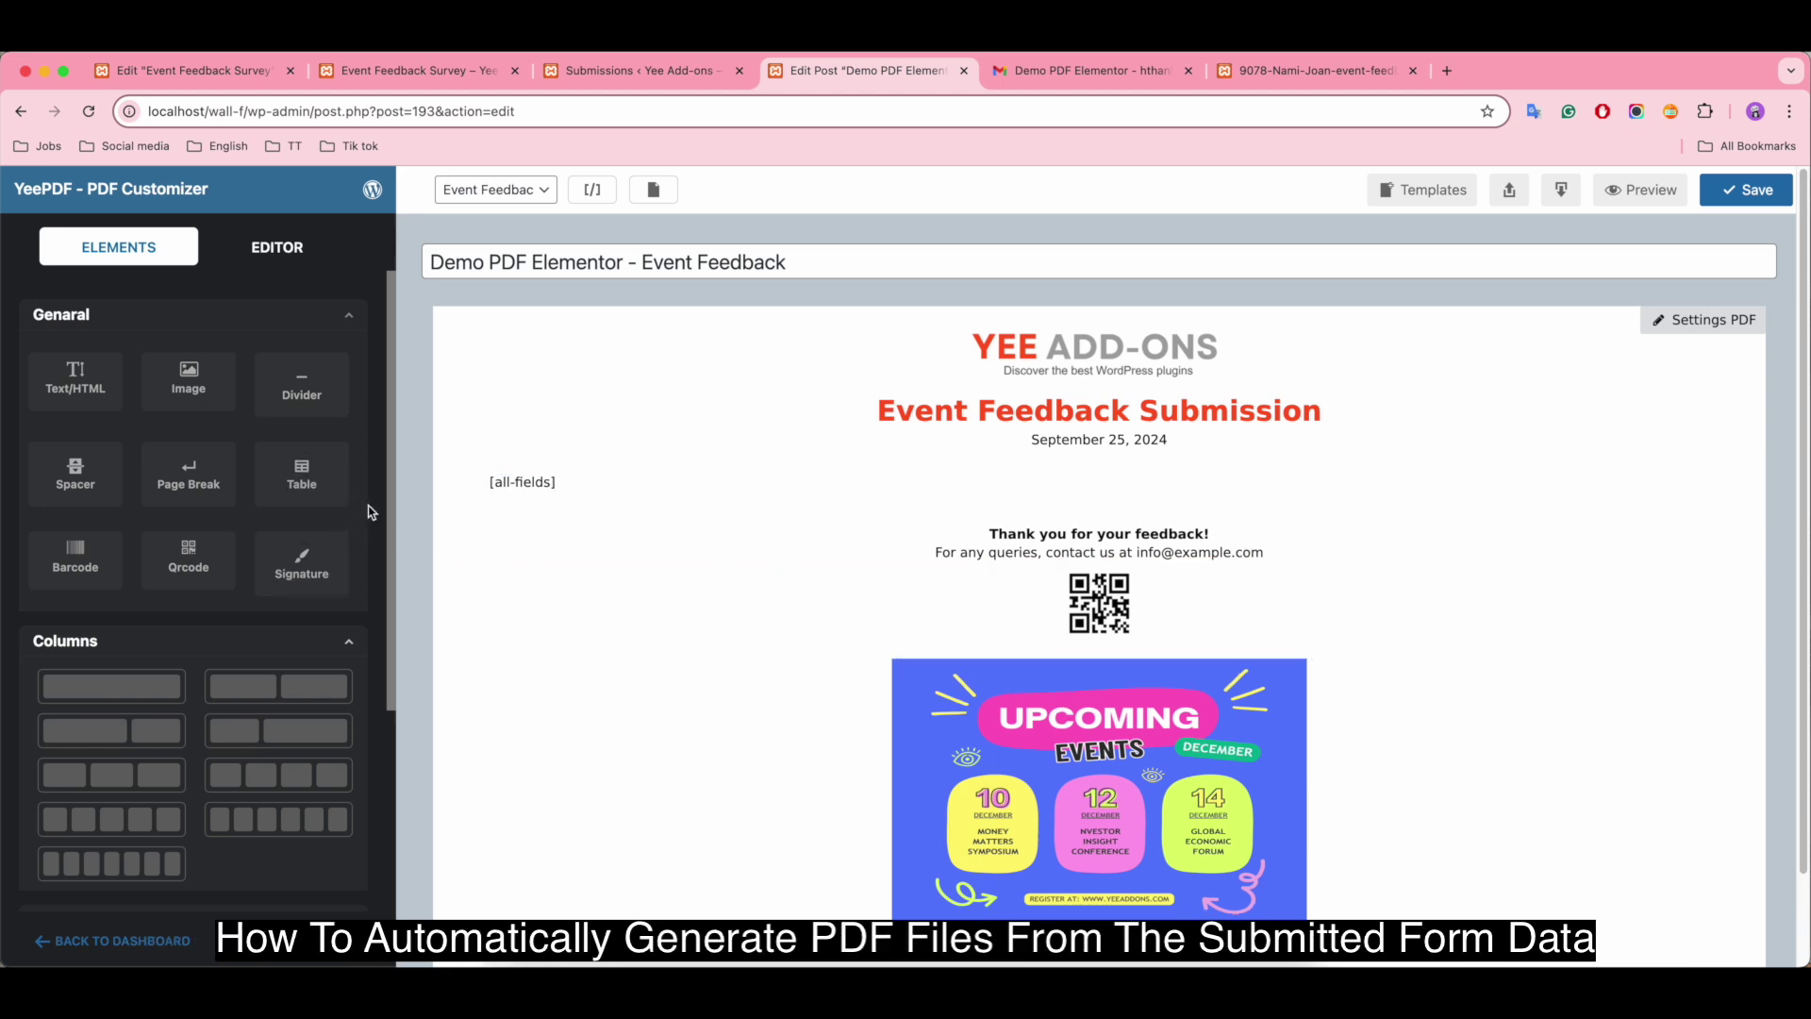
Step: Return to the Demo PDF Elementor email and review the submitted form values in its body
scroll(369, 515, "down", 3)
scroll(371, 555, "up", 5)
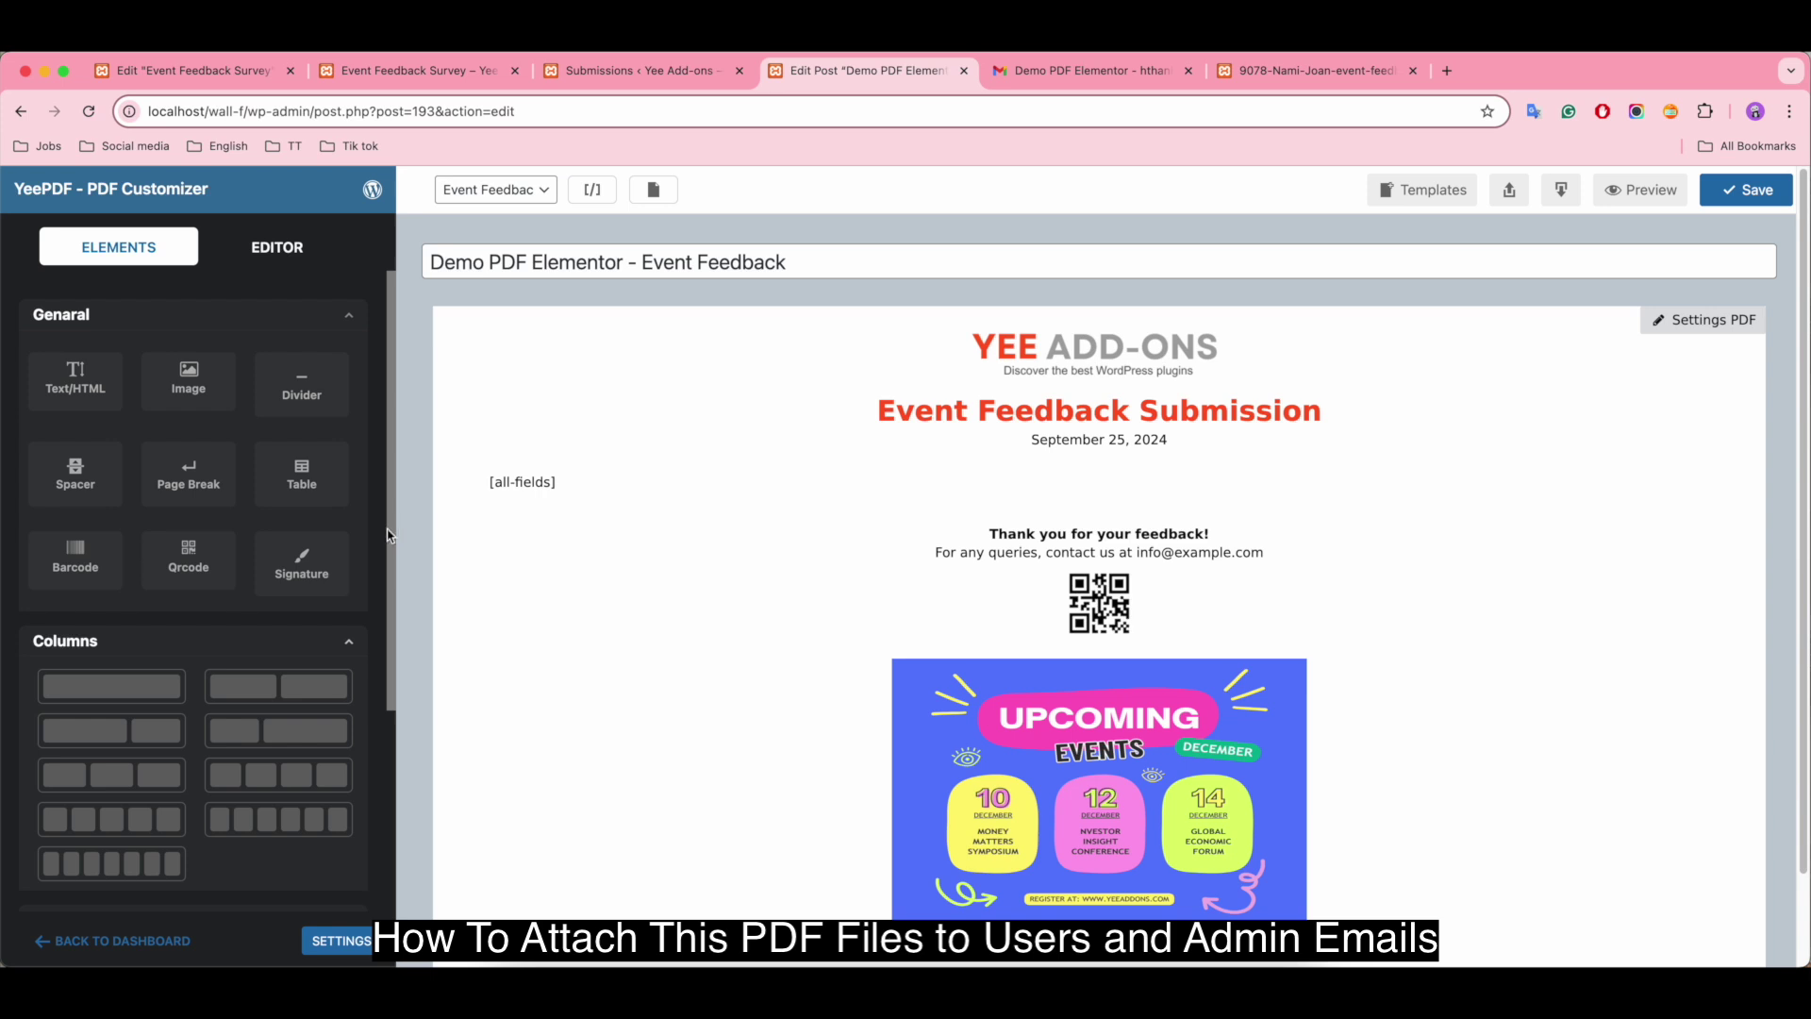
left_click(1086, 71)
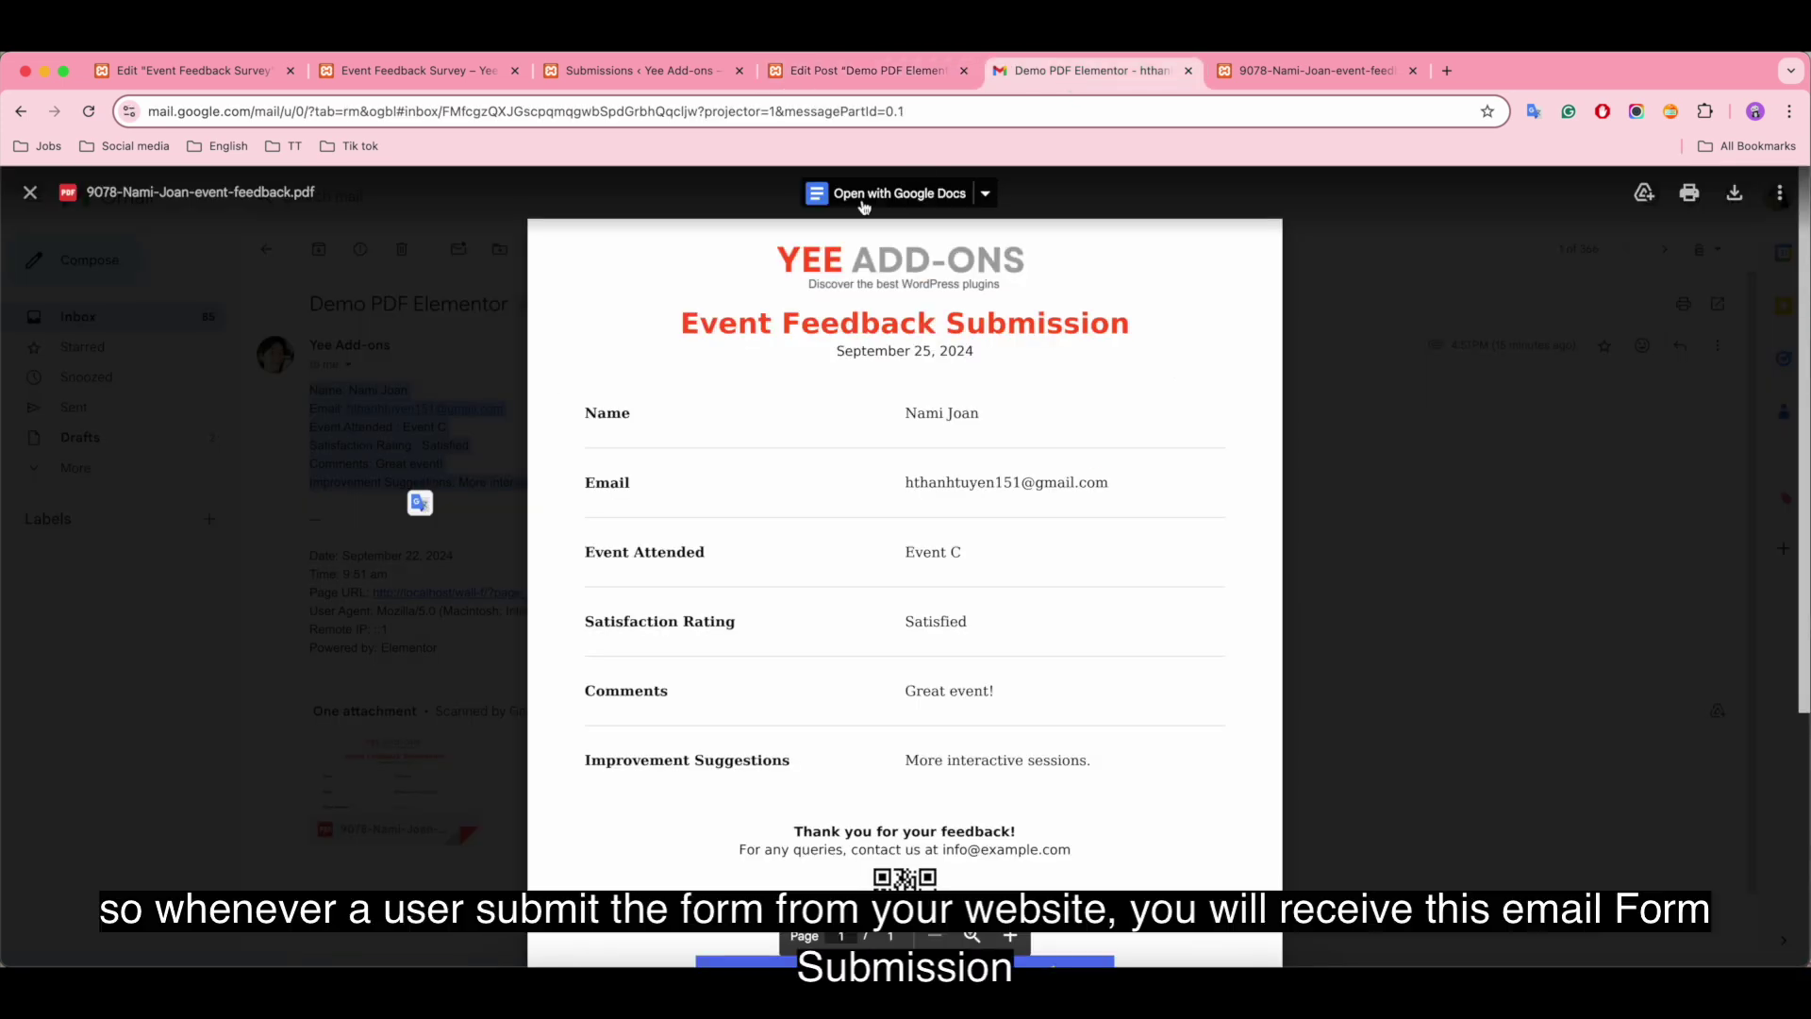
left_click(28, 193)
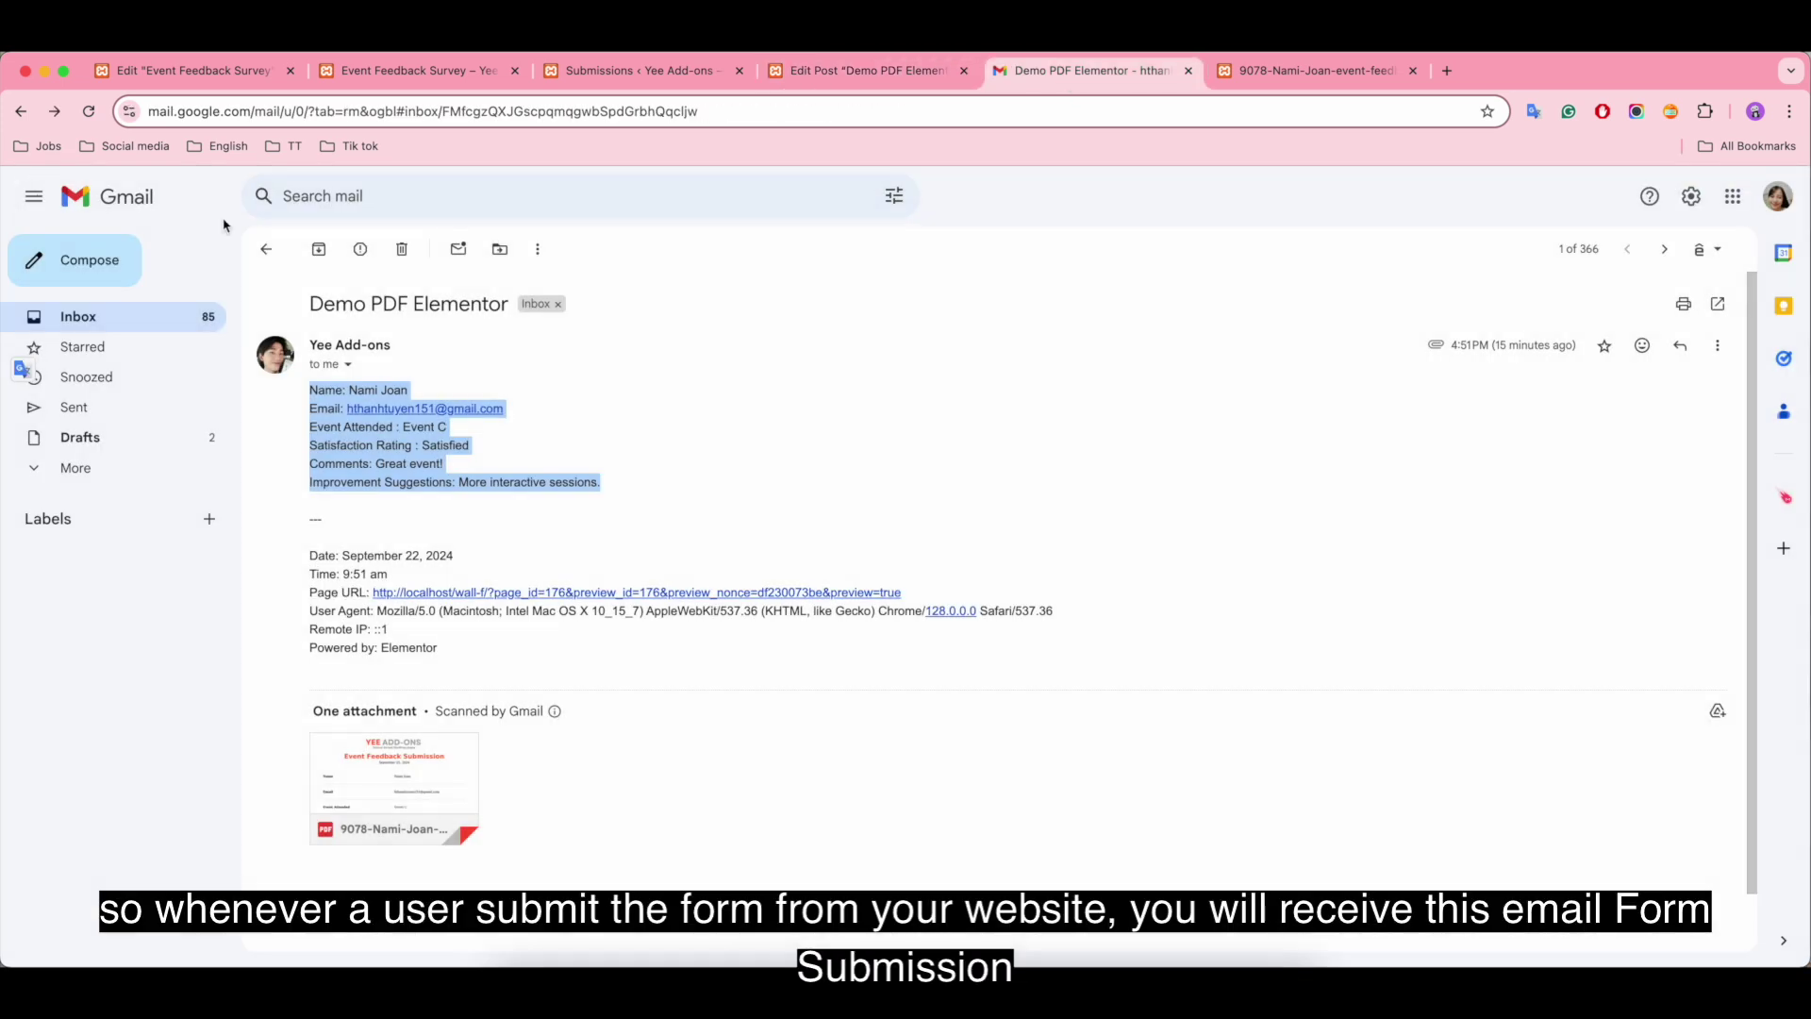
left_click(796, 403)
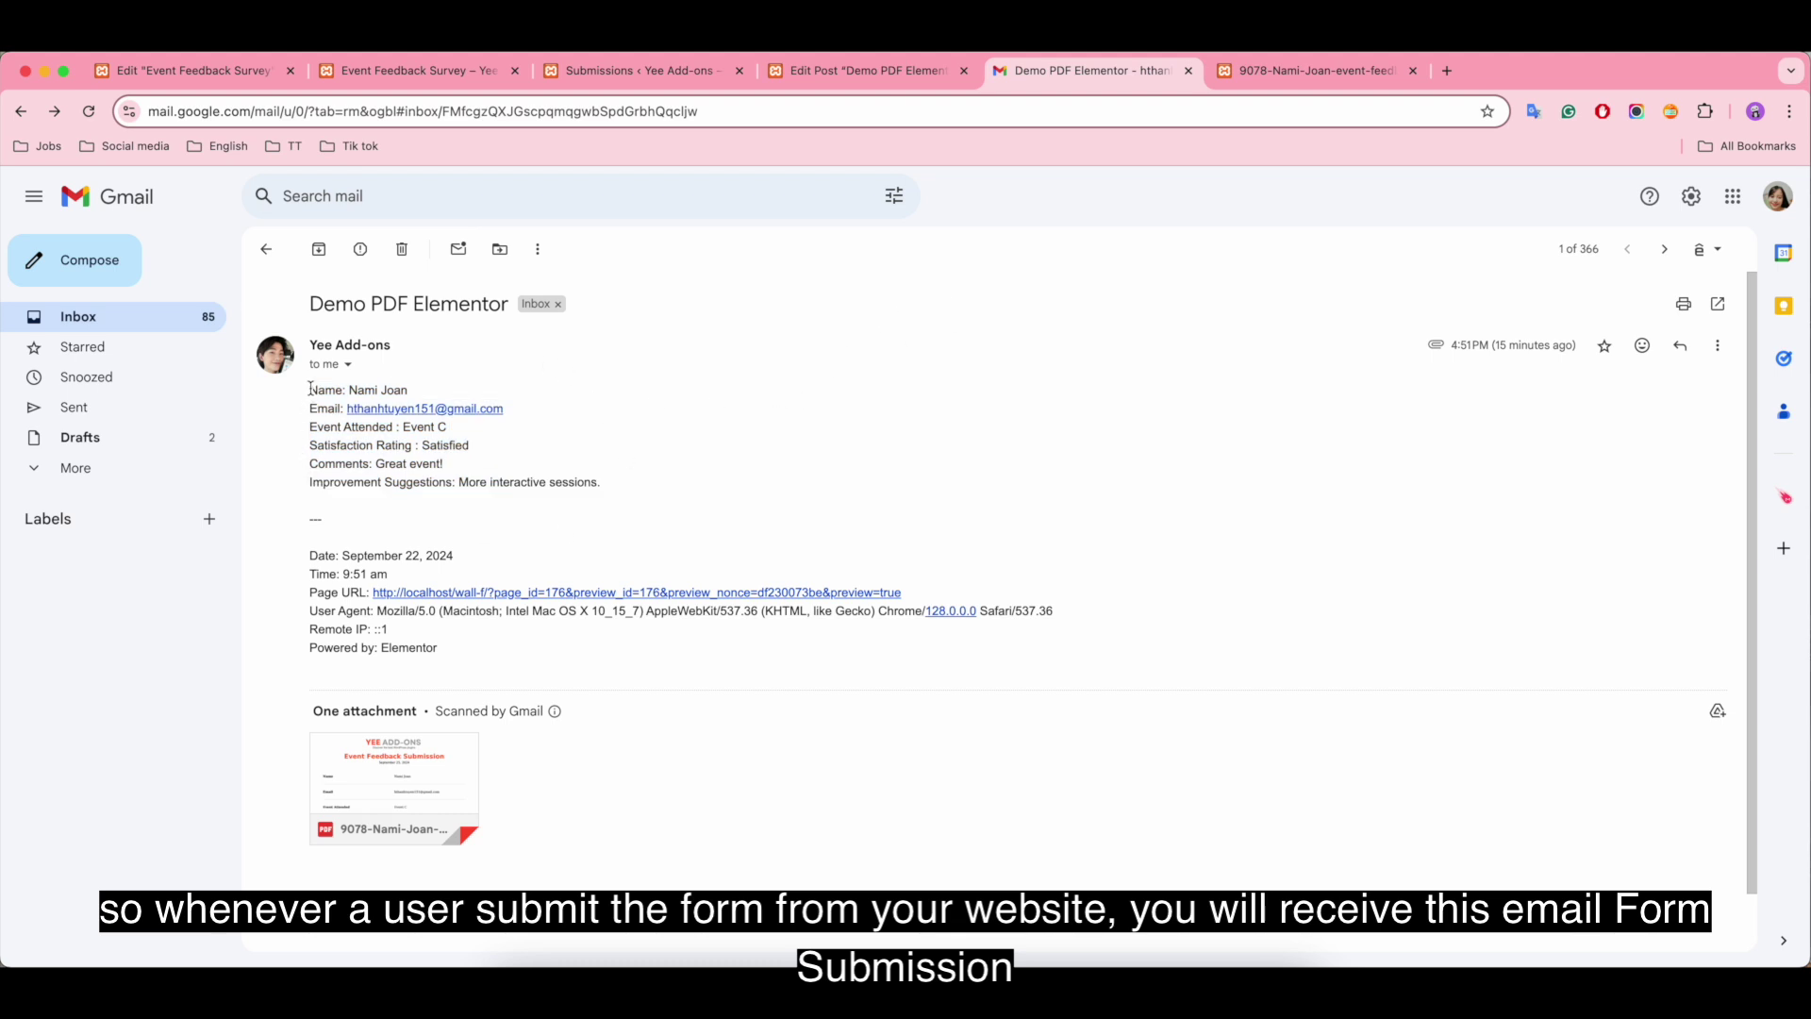
left_click_drag(312, 388, 621, 484)
left_click(632, 507)
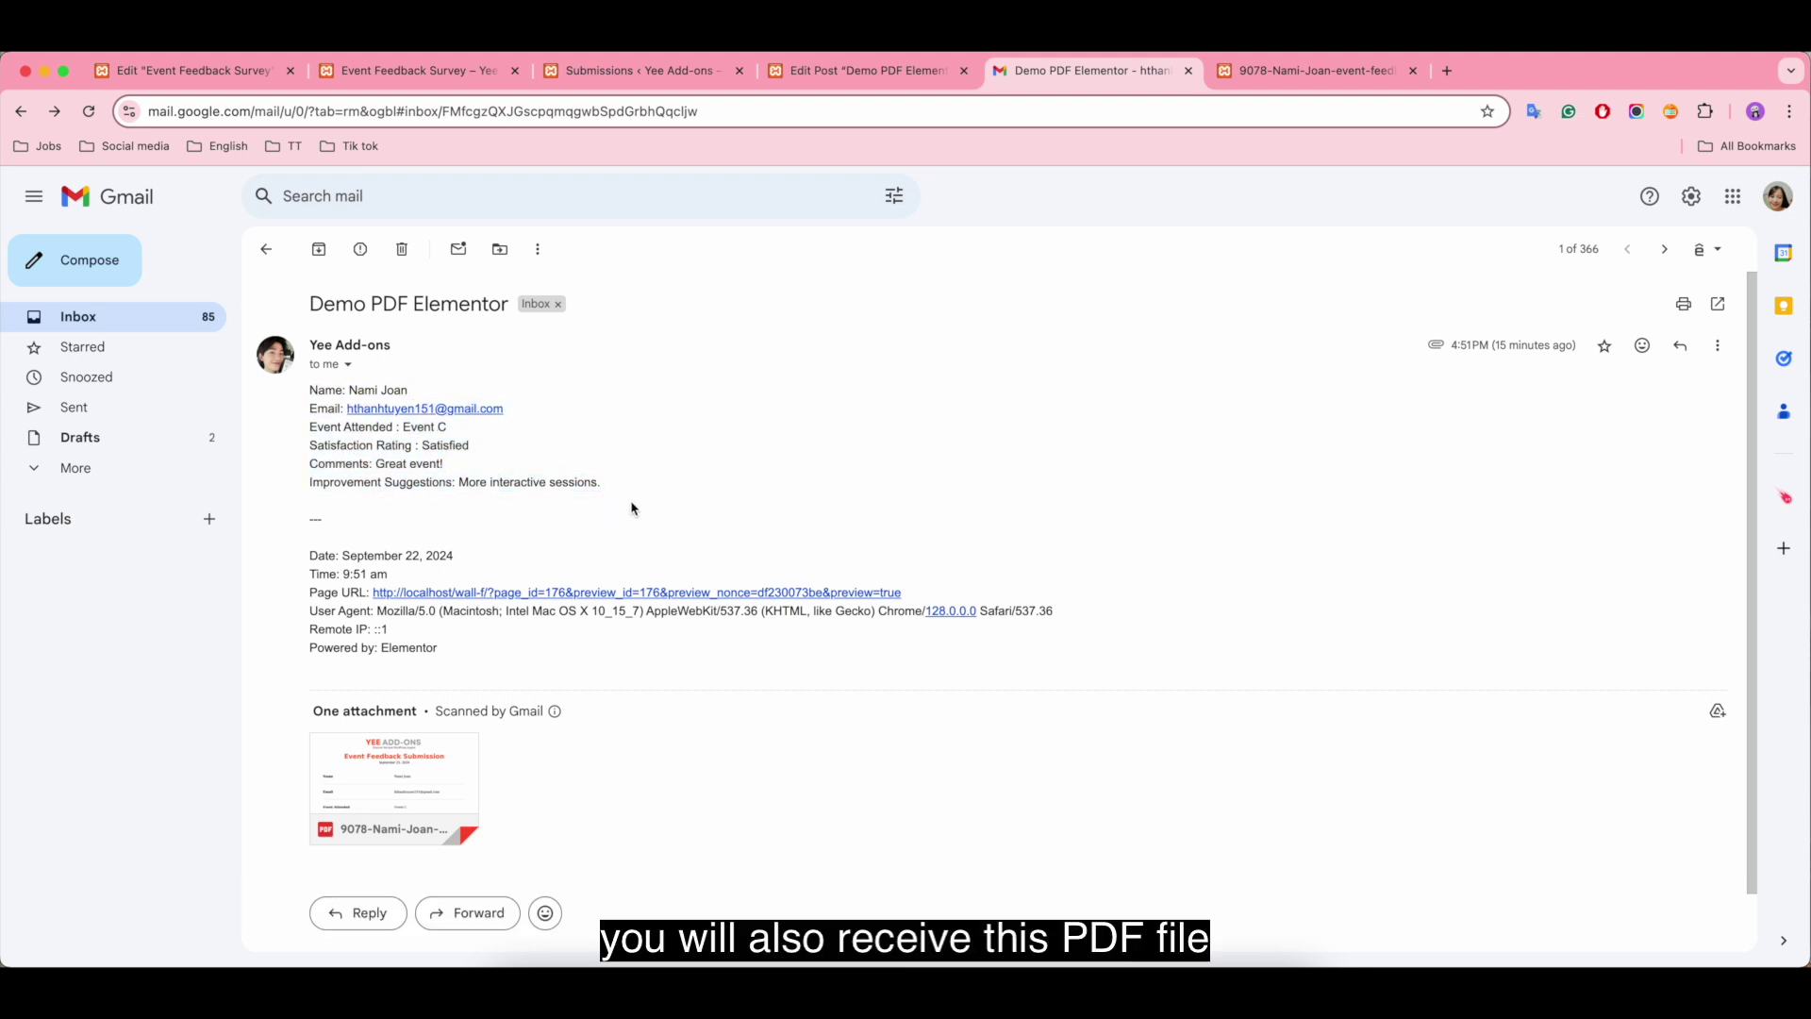
Step: Preview the attached event-feedback PDF and scroll through its pages
left_click(418, 770)
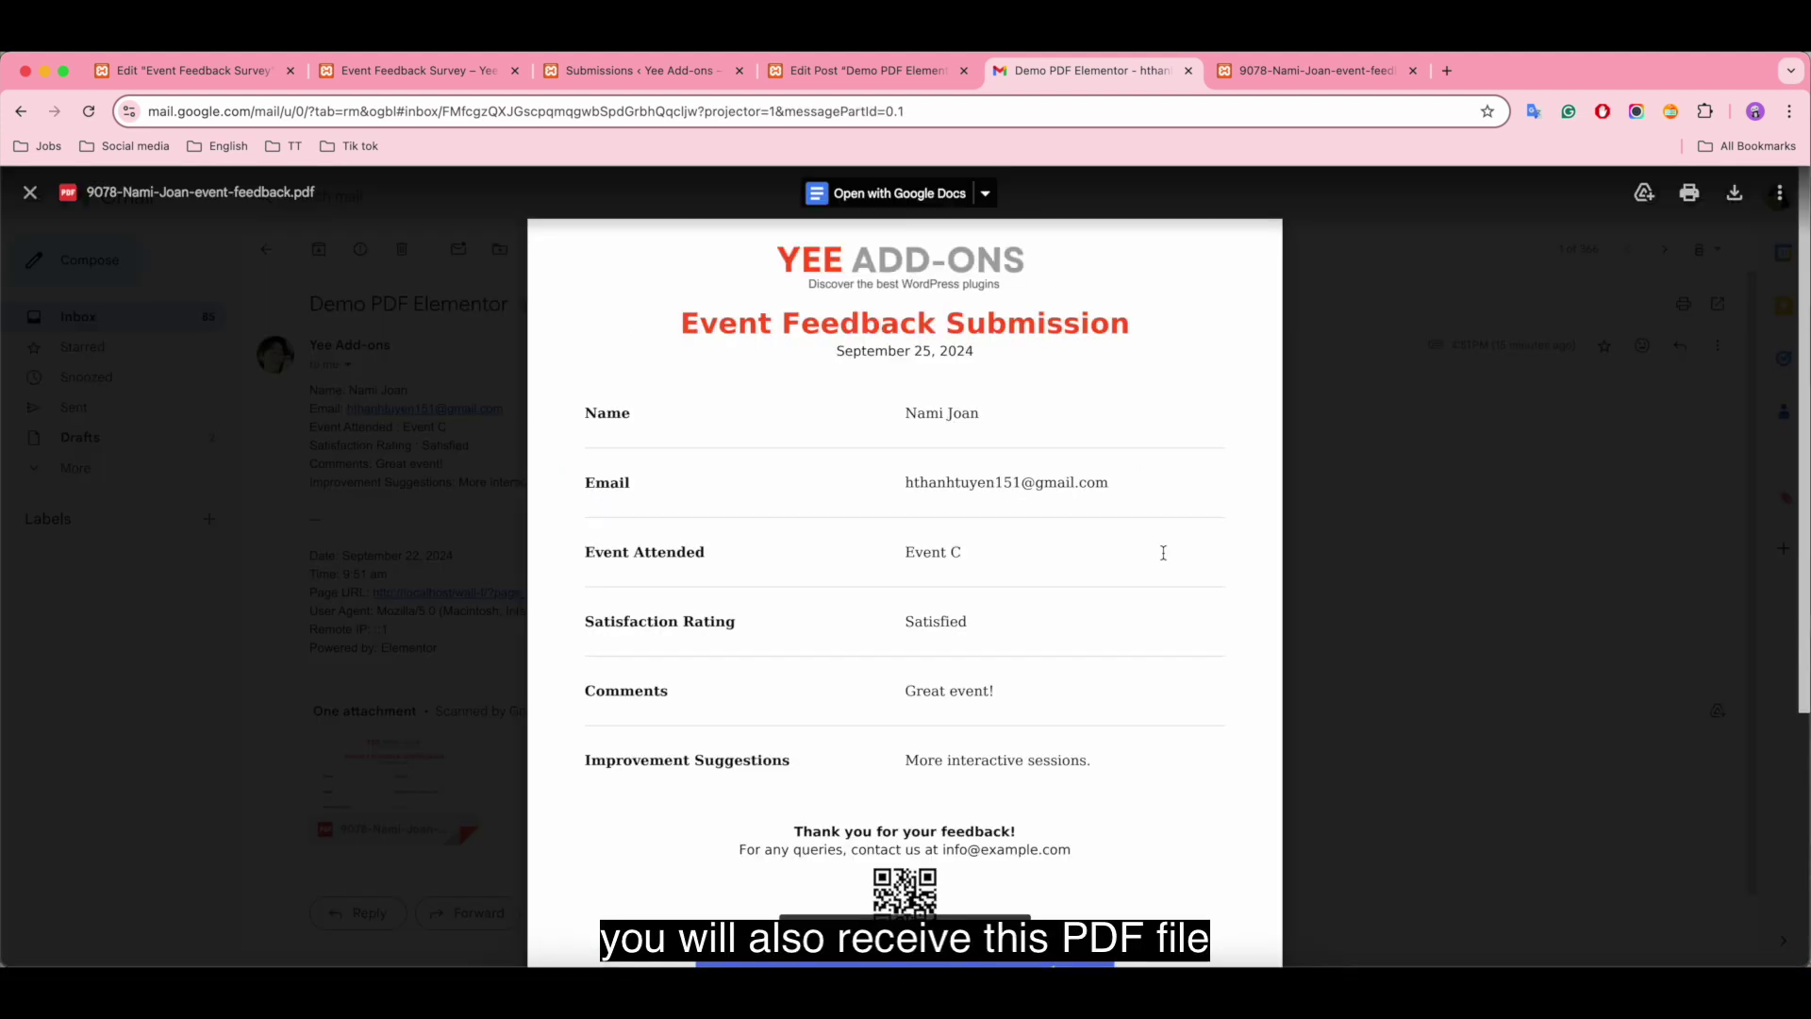
scroll(1186, 647, "down", 5)
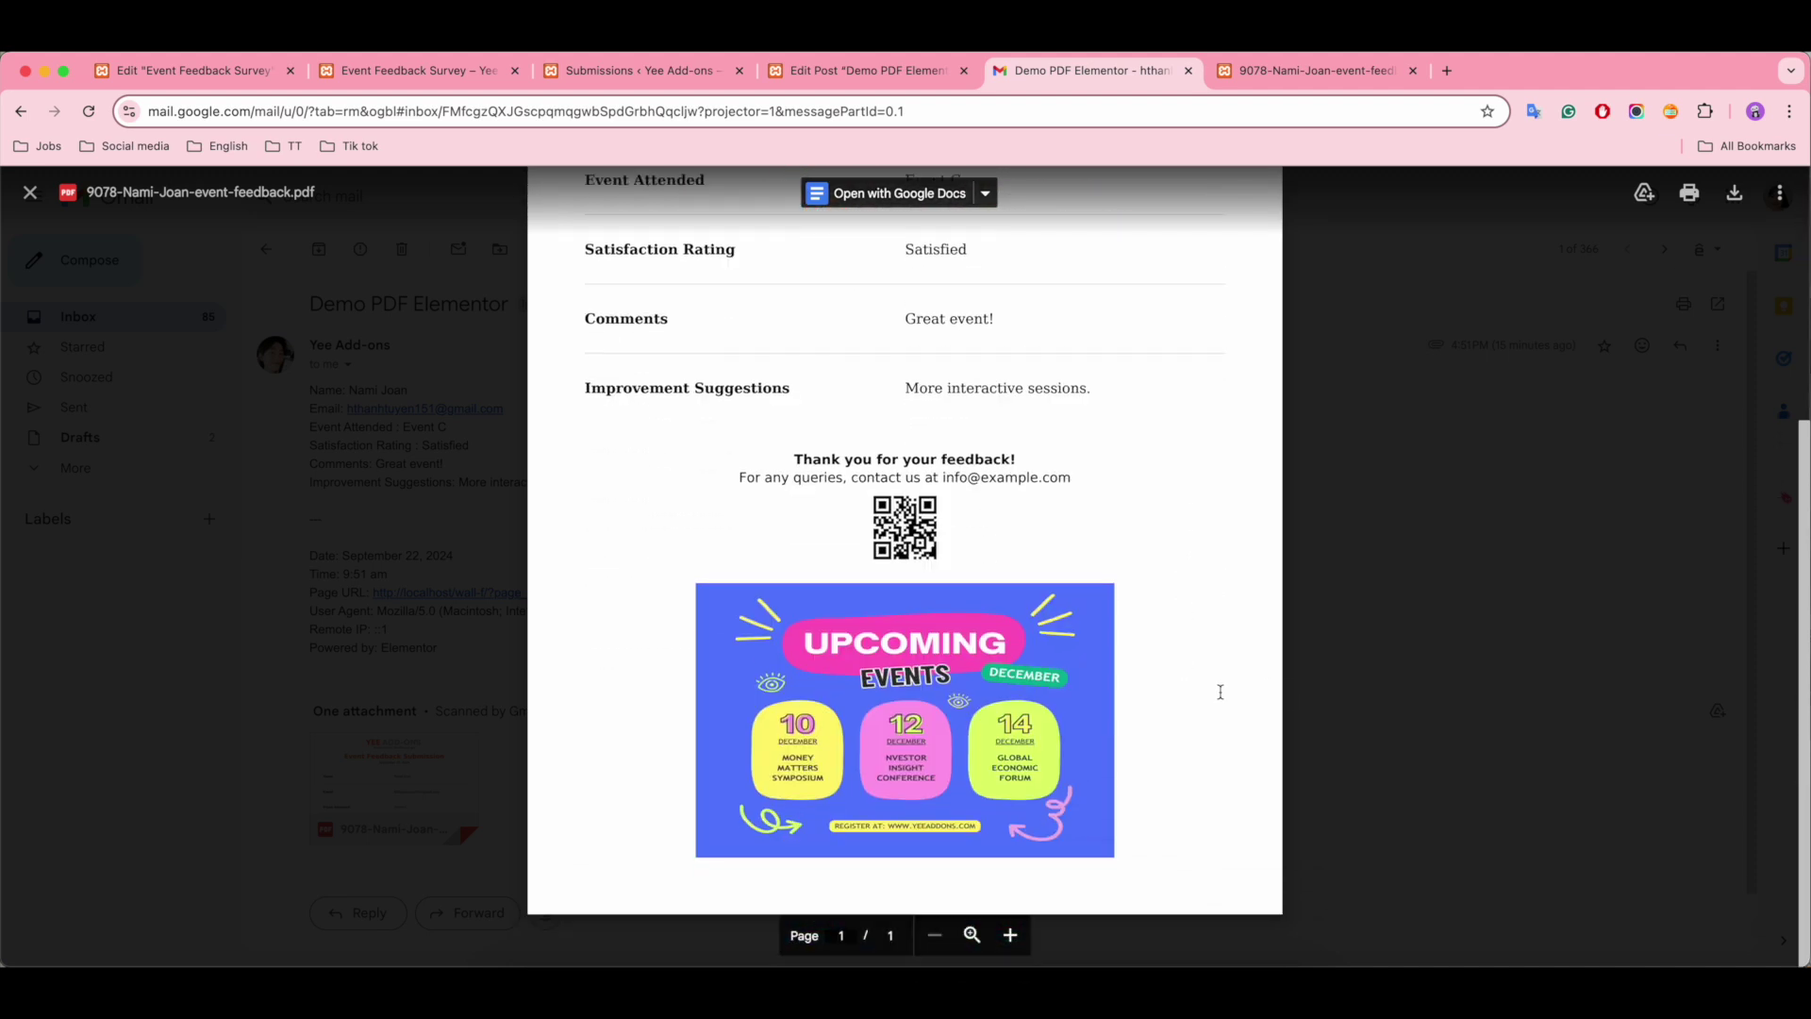
scroll(1220, 691, "up", 5)
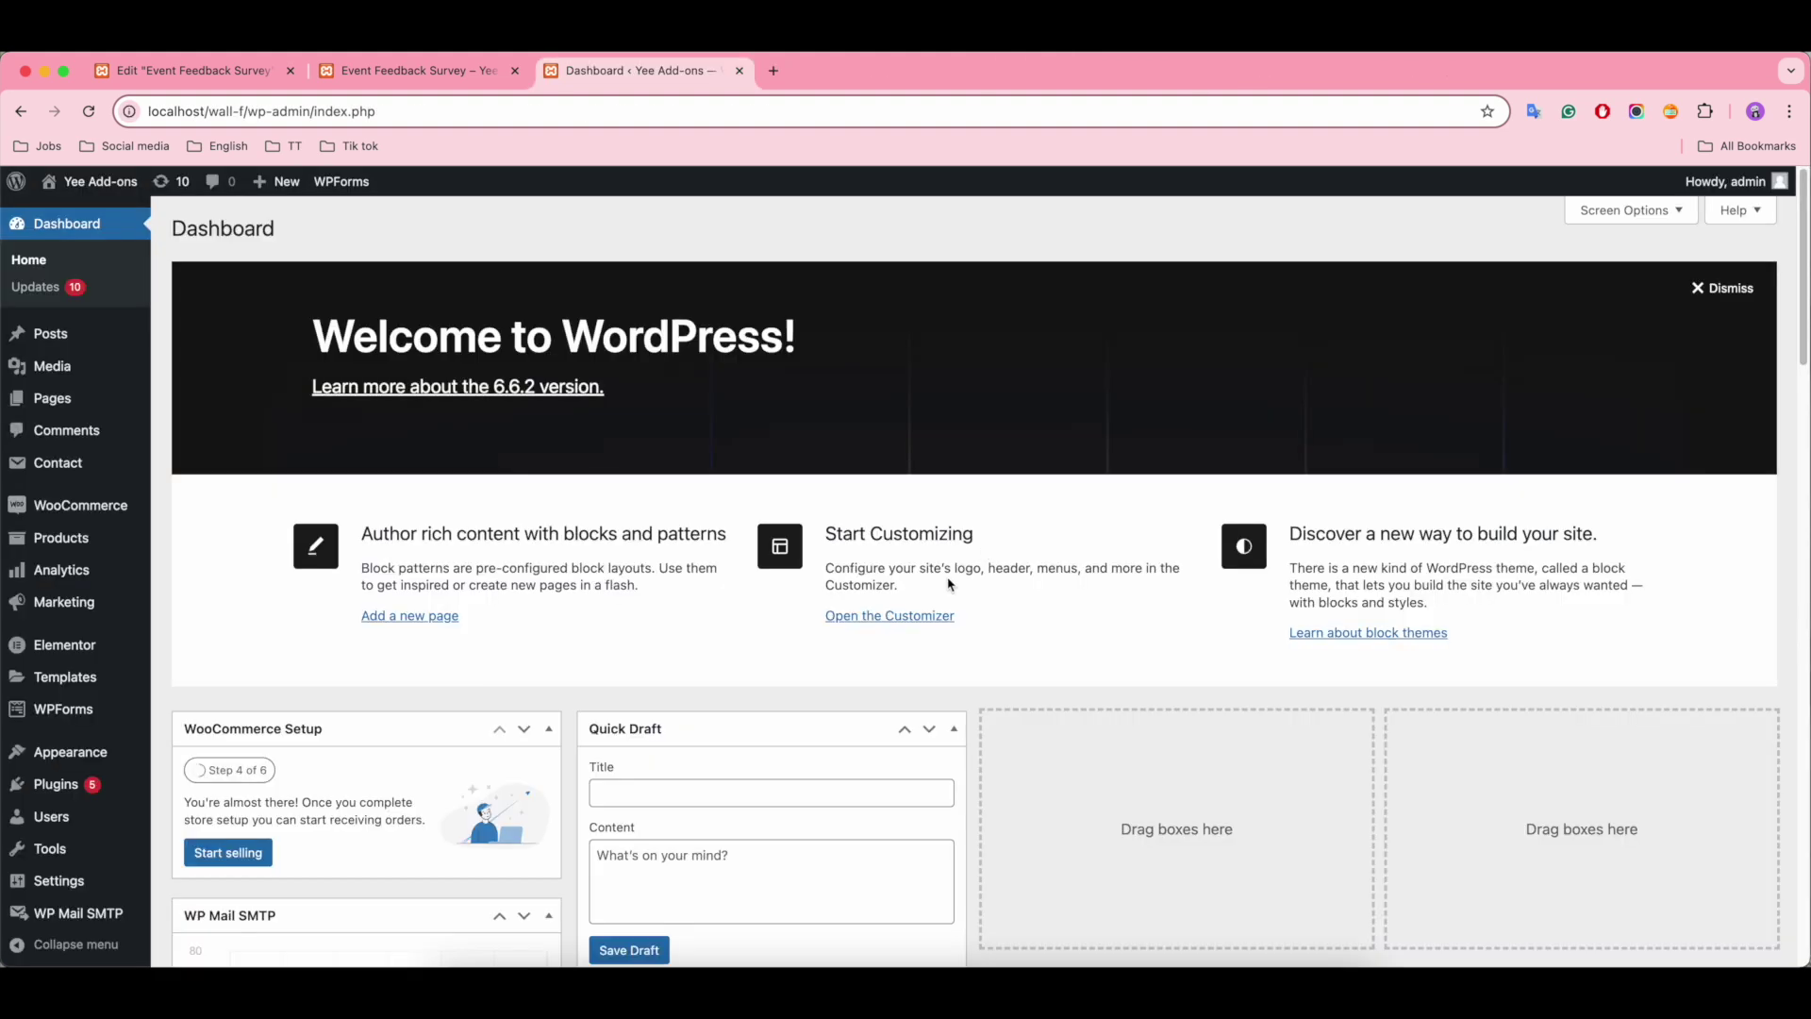
Step: Search for 'pdf for elementor forms', then install and activate the PDF for Elementor Forms plugin
mouse_move(57, 785)
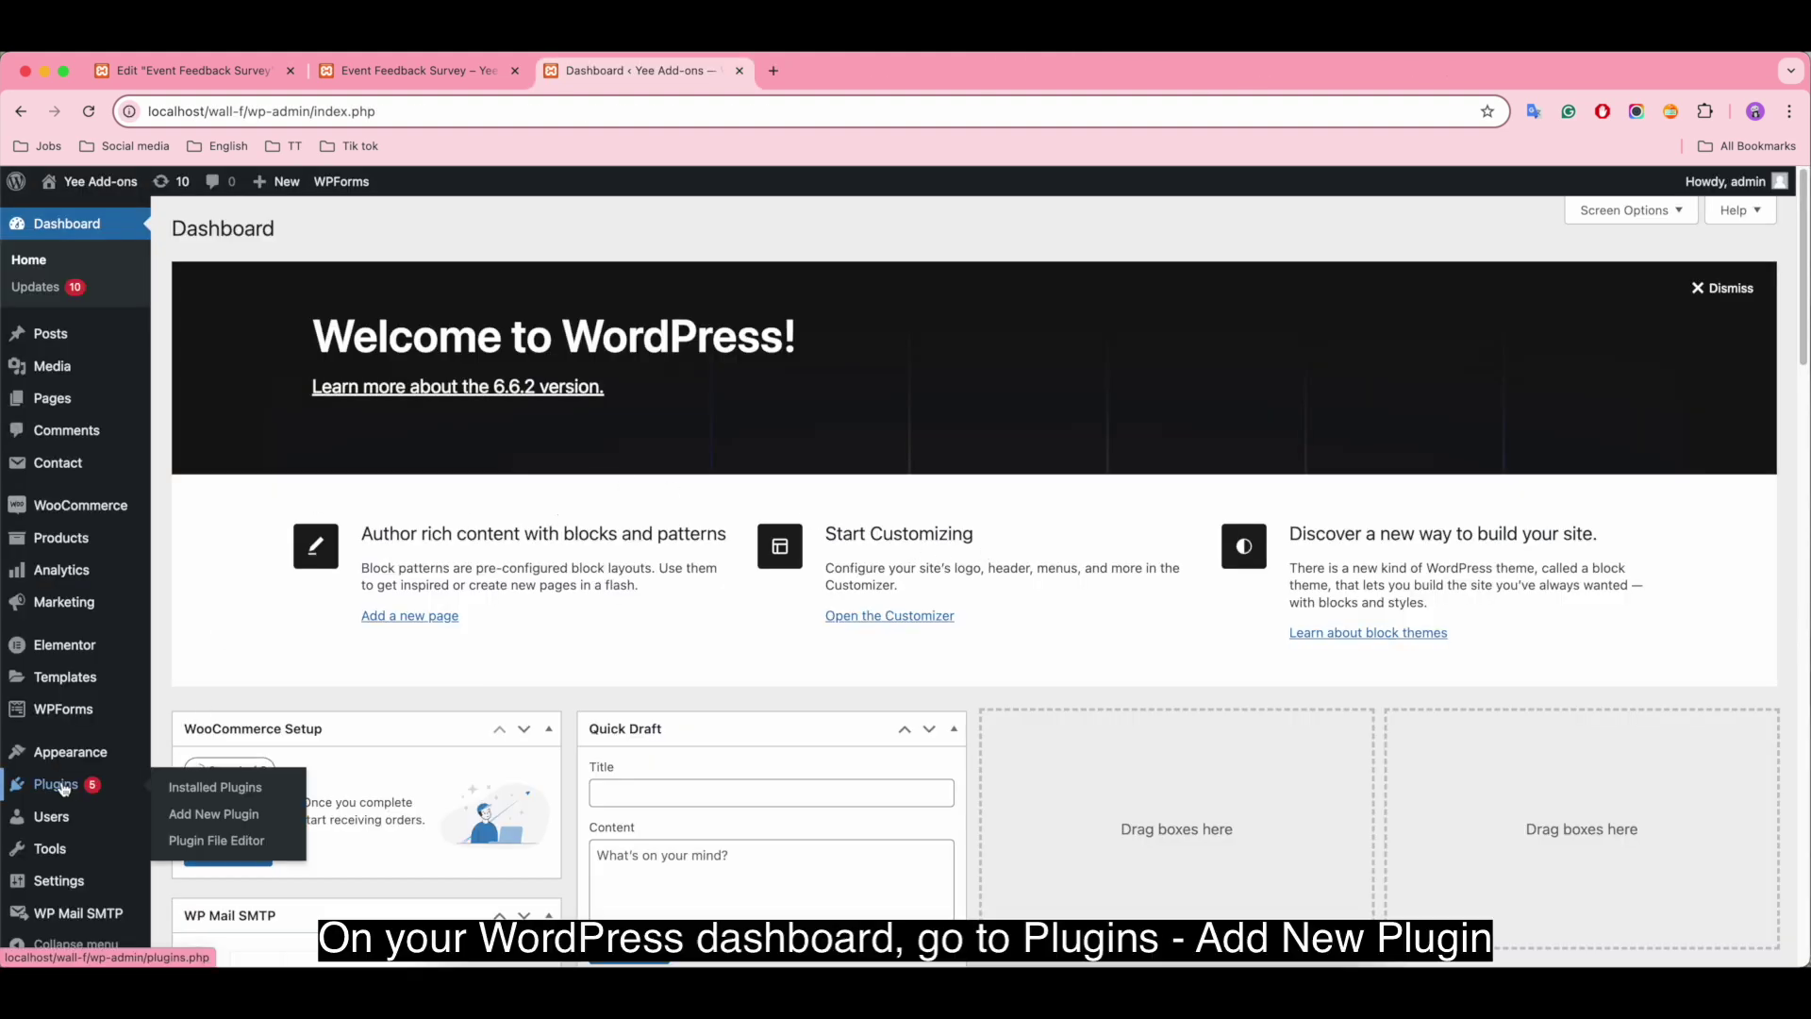
left_click(207, 816)
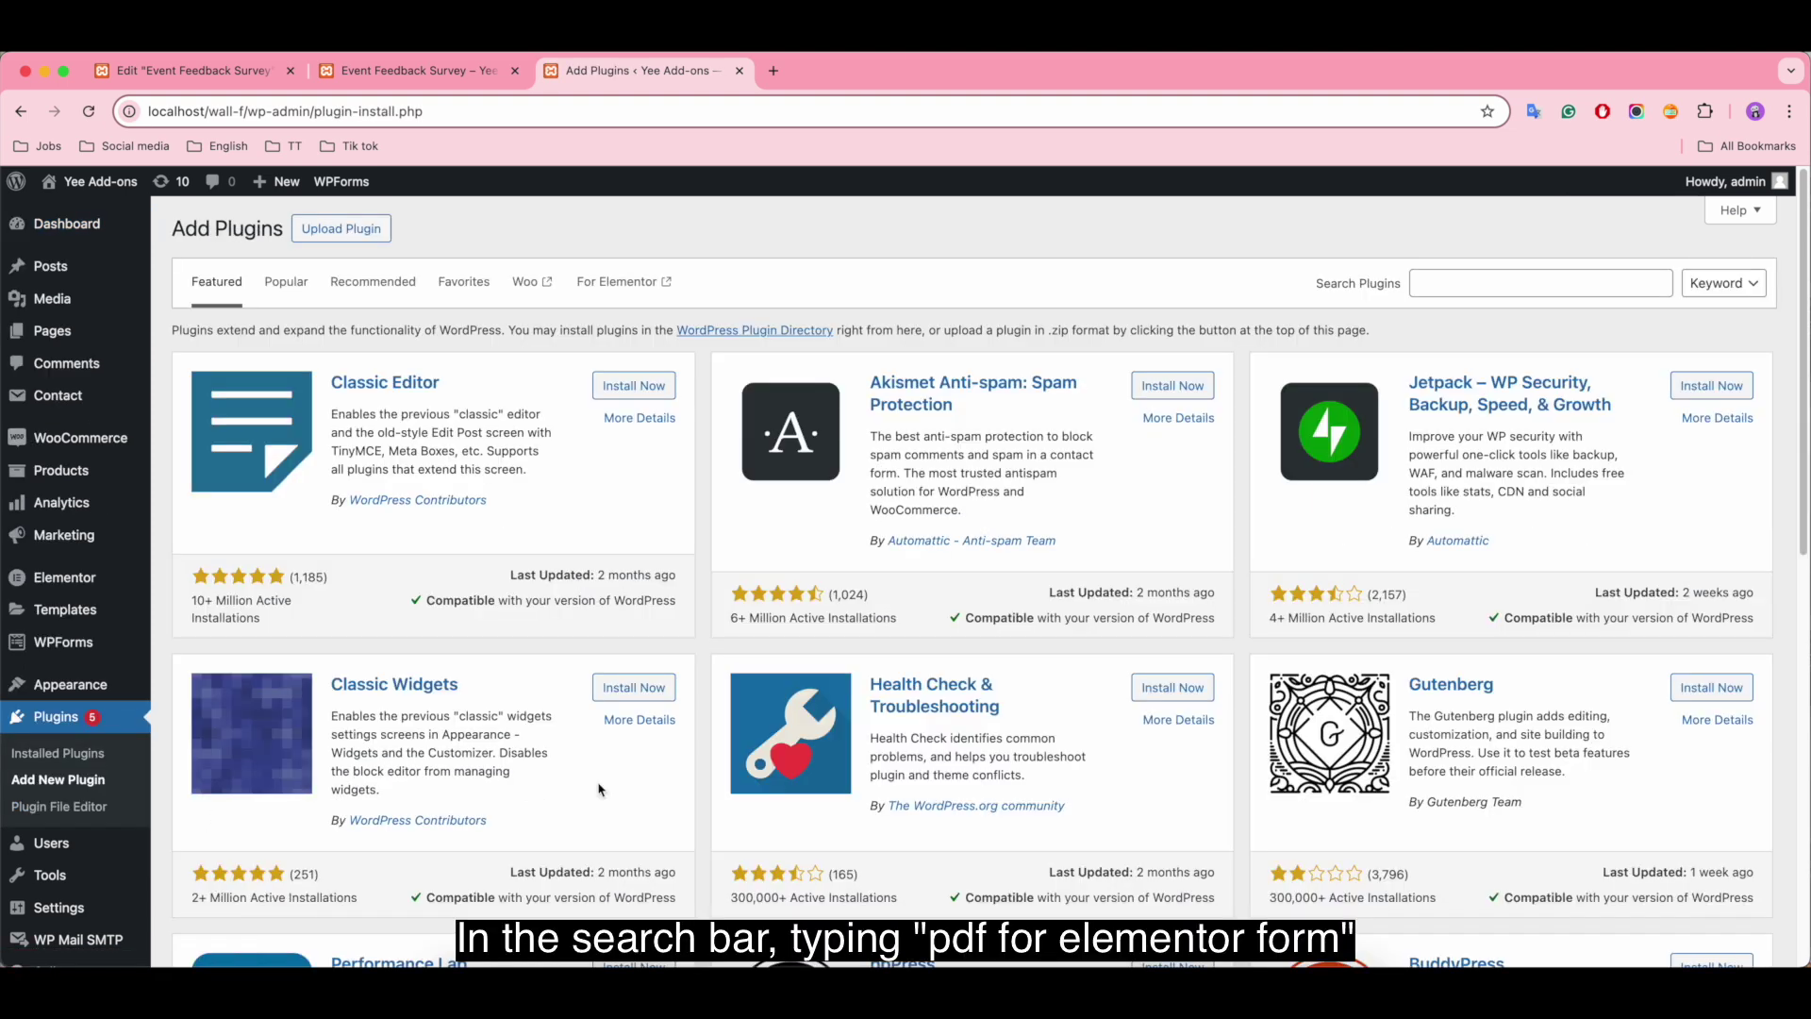
left_click(1460, 280)
type("pdf for elementor form")
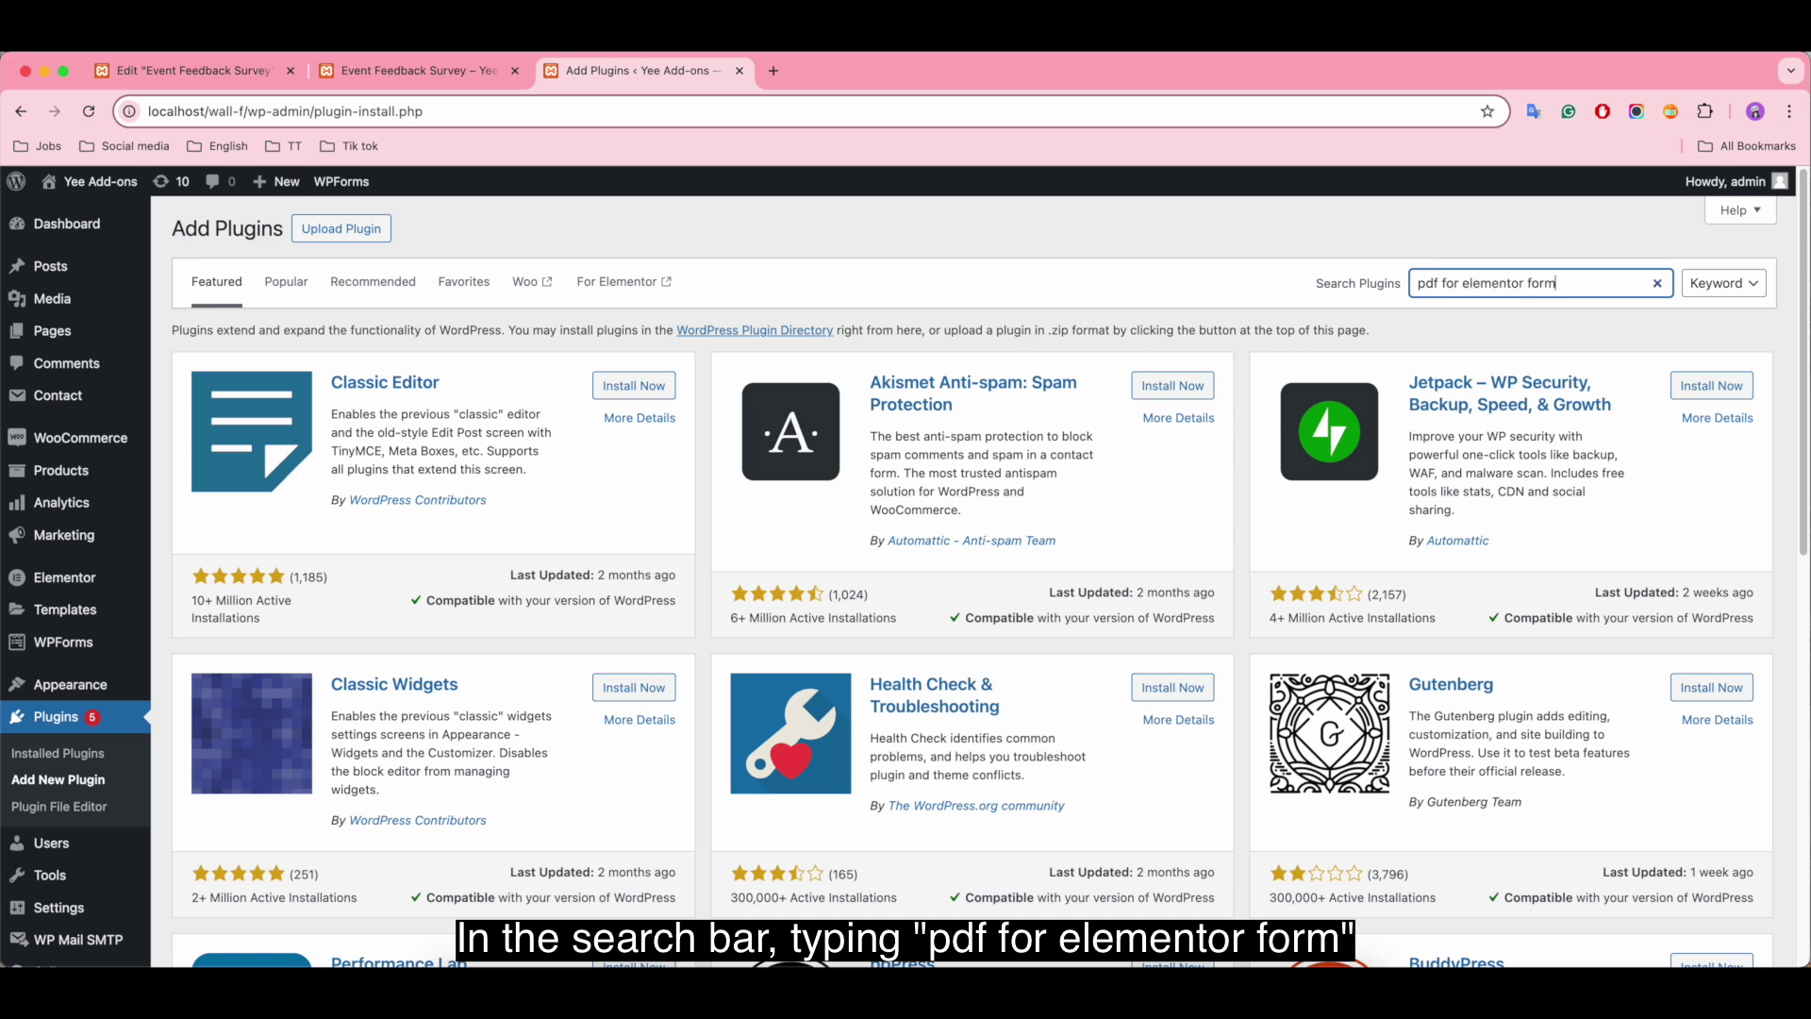
type("s")
key("Return")
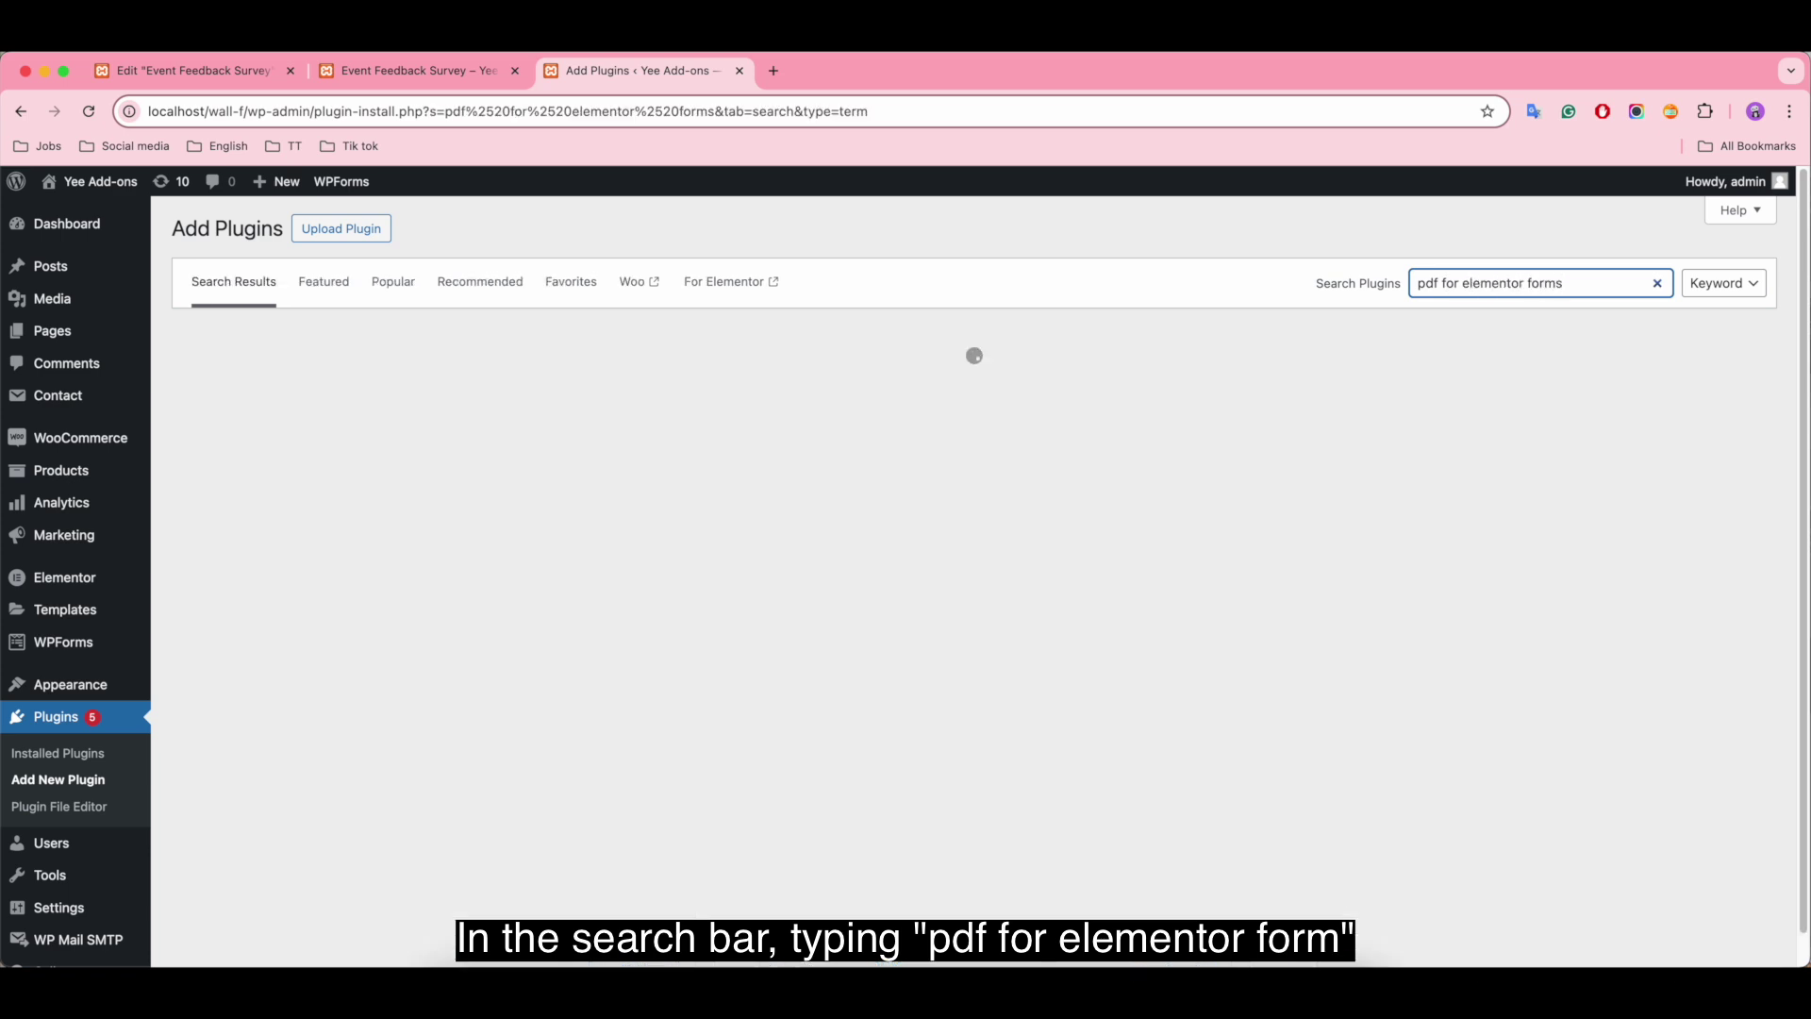
scroll(1292, 717, "down", 6)
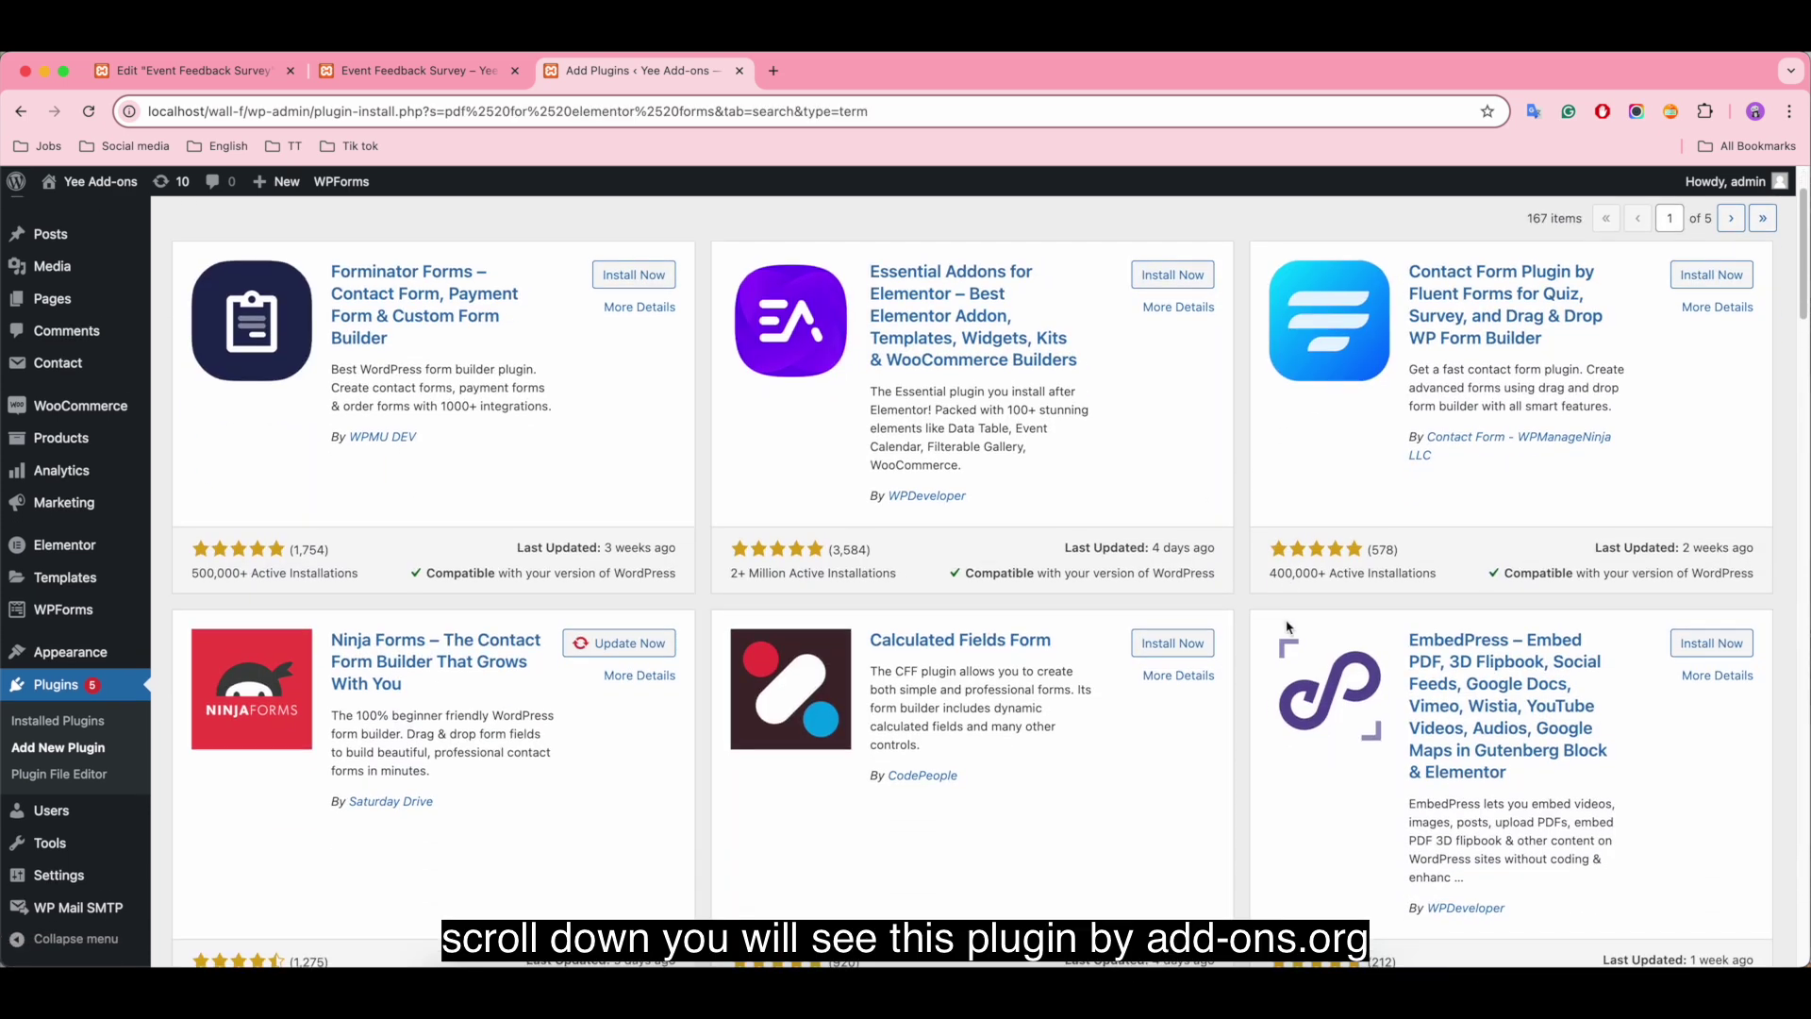
scroll(1289, 627, "down", 6)
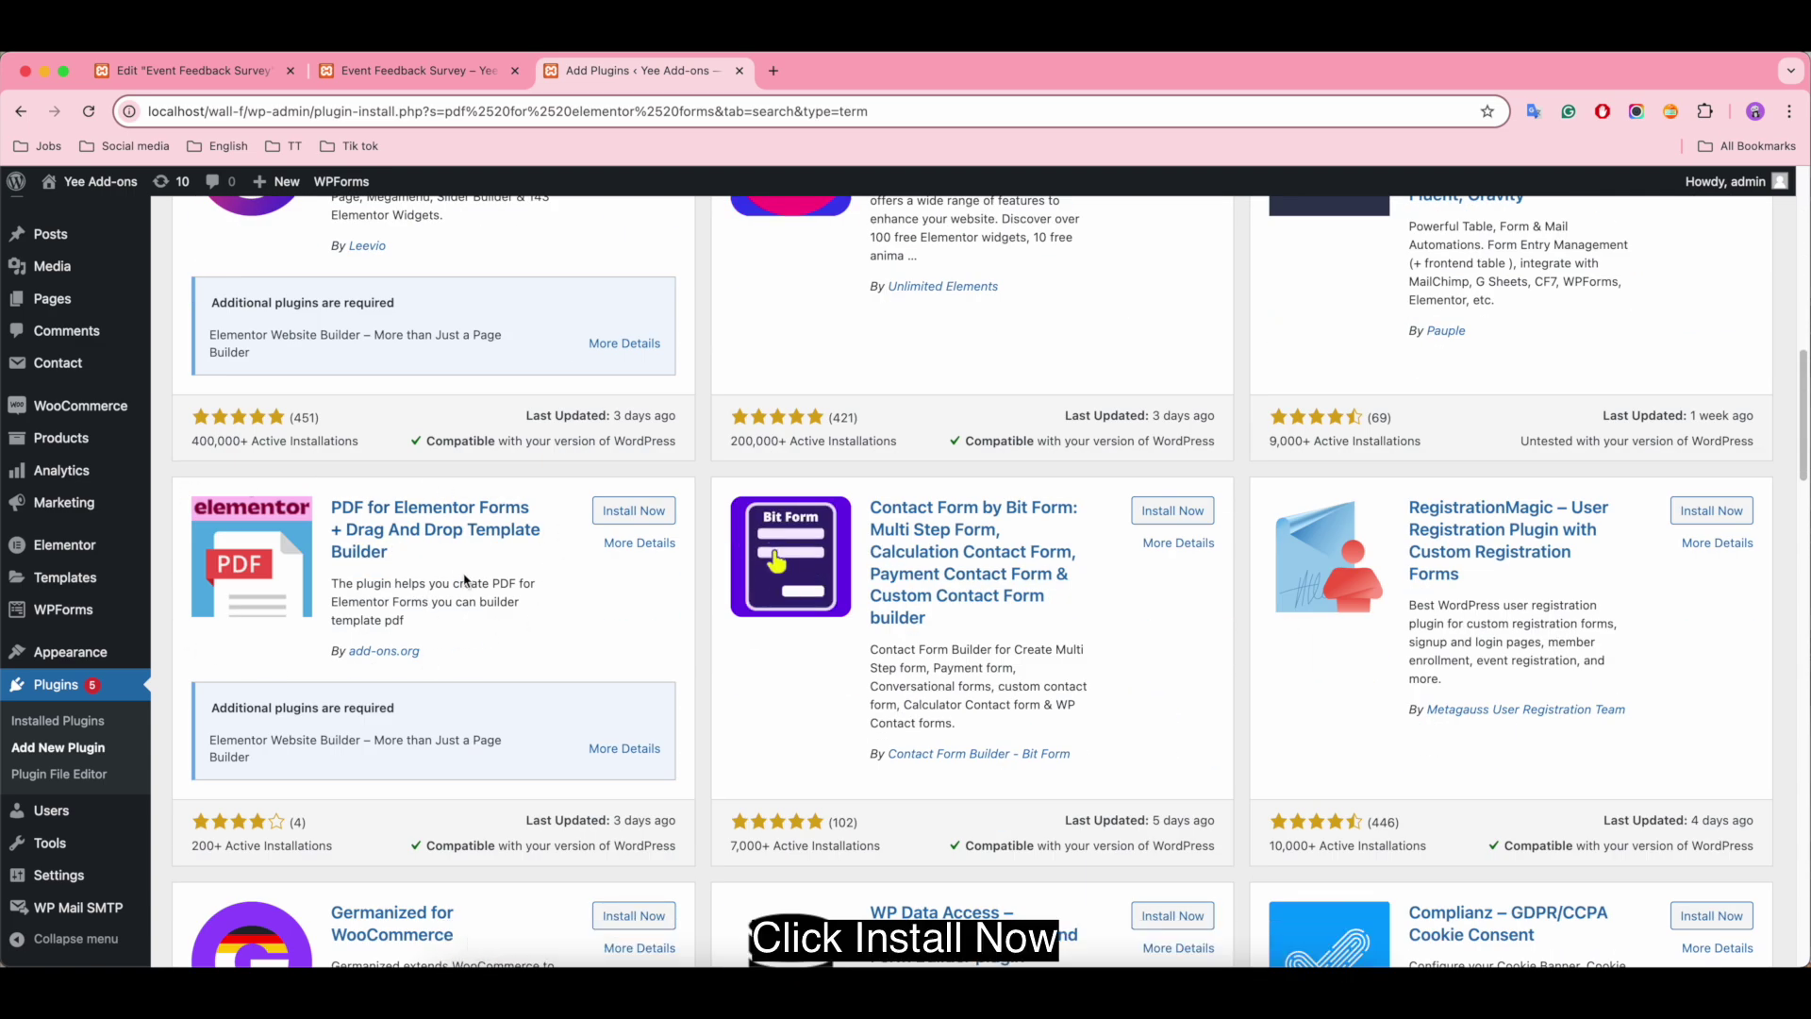
left_click(656, 511)
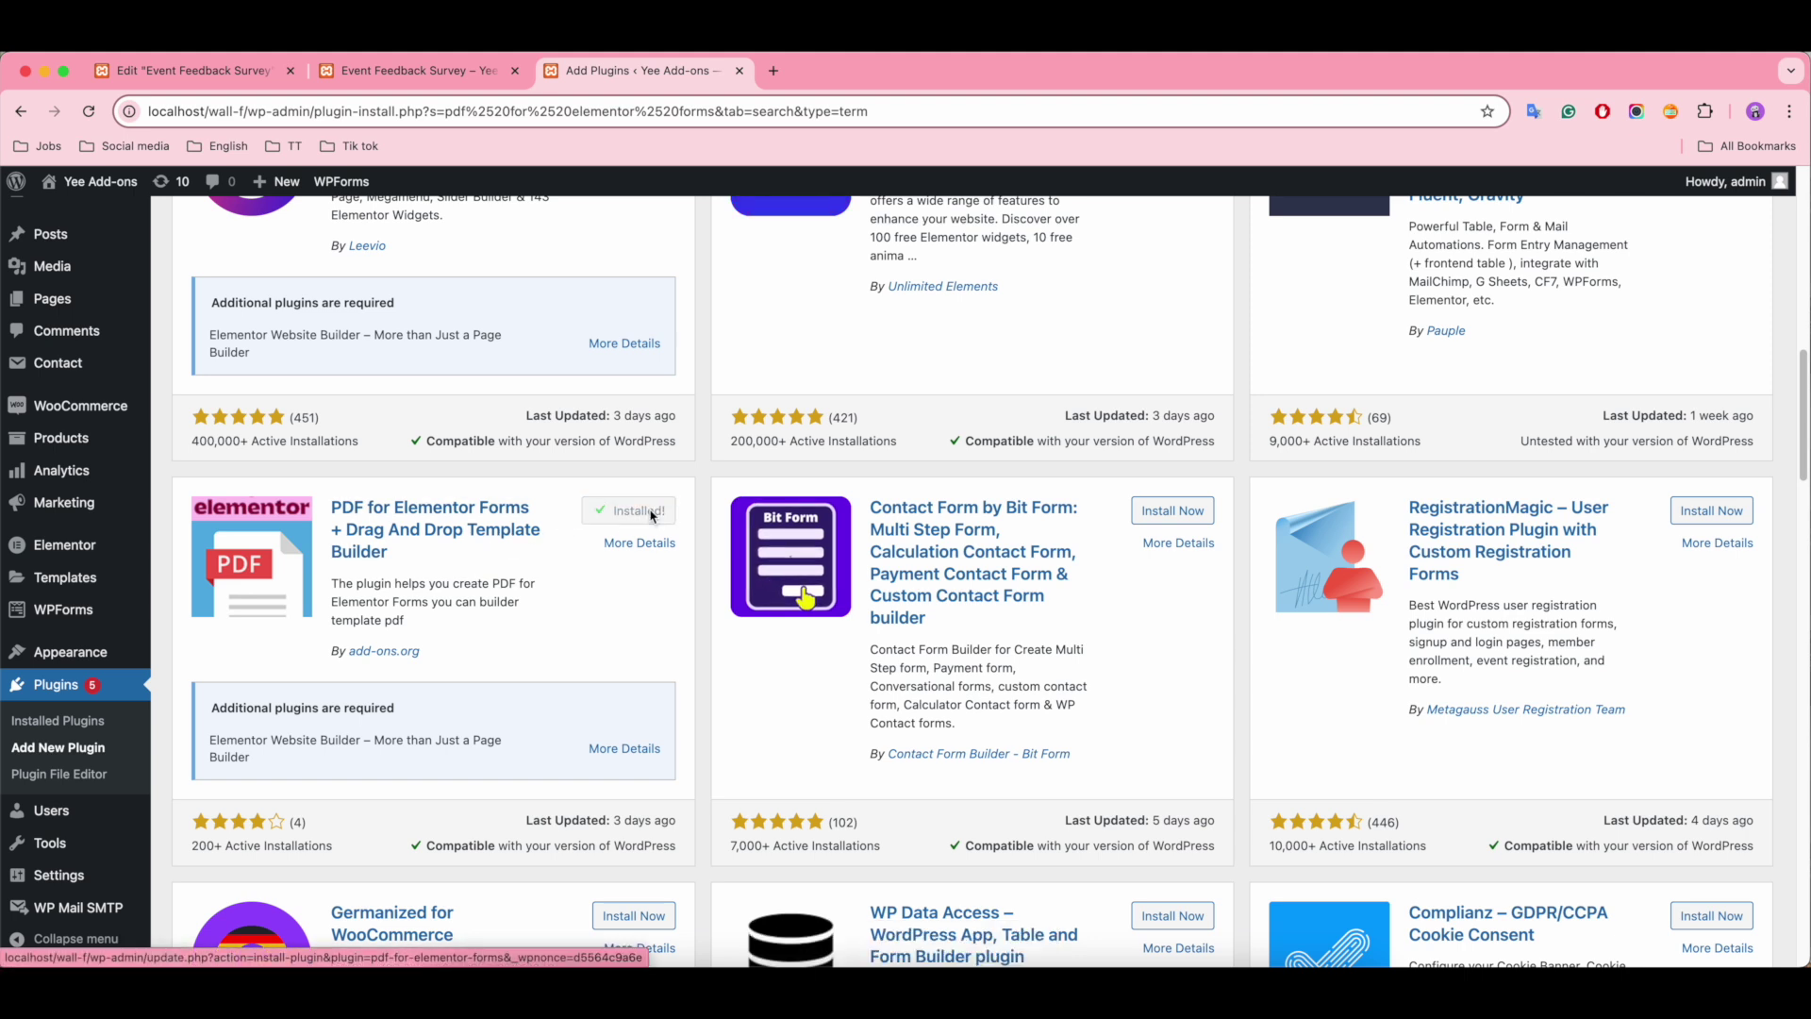
left_click(646, 513)
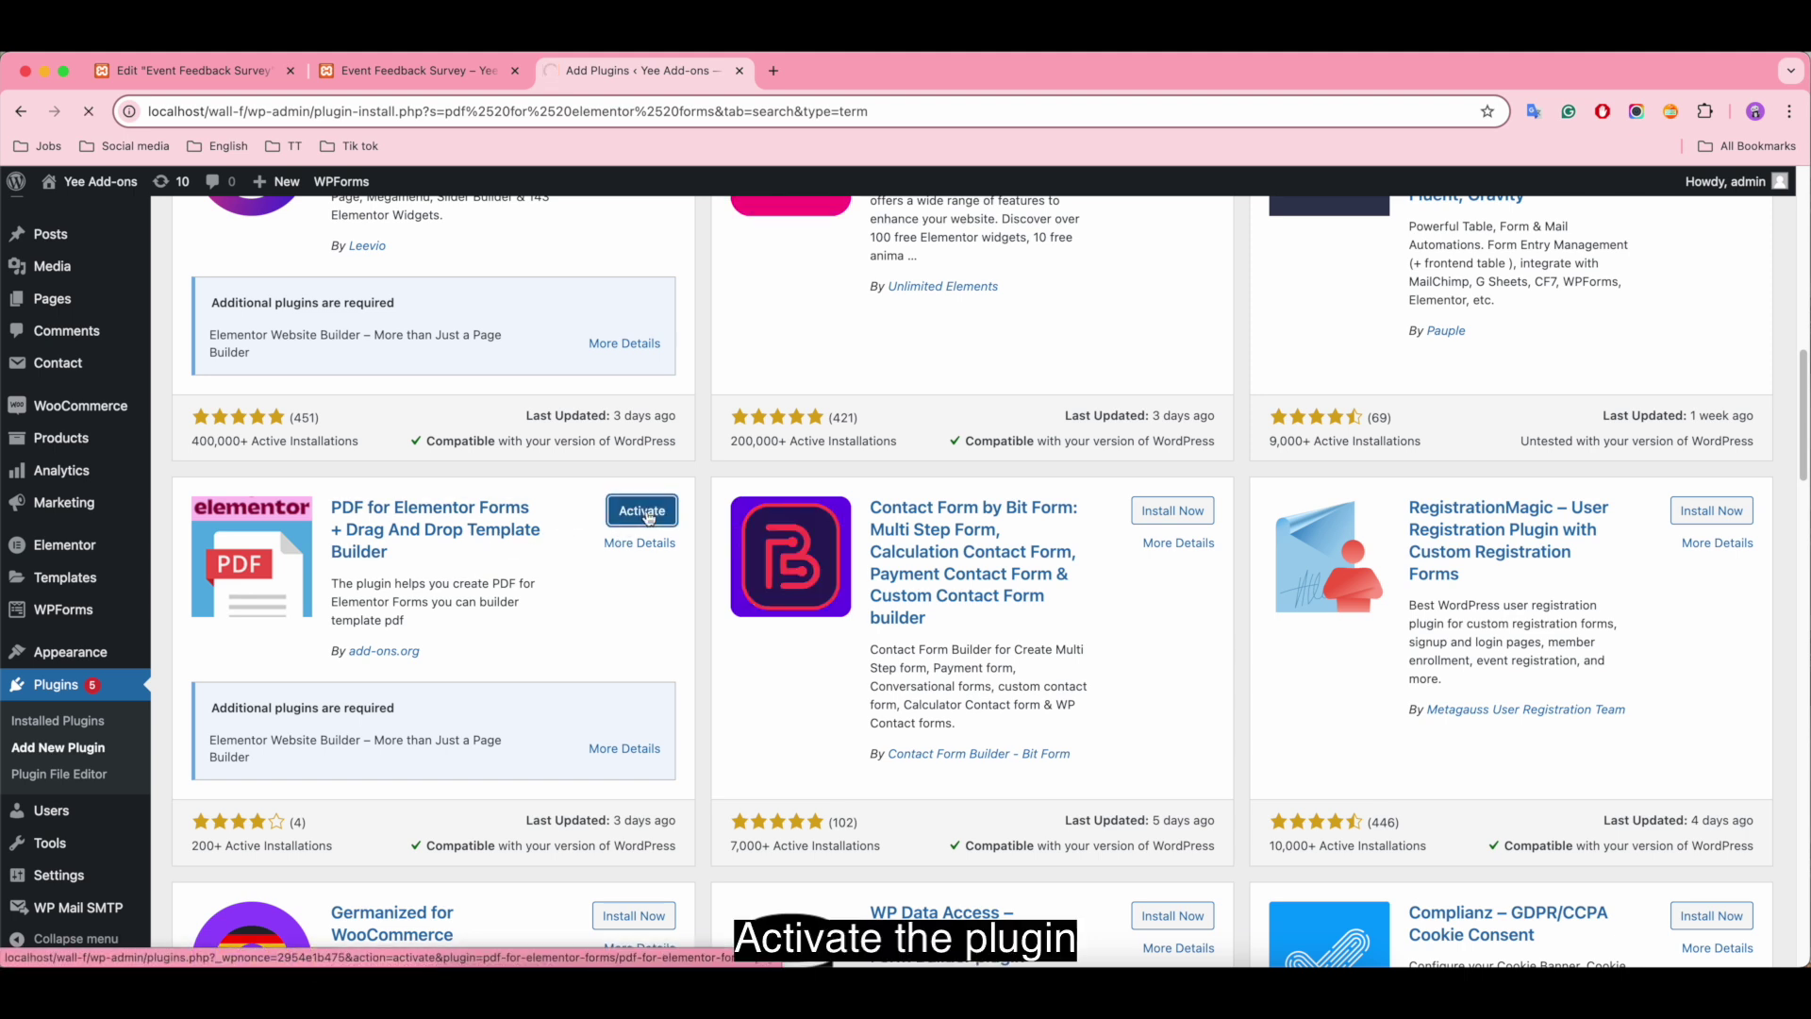
Step: Open a new PDF template from PDF Templates > New Template in a separate tab
scroll(523, 635, "down", 20)
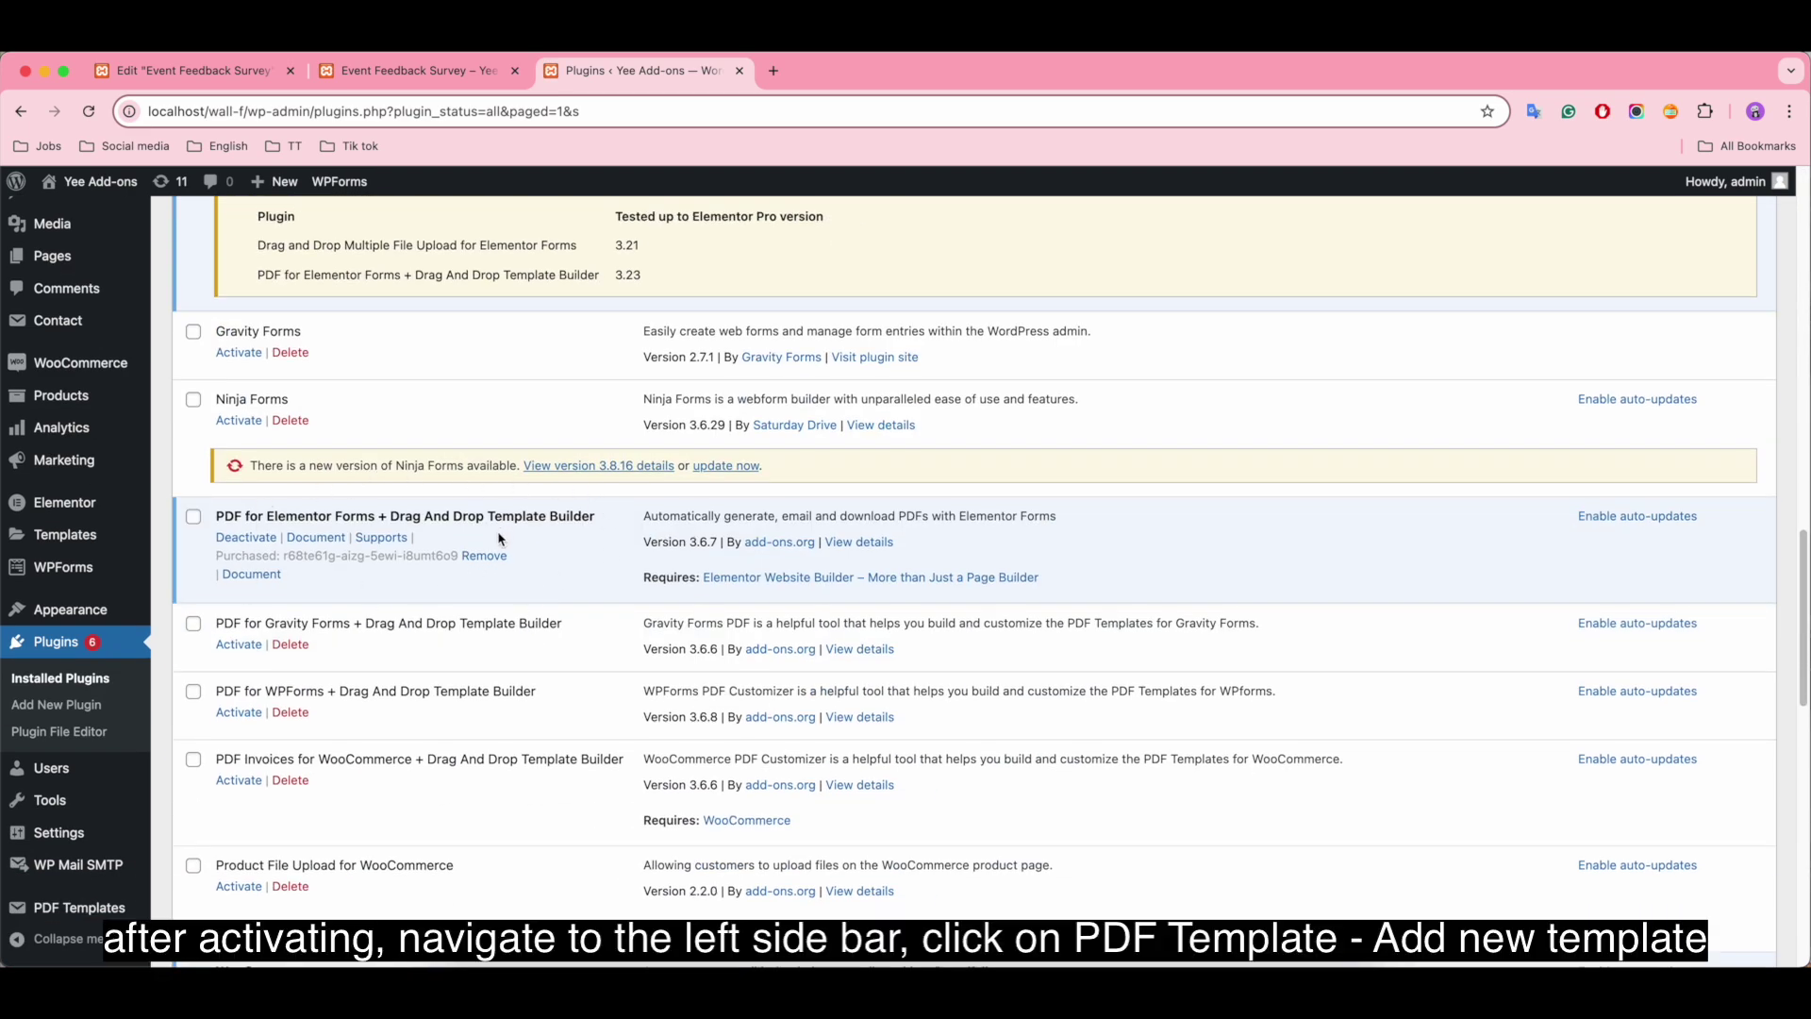
mouse_move(78, 913)
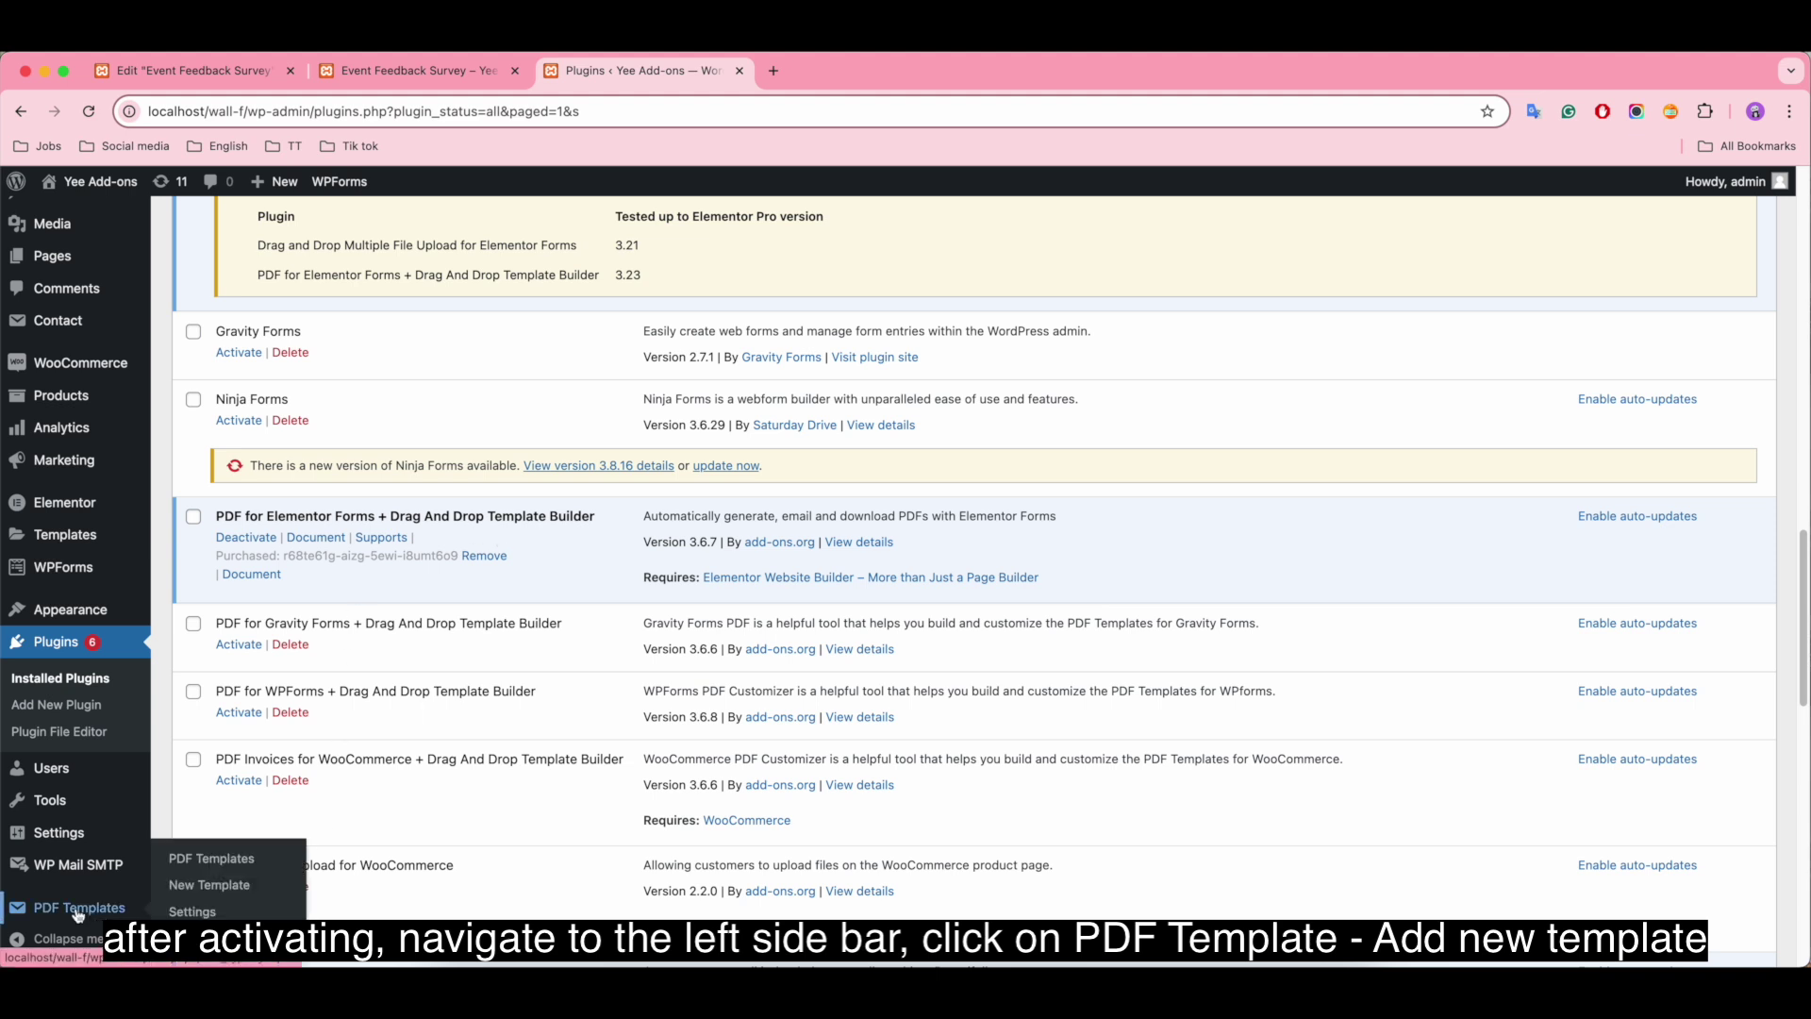
right_click(209, 887)
left_click(285, 772)
Step: Title the template 'Demo PDF Elementor - Event Feedback', link the Event Feedback Survey form, and save
left_click(862, 72)
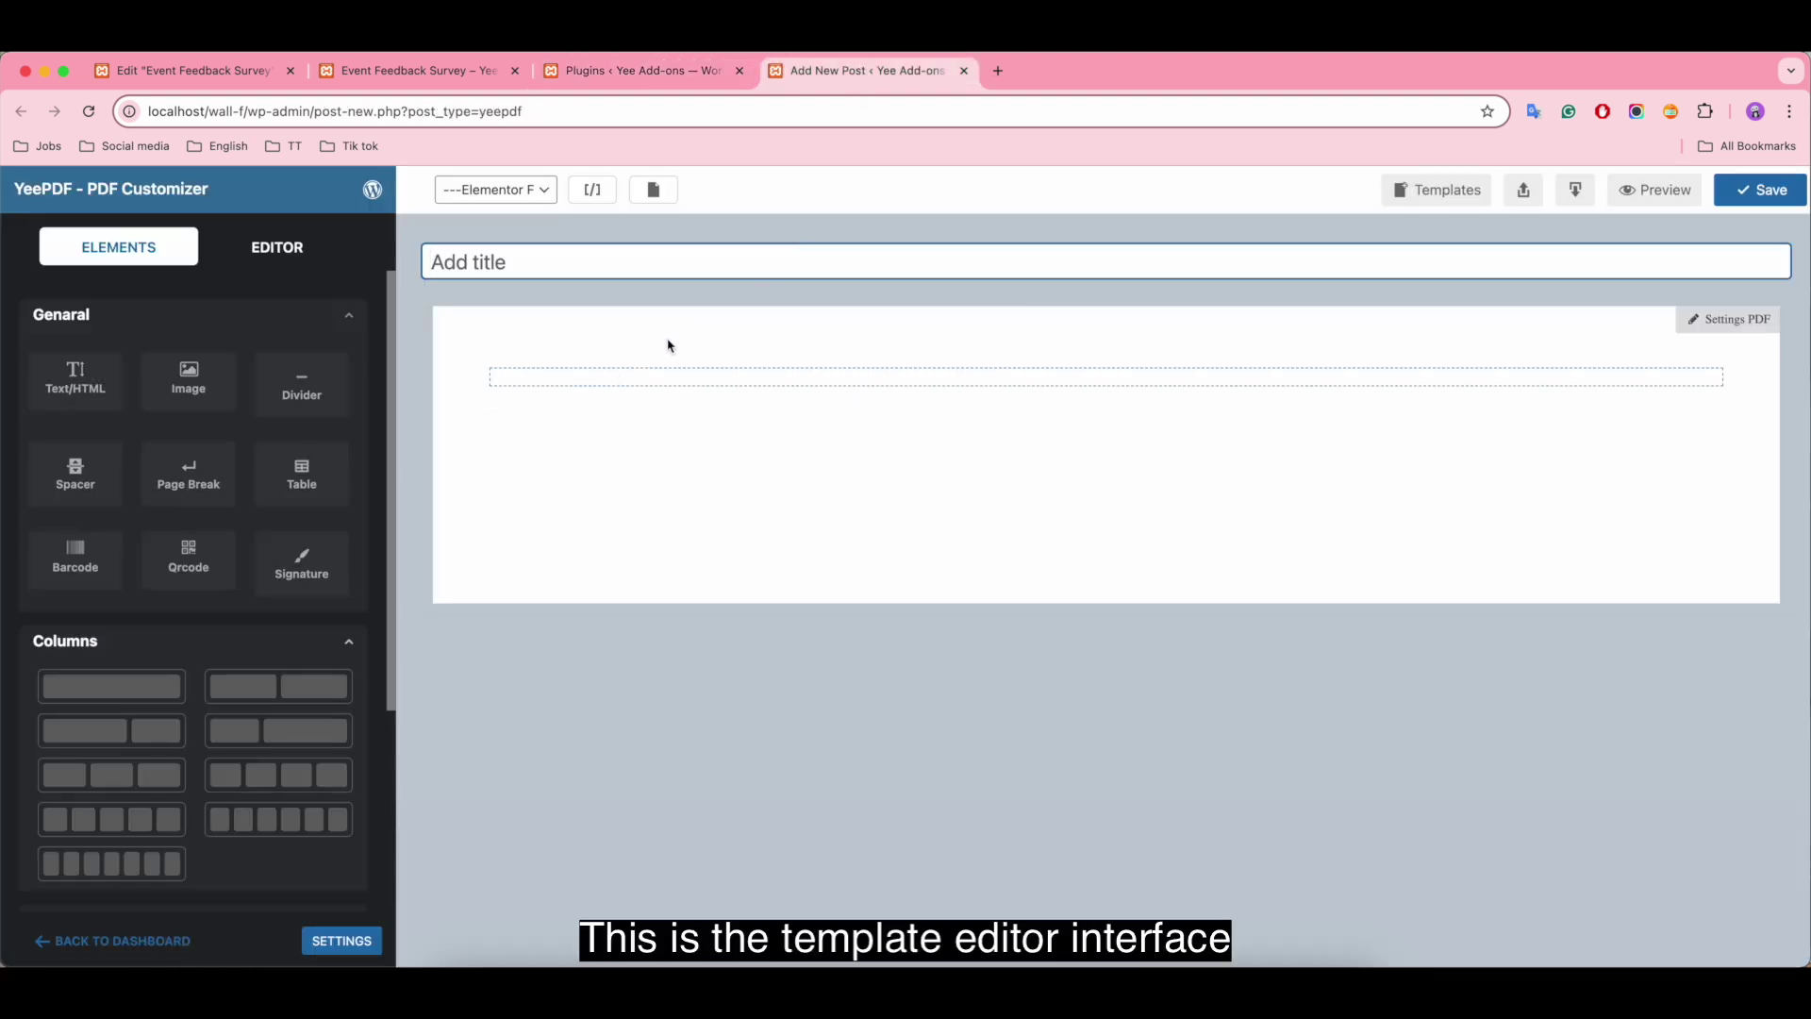
scroll(281, 472, "down", 5)
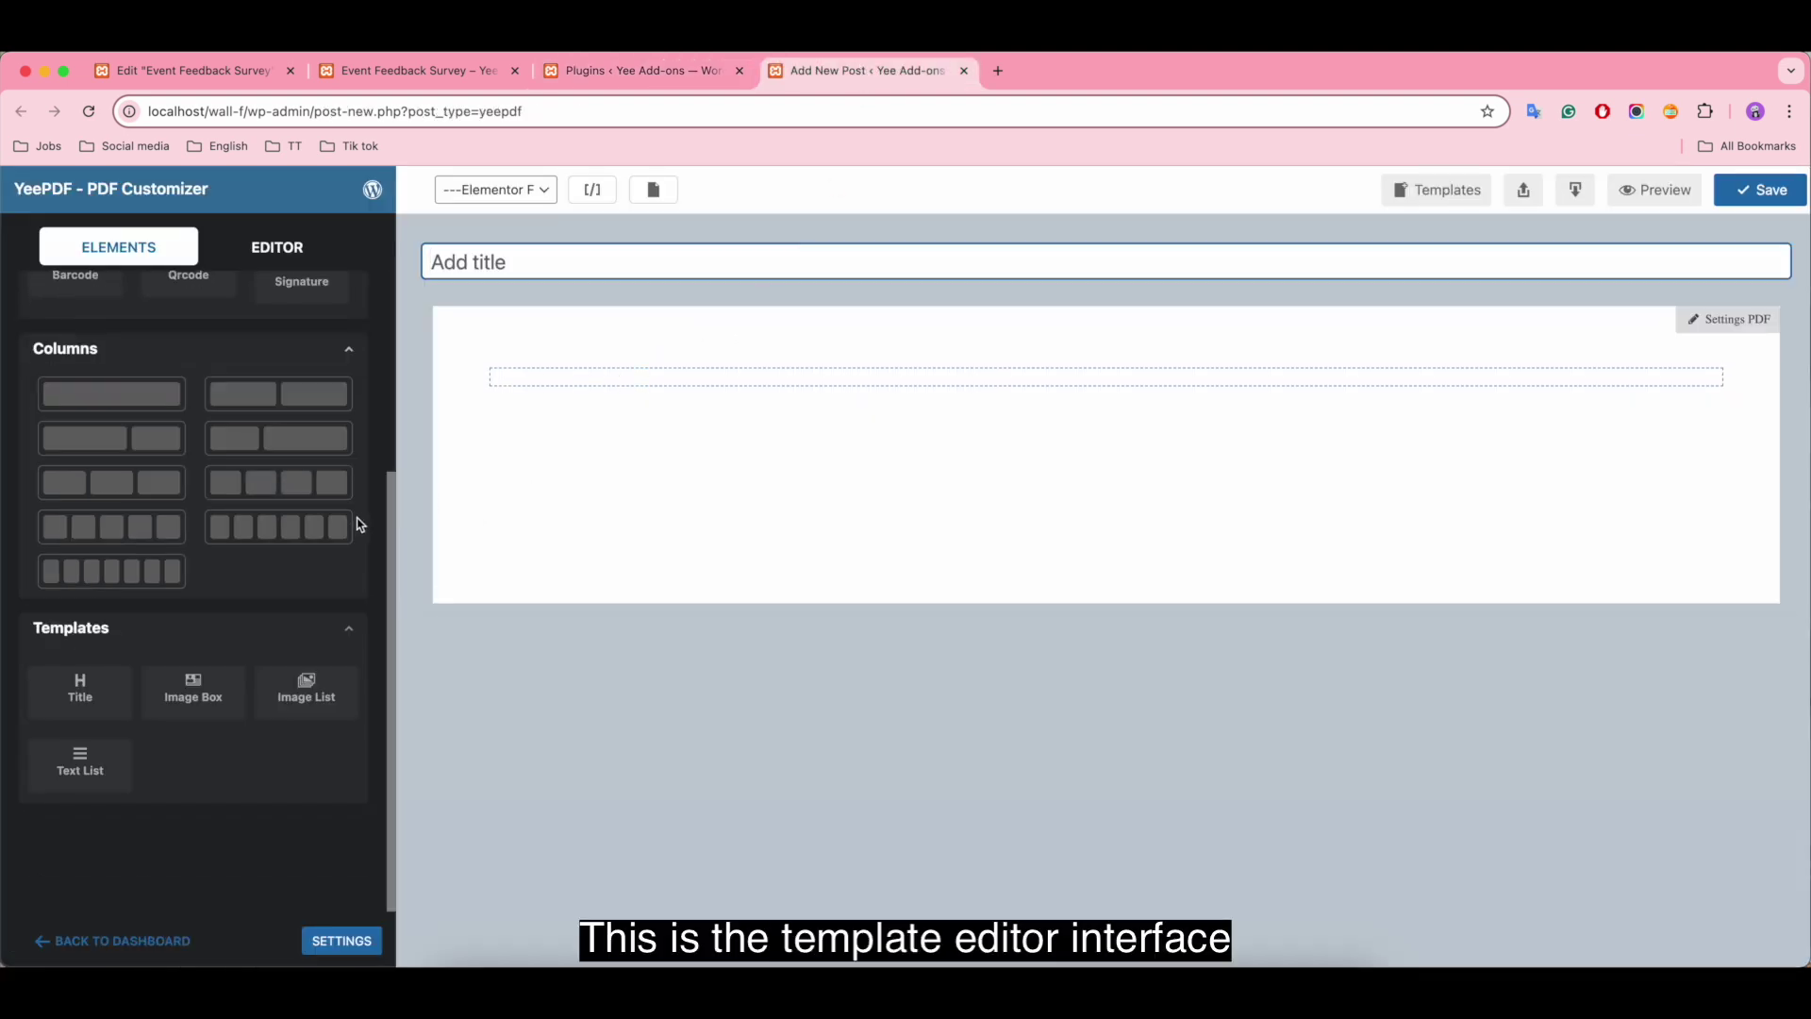
scroll(281, 471, "up", 5)
left_click(540, 273)
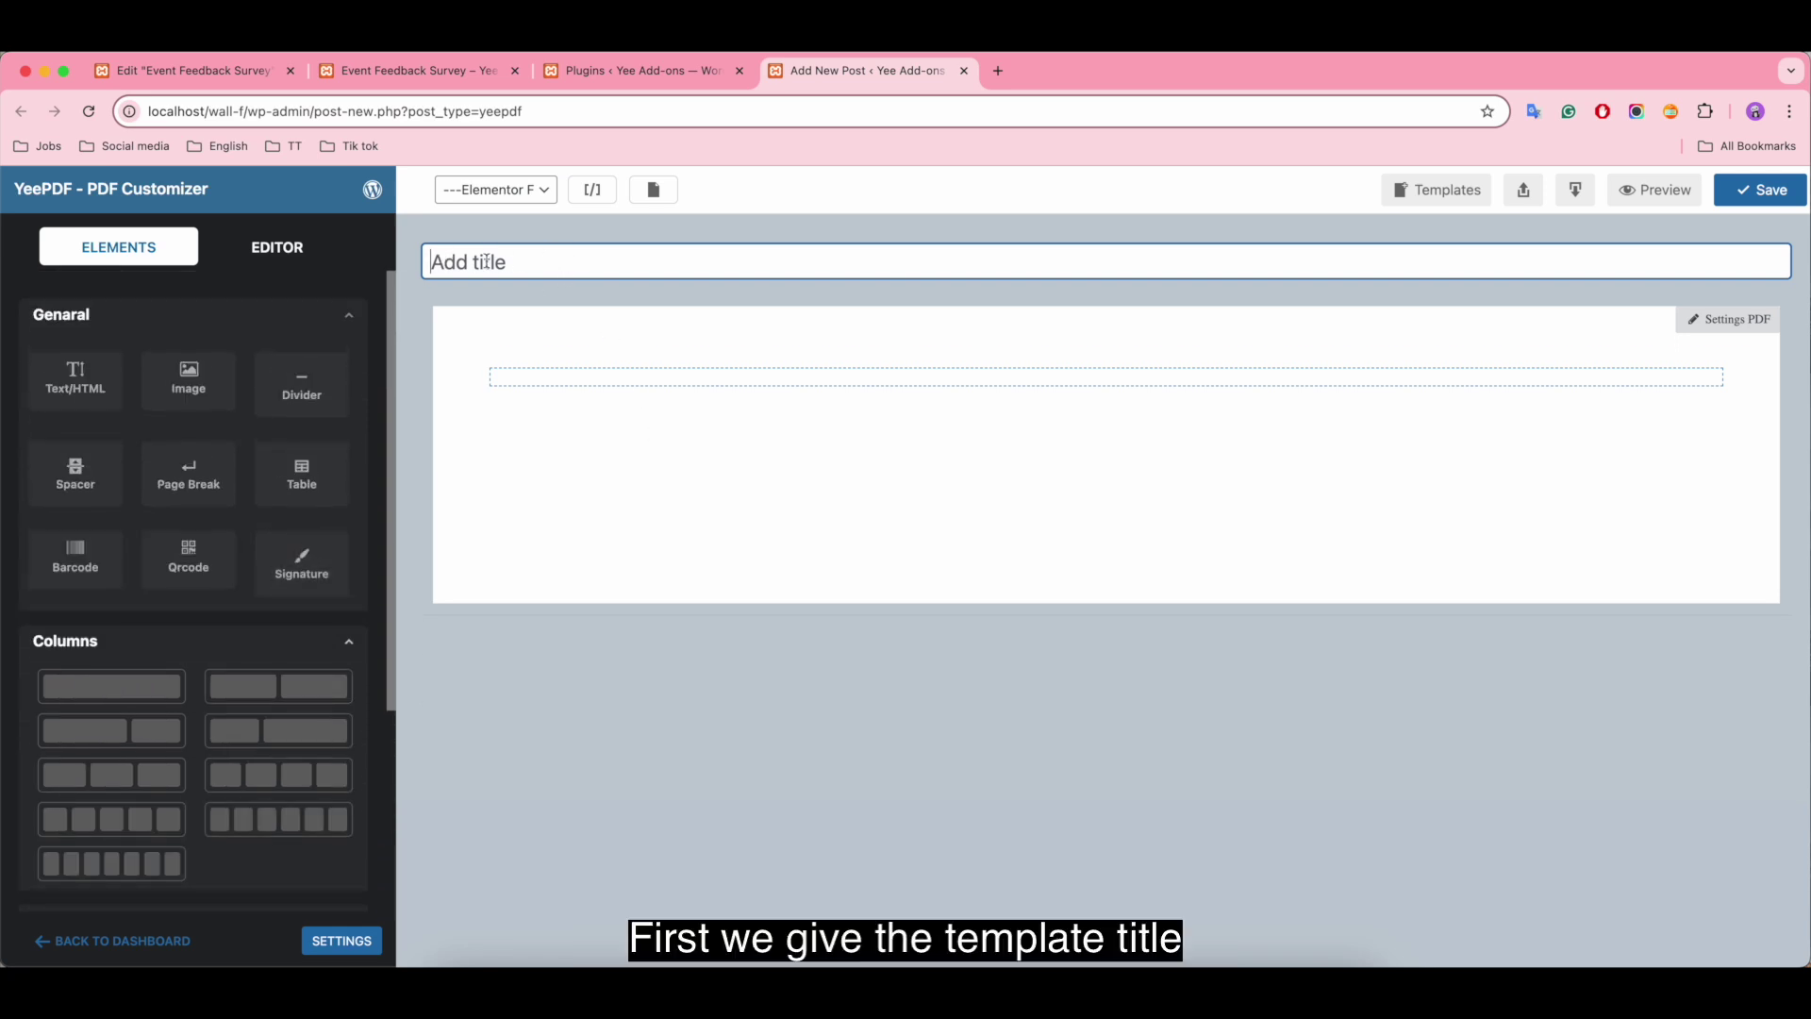
type("Demo PDF Elemento")
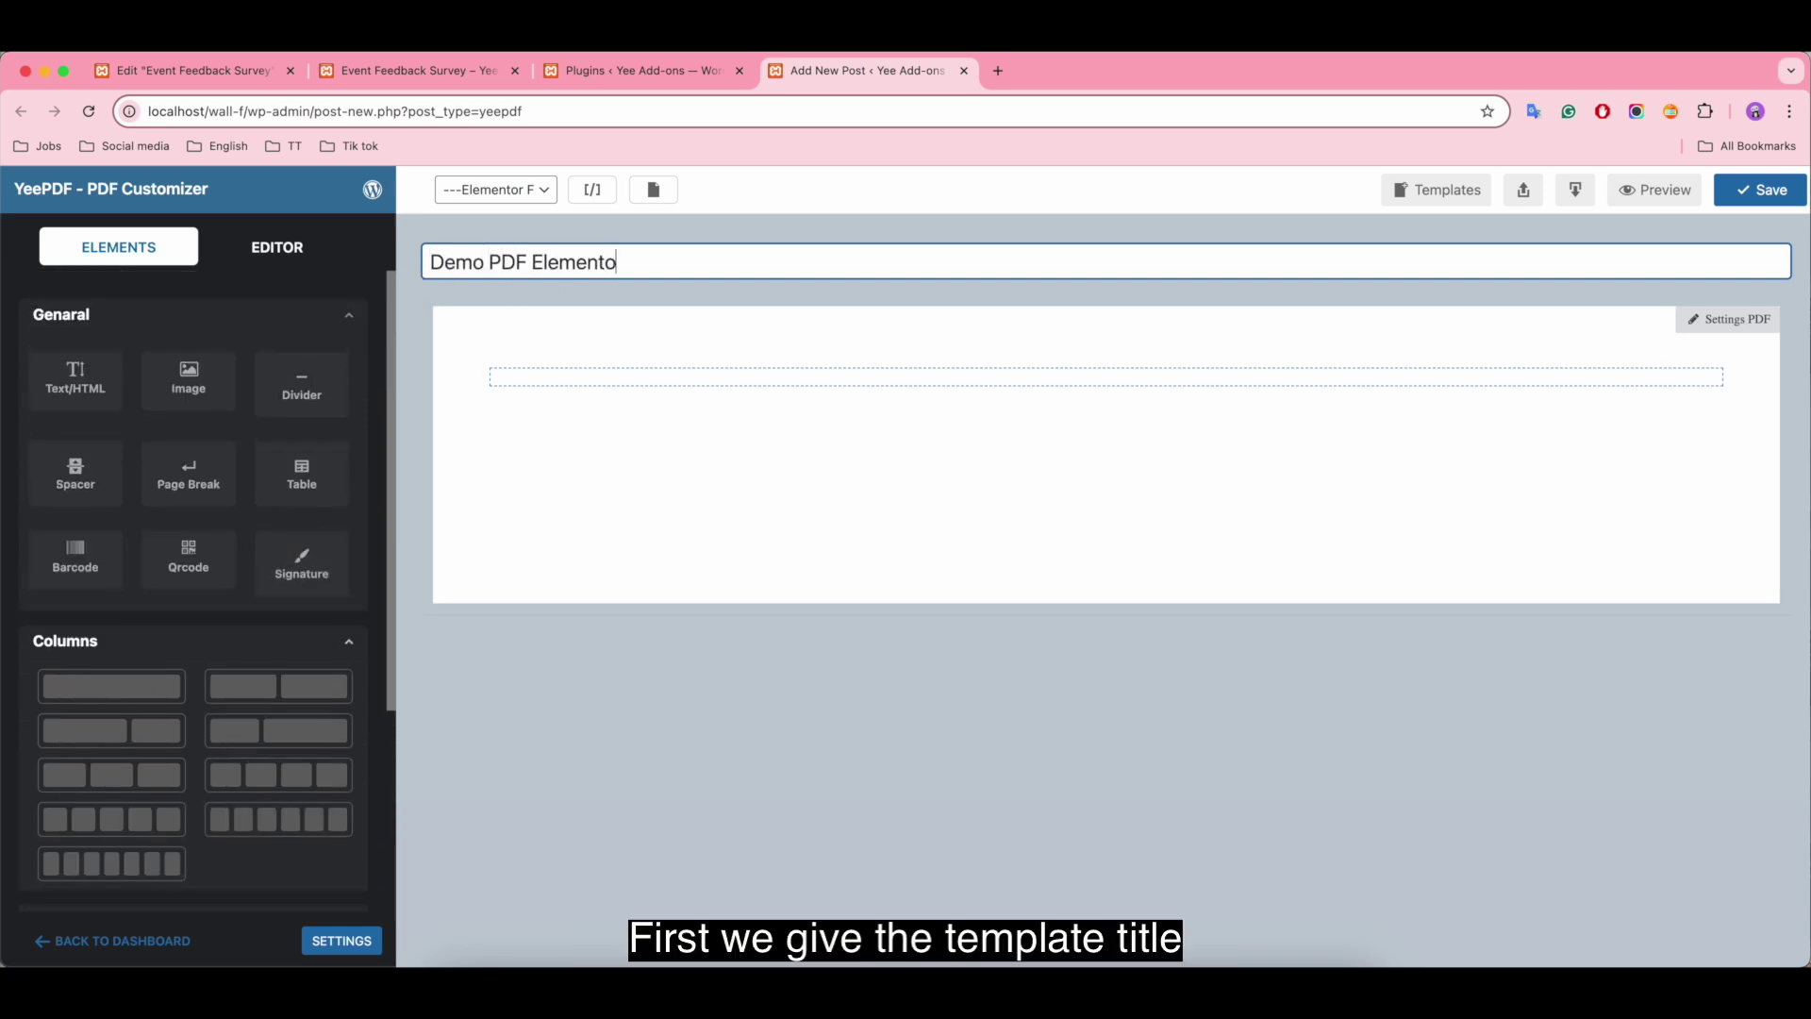
type("r - Event Feedback")
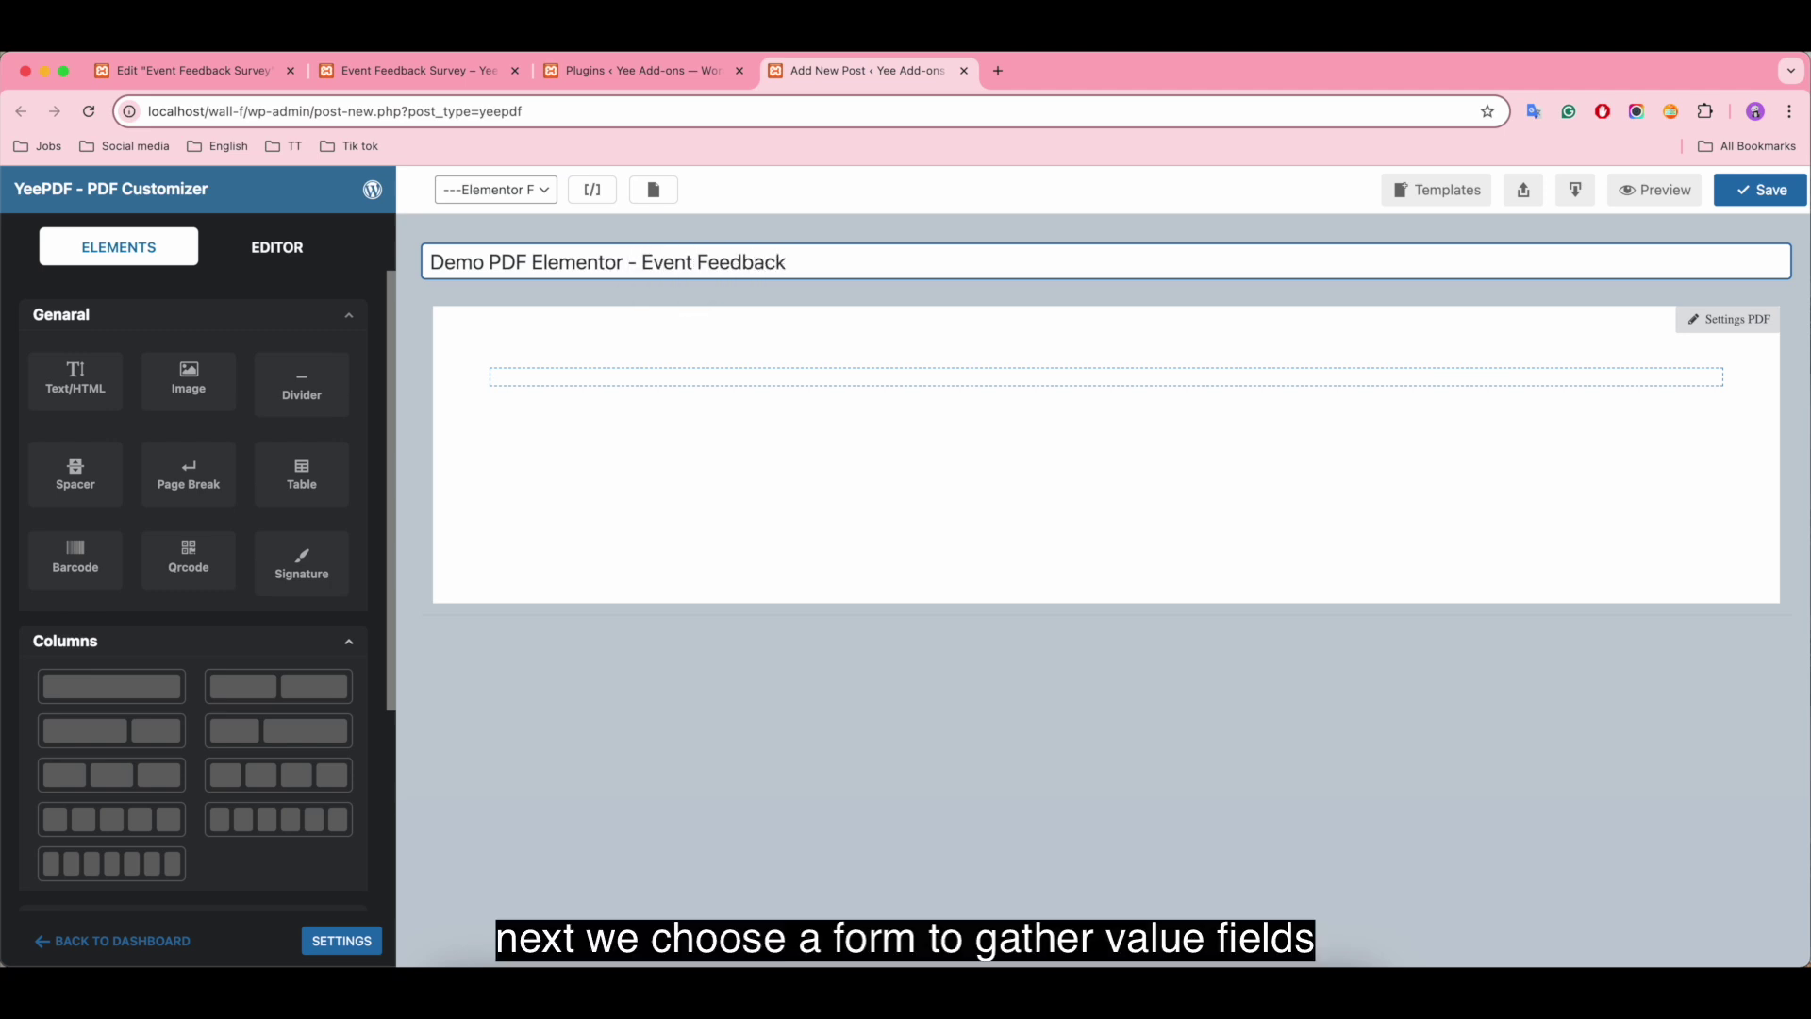
left_click(480, 192)
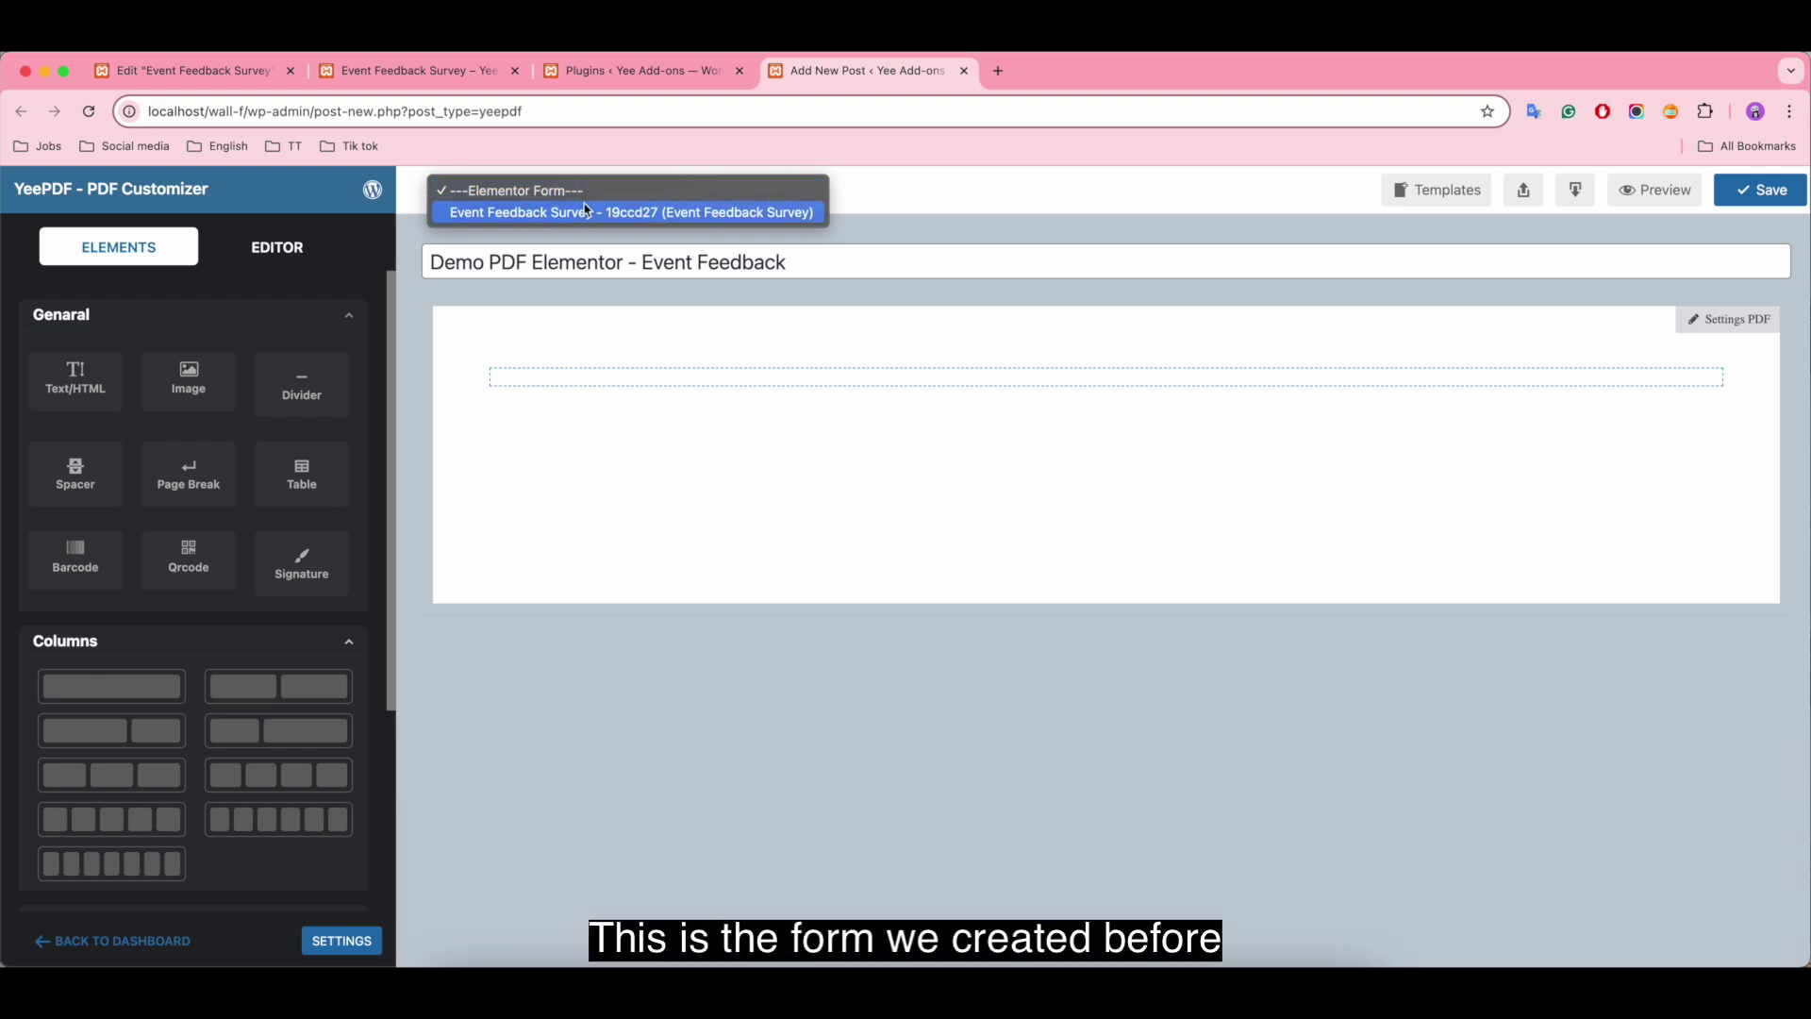
left_click(665, 215)
left_click(1762, 191)
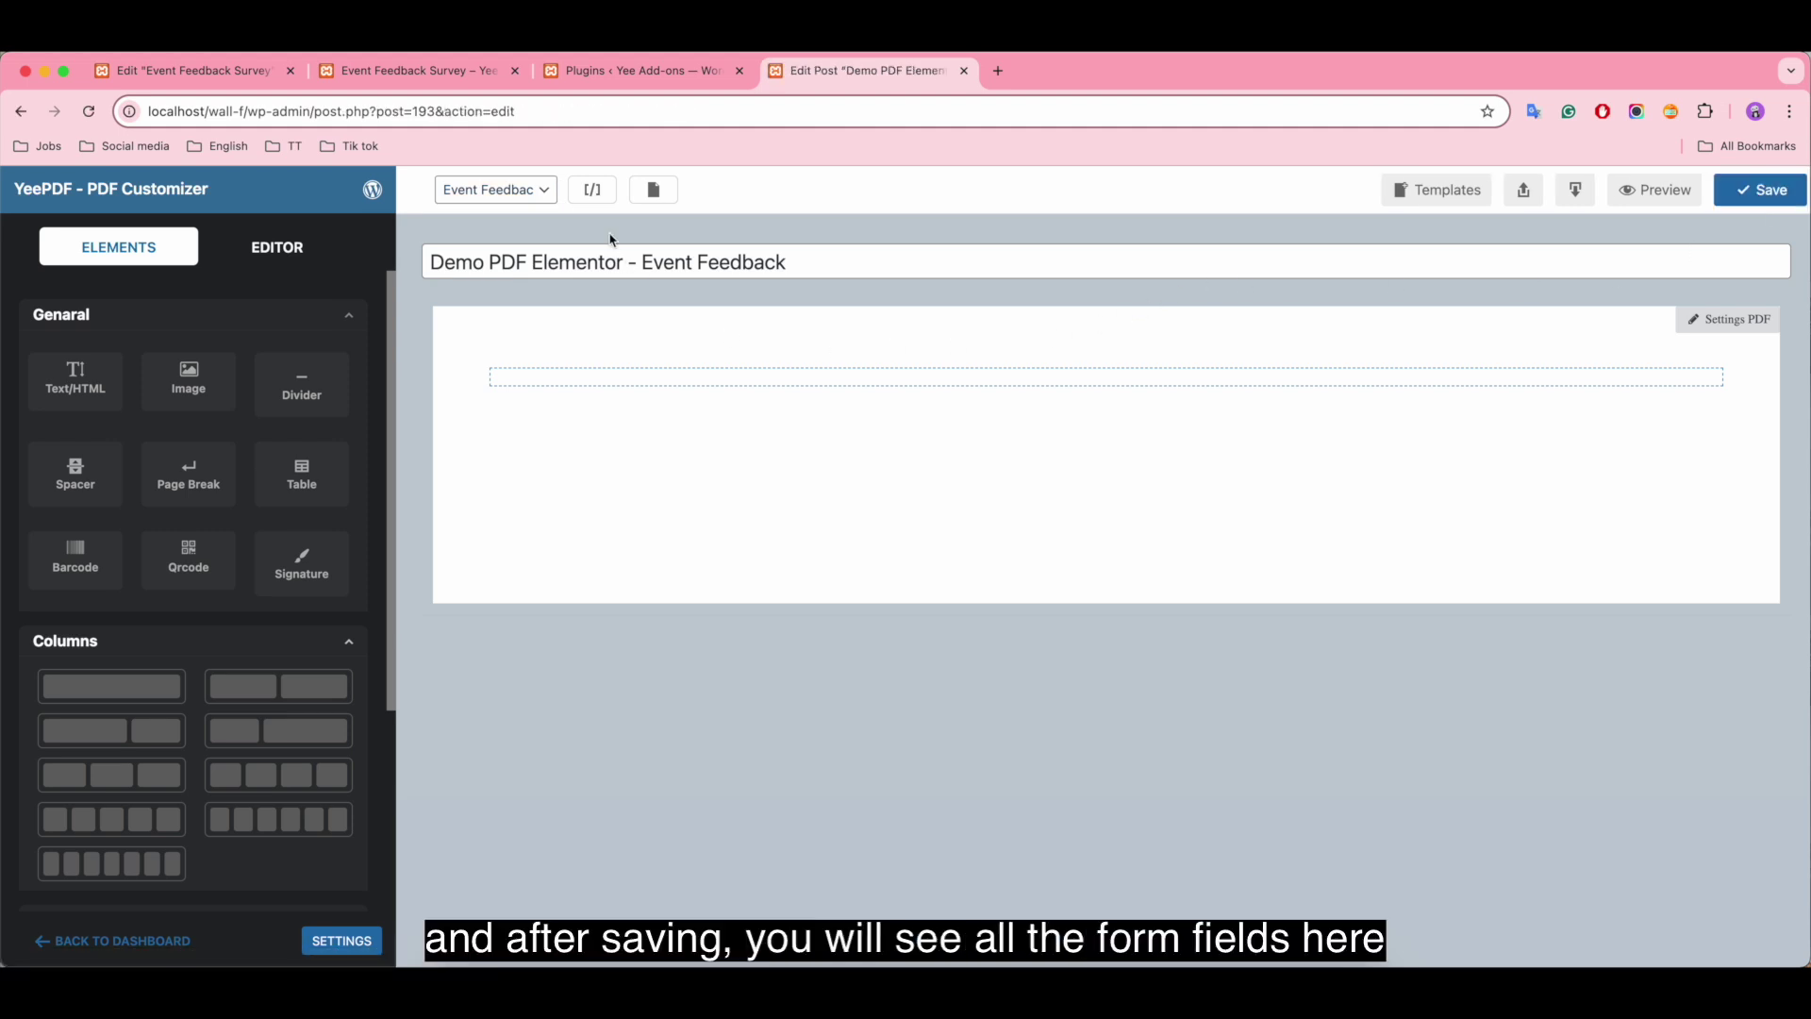
Step: Review the list of available template shortcodes, then close it
left_click(595, 192)
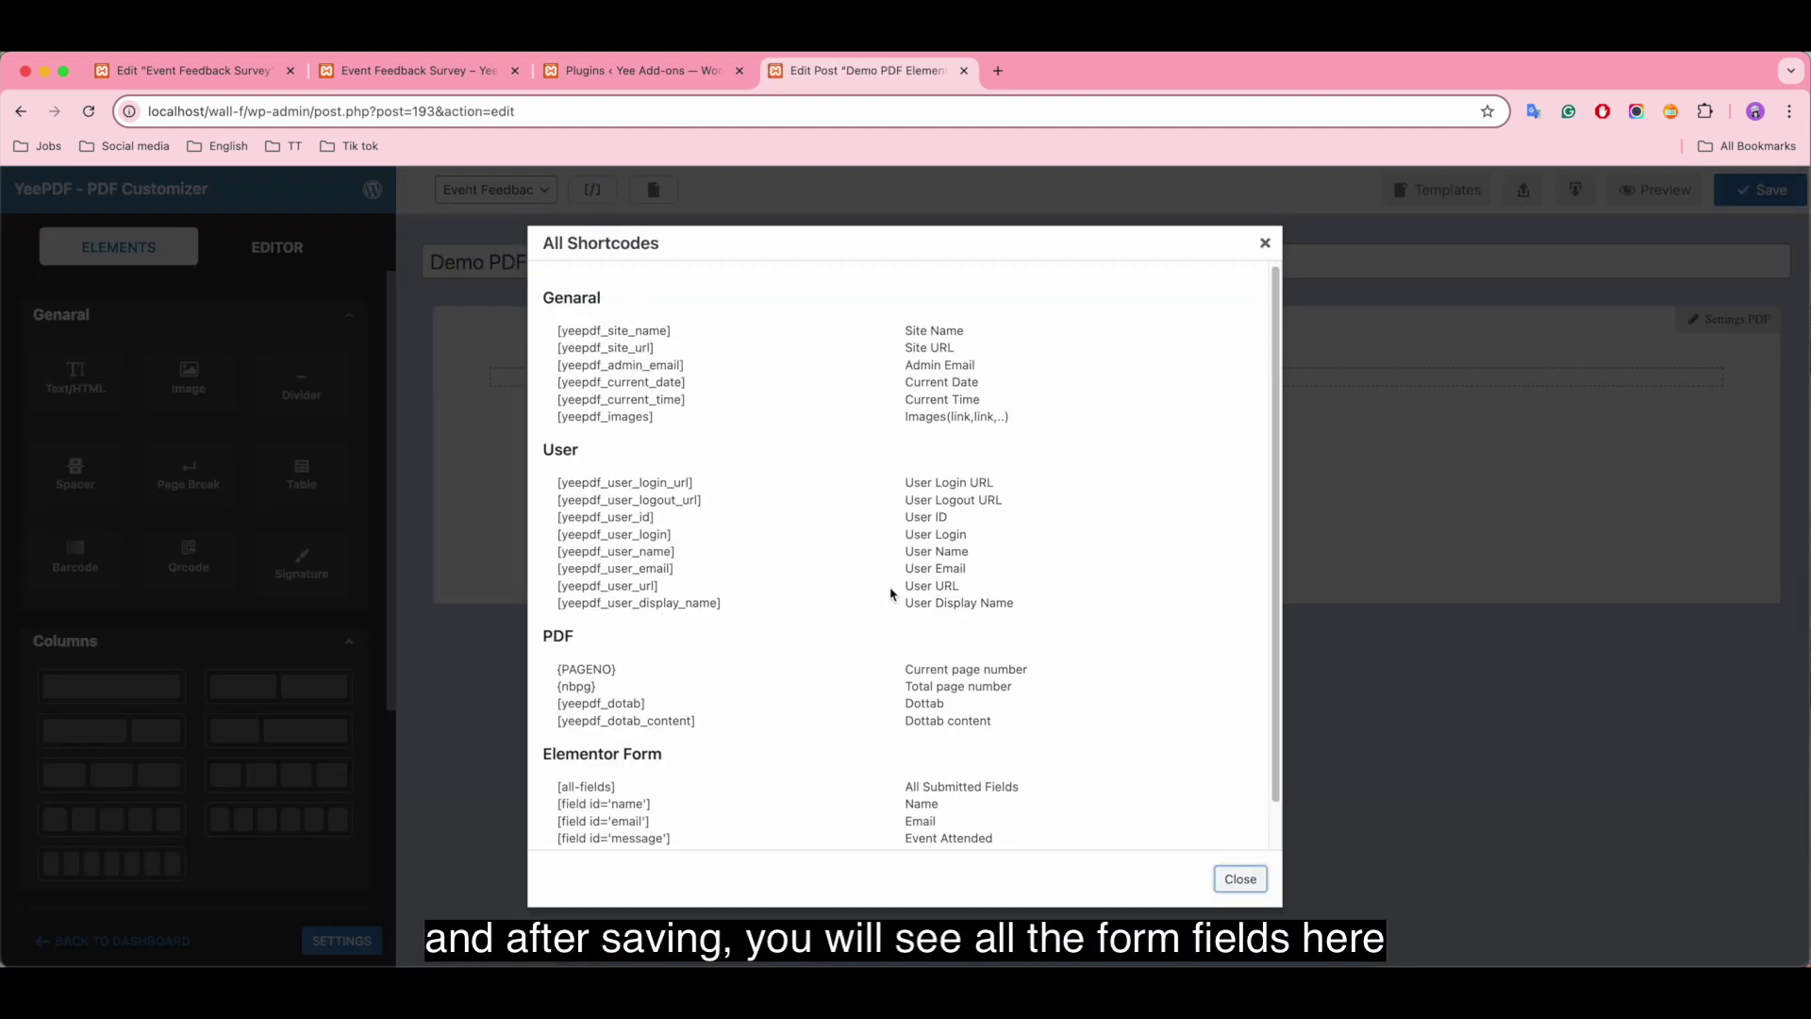
scroll(948, 583, "down", 2)
left_click_drag(544, 706, 1109, 852)
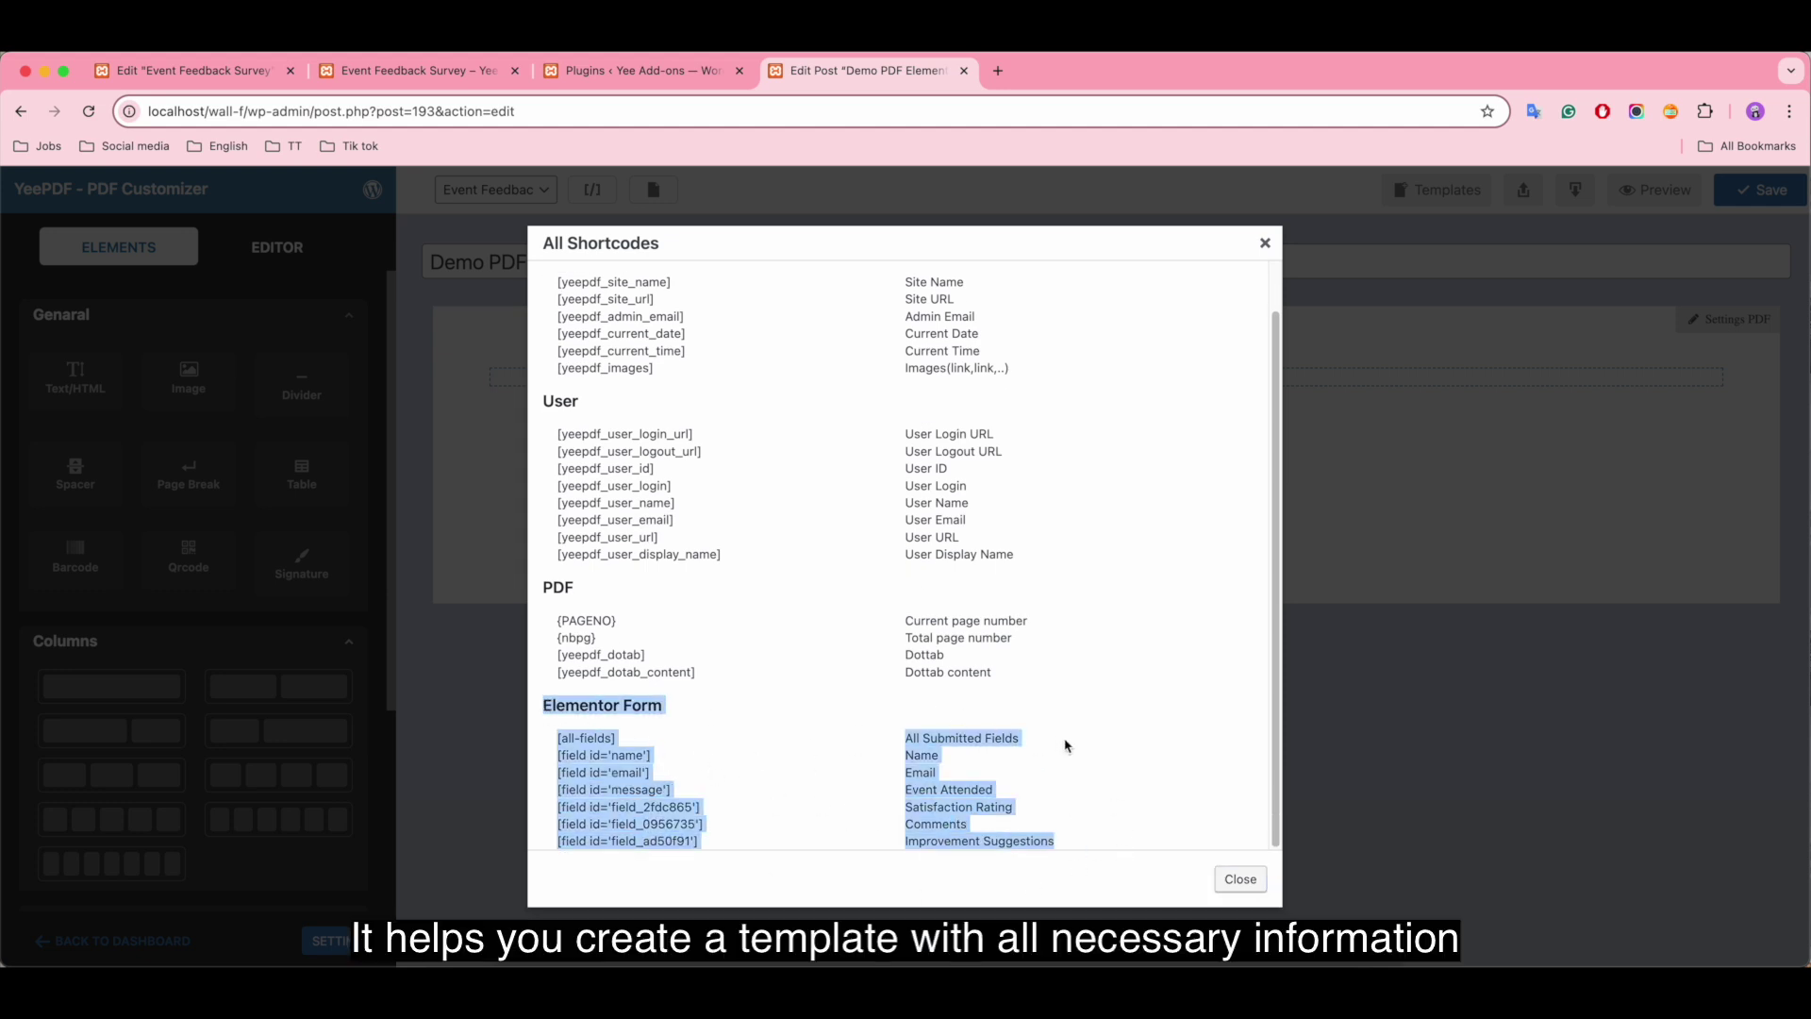
left_click(1243, 879)
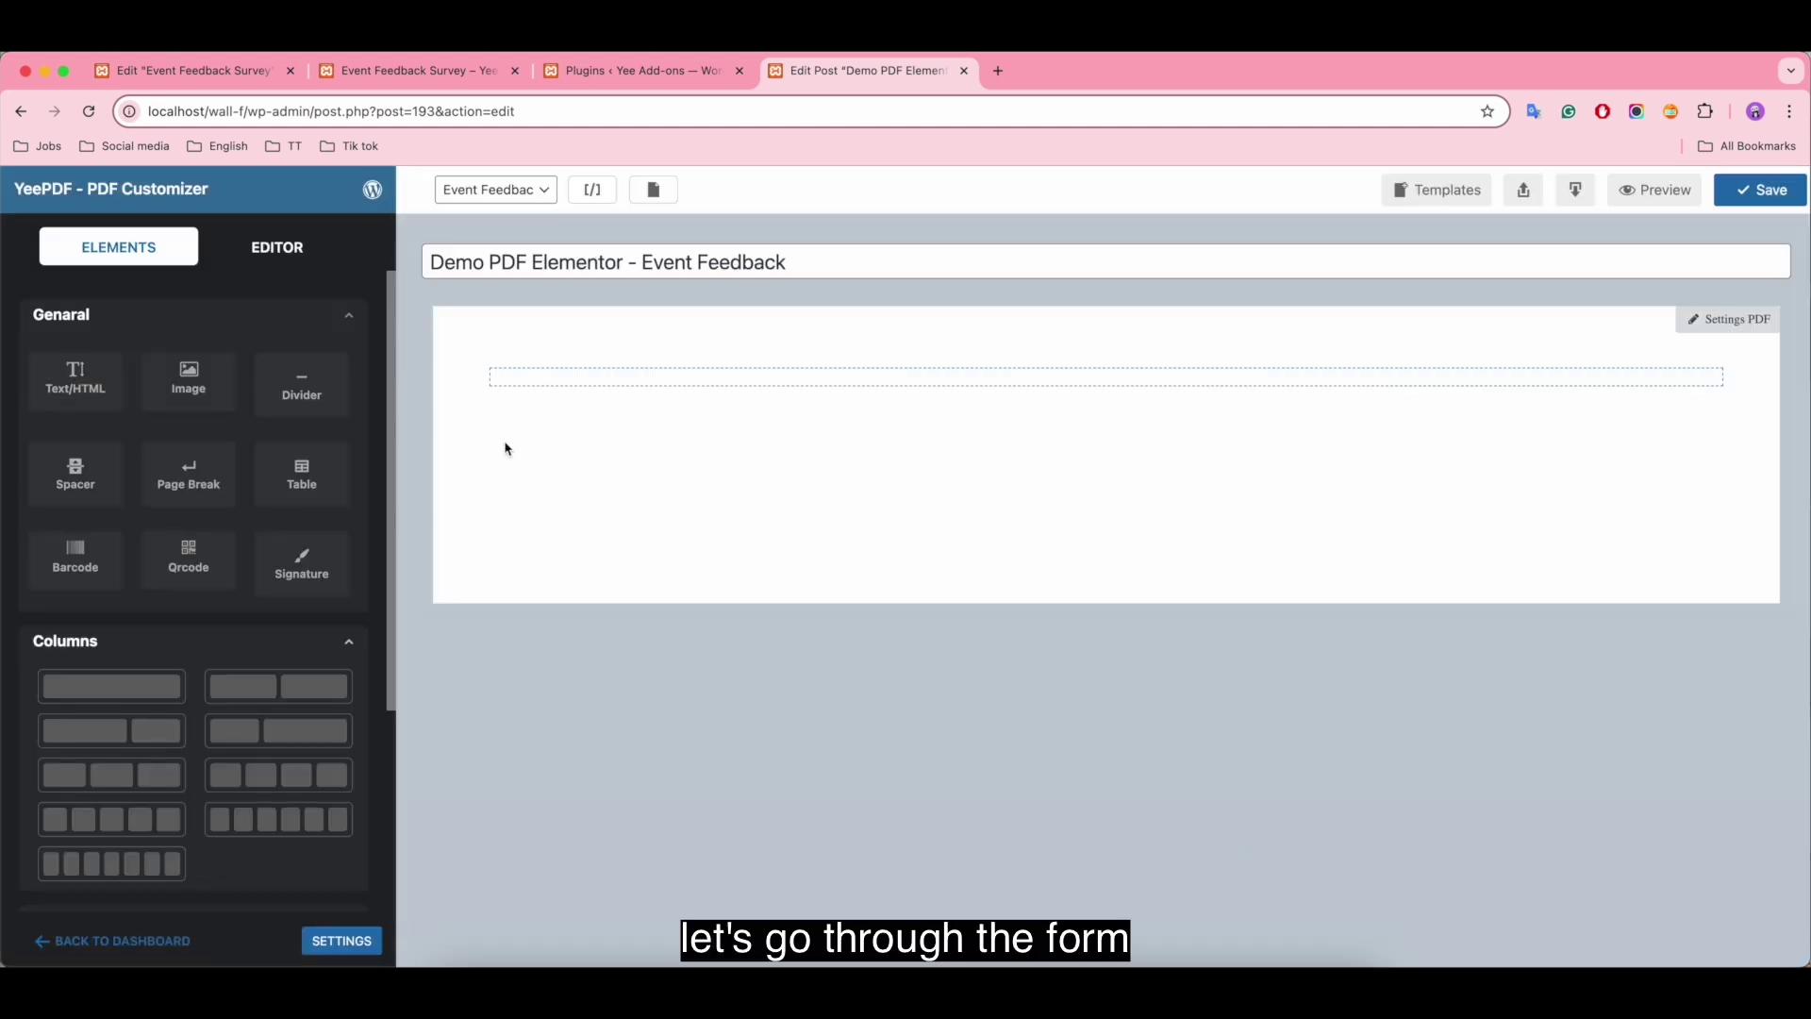
Step: Inspect the Event Feedback Survey form in Elementor and its live preview, then return to the template editor
left_click(210, 75)
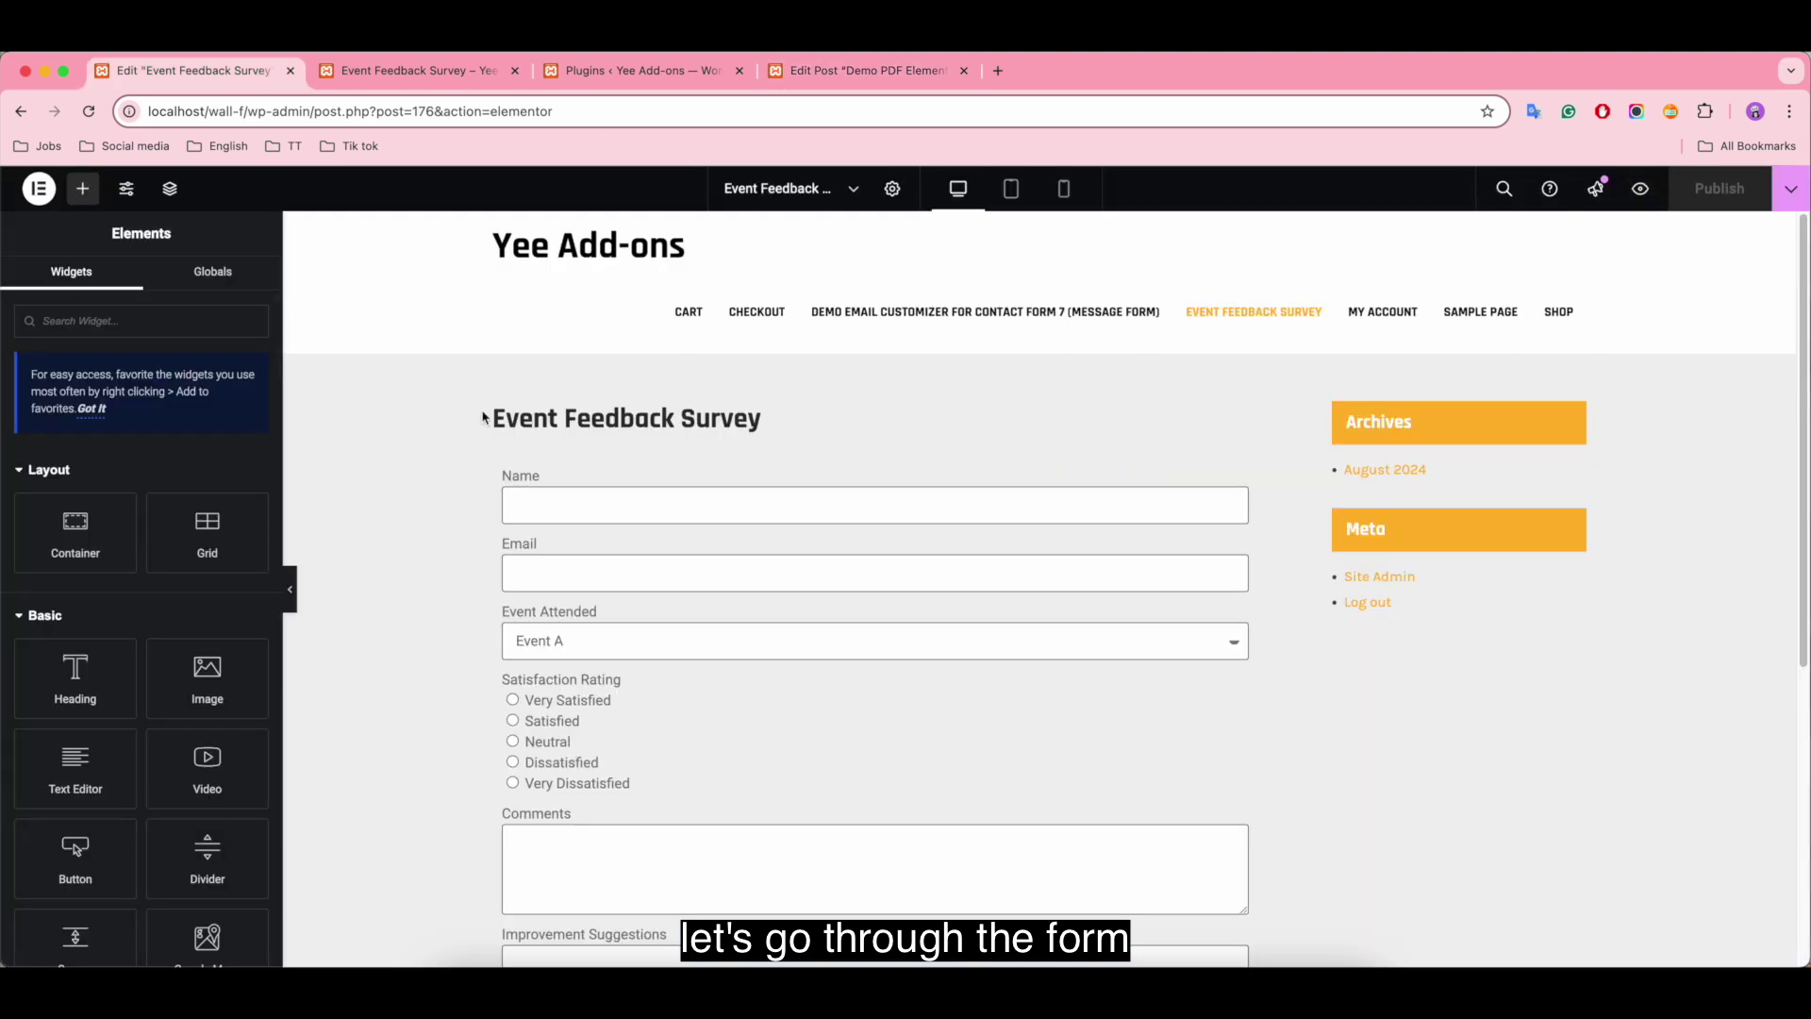
scroll(928, 540, "down", 5)
scroll(1281, 688, "up", 5)
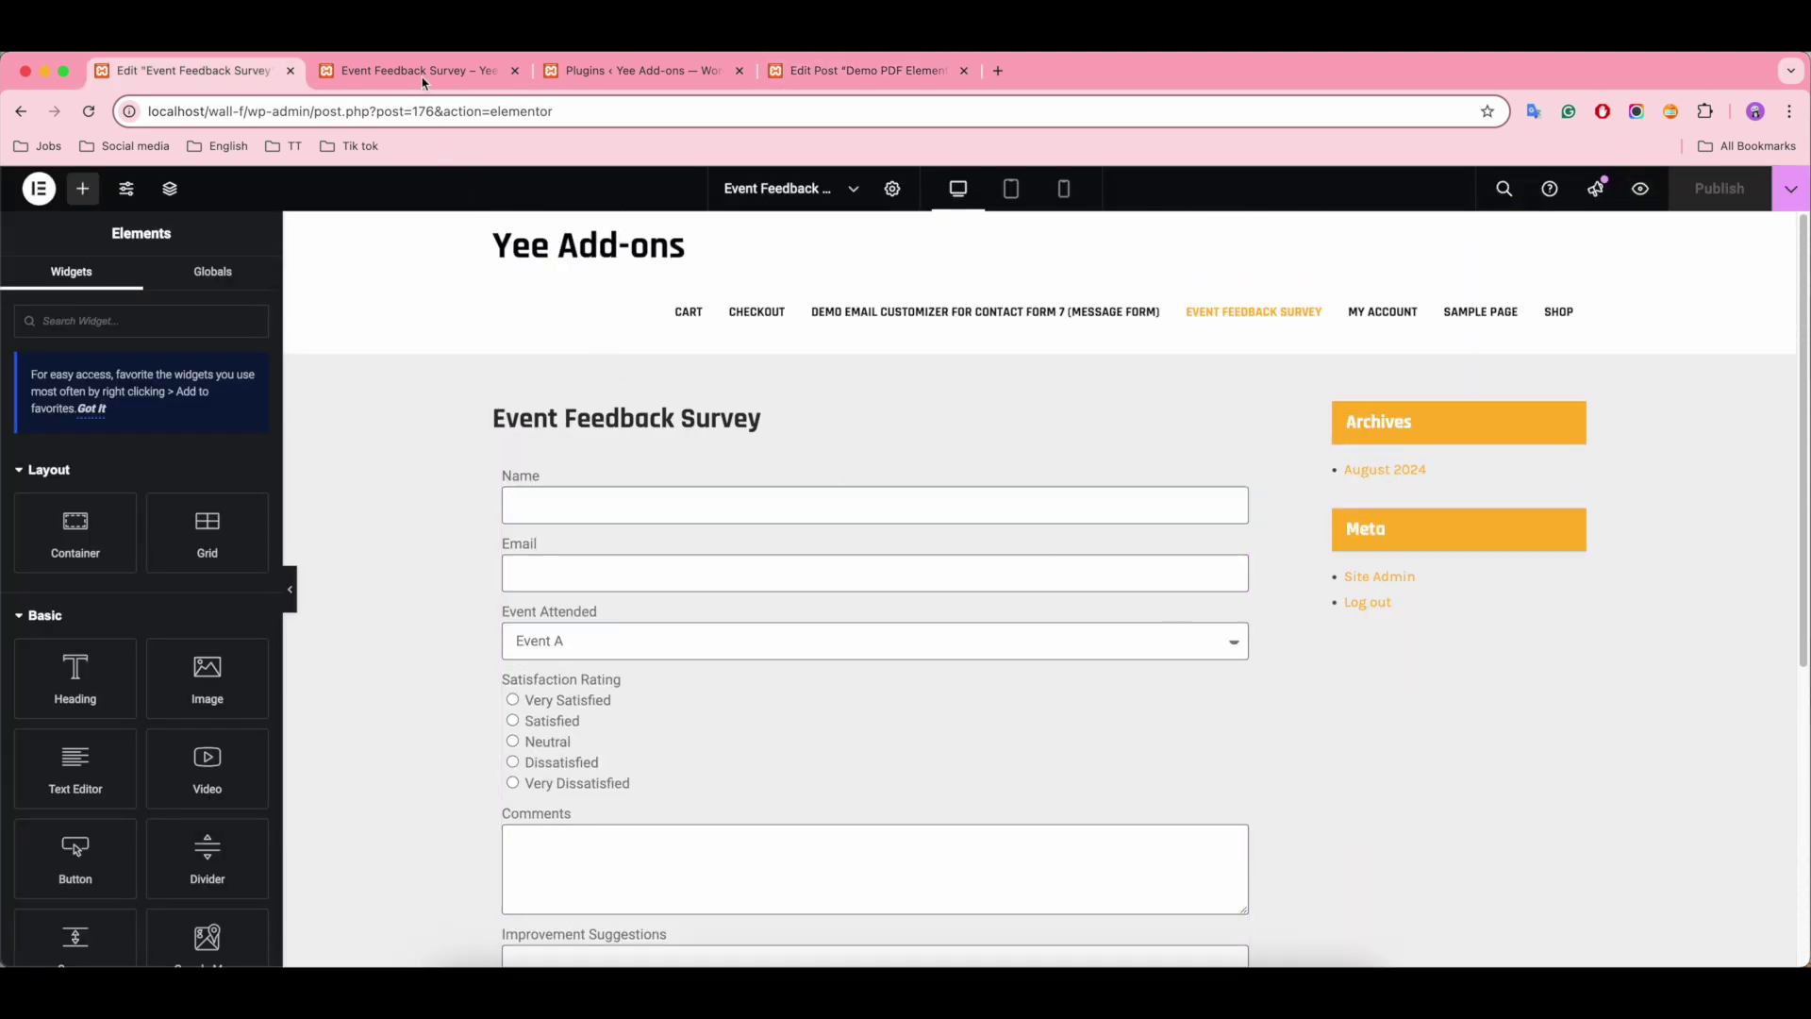
left_click(423, 81)
scroll(806, 479, "down", 2)
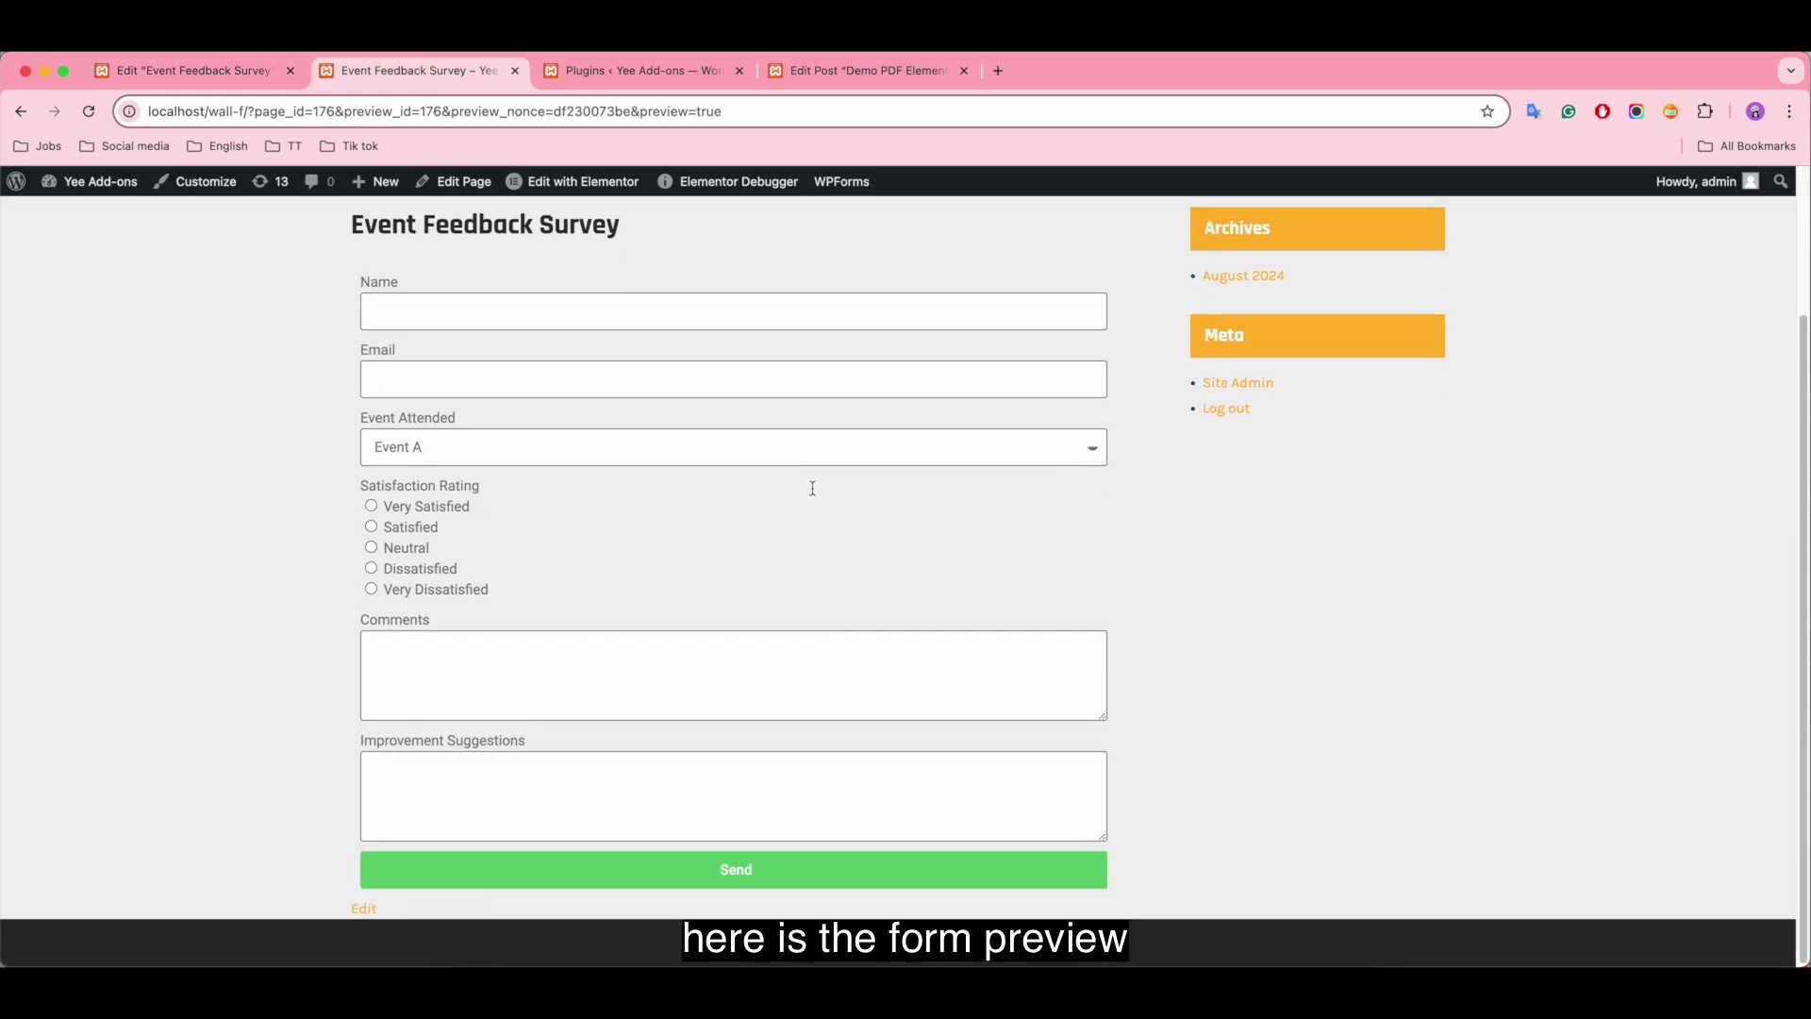
scroll(763, 597, "up", 2)
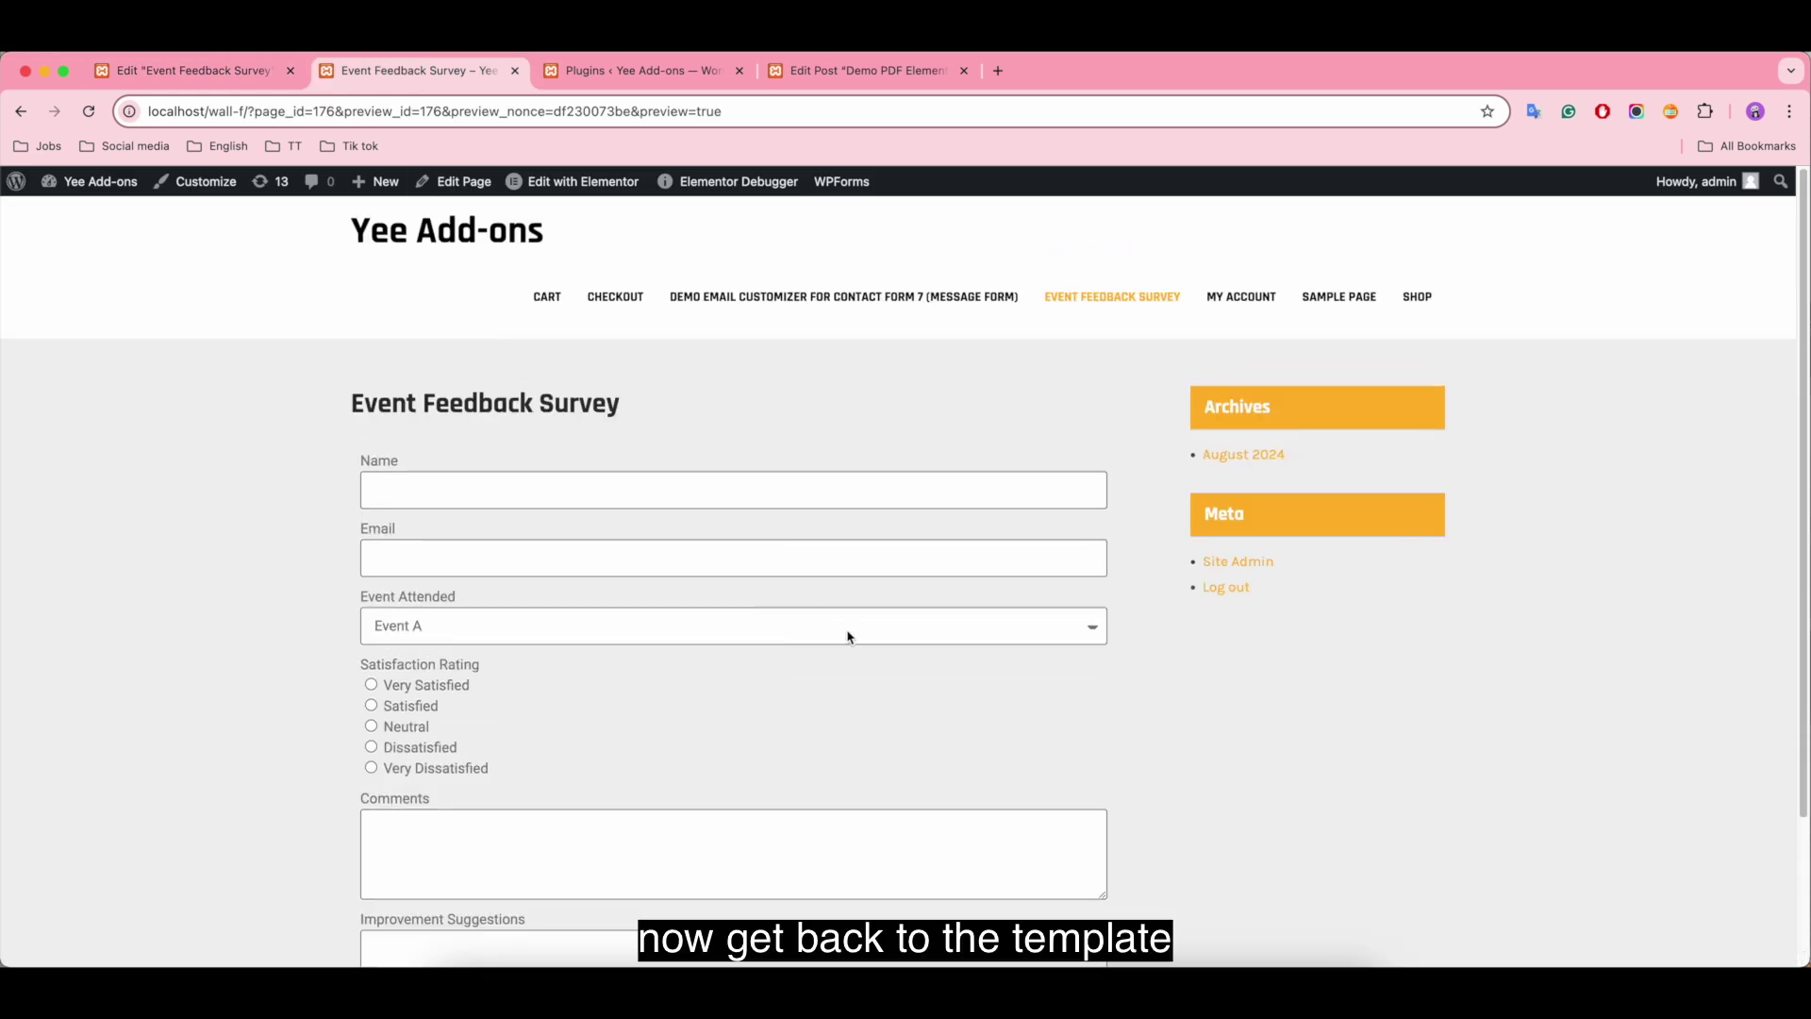
left_click(877, 75)
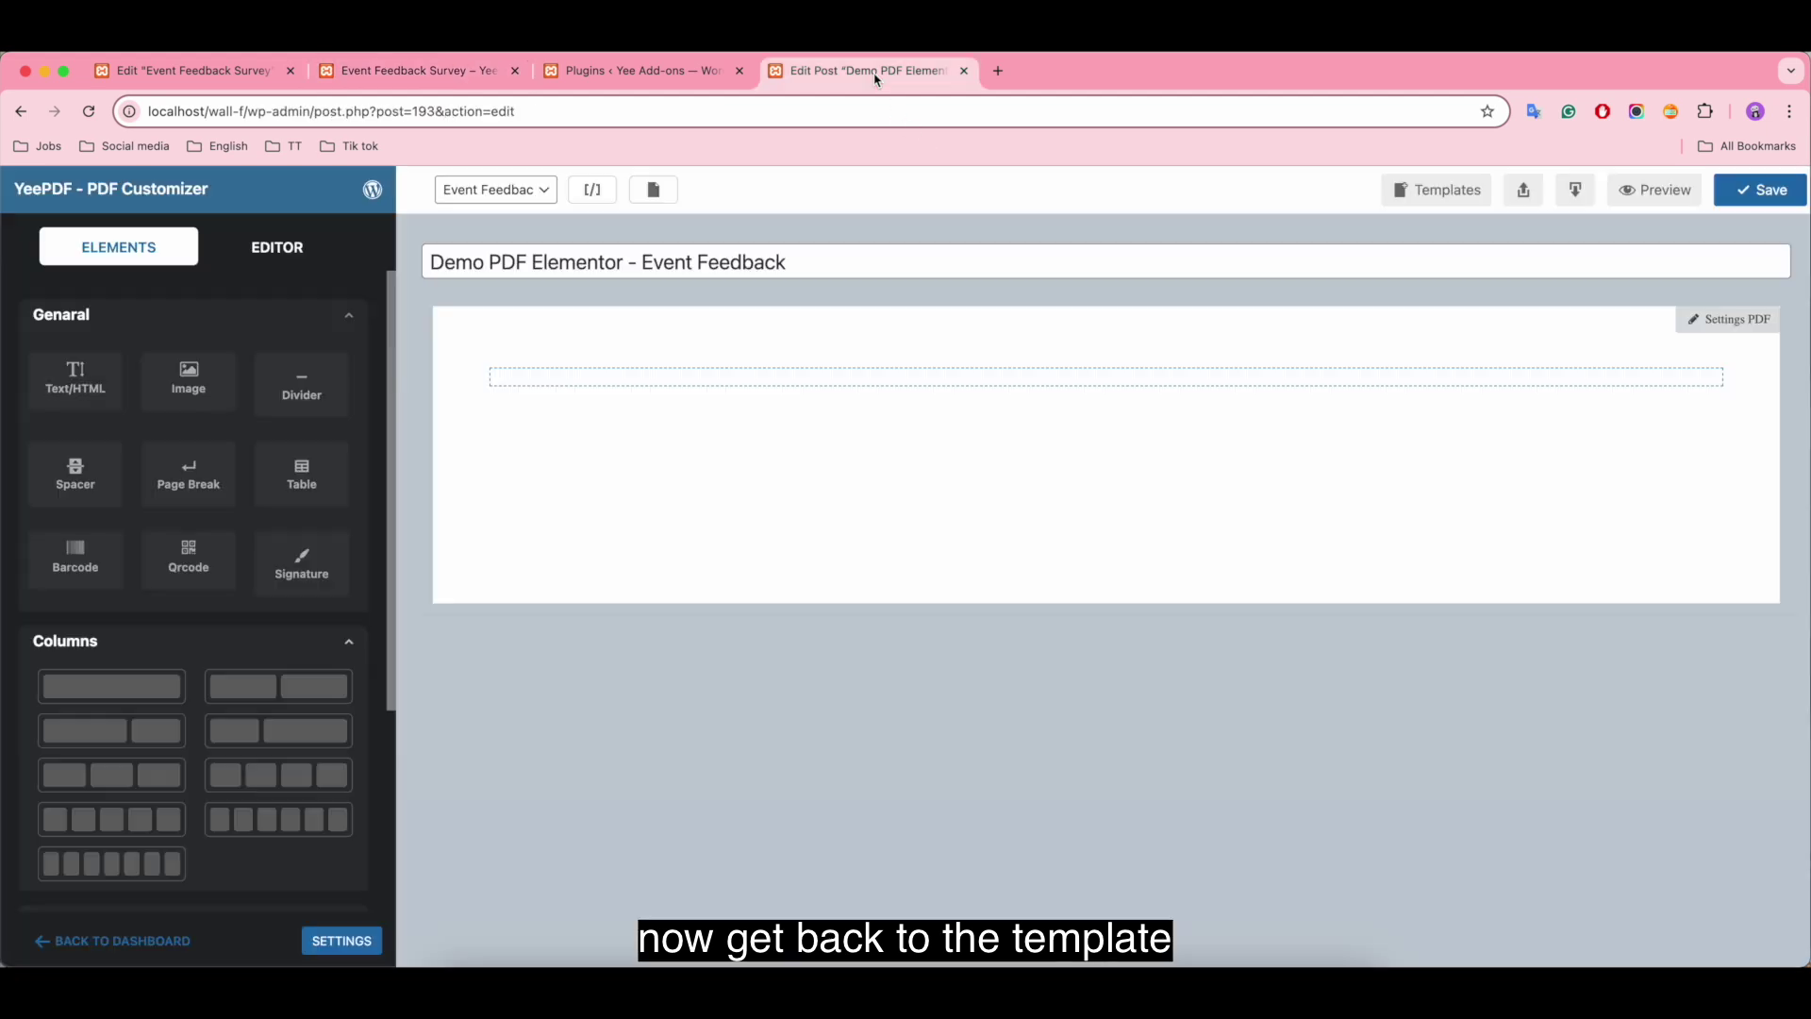
Step: Import the Agreement sample layout from the ready-made template gallery
left_click(1431, 194)
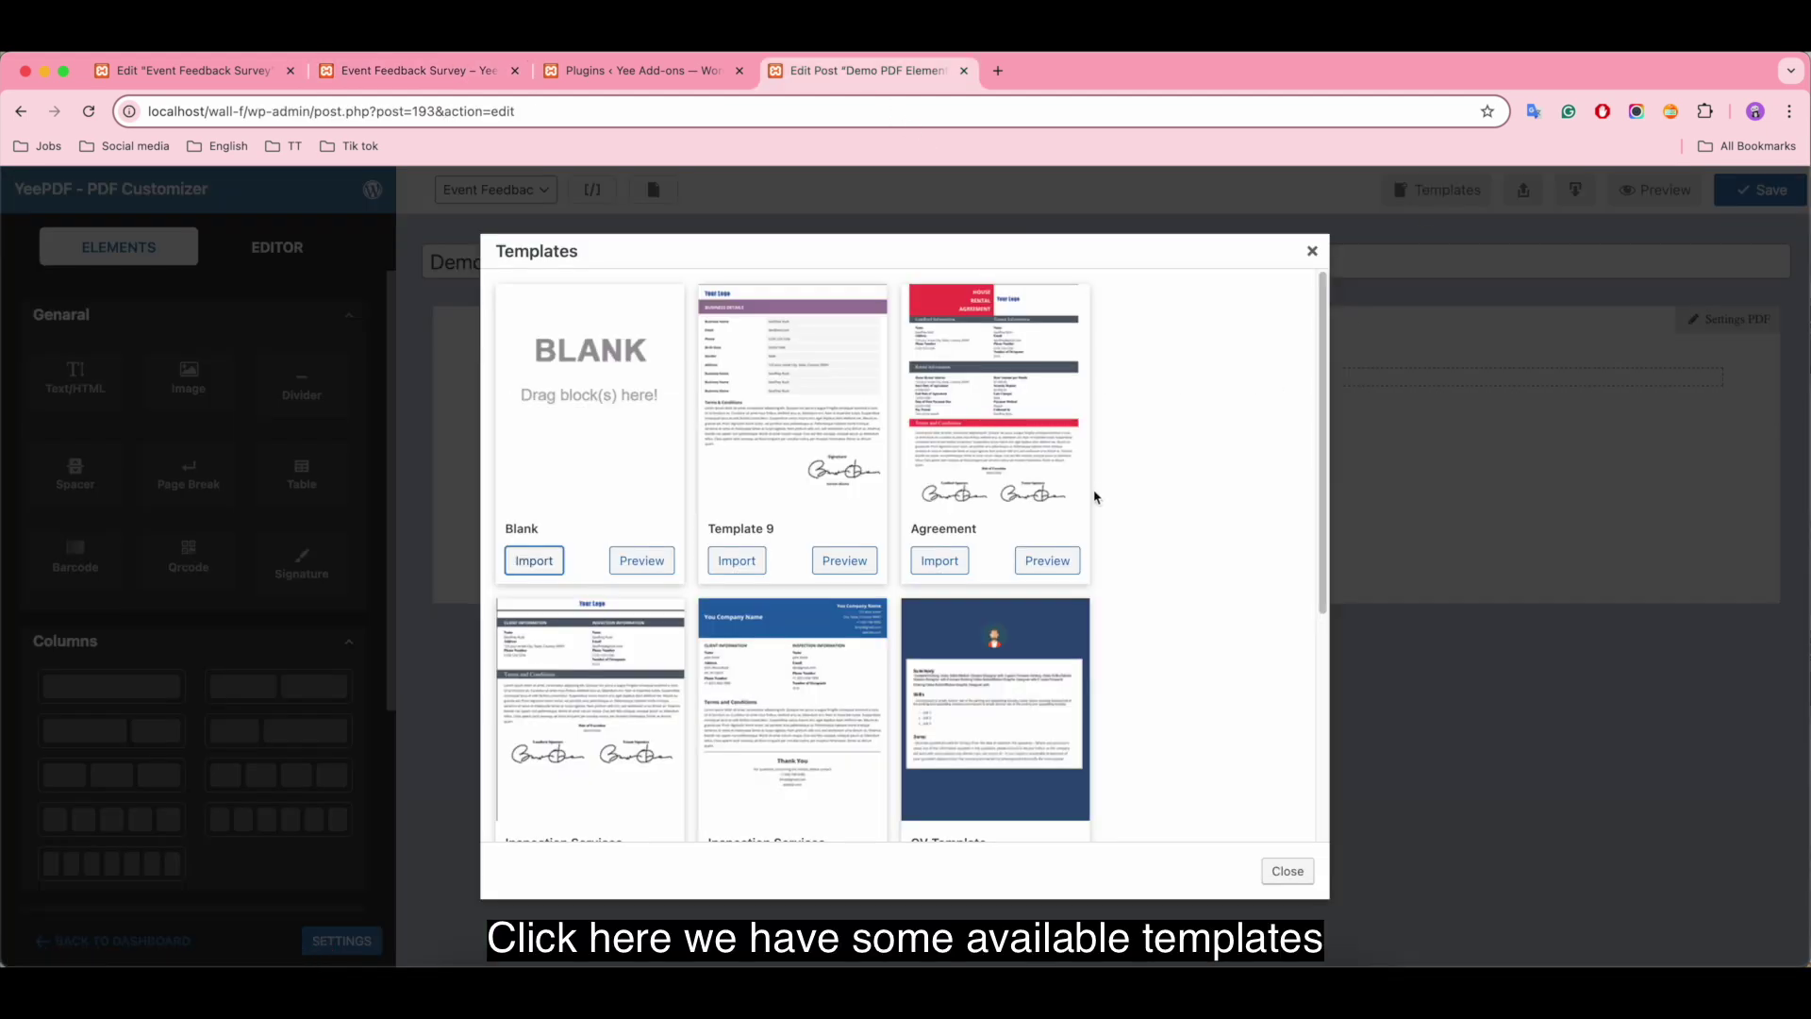
scroll(1099, 527, "down", 4)
scroll(1099, 526, "up", 5)
left_click(959, 556)
scroll(1334, 514, "down", 5)
scroll(1334, 514, "up", 5)
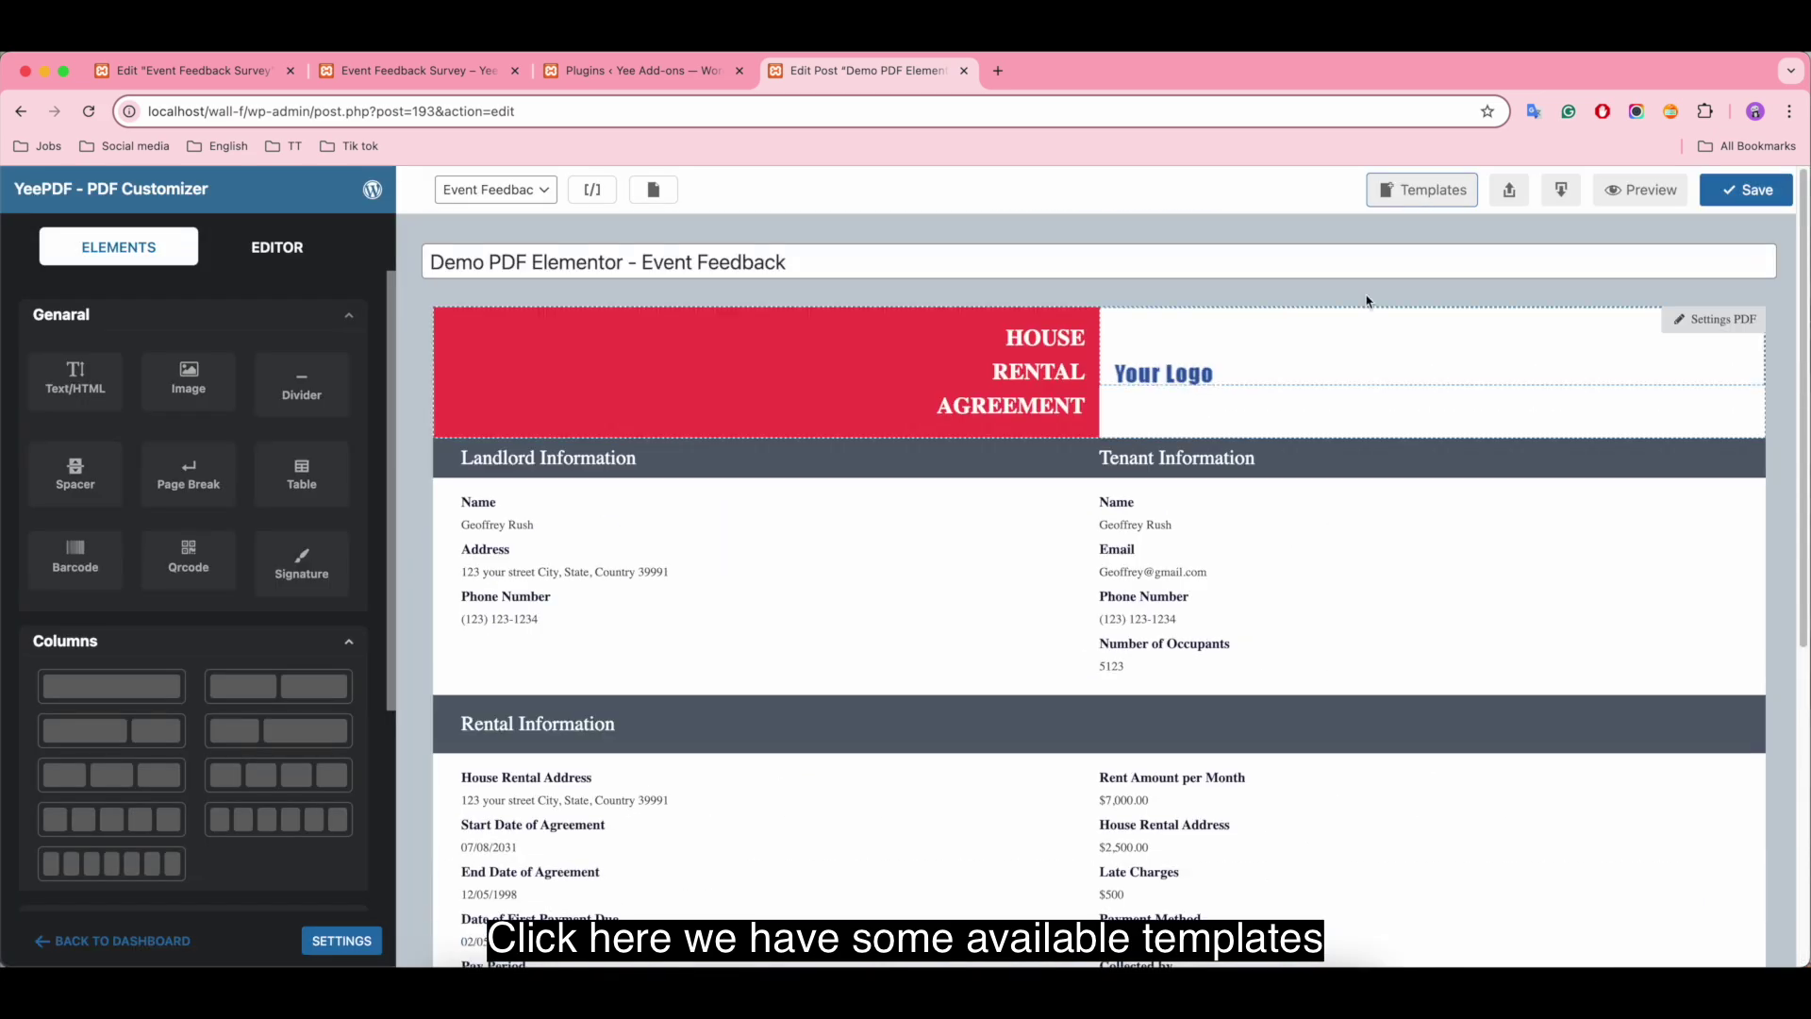
Step: Try Template 9, then replace it with the Blank template
left_click(1400, 200)
left_click(729, 561)
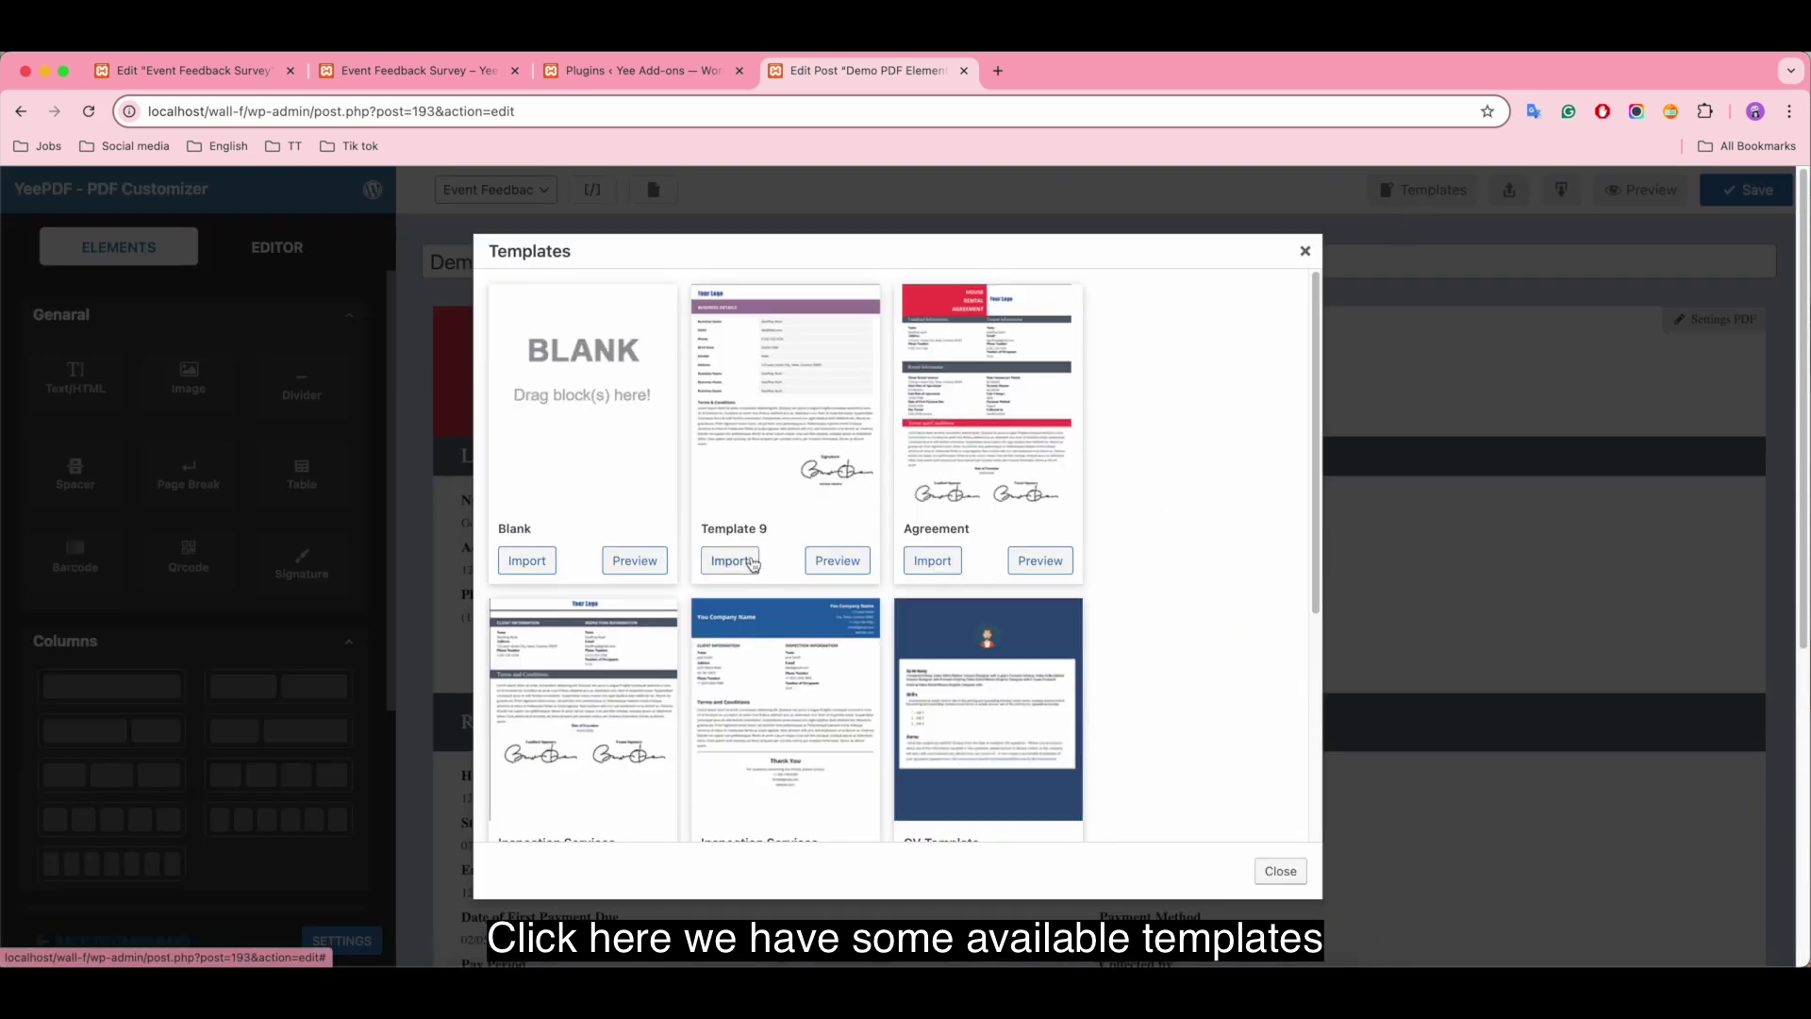
left_click(1305, 251)
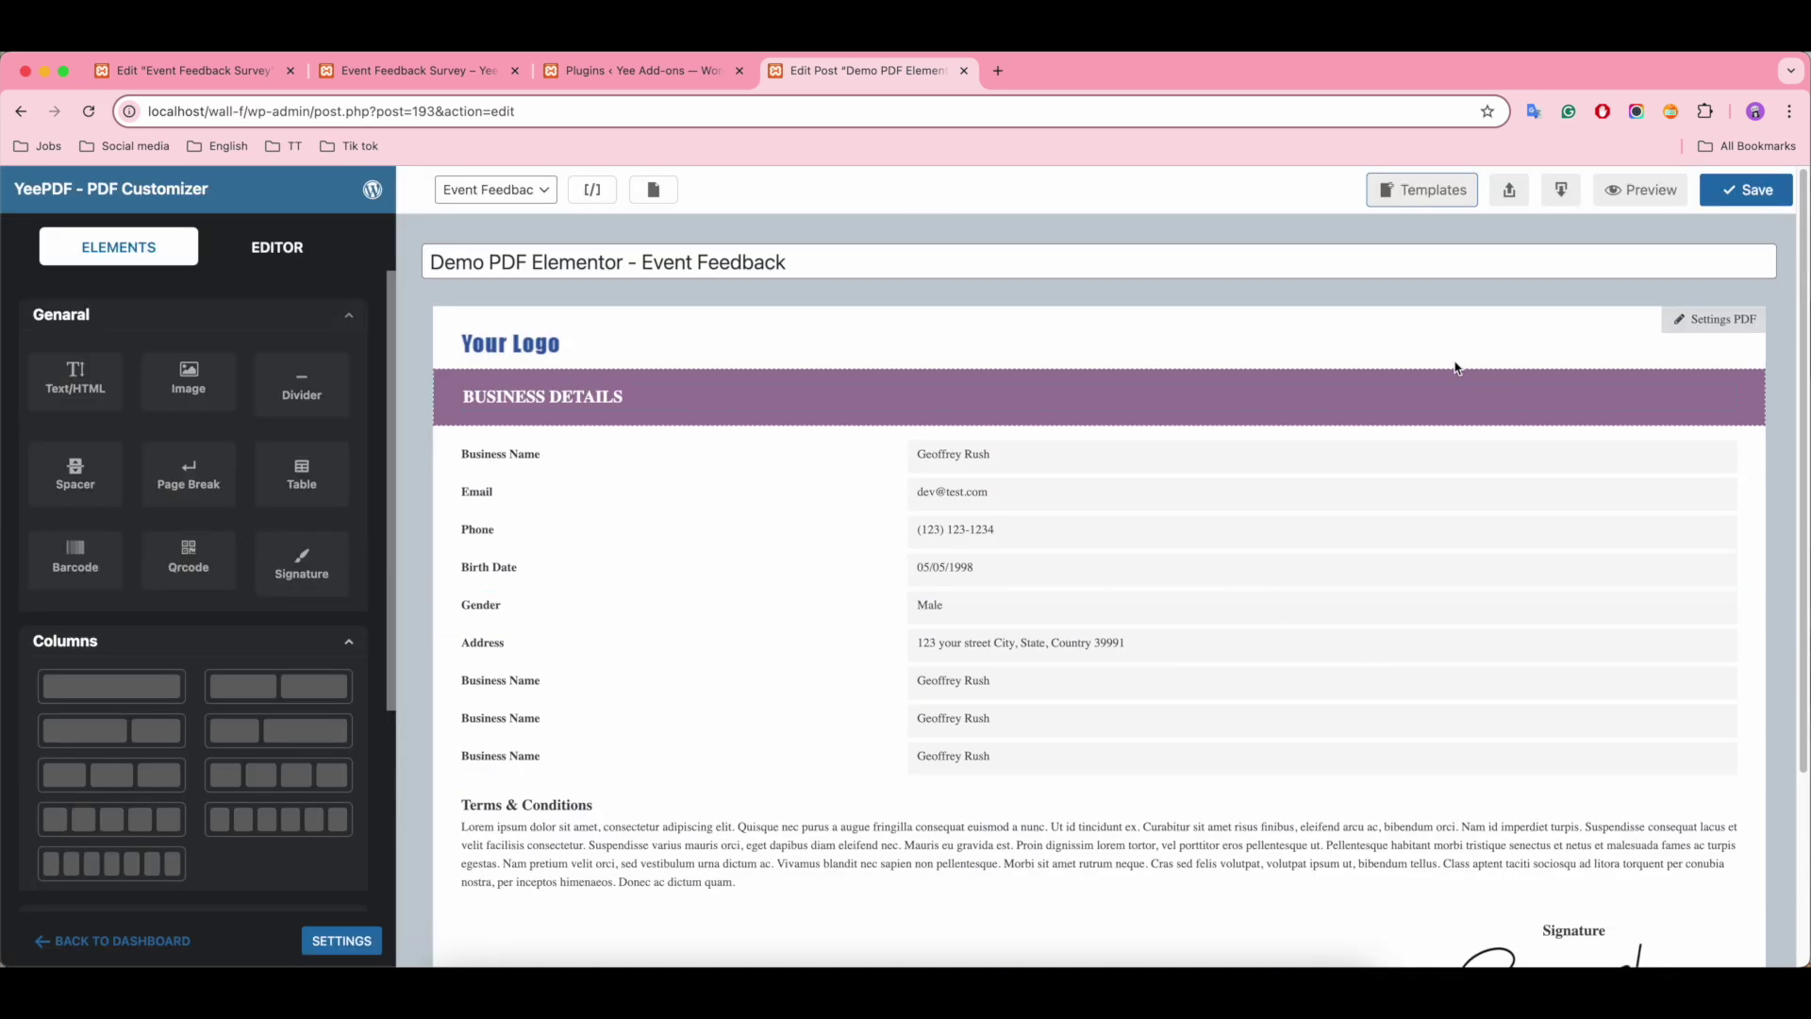
left_click(1450, 192)
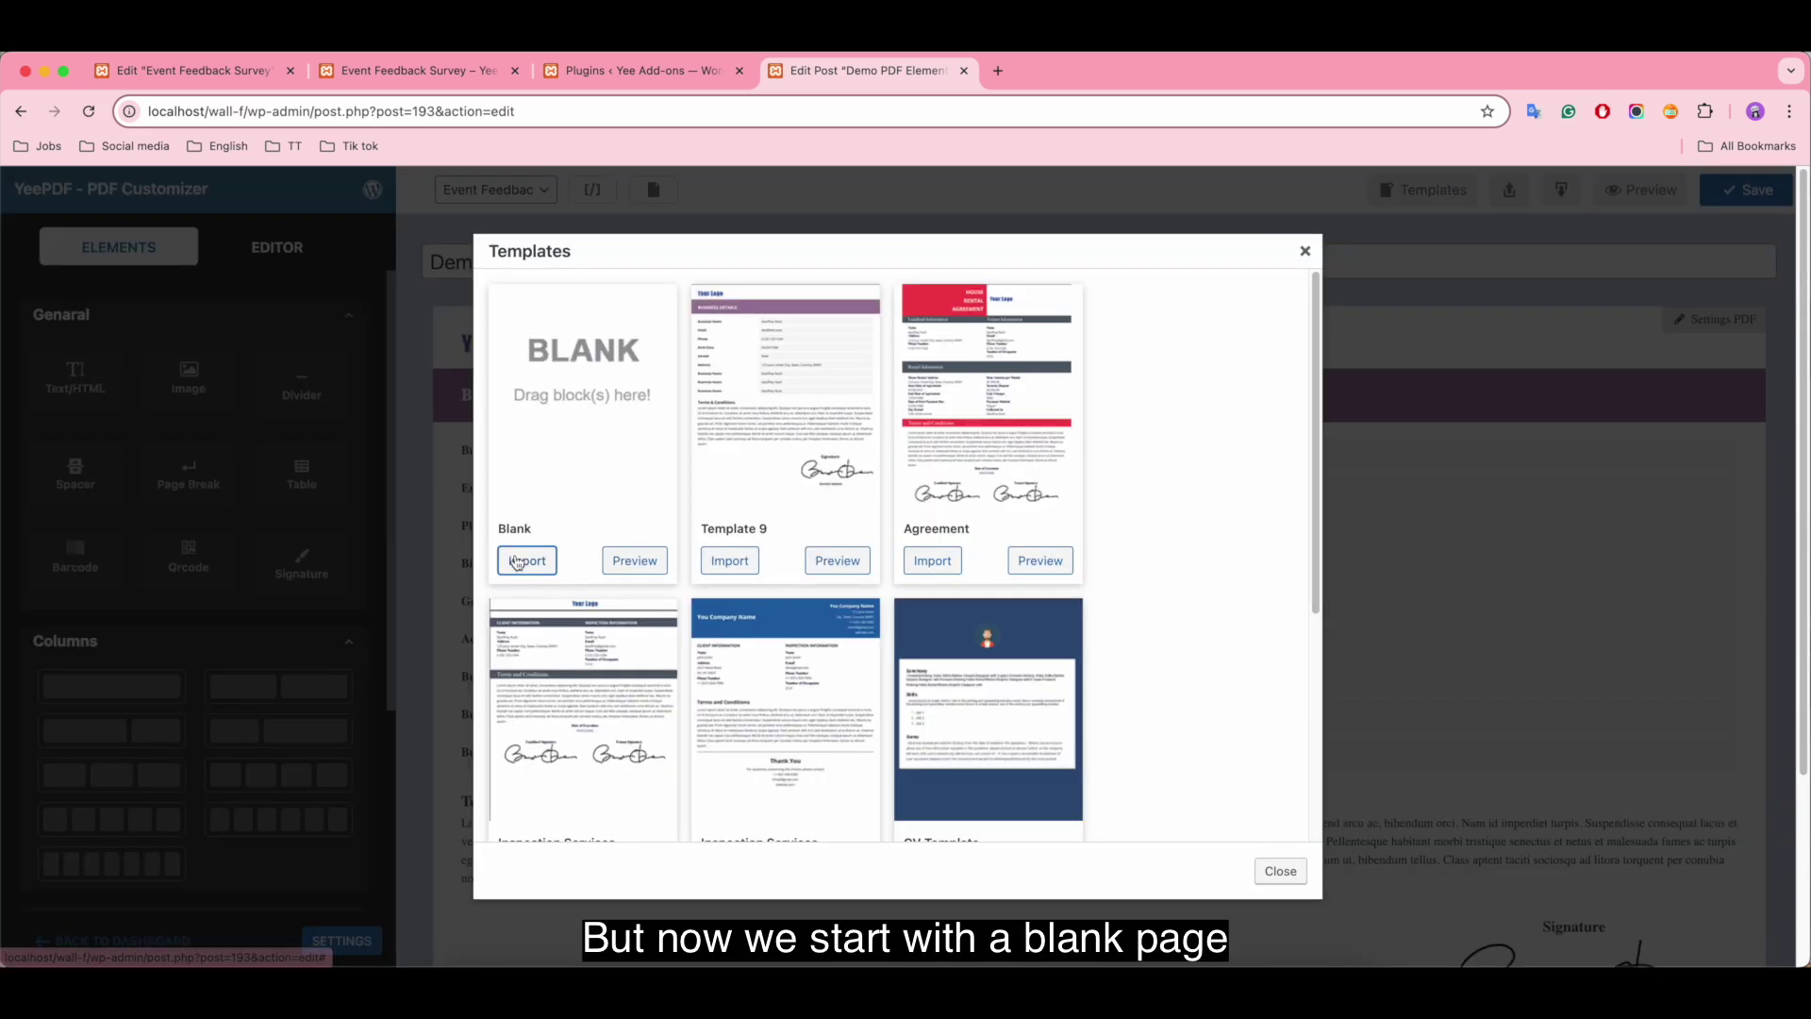
left_click(521, 562)
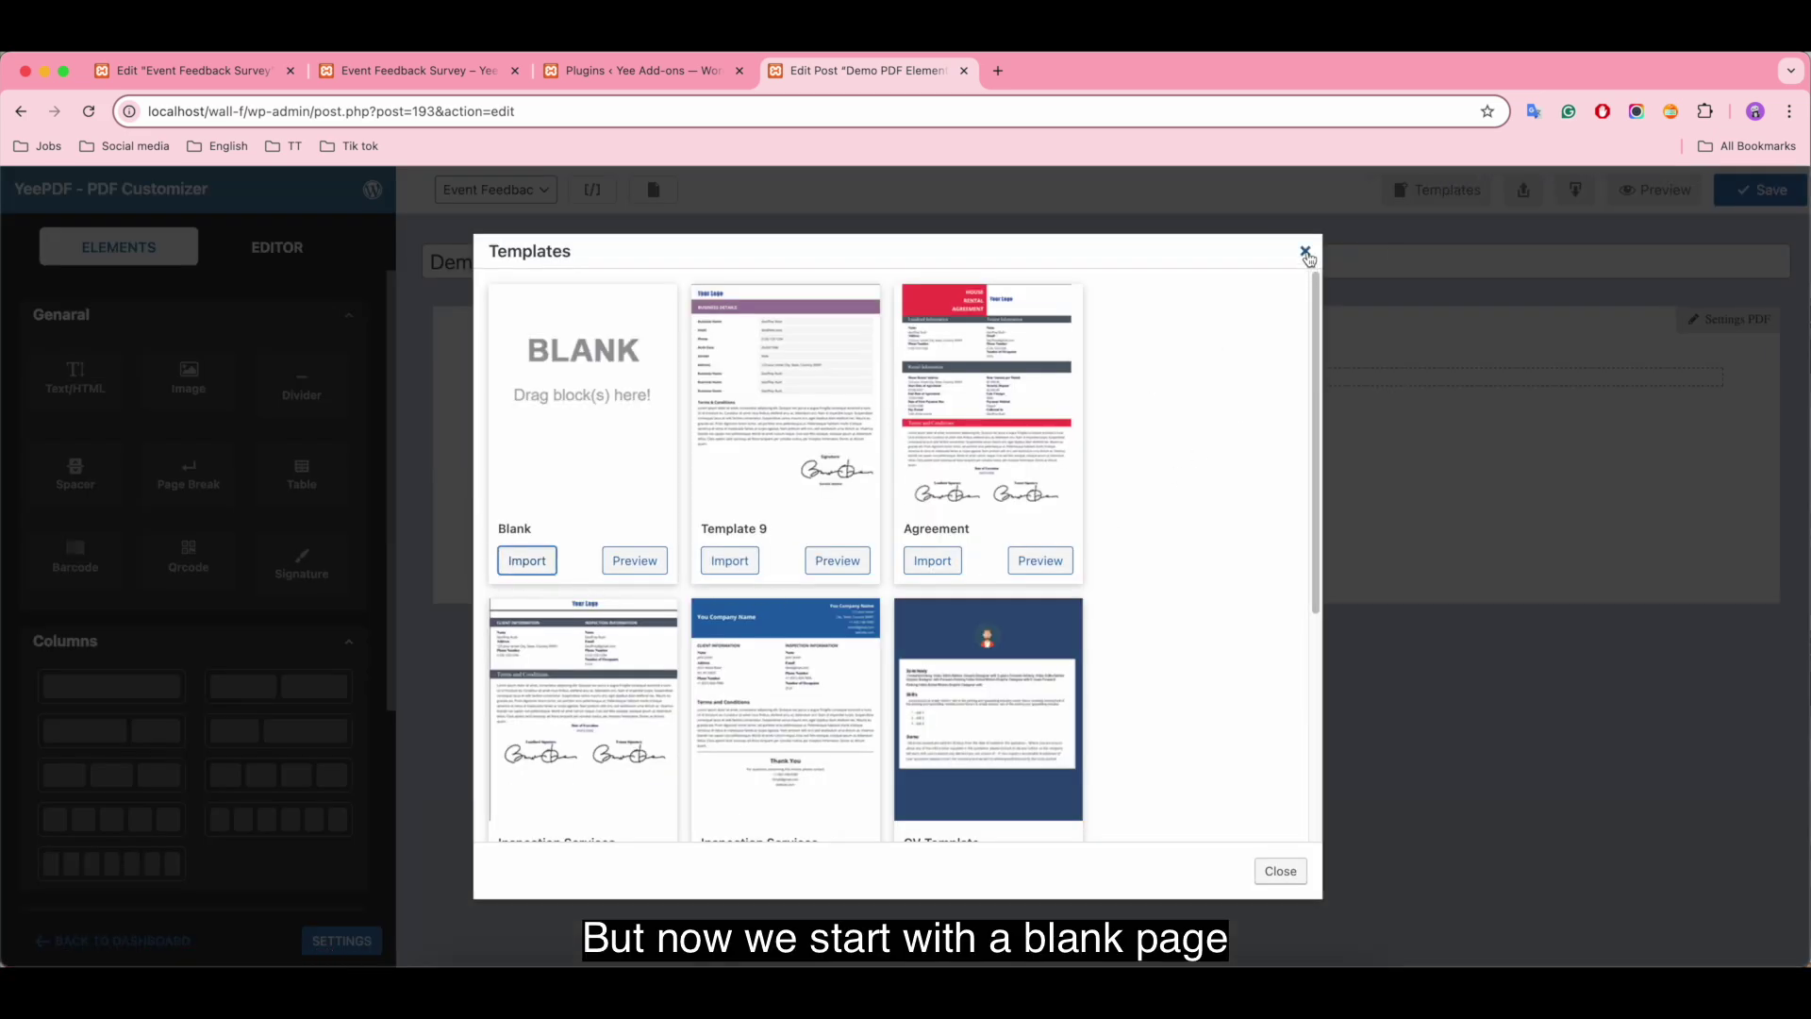
left_click(1304, 251)
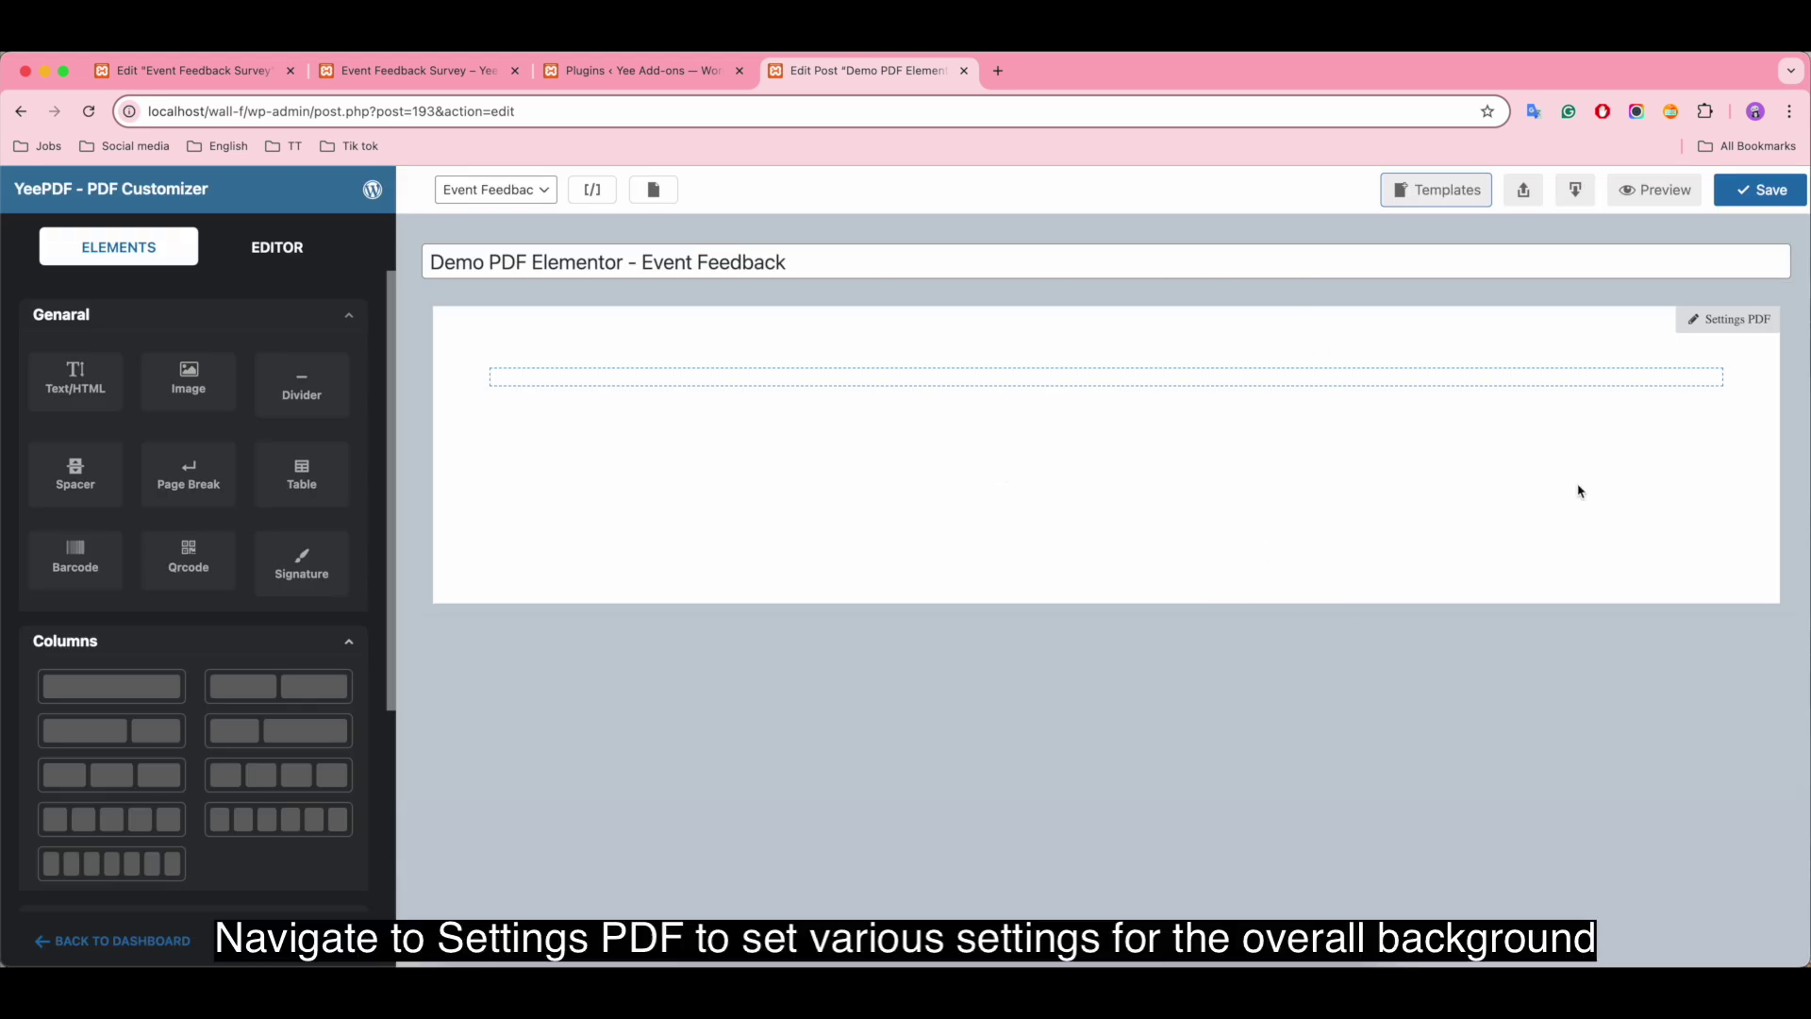
Step: In the PDF settings, keep Portrait orientation and A4 paper size
left_click(1743, 323)
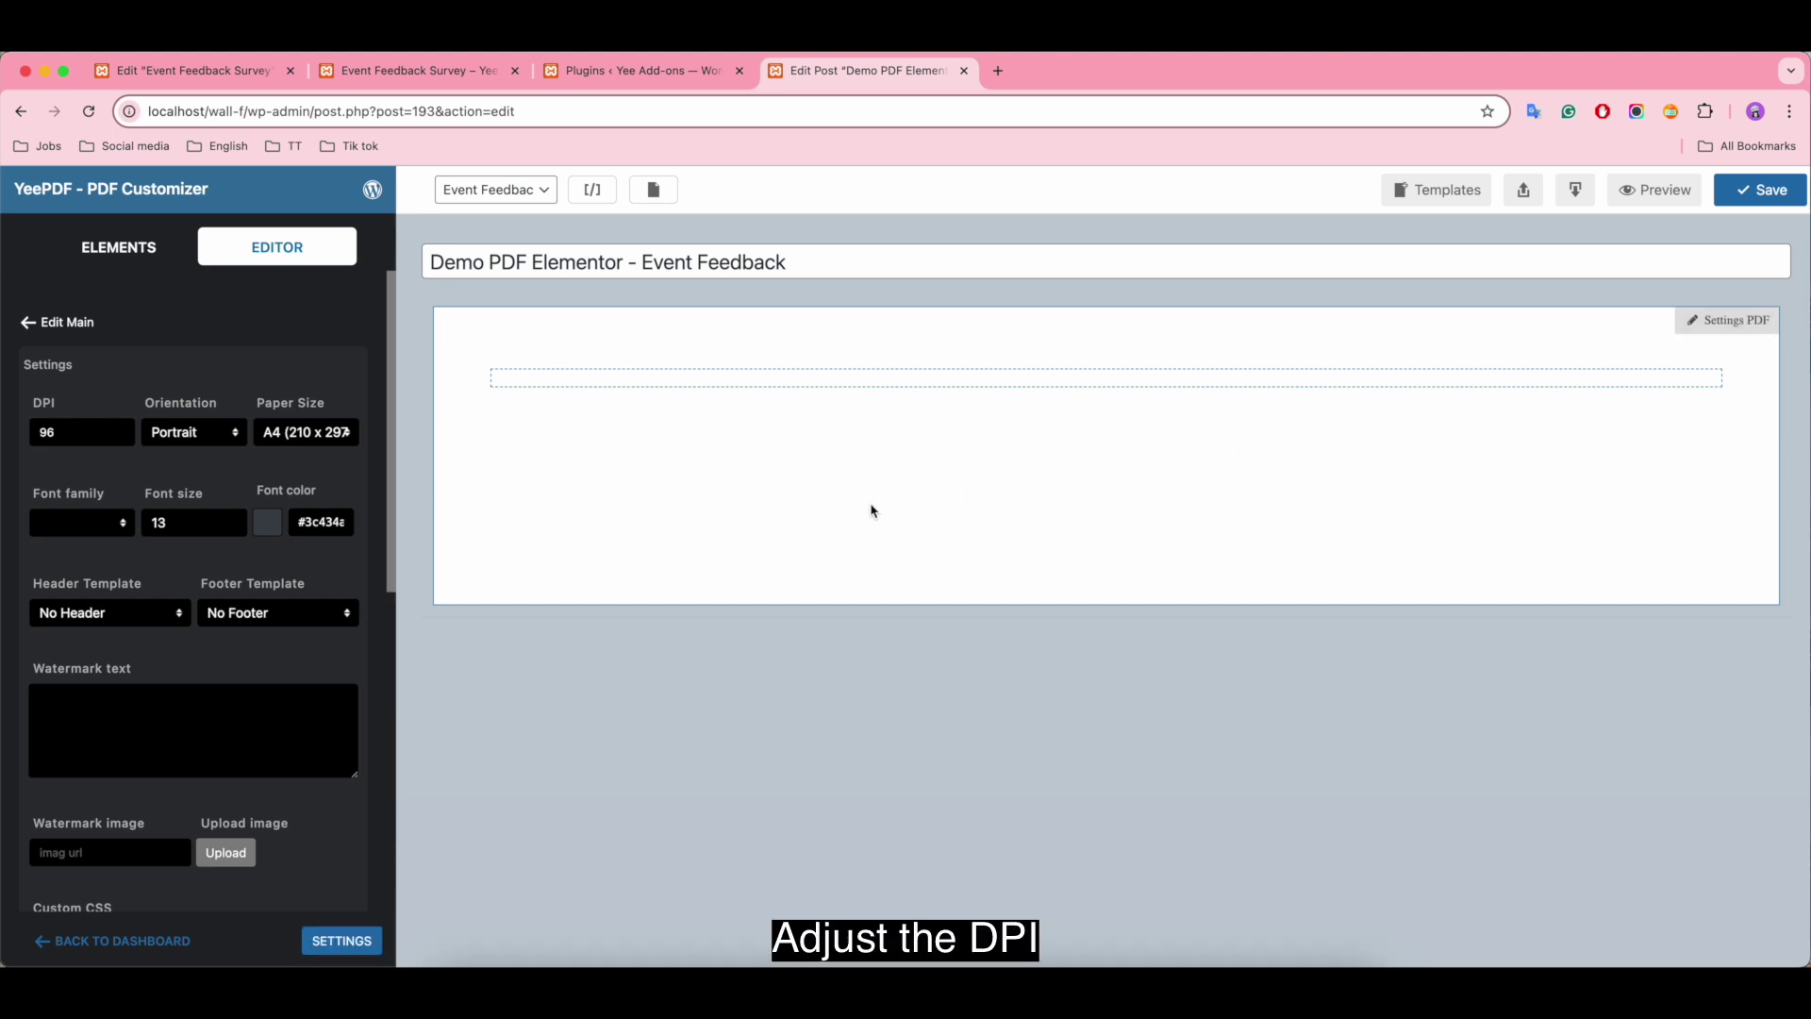
left_click(99, 430)
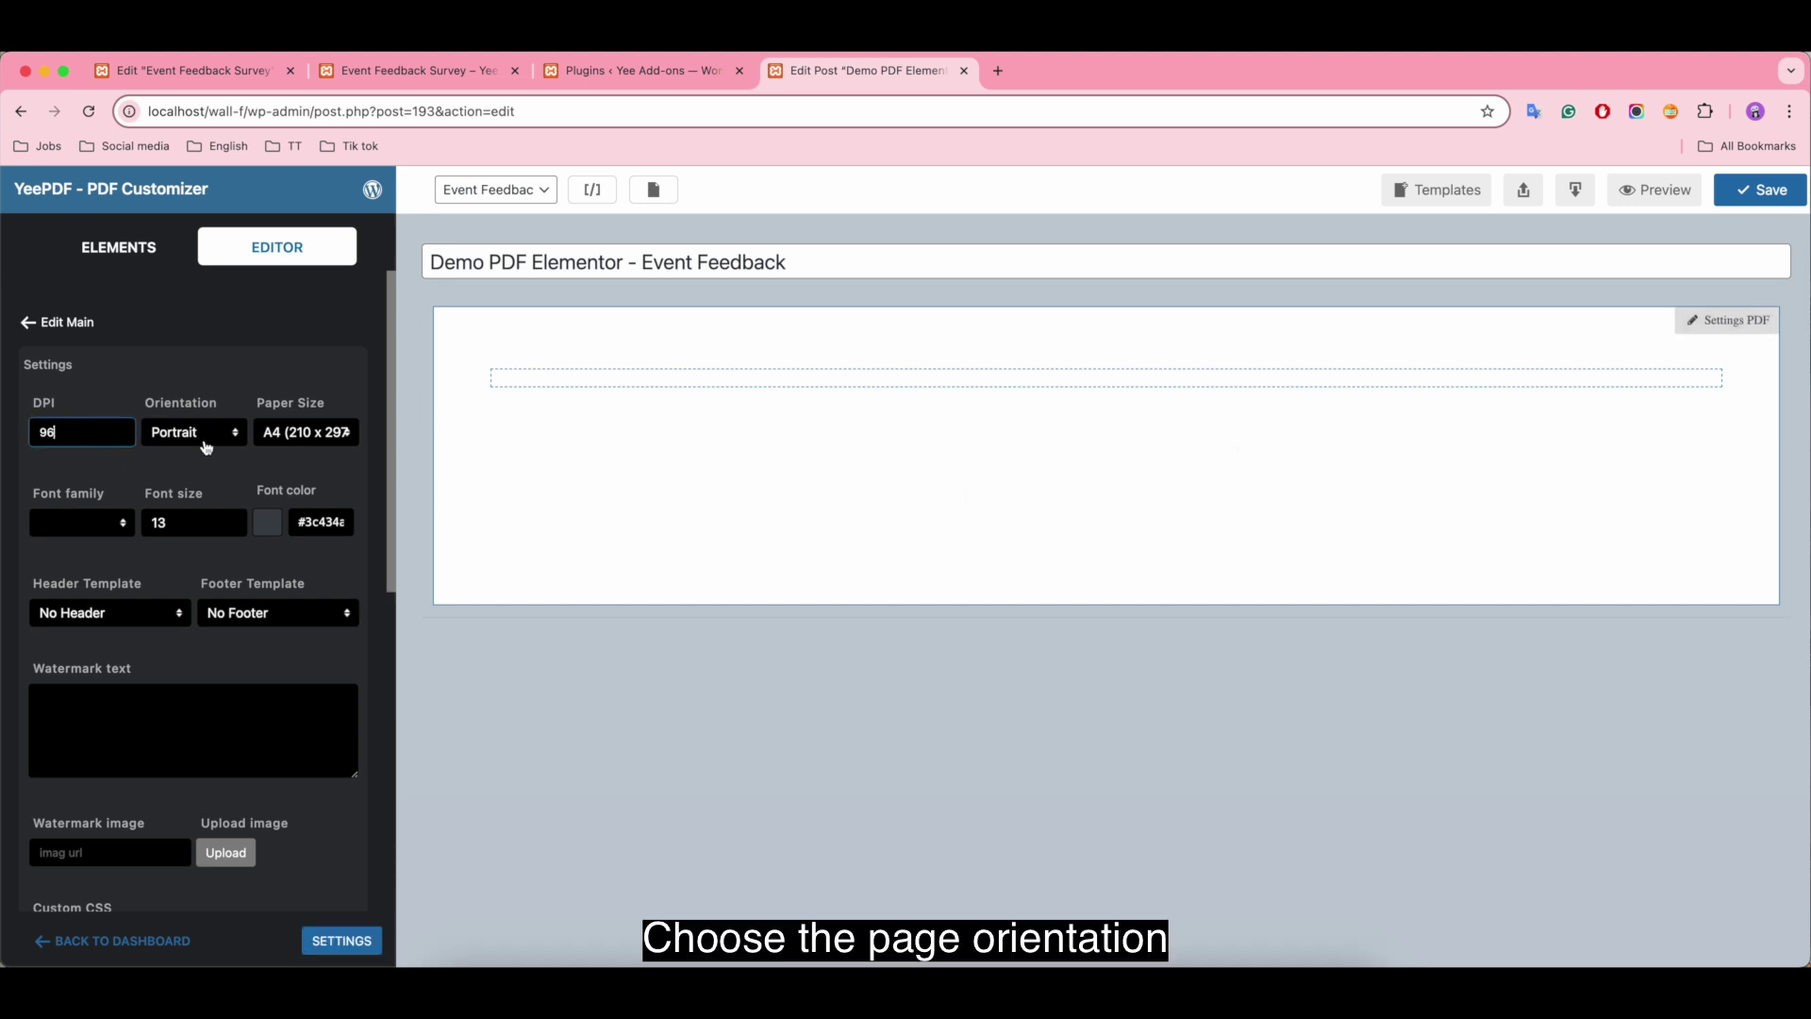
left_click(207, 438)
left_click(208, 439)
left_click(291, 436)
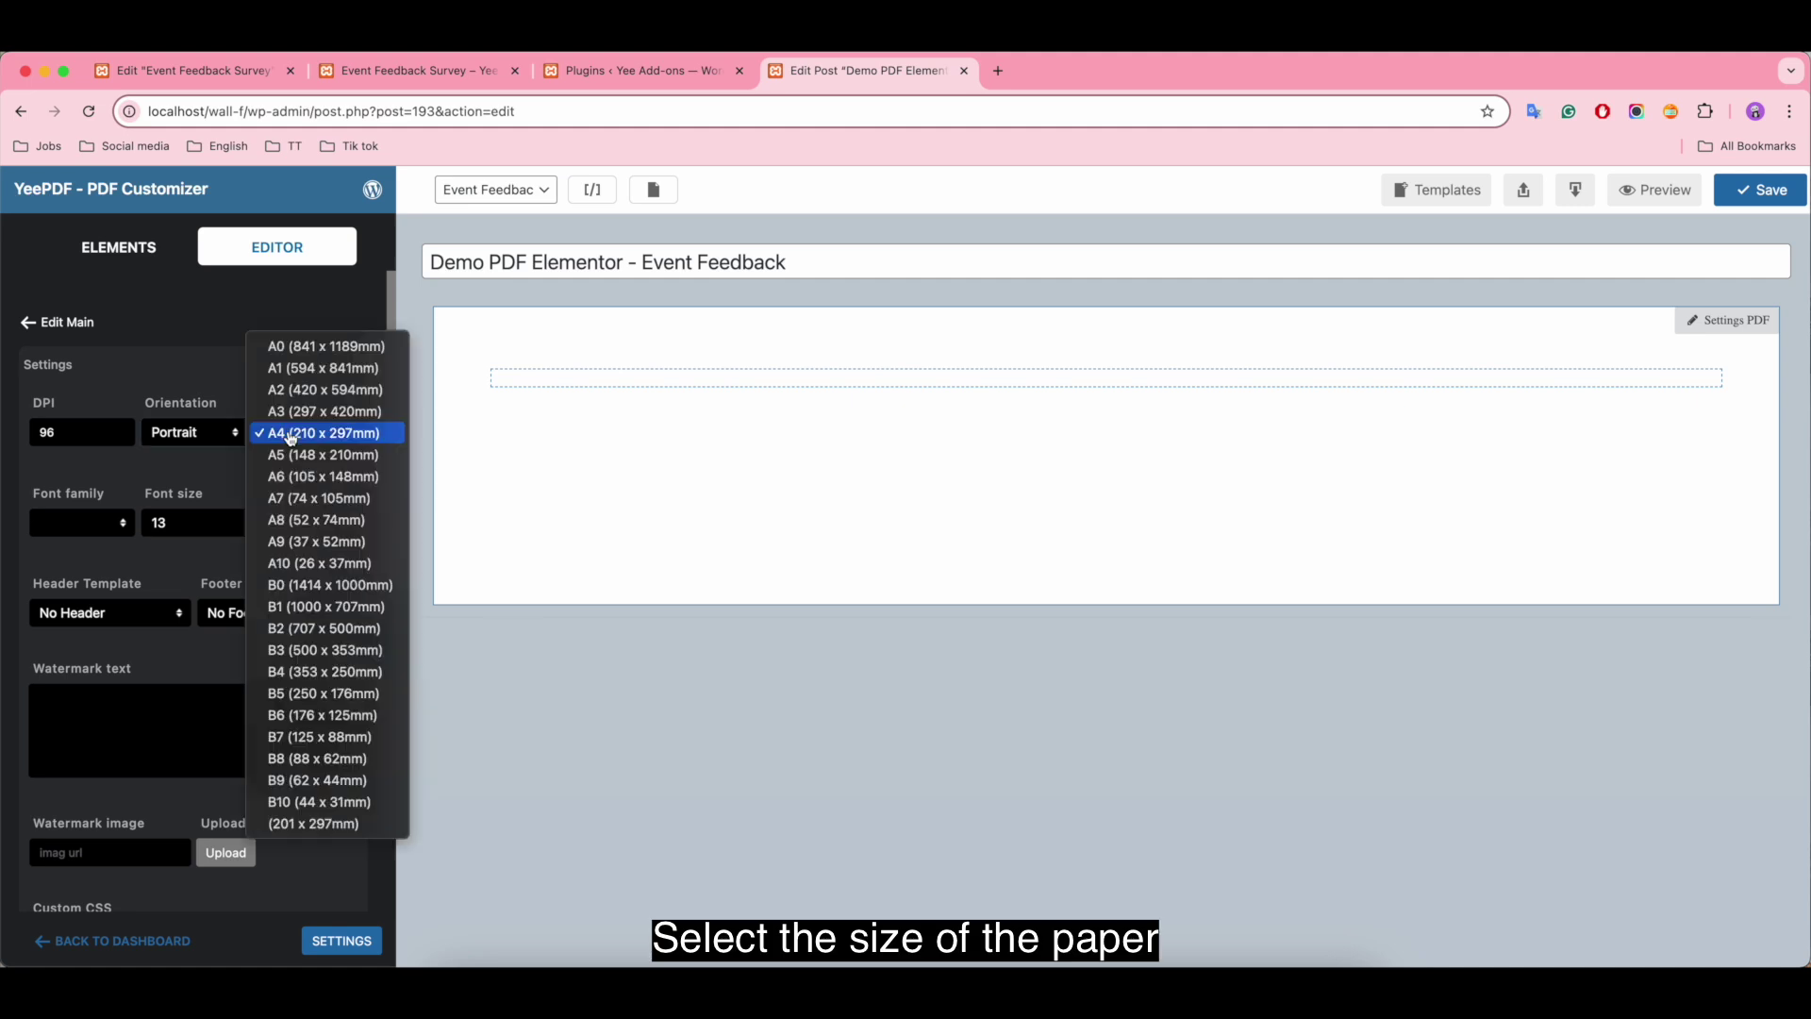
left_click(350, 442)
Step: Set the PDF font to dejavusans, size 14, colour #0a0a0a
left_click(85, 526)
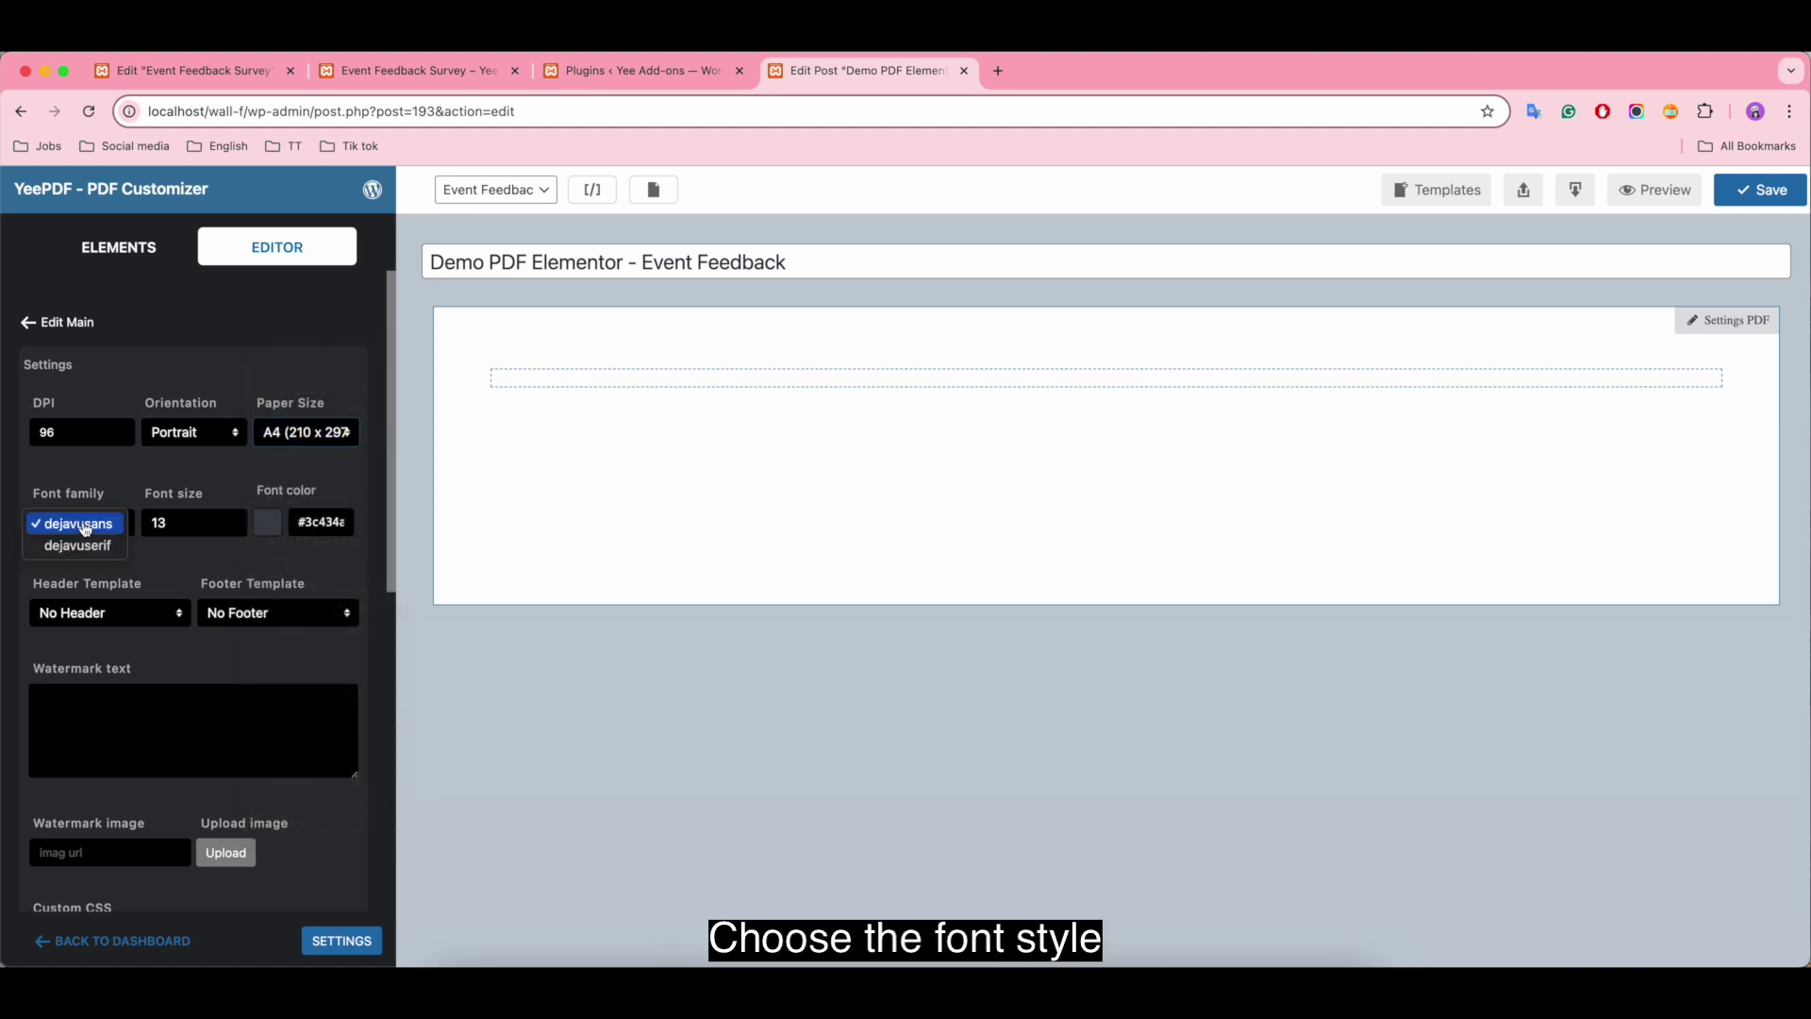
left_click(94, 524)
left_click(172, 518)
key("BackSpace")
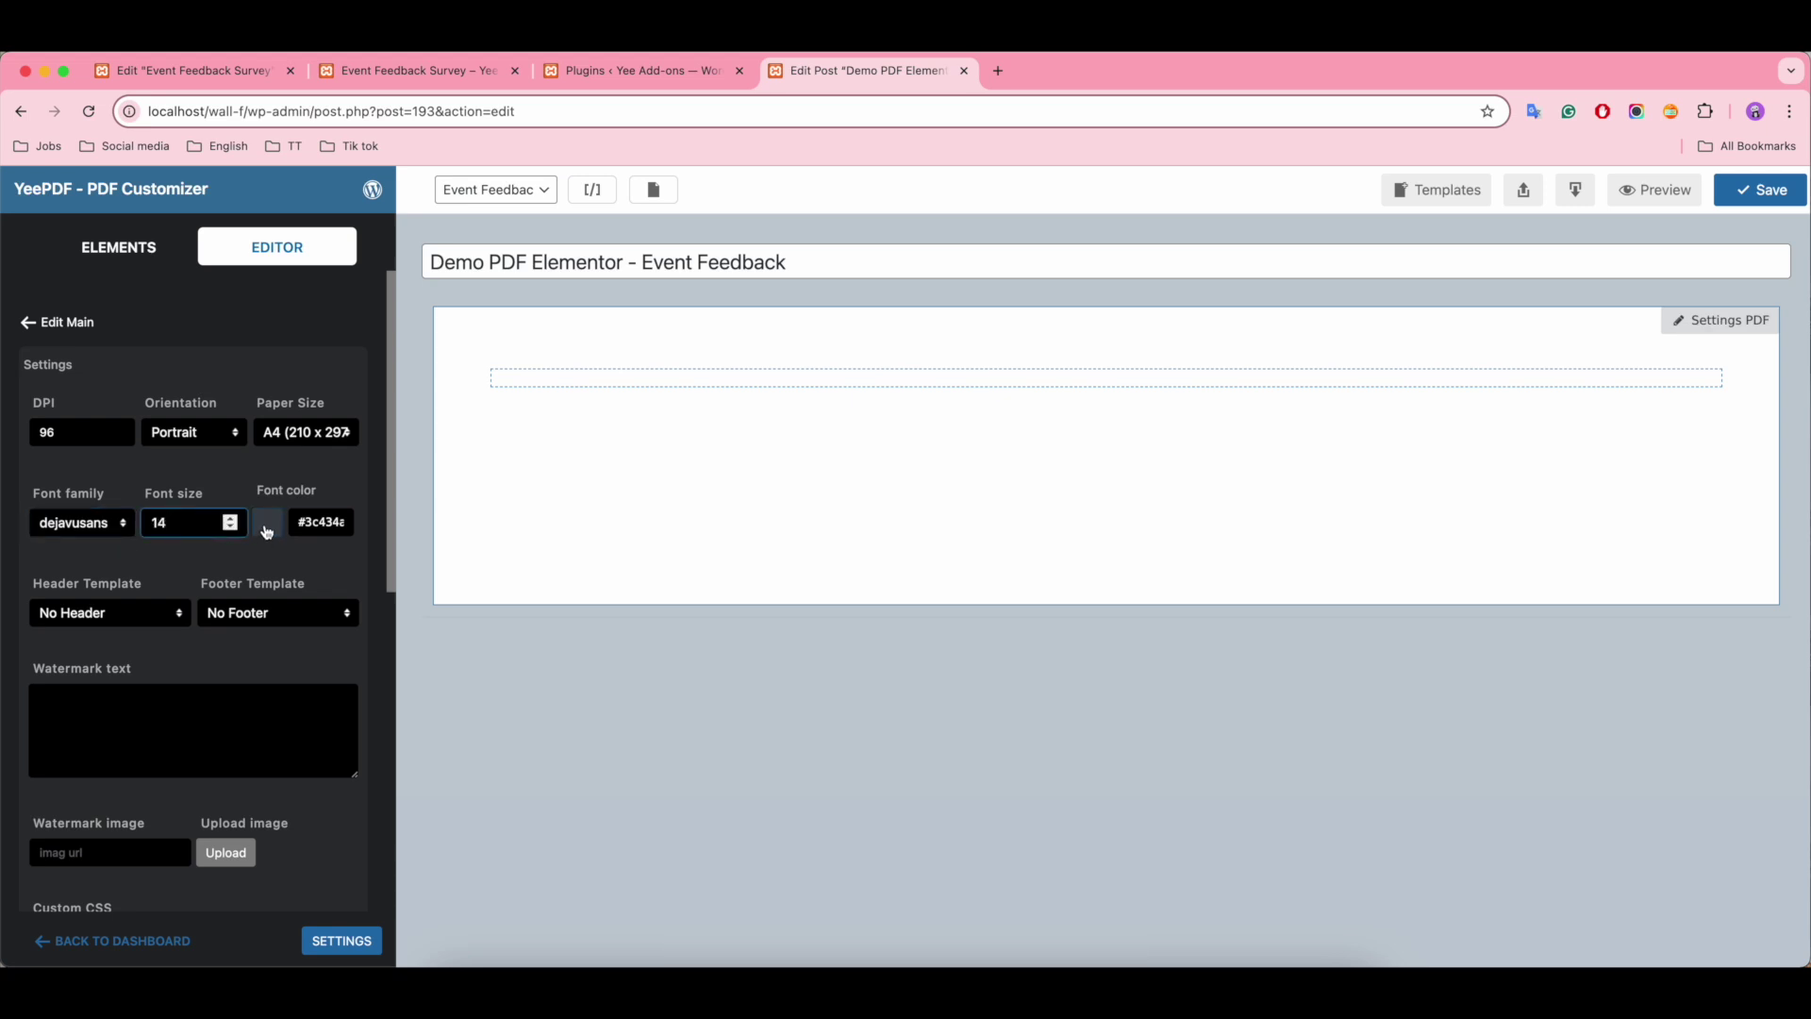
left_click(268, 522)
left_click(146, 744)
left_click(137, 723)
left_click(140, 532)
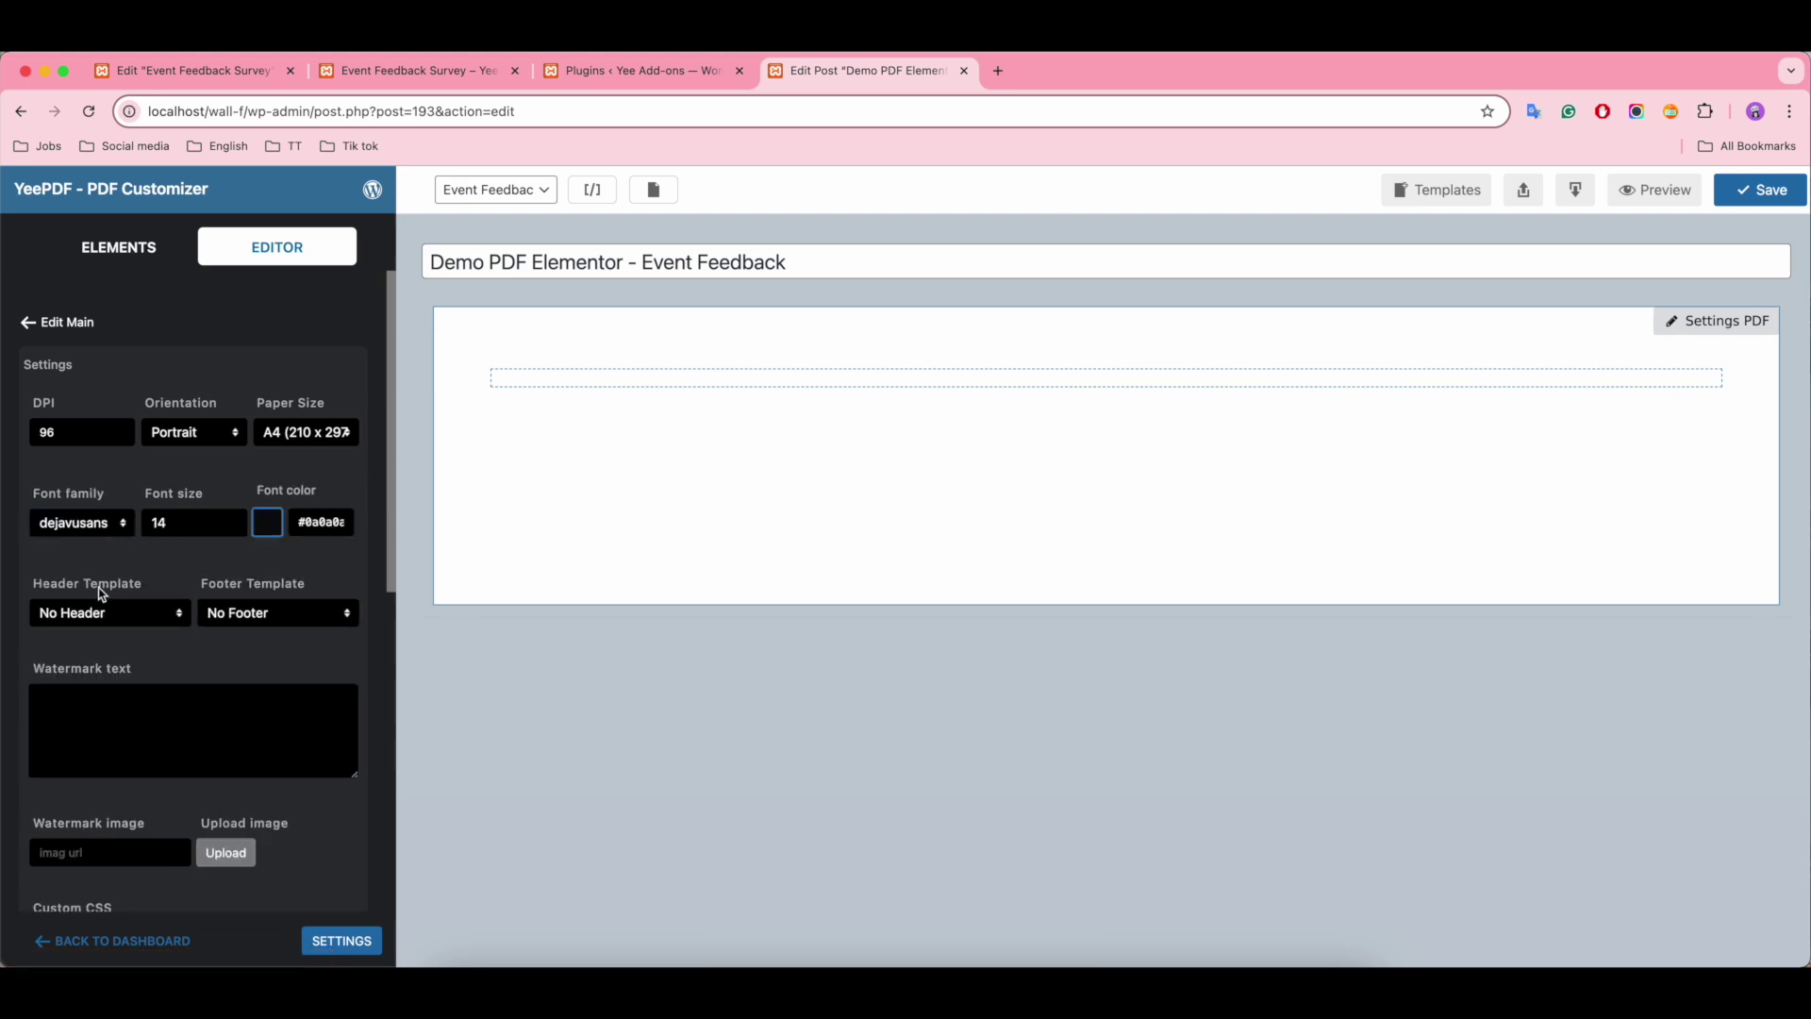
Step: Leave the PDF without header or footer templates and review the watermark text and image fields
left_click(150, 615)
left_click(151, 618)
left_click(313, 615)
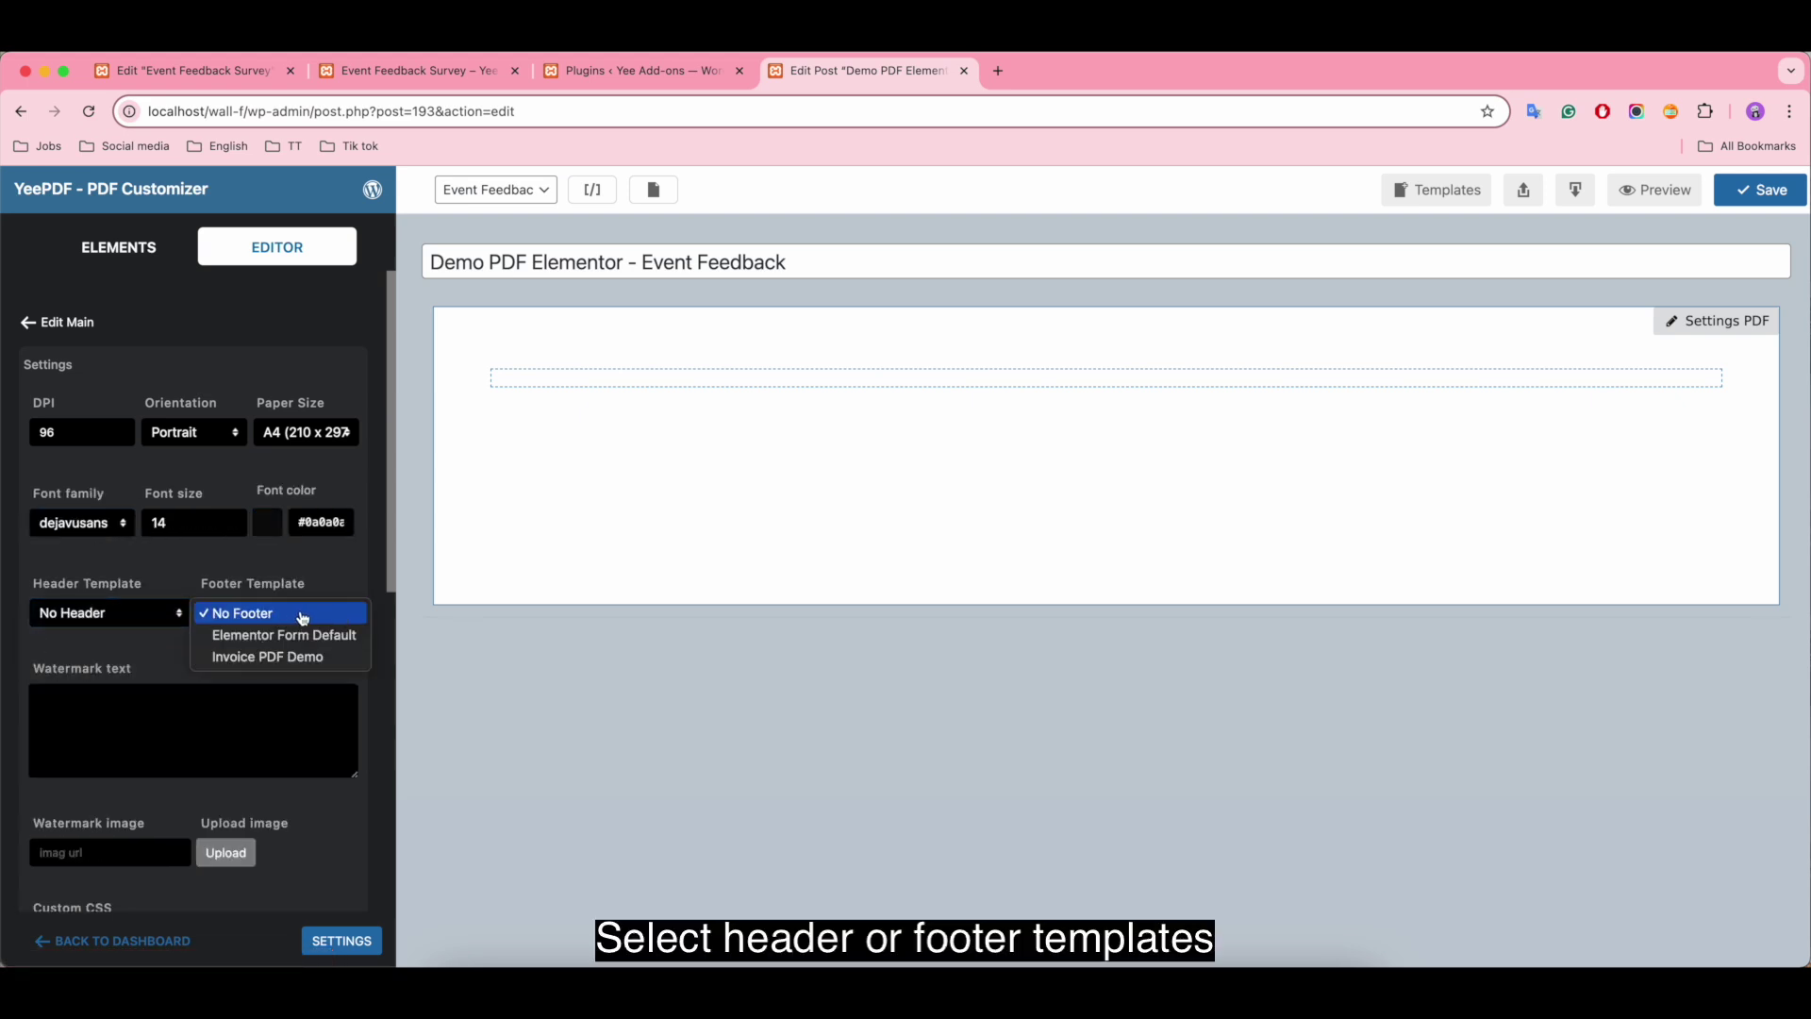
left_click(303, 619)
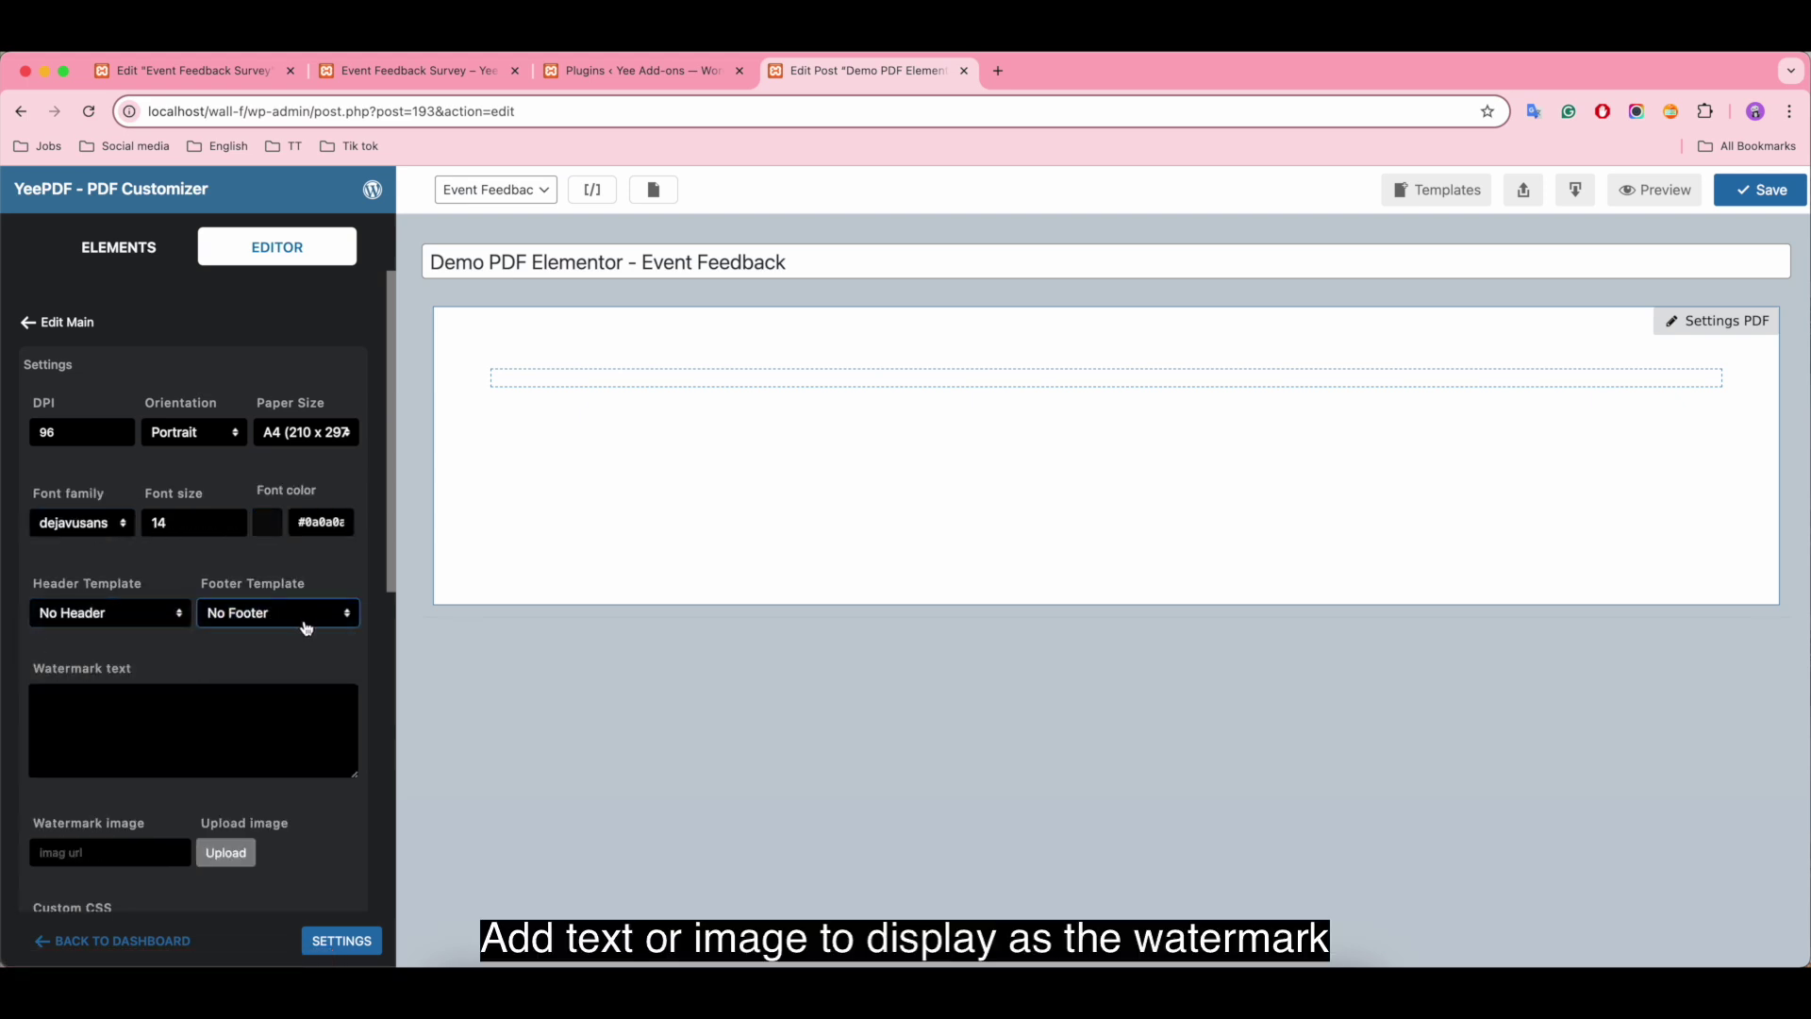
left_click(124, 717)
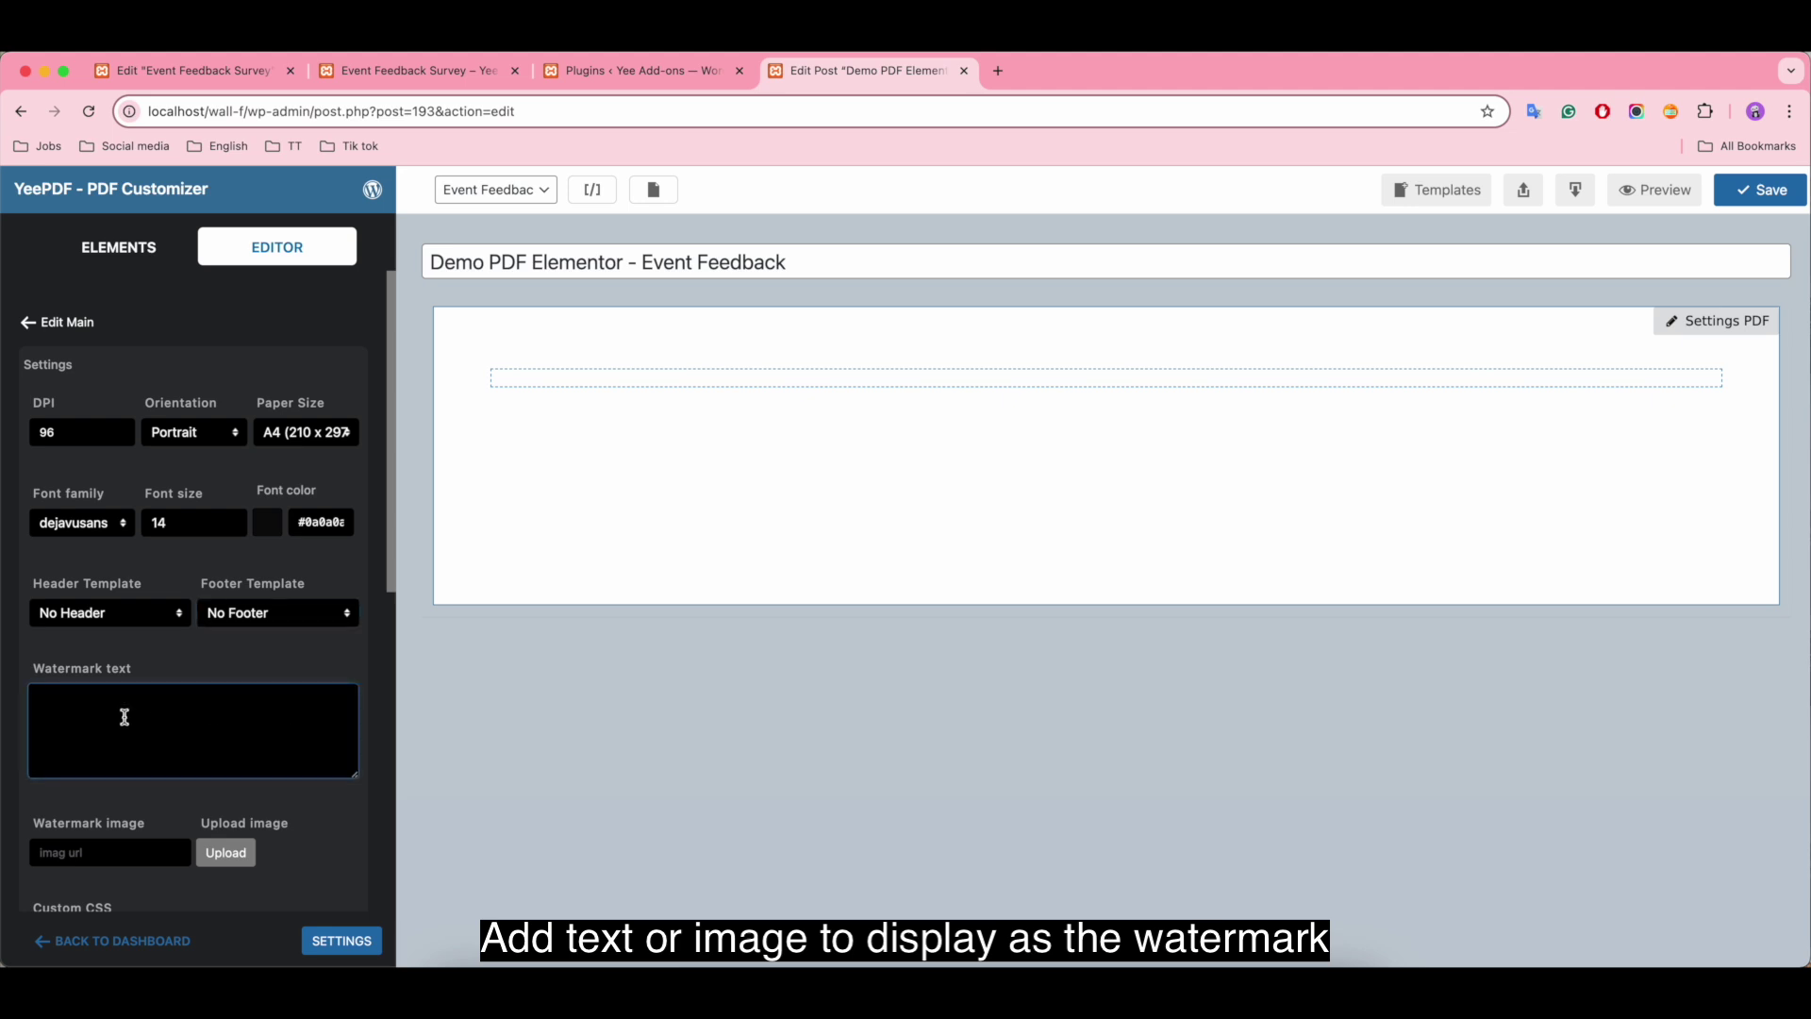
left_click(88, 852)
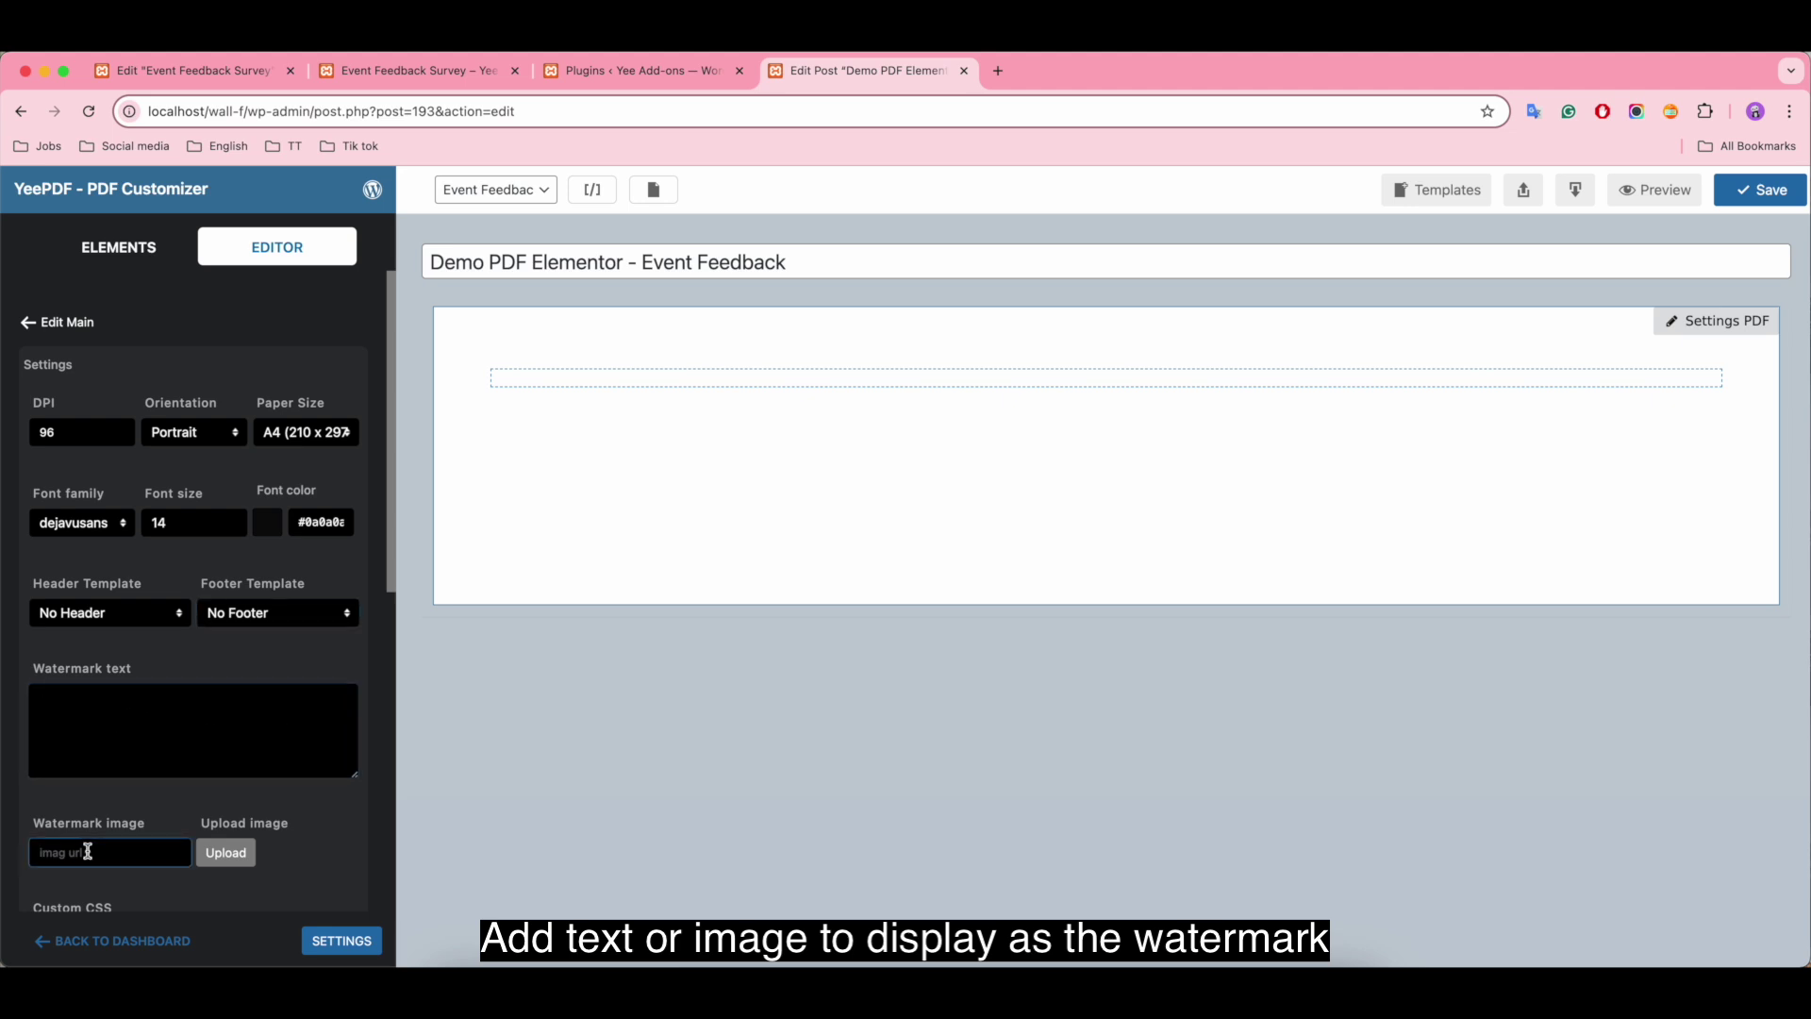
scroll(141, 797, "down", 5)
scroll(142, 798, "down", 5)
Step: Leave custom CSS and background image empty, keeping cover size and left top position
left_click(148, 401)
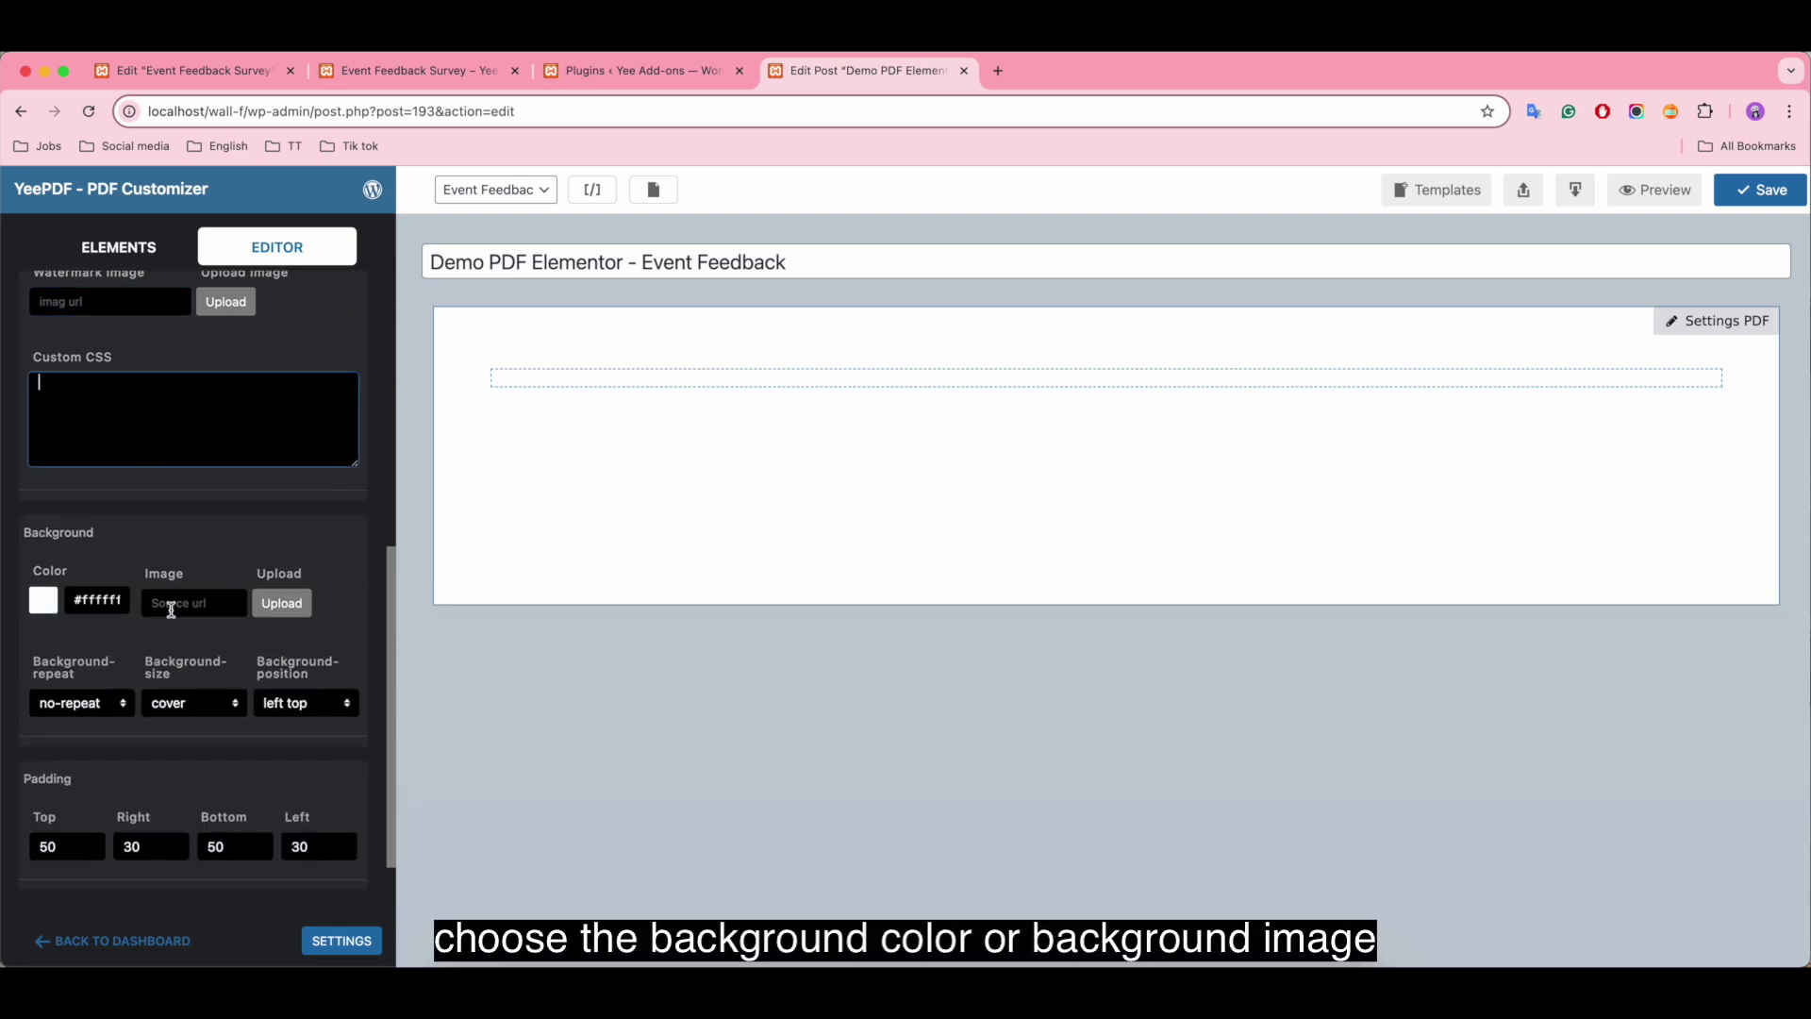
left_click(173, 604)
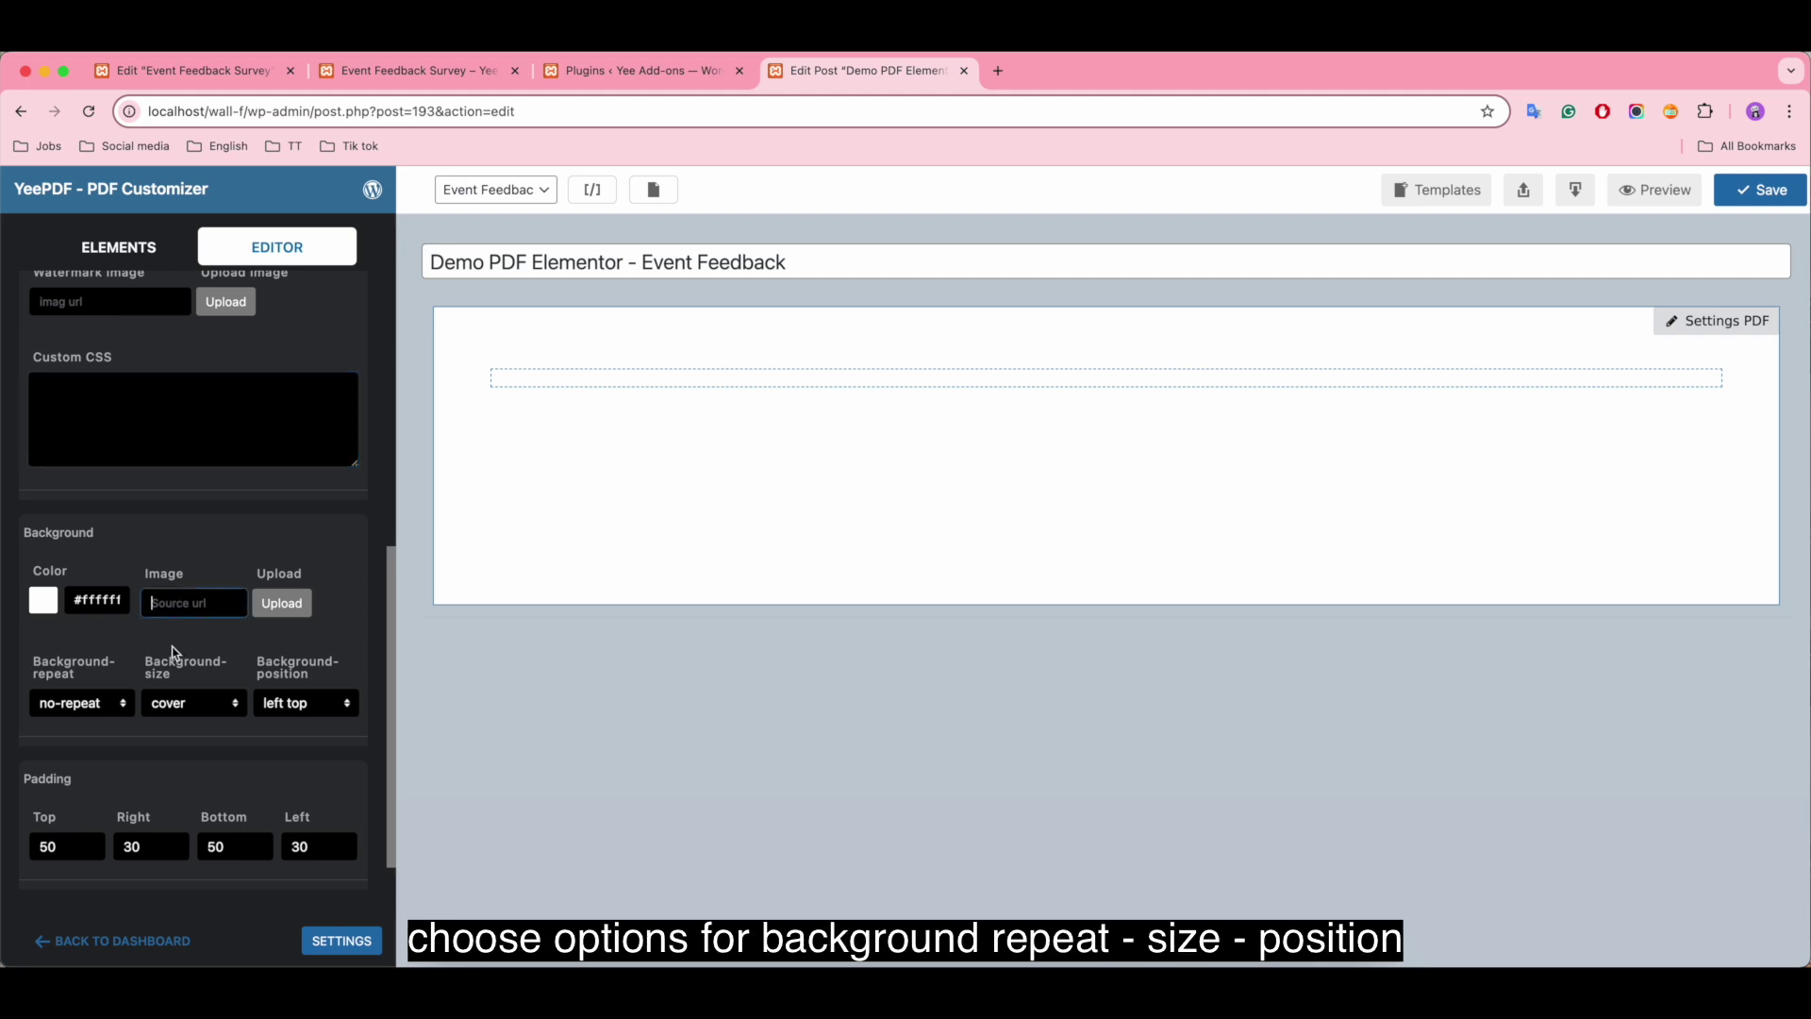
left_click(75, 703)
left_click(193, 703)
left_click(194, 703)
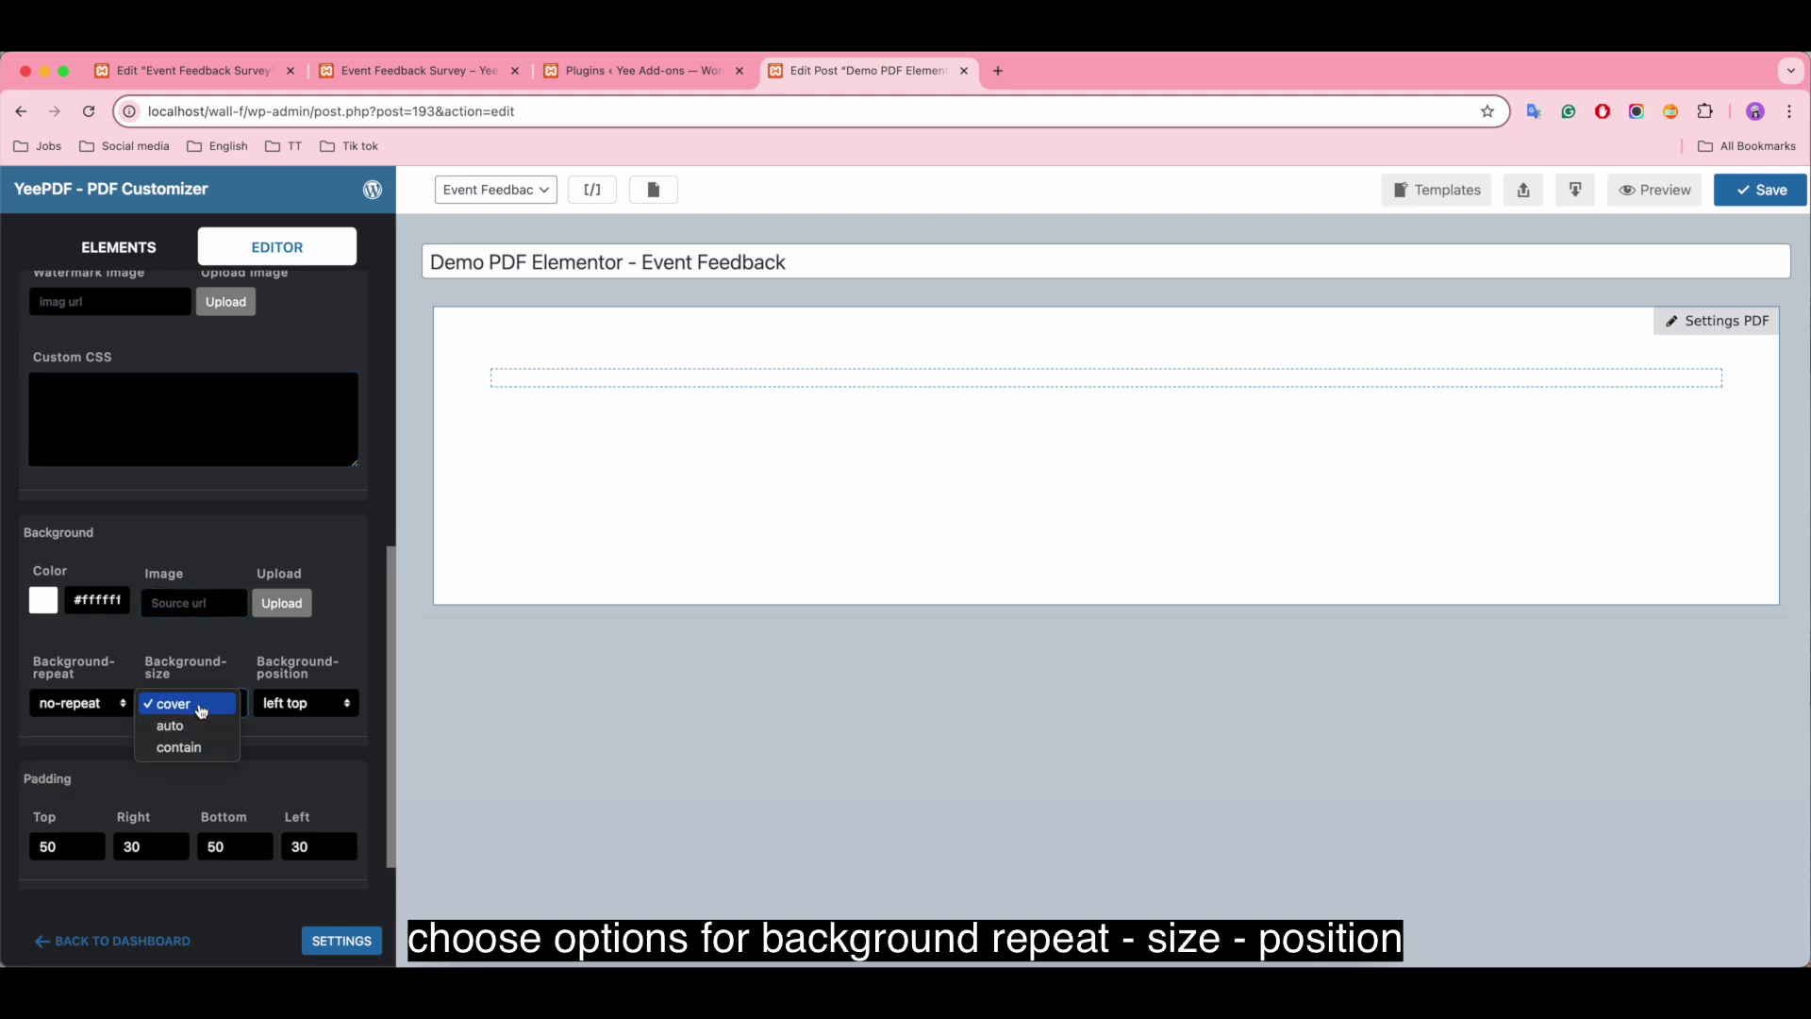
left_click(307, 714)
left_click(307, 714)
left_click(319, 712)
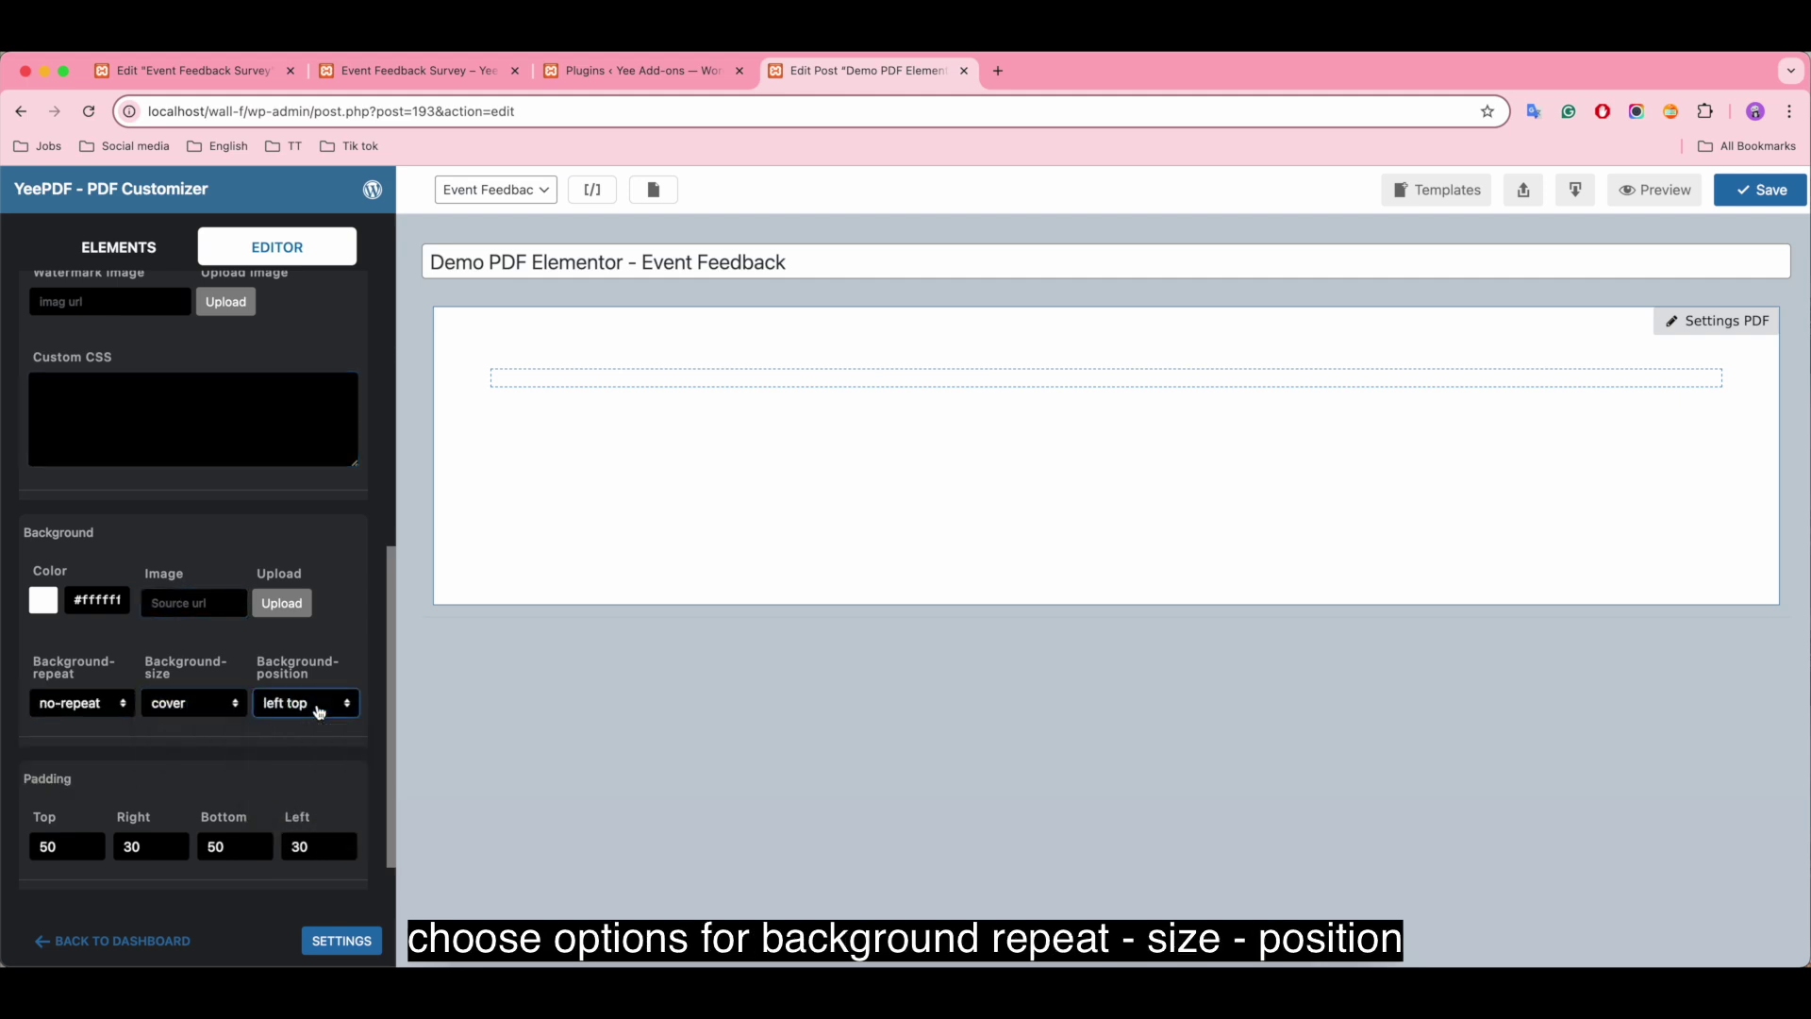
scroll(319, 712, "down", 2)
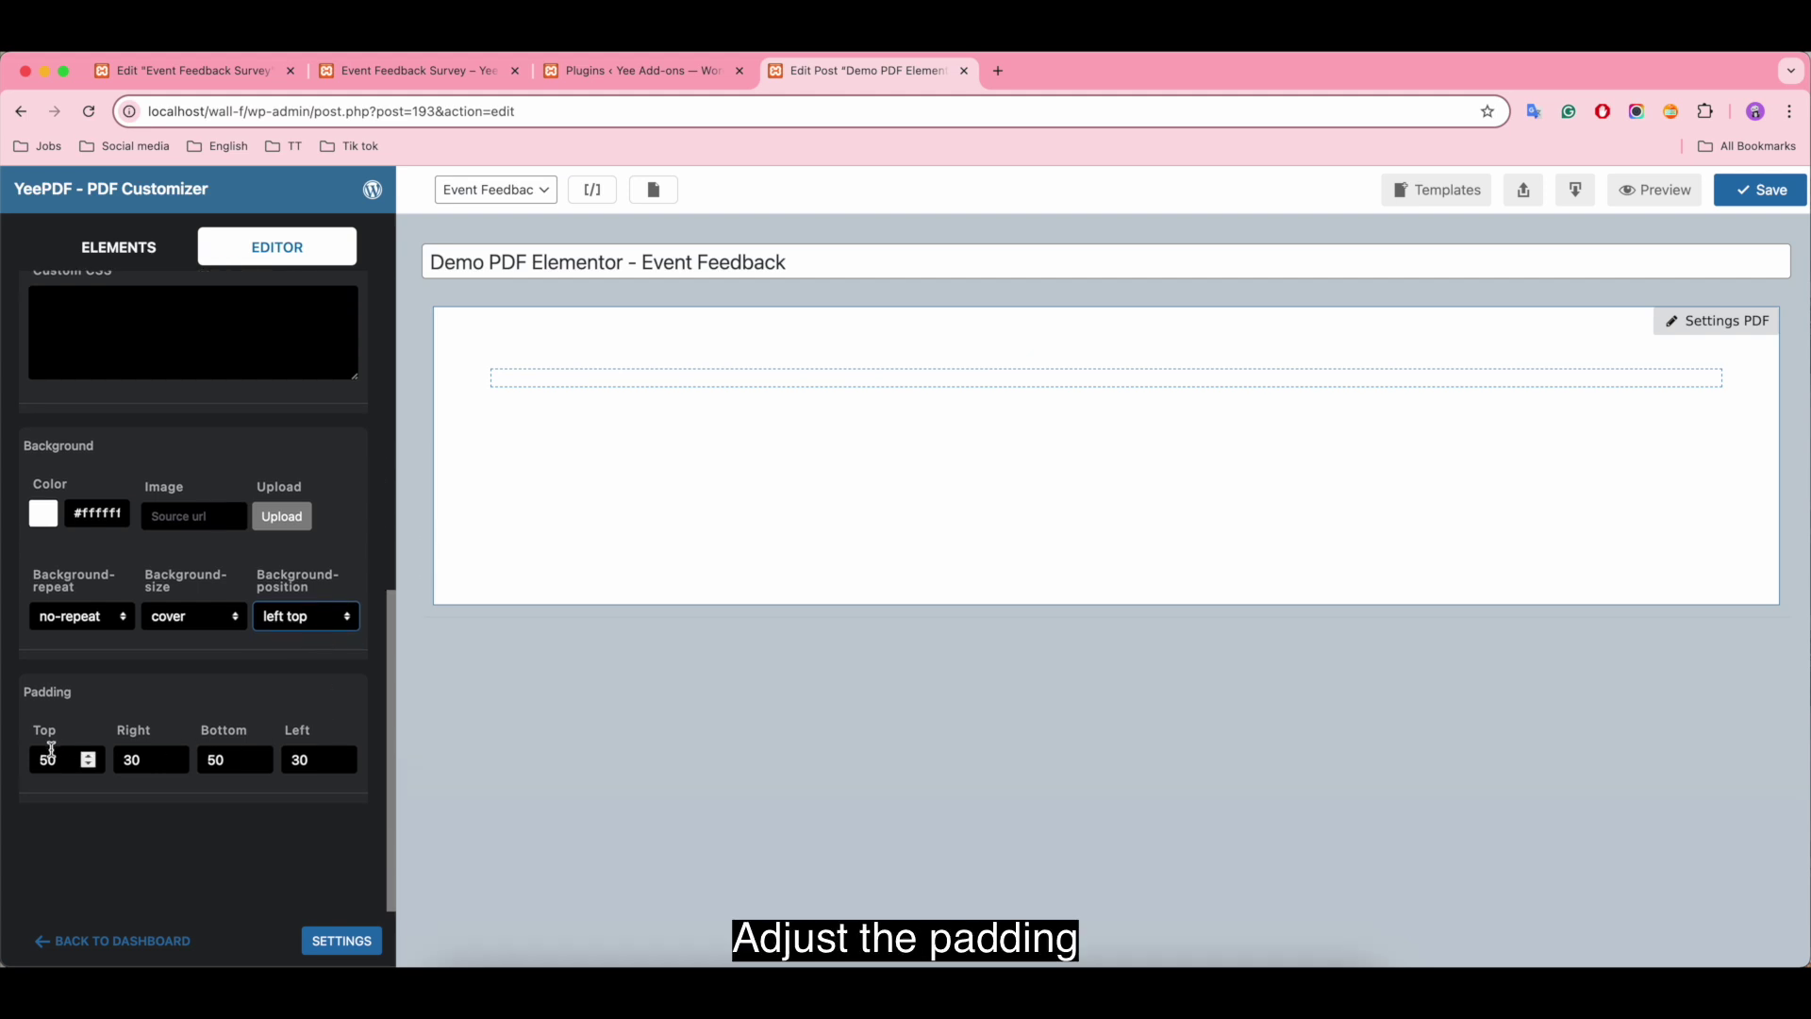
Step: Set the page padding to top 0 and bottom 30
left_click(51, 759)
key("BackSpace")
left_click(215, 760)
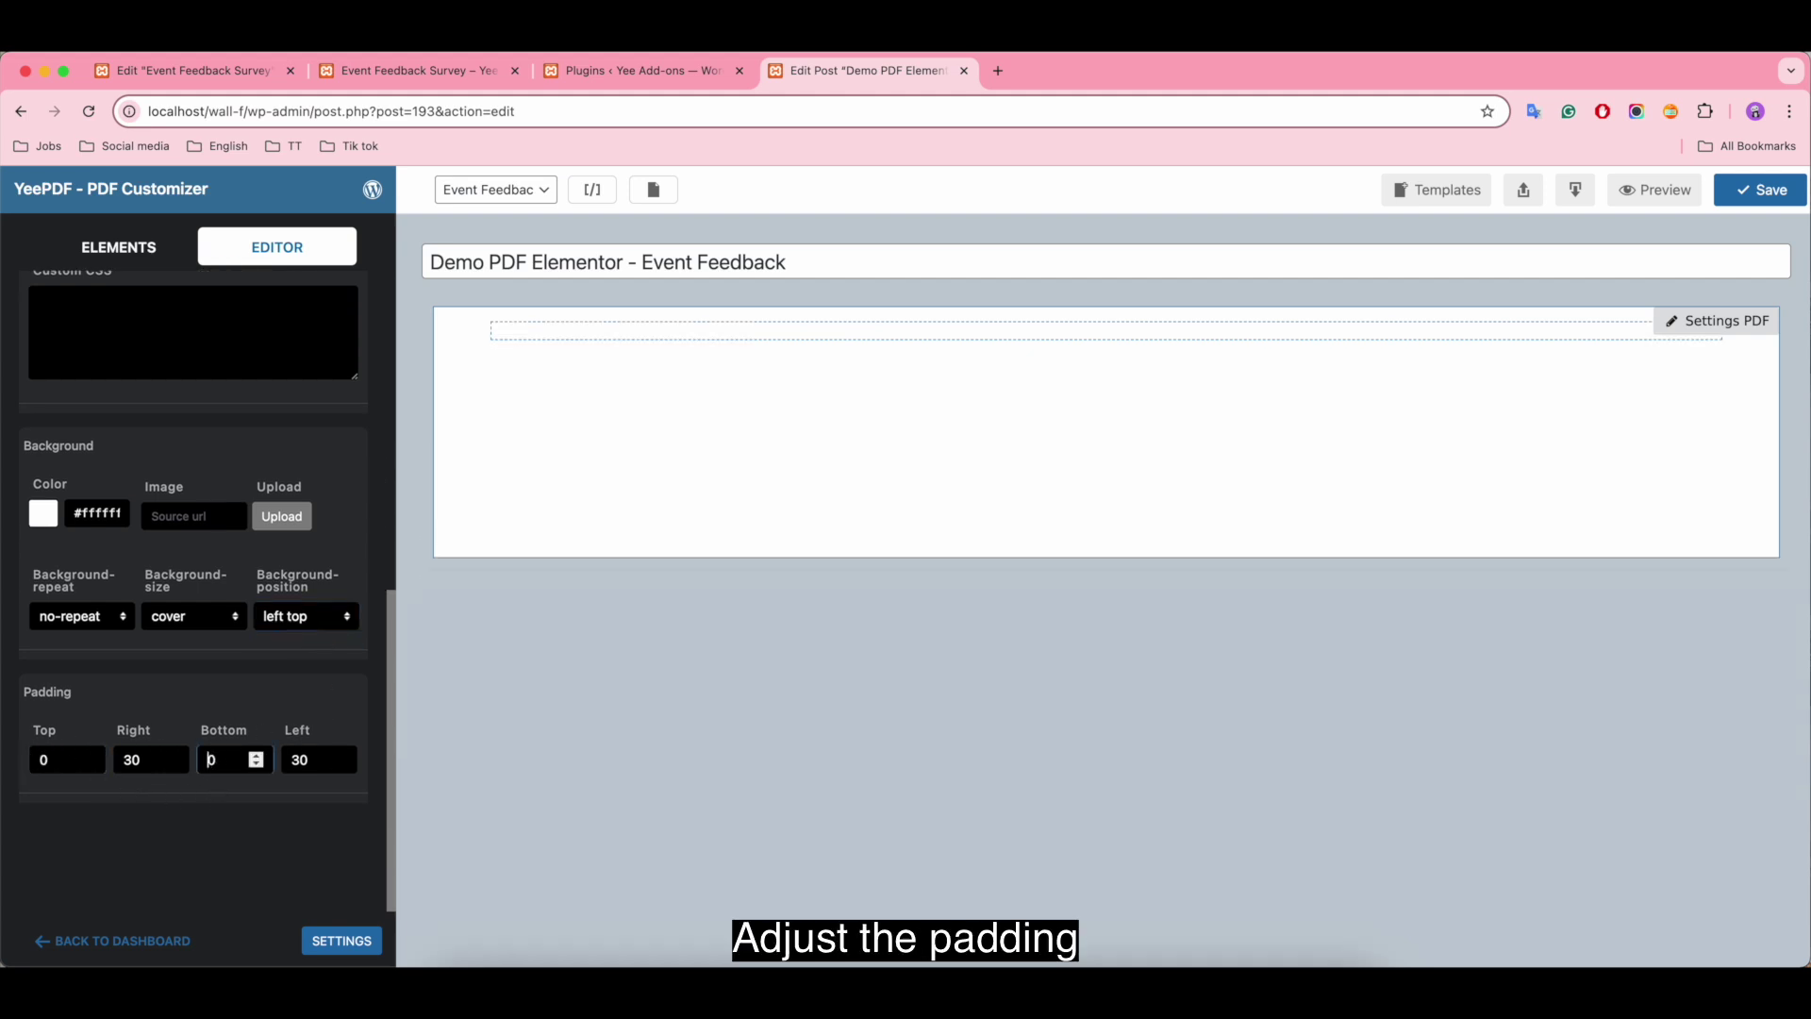
left_click(153, 760)
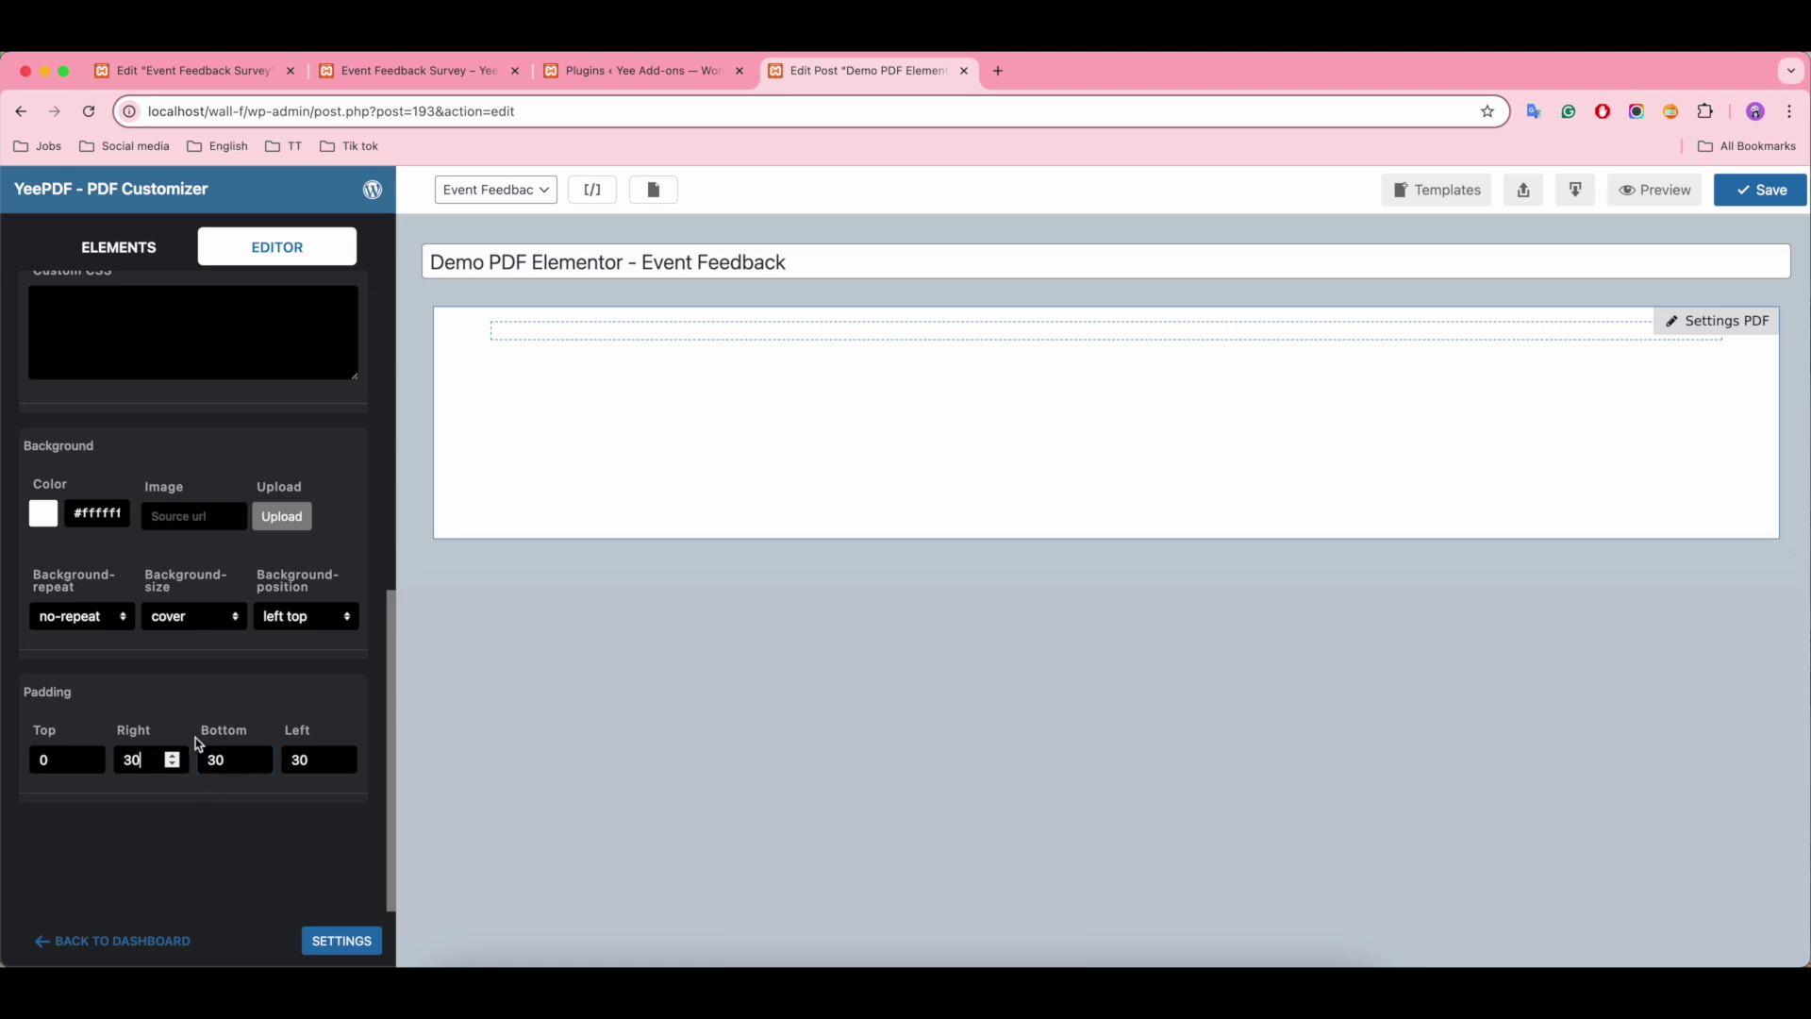
Step: Save the PDF settings and add an image element at the page top, sourced from Upload Image
left_click(1758, 190)
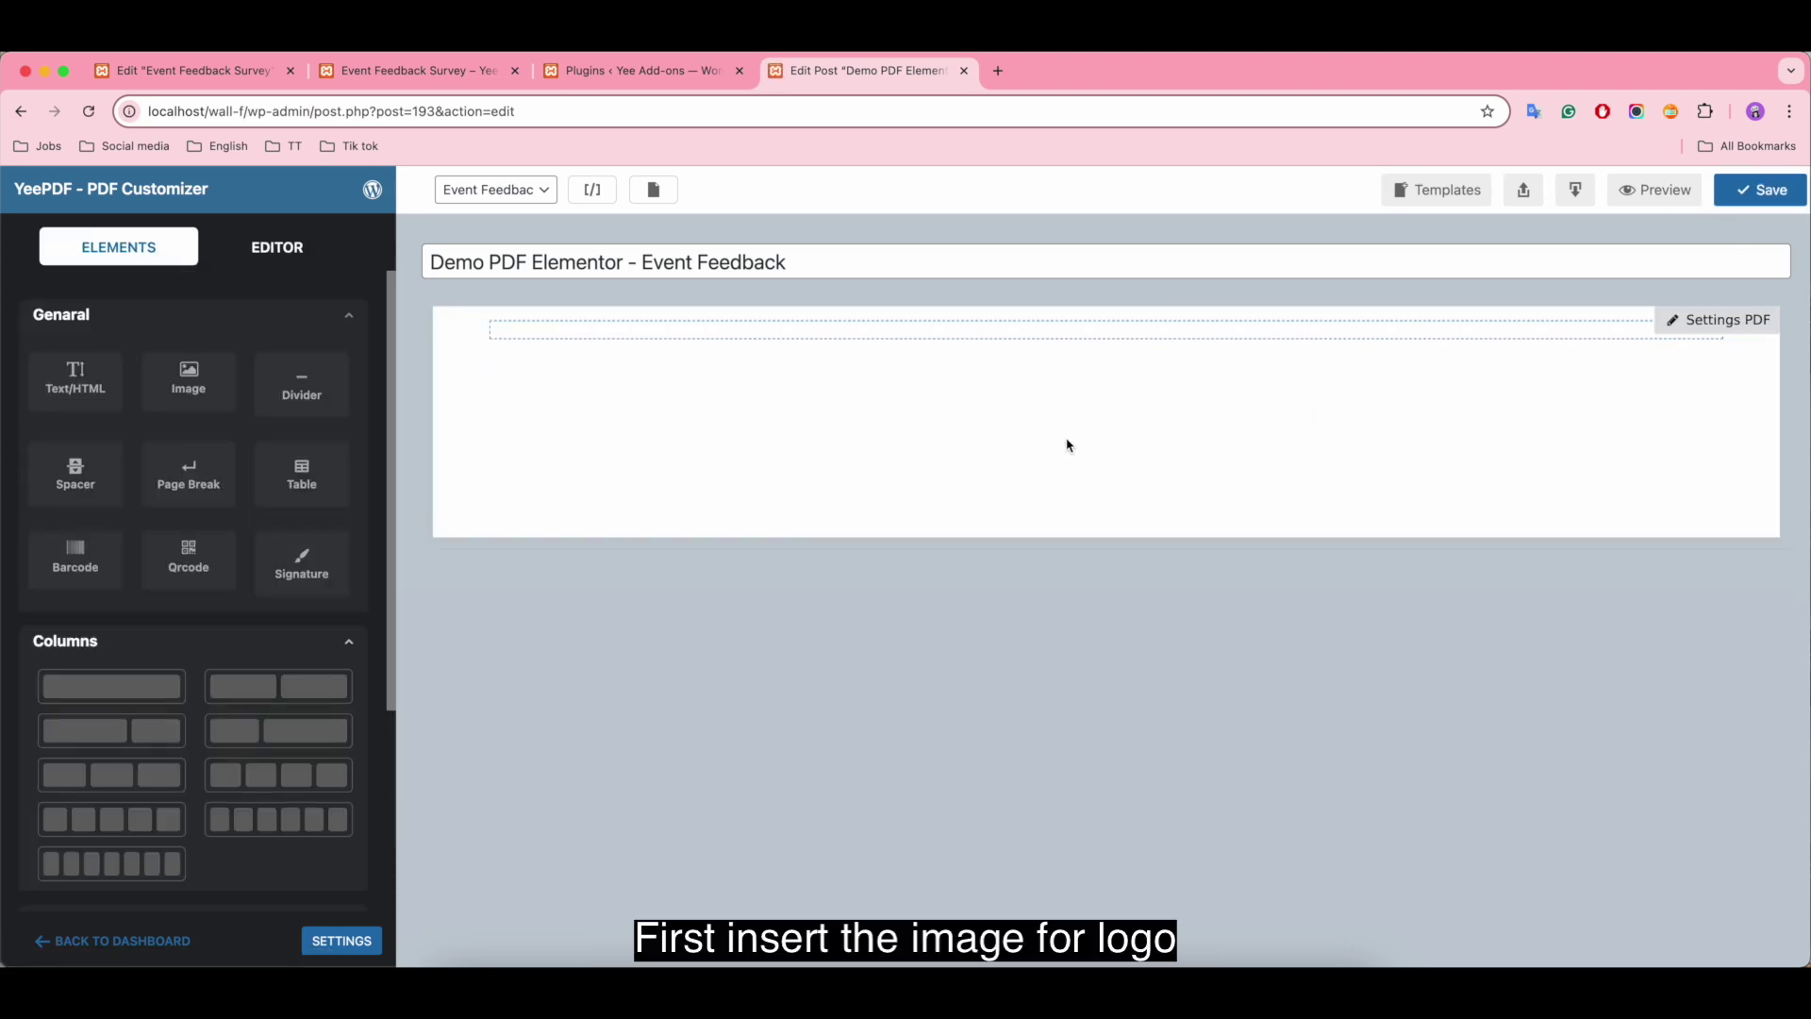
left_click_drag(172, 391, 790, 330)
left_click(607, 346)
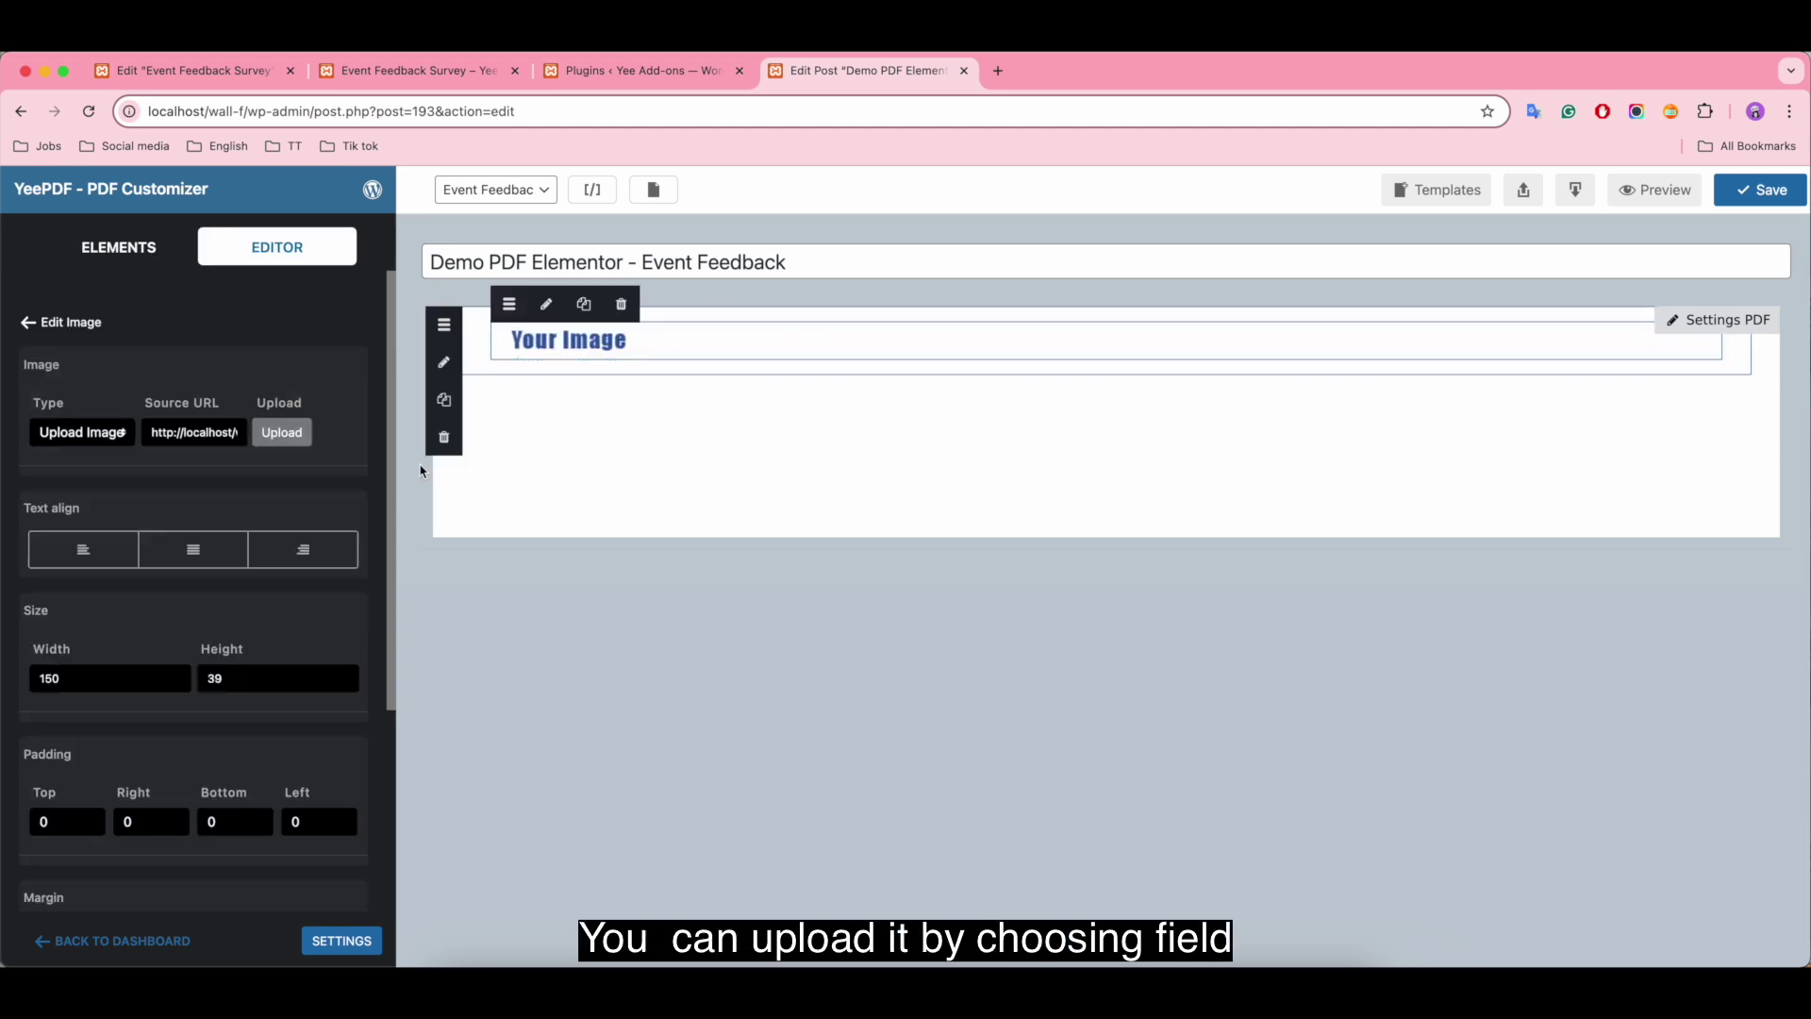
left_click(65, 440)
left_click(73, 454)
left_click(251, 436)
left_click(117, 441)
left_click(117, 441)
left_click(122, 415)
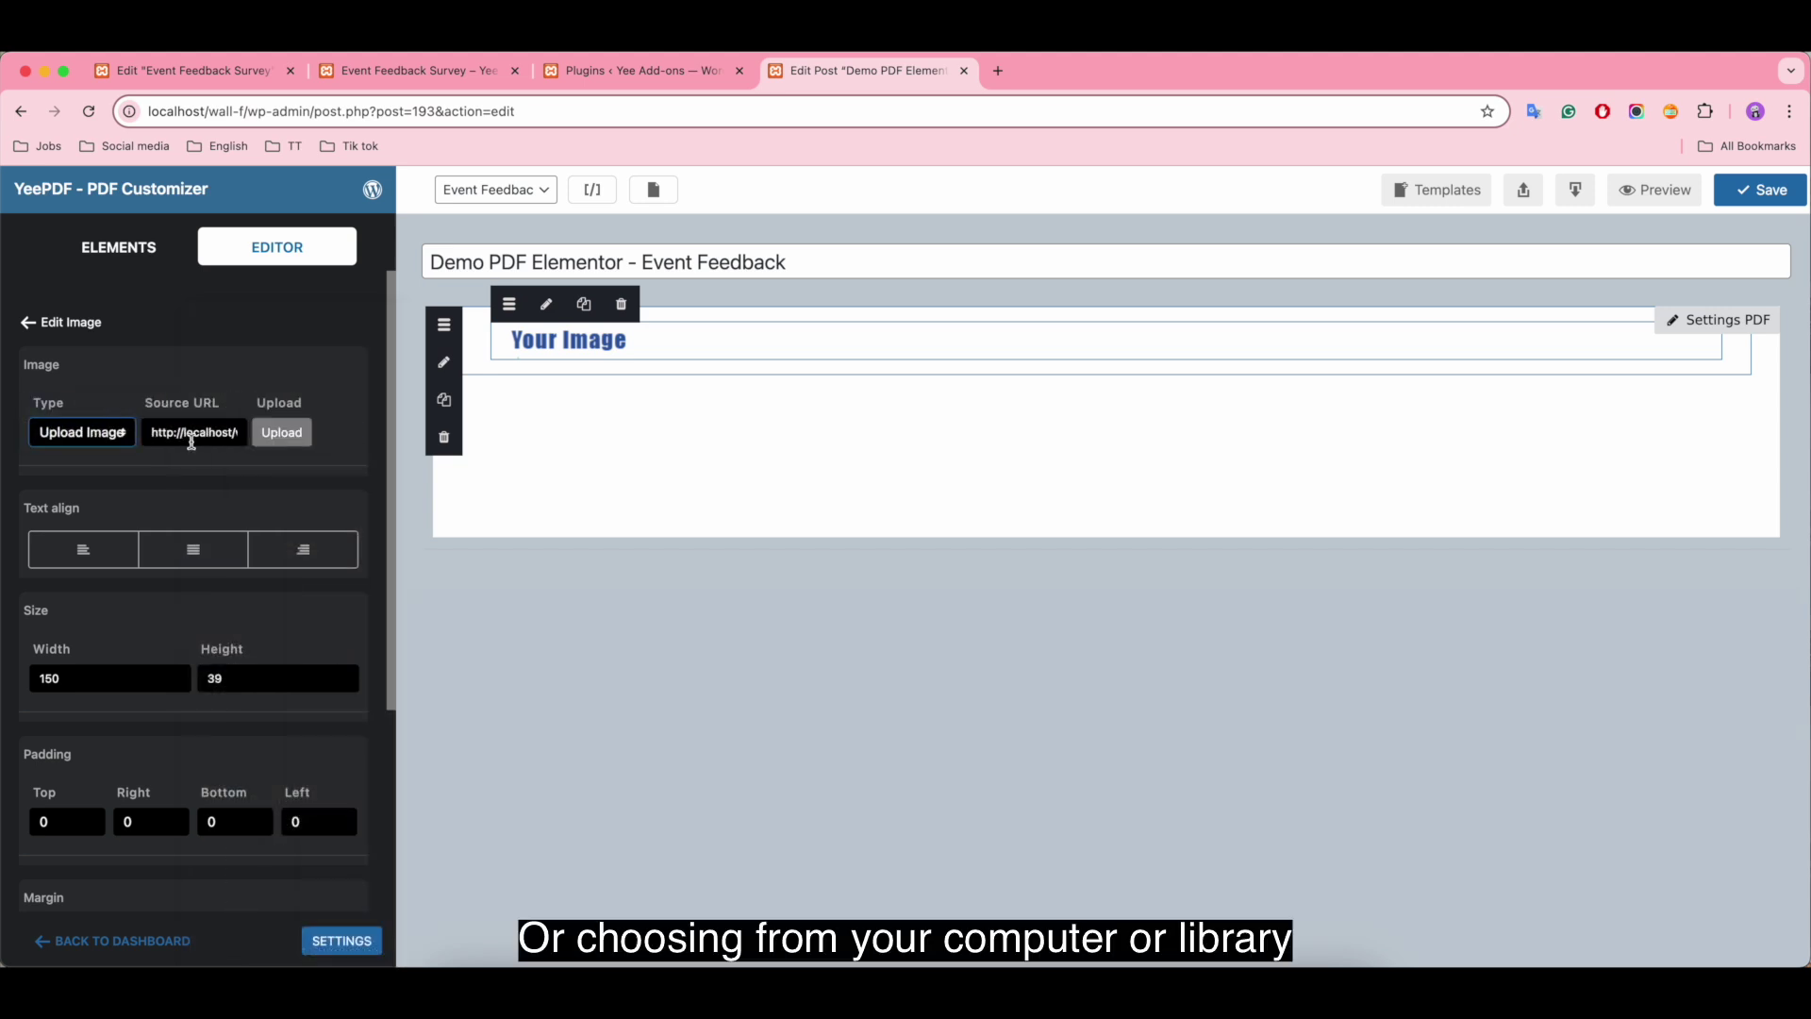
Step: Insert the Yee Add-ons banner, centre it, and resize it to 440 by 70
left_click(277, 436)
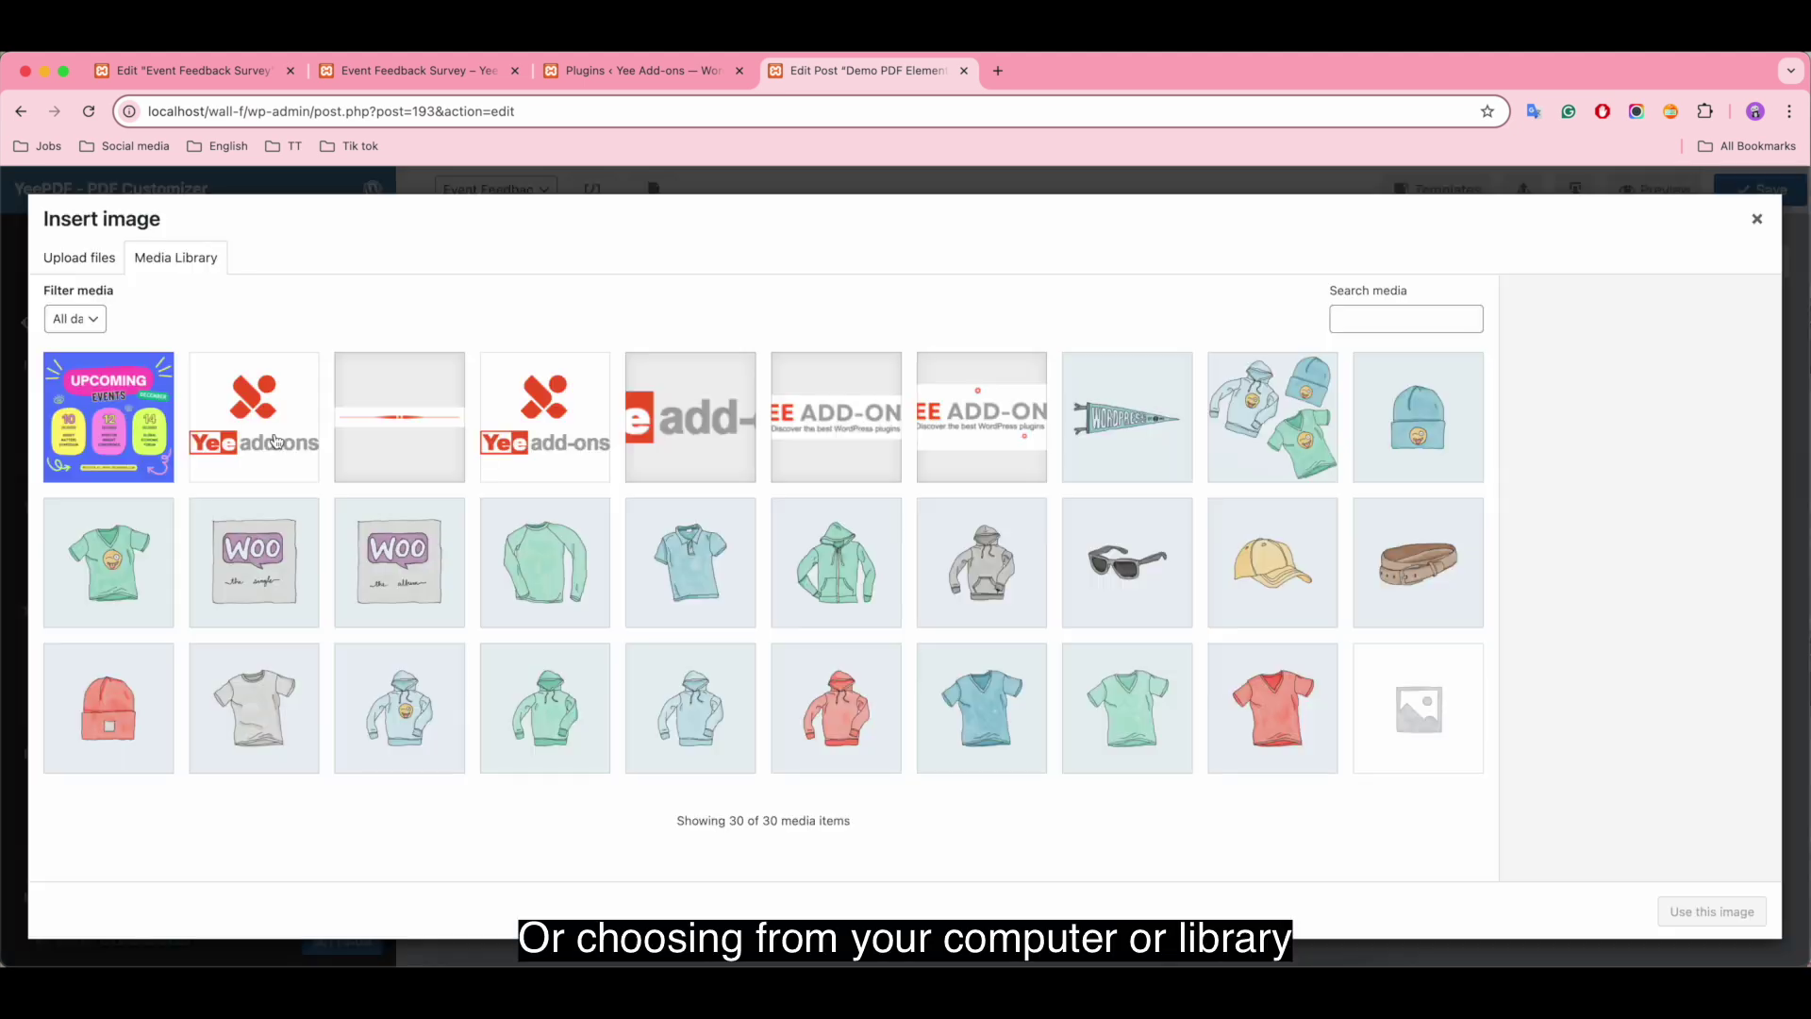
left_click(824, 436)
left_click(1712, 911)
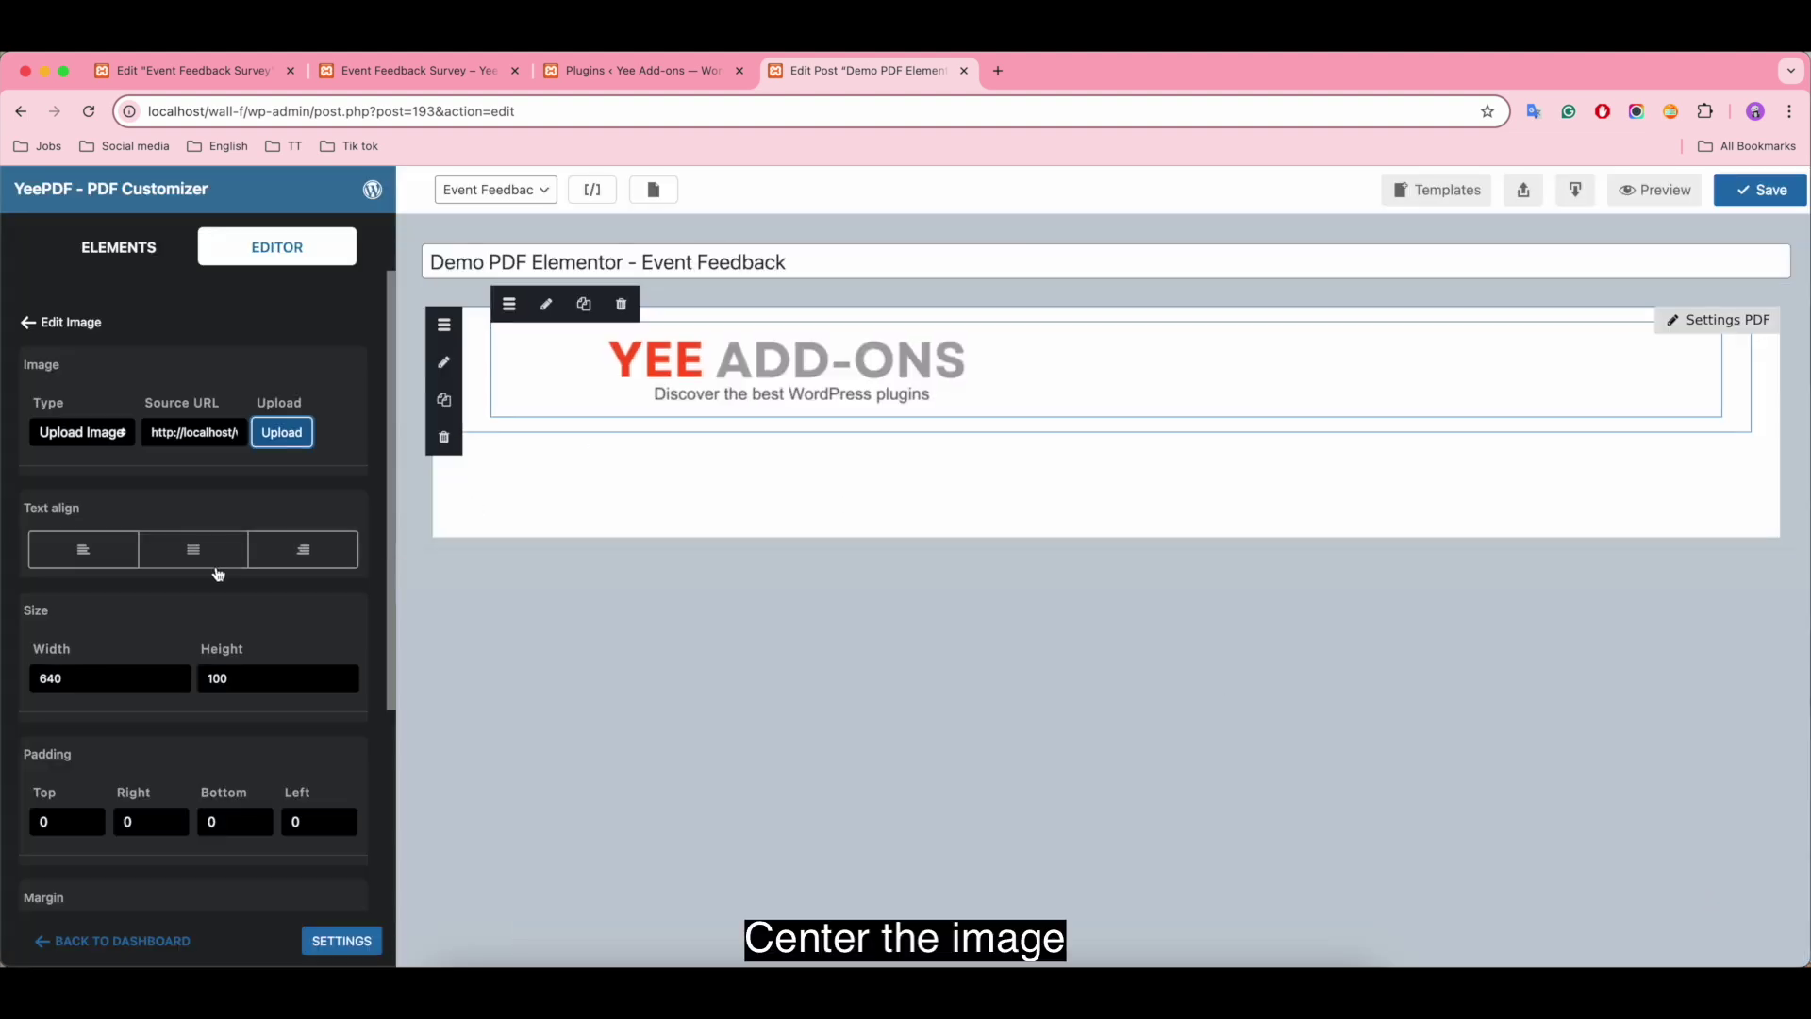
left_click(212, 562)
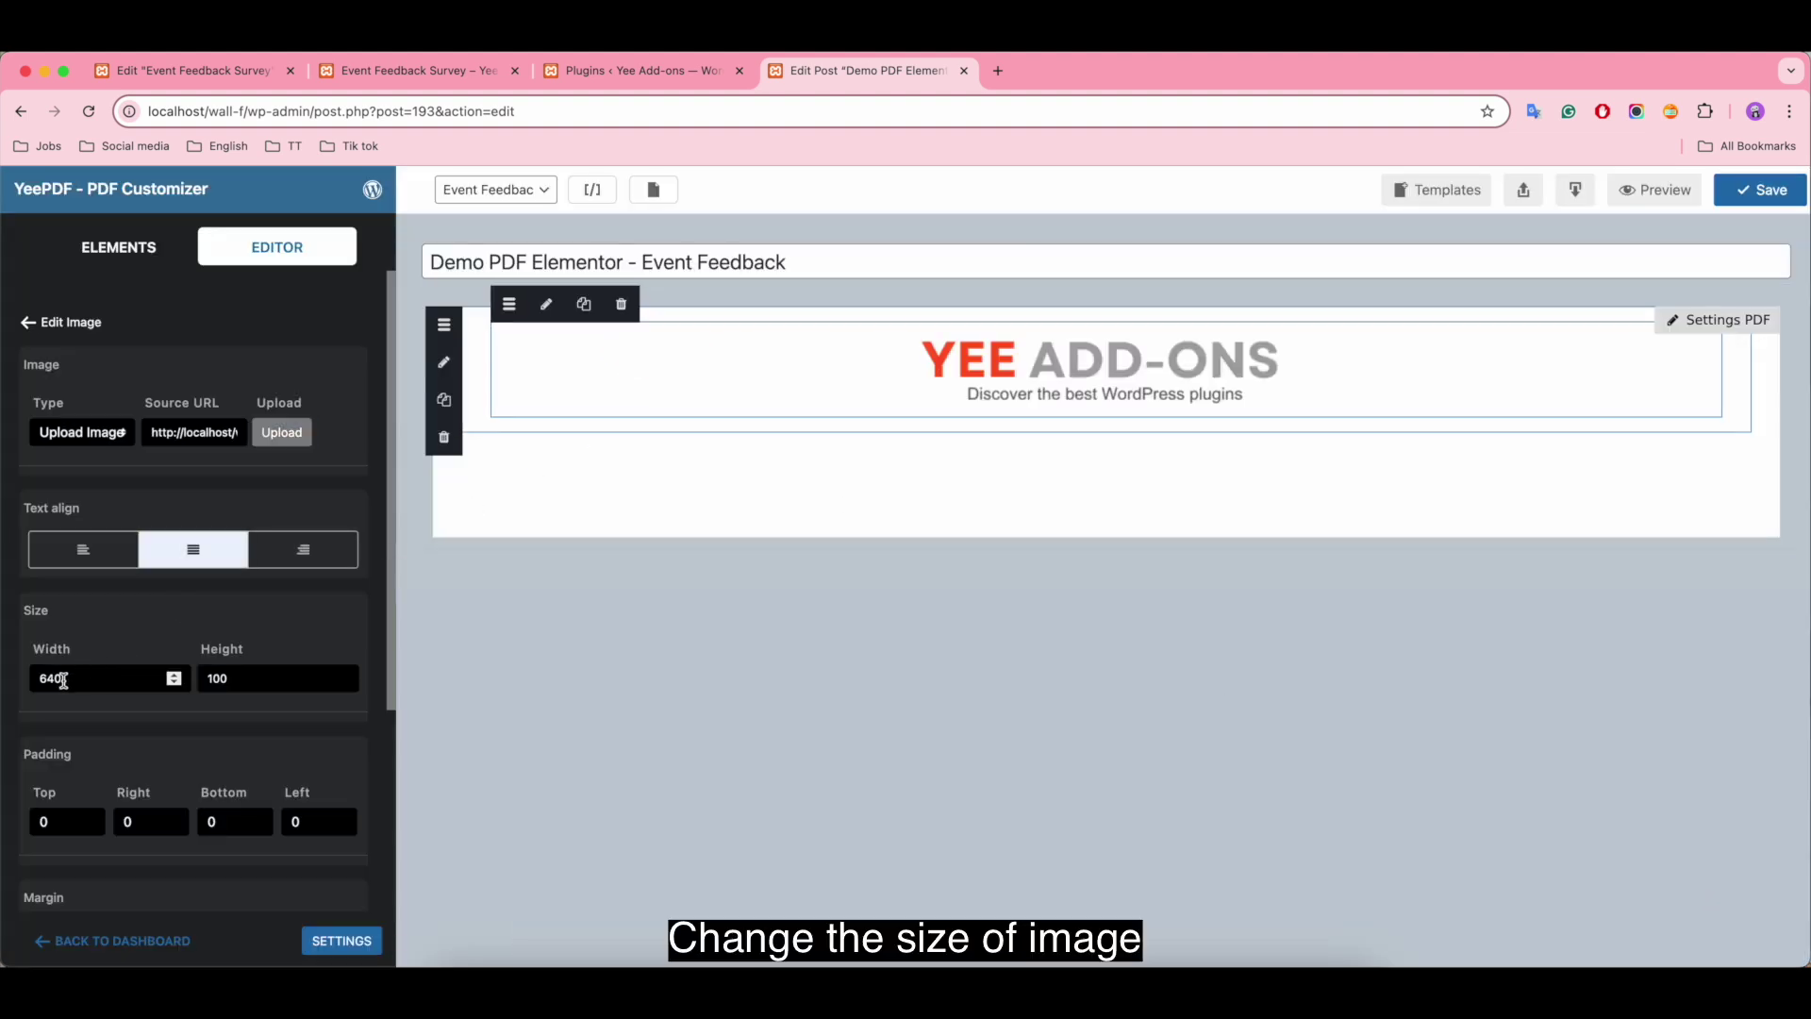
left_click(69, 679)
type("4")
key("Tab")
type("70")
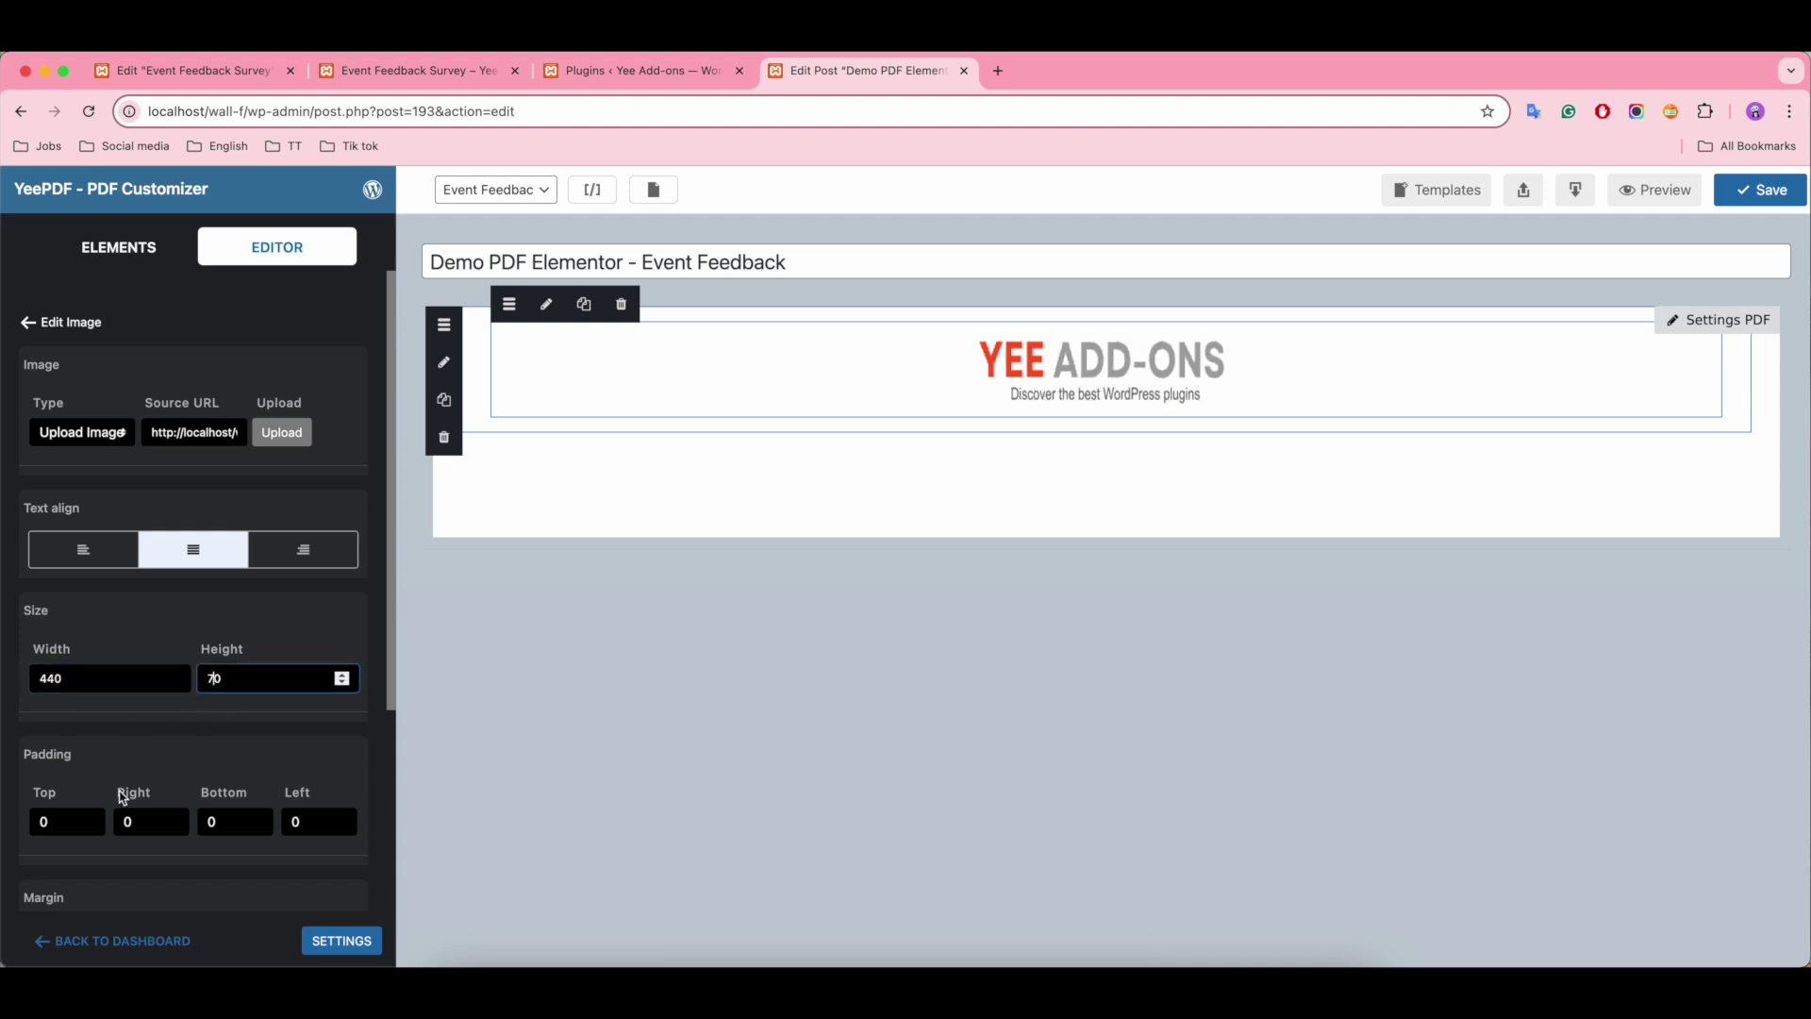
scroll(122, 797, "down", 5)
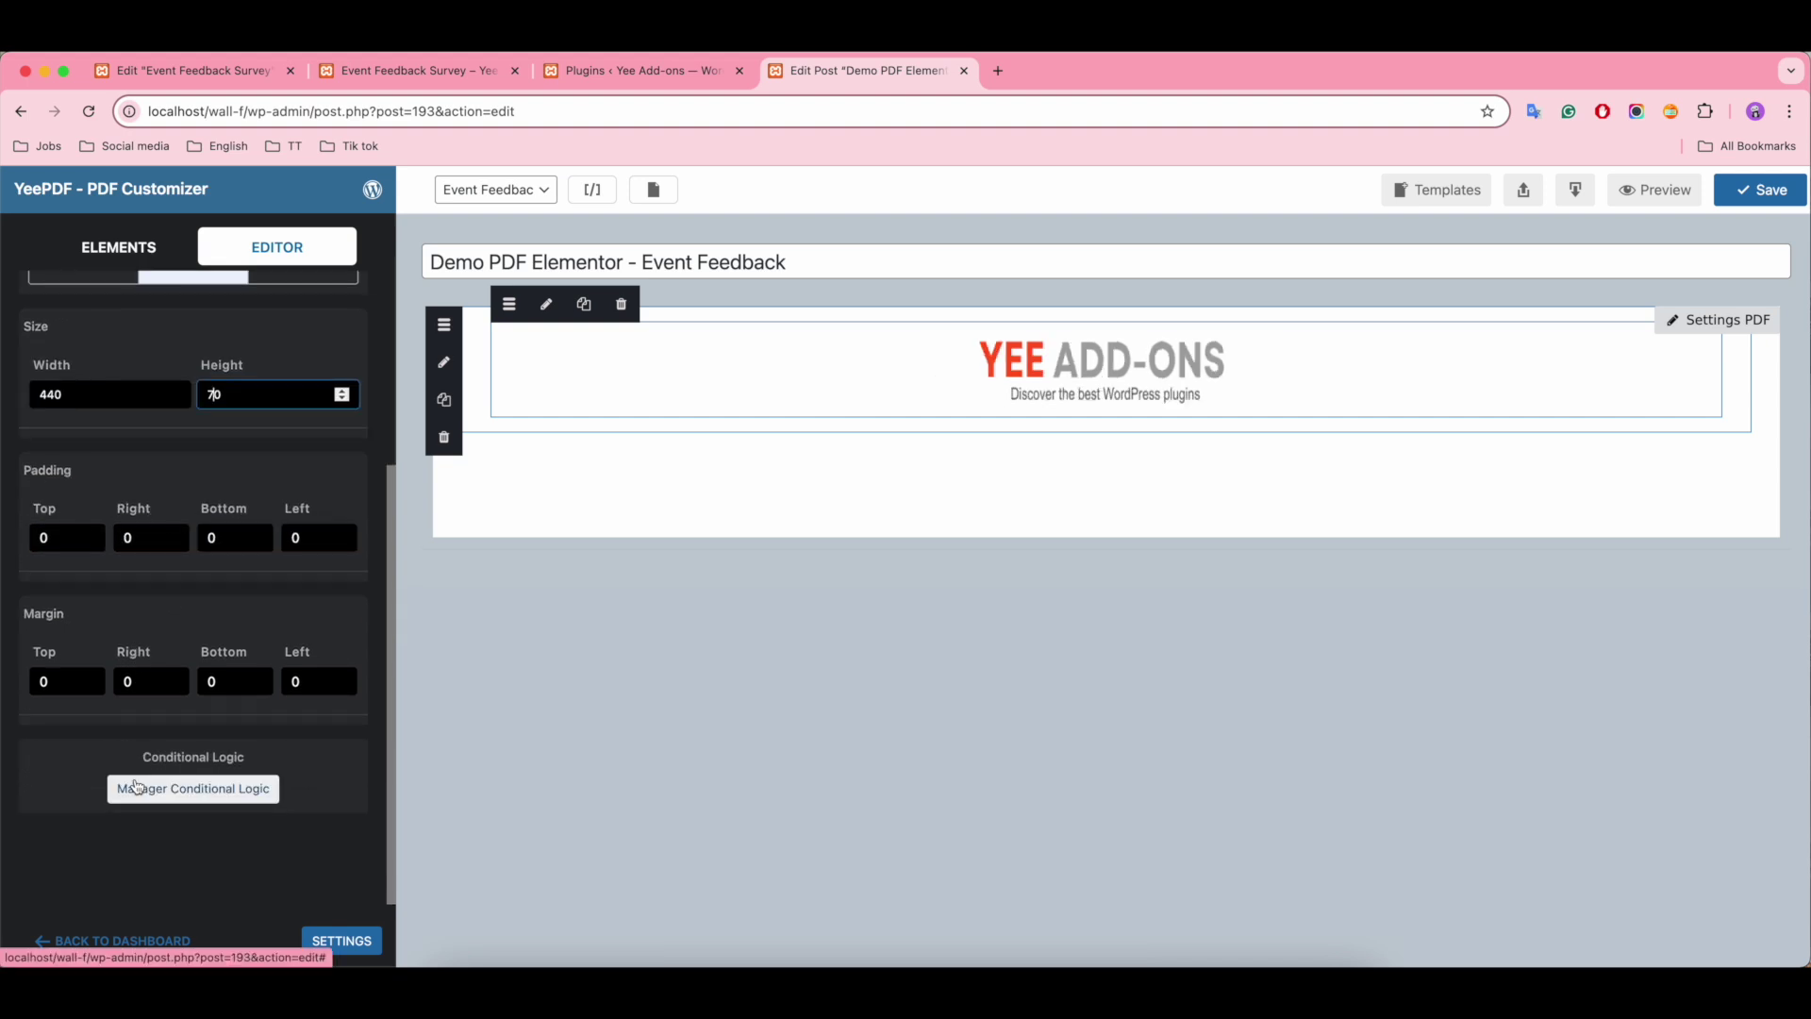
scroll(293, 593, "up", 5)
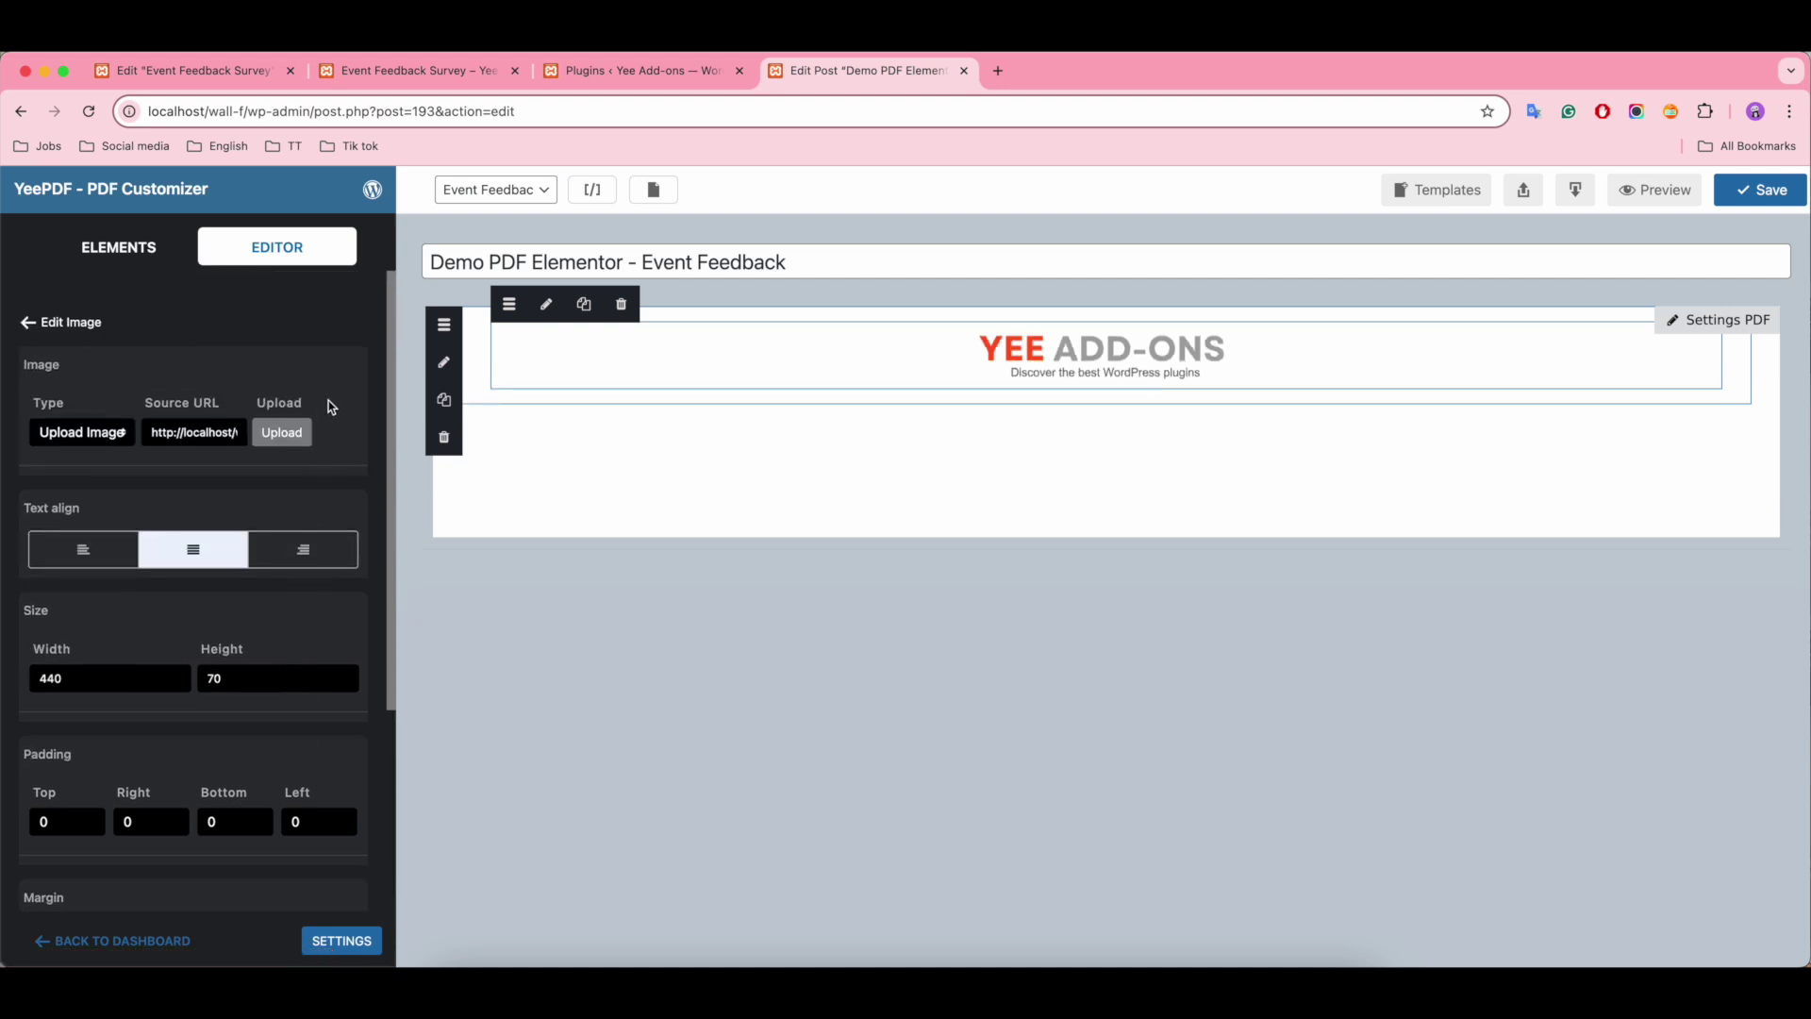
left_click(477, 354)
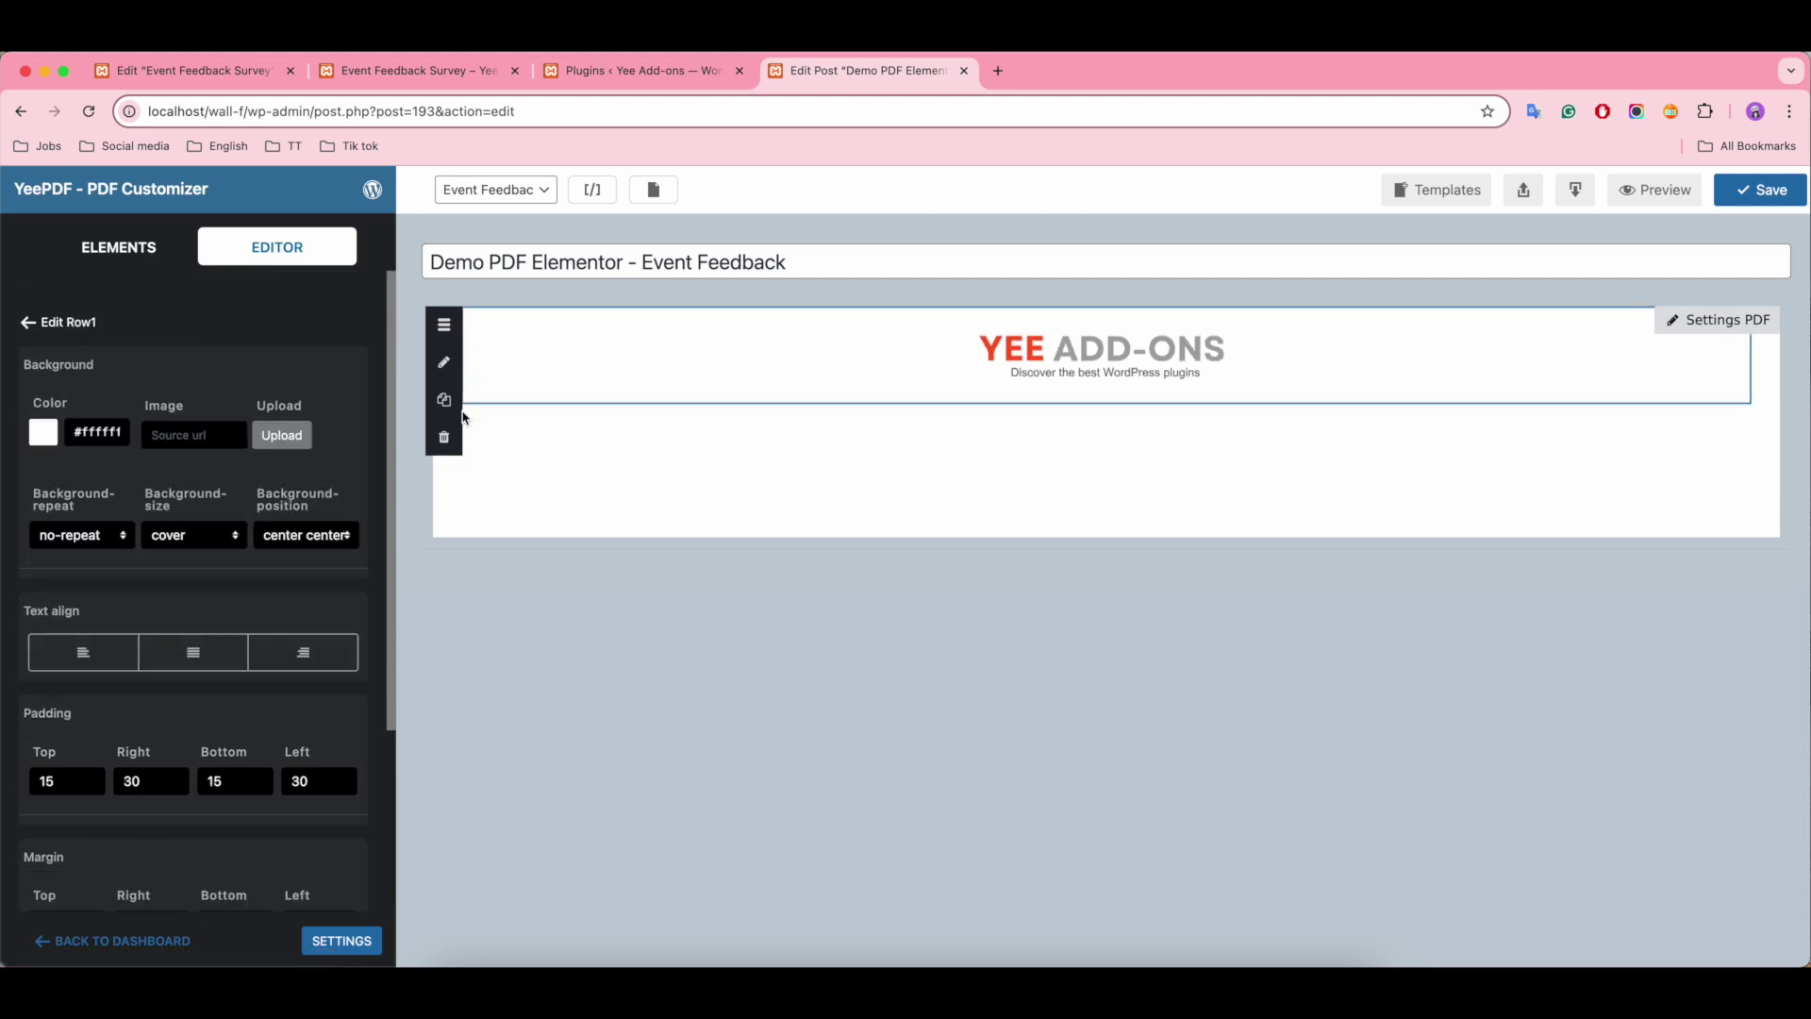
Step: Add a text element below the banner reading 'Event Feedback Submission'
left_click(115, 249)
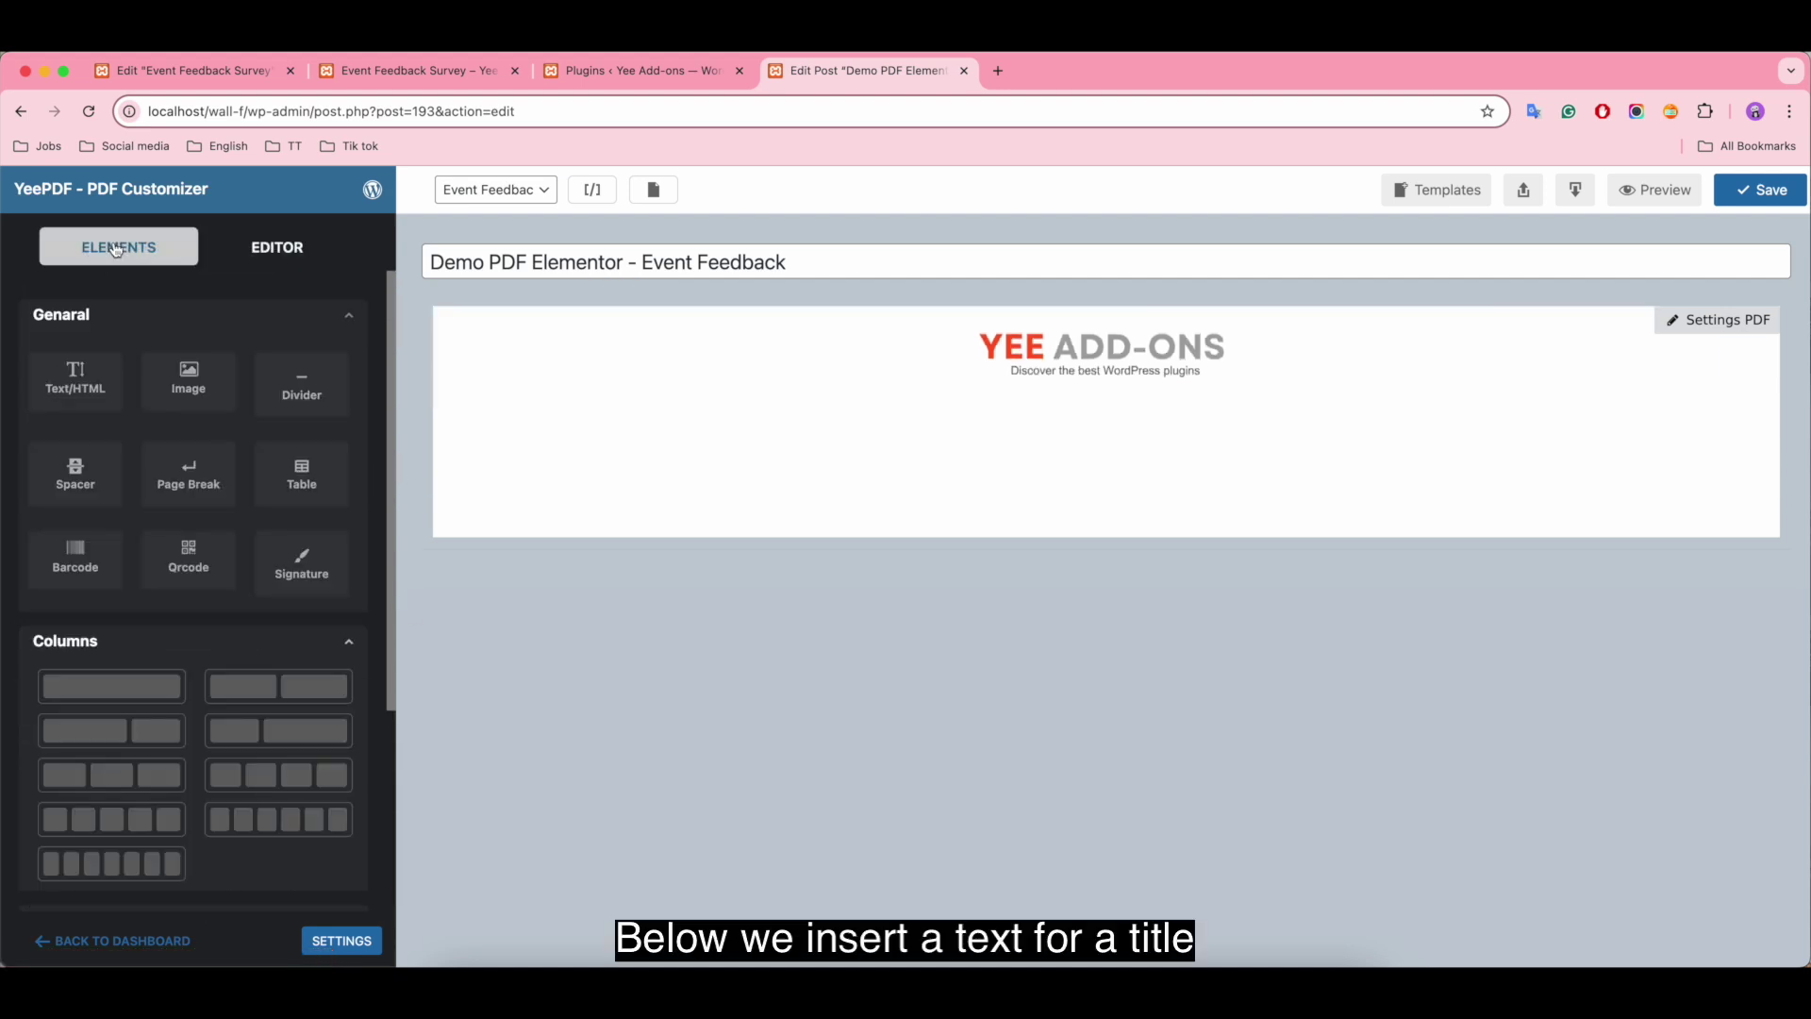
mouse_move(301, 580)
left_mouse_down()
mouse_move(796, 393)
mouse_move(755, 425)
left_mouse_up()
left_click_drag(75, 379, 647, 431)
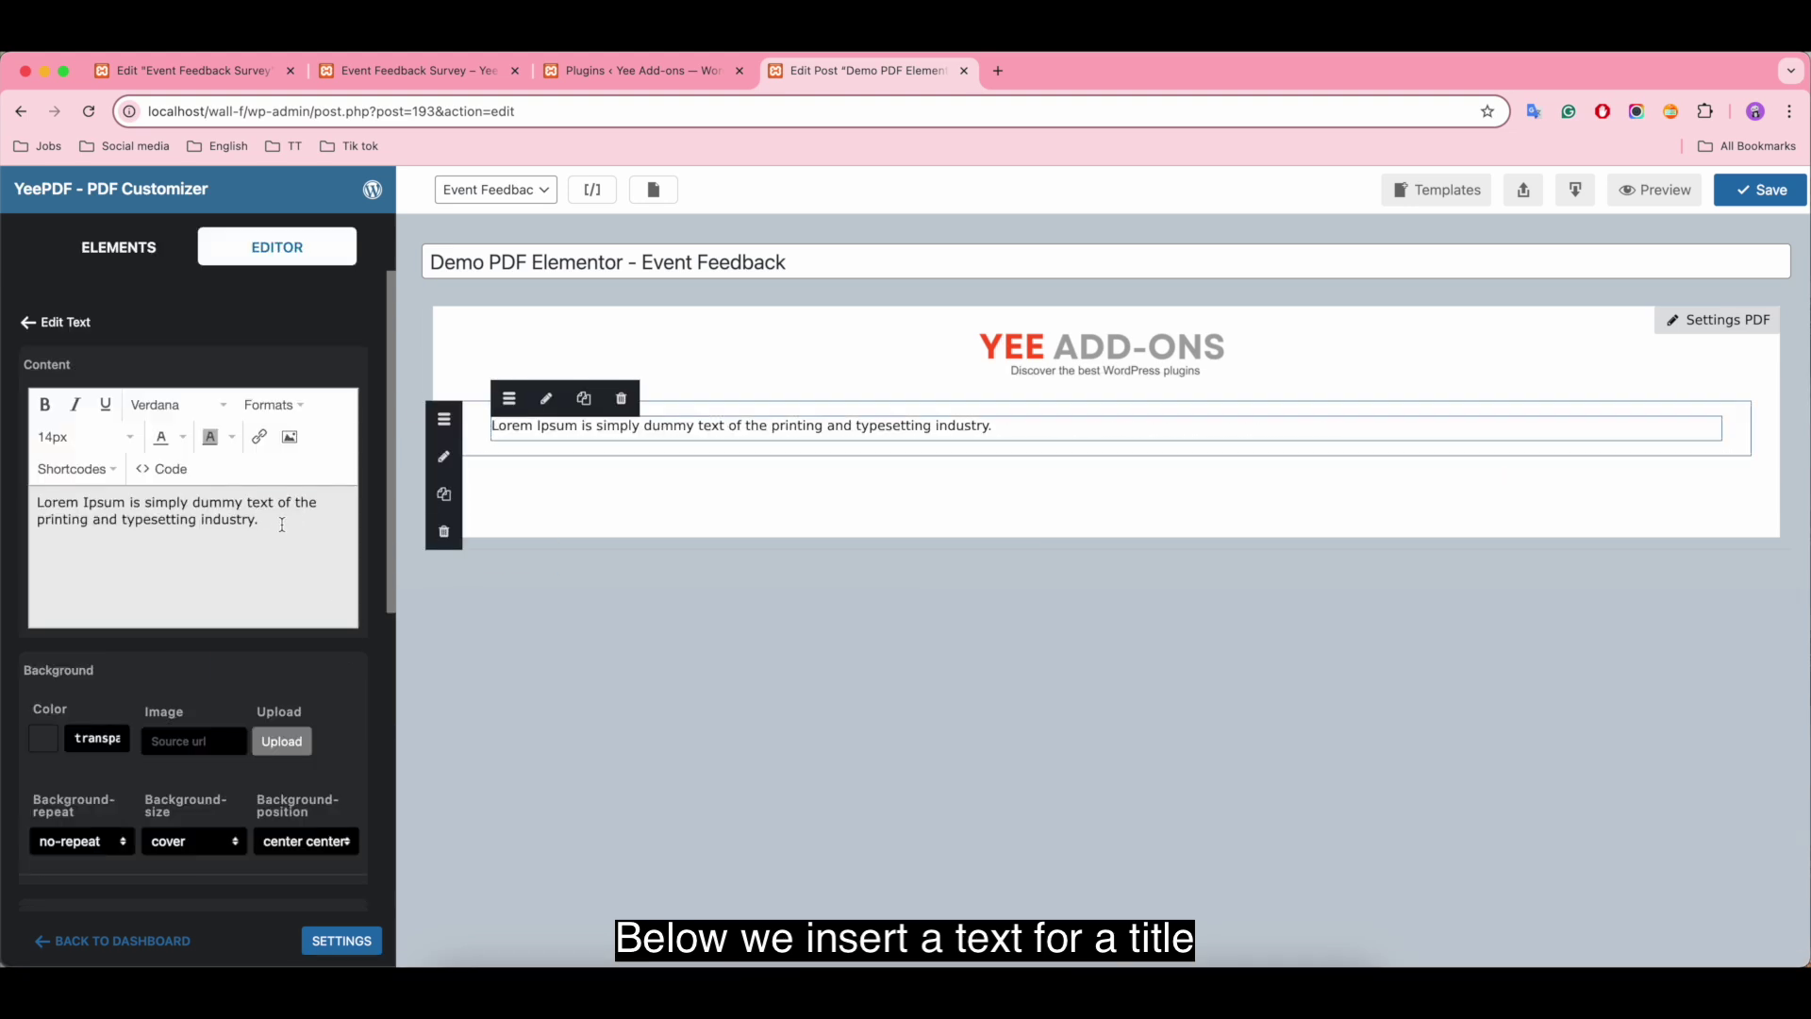
triple_click(181, 510)
type("Event Feedback Submission")
Step: Make the heading bold, 30px, and centre-aligned
triple_click(40, 505)
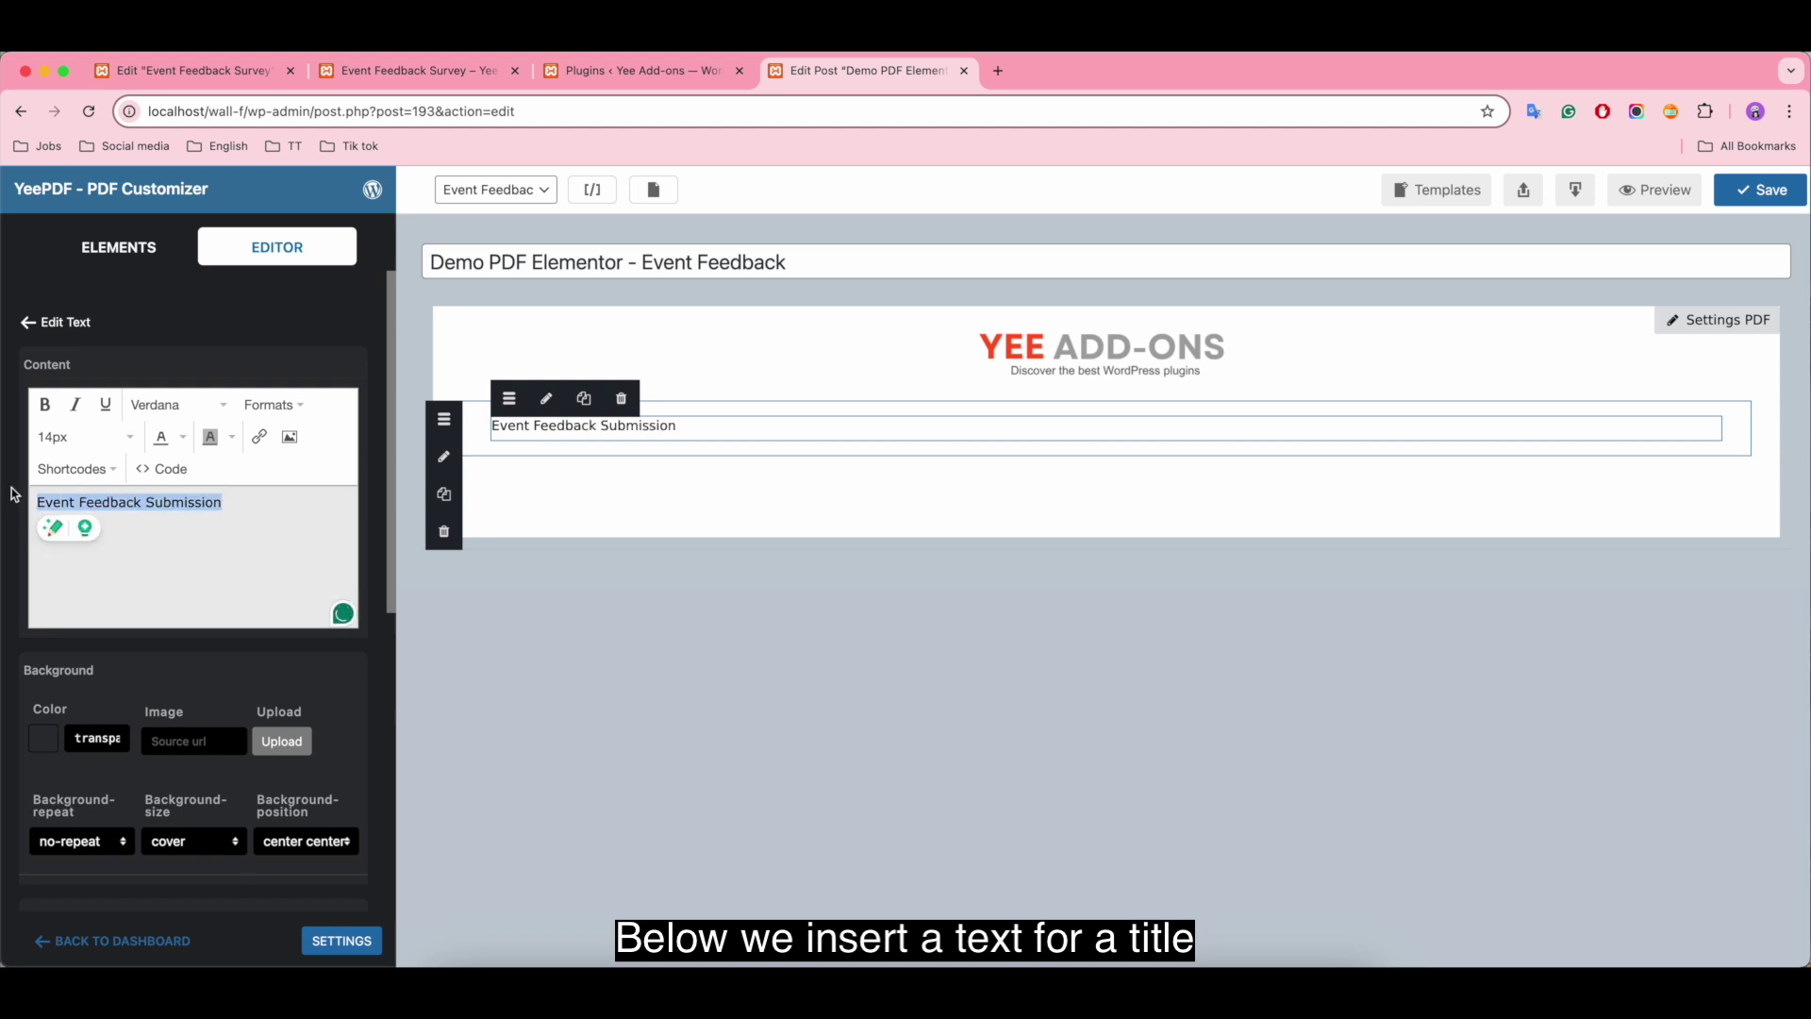
left_click(44, 404)
left_click(85, 436)
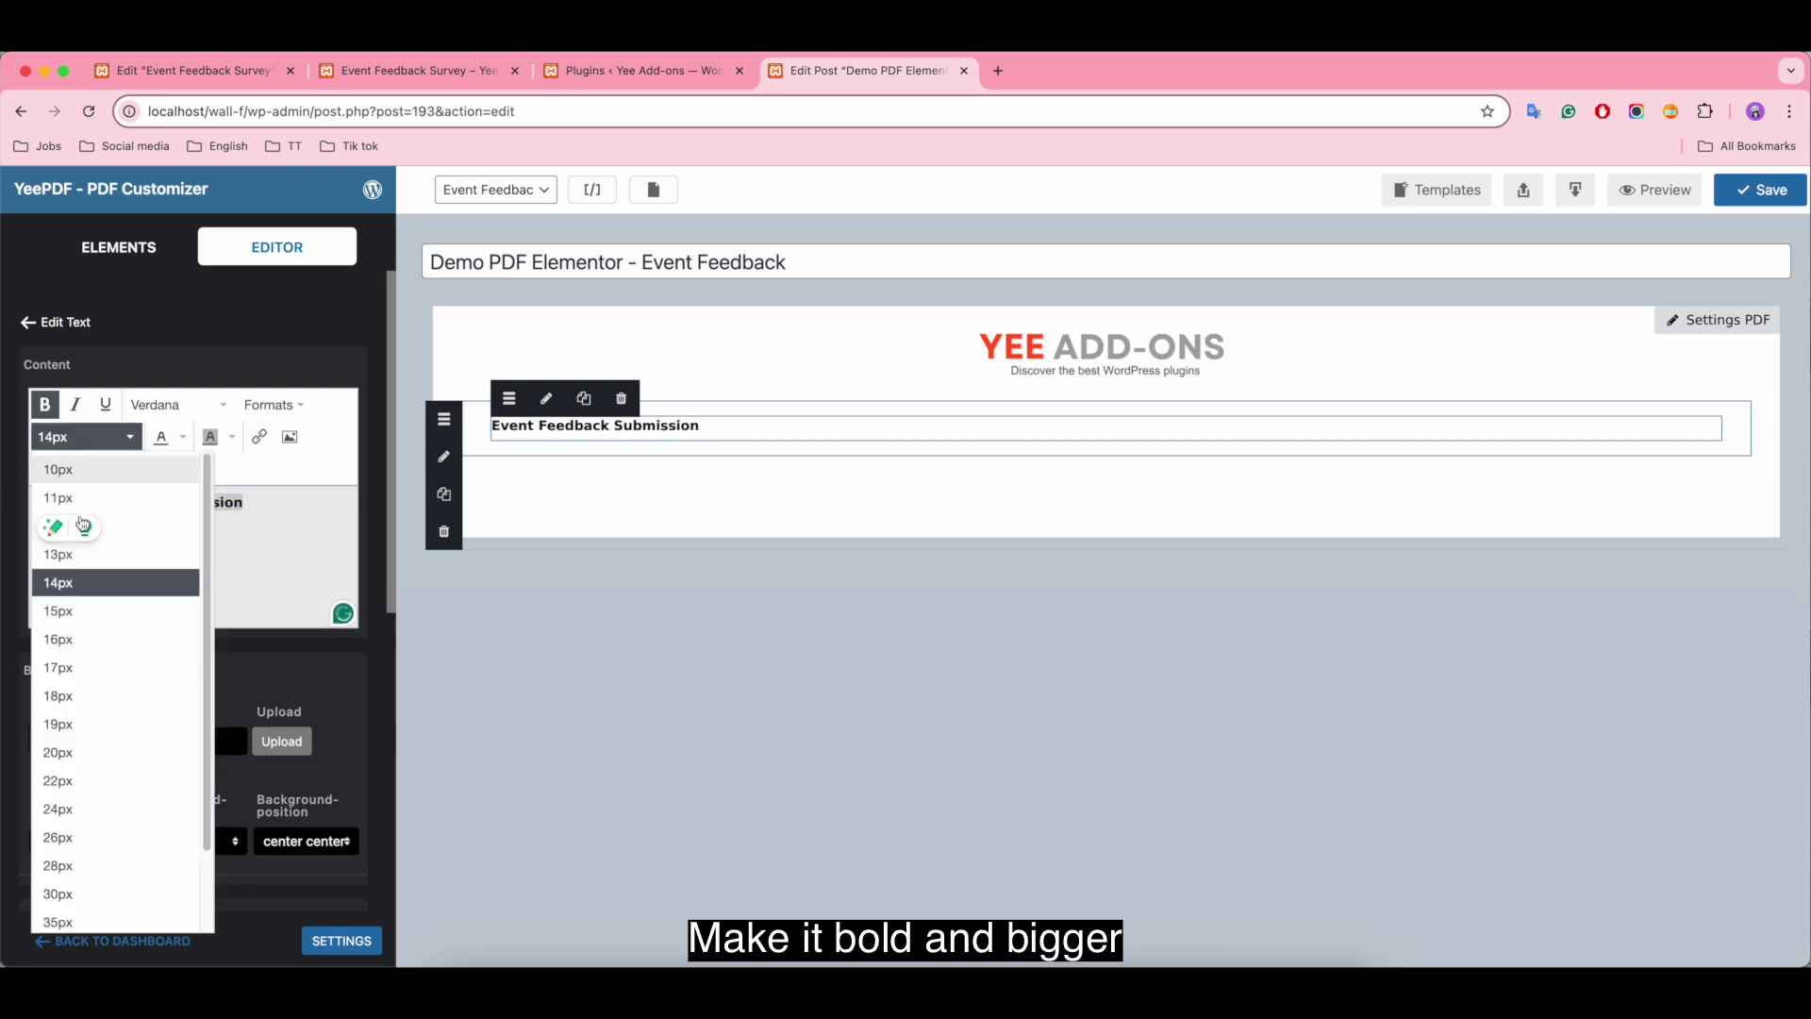
left_click(110, 891)
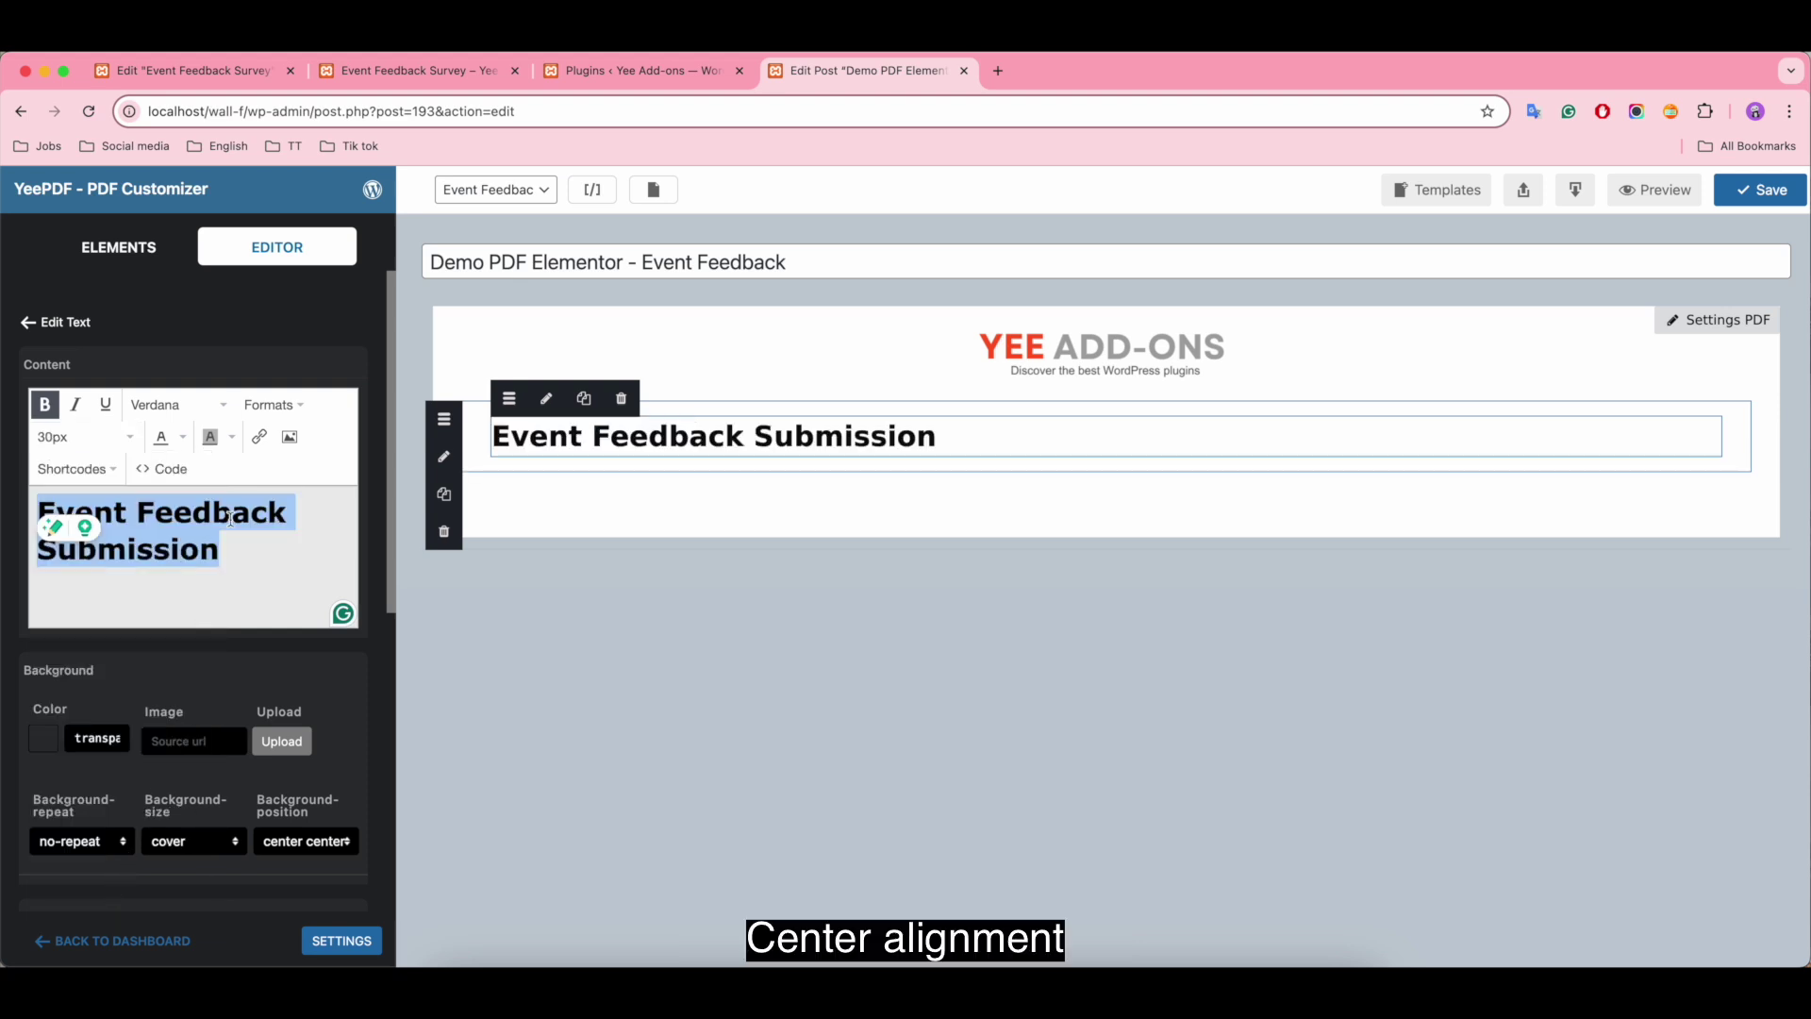
left_click(298, 406)
mouse_move(341, 531)
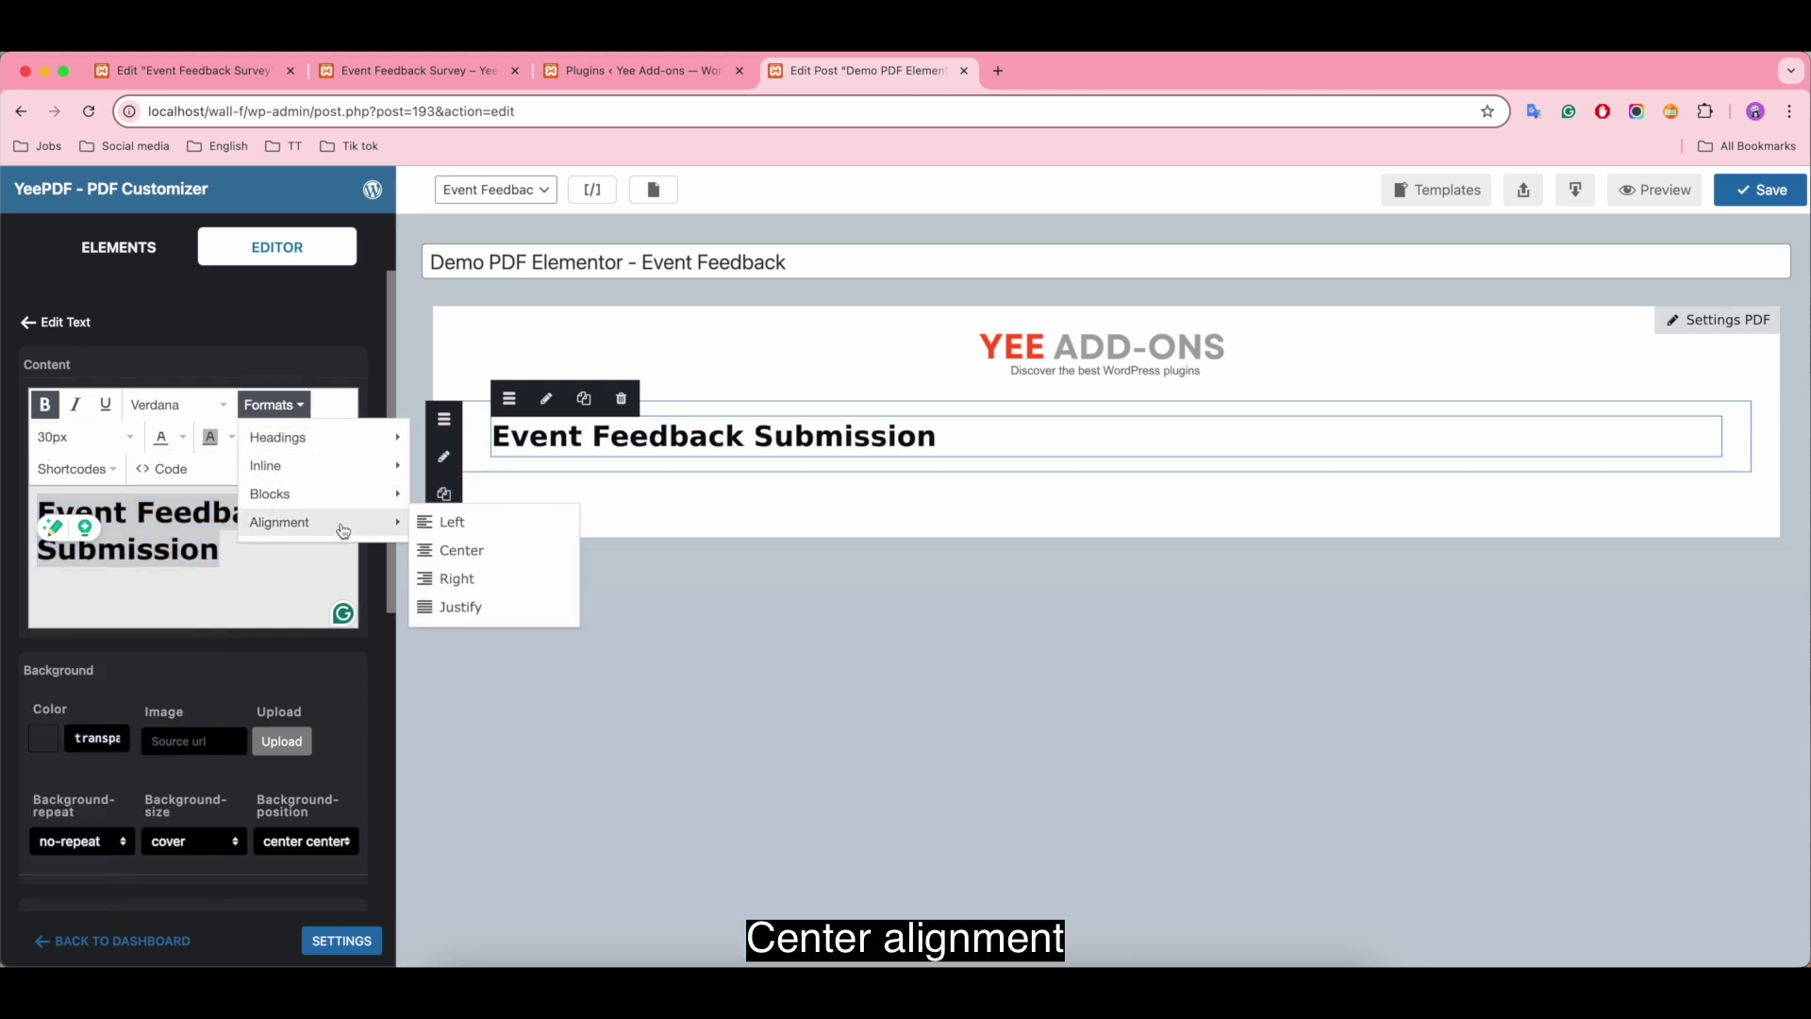
left_click(436, 555)
Step: Colour the heading orange and copy the orange 500 hex code from a material colour page
left_click(184, 447)
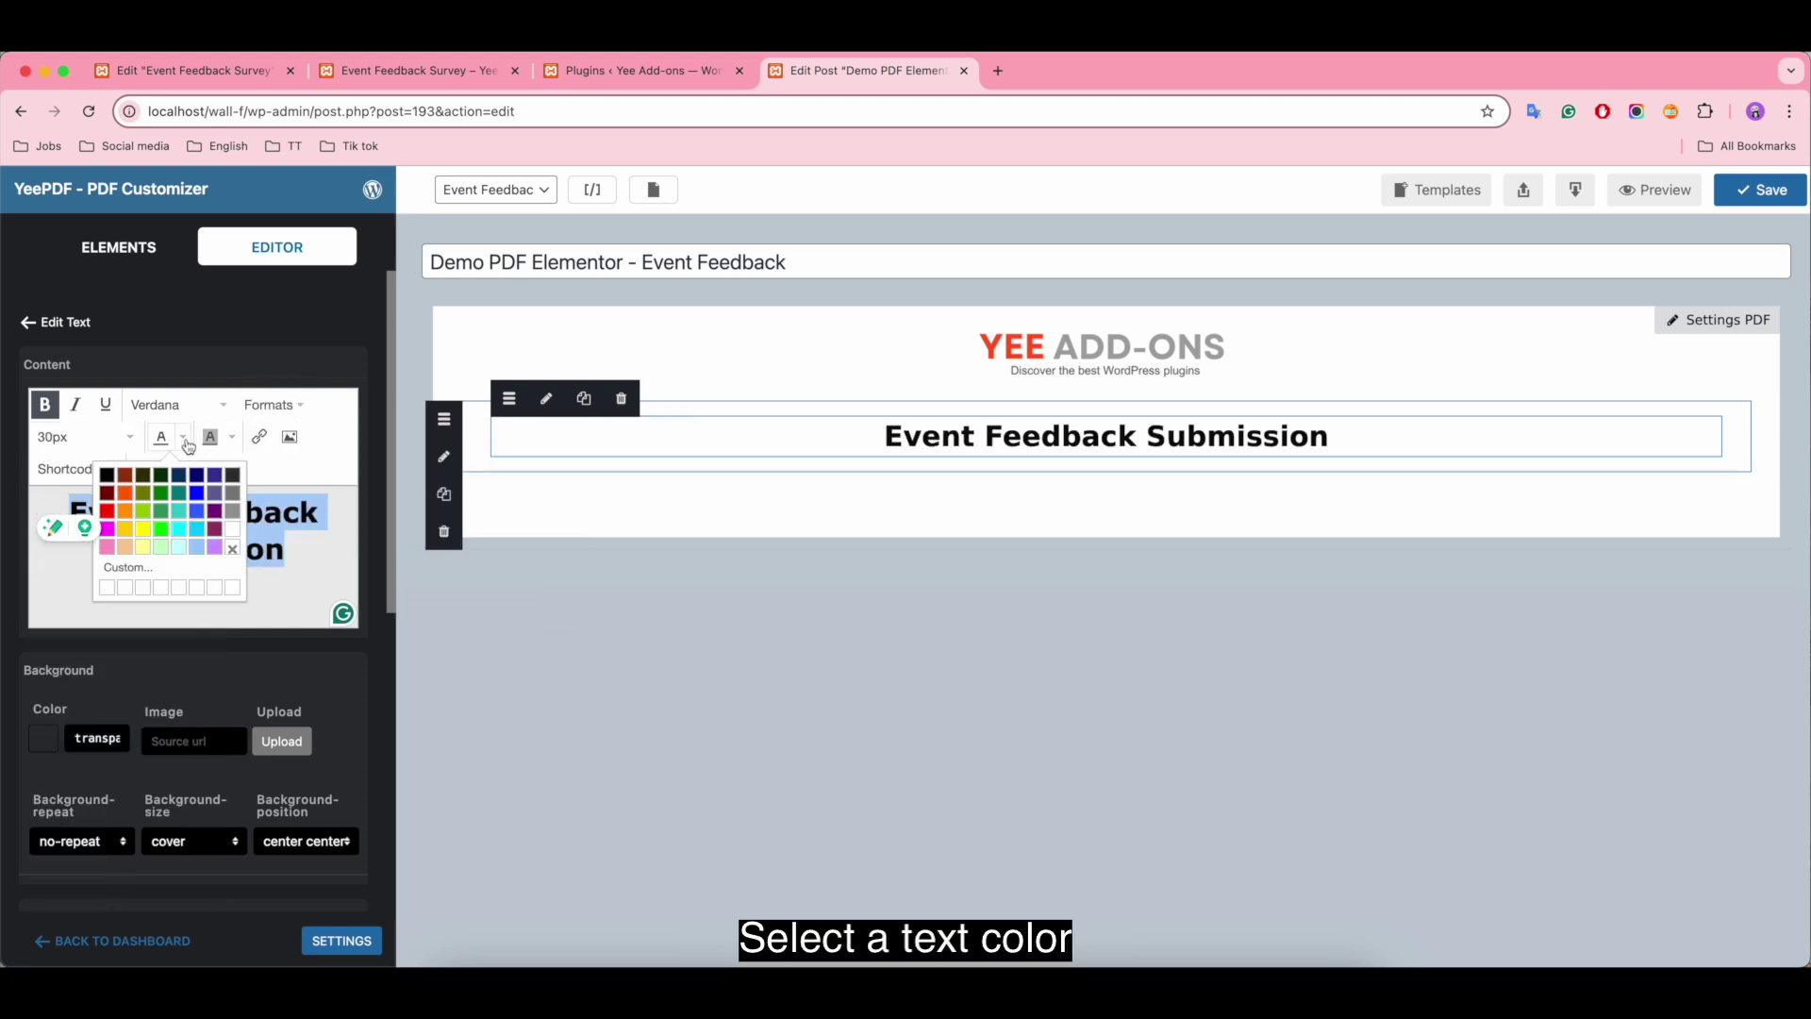
left_click(129, 499)
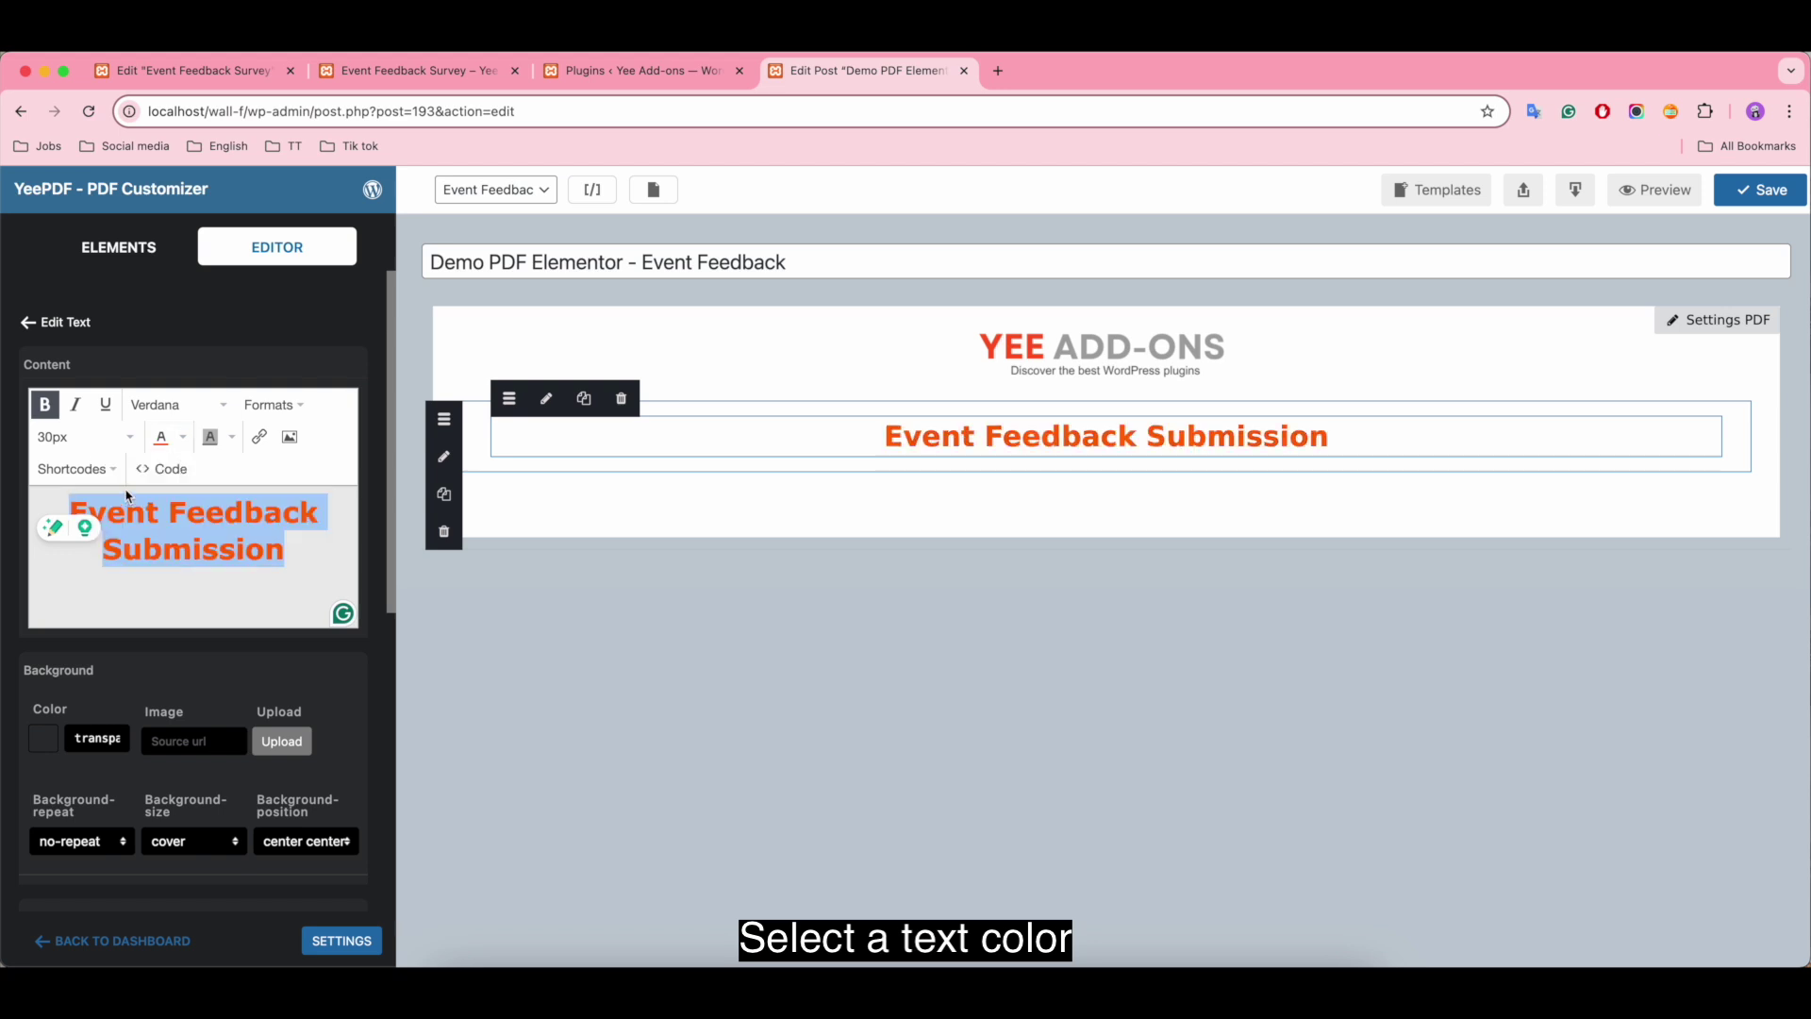
left_click(998, 71)
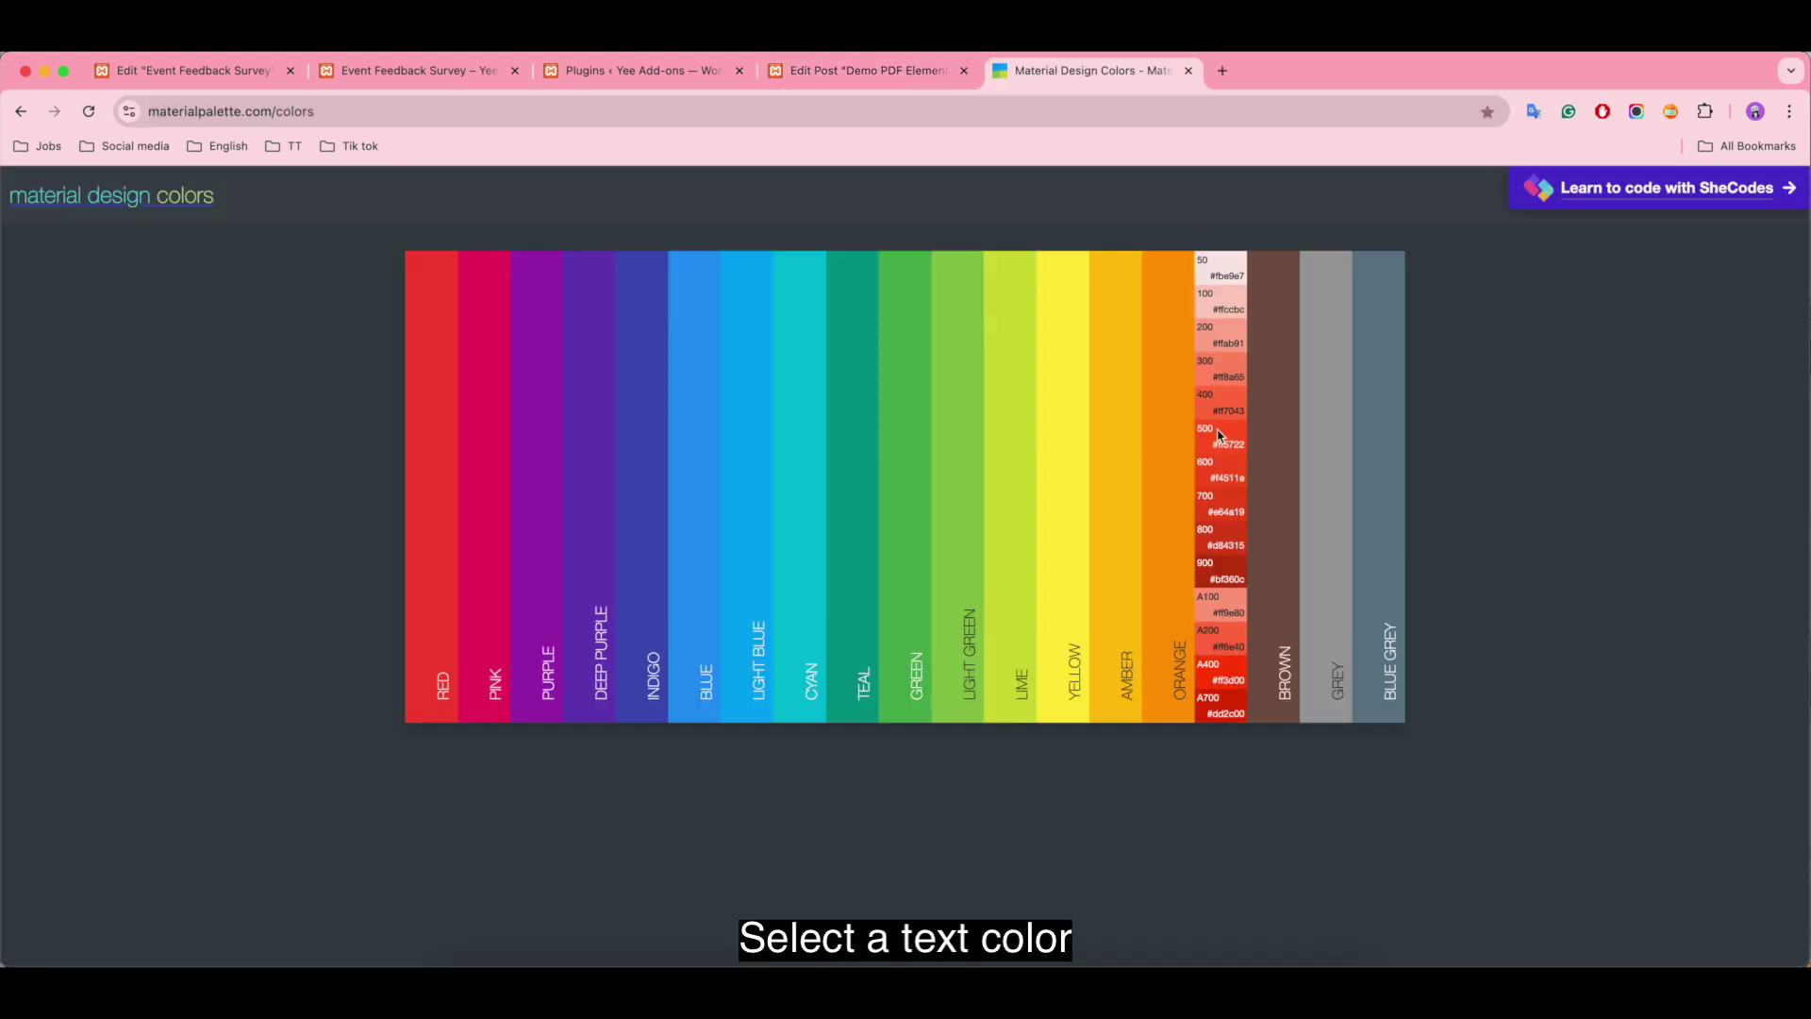
left_click(1220, 436)
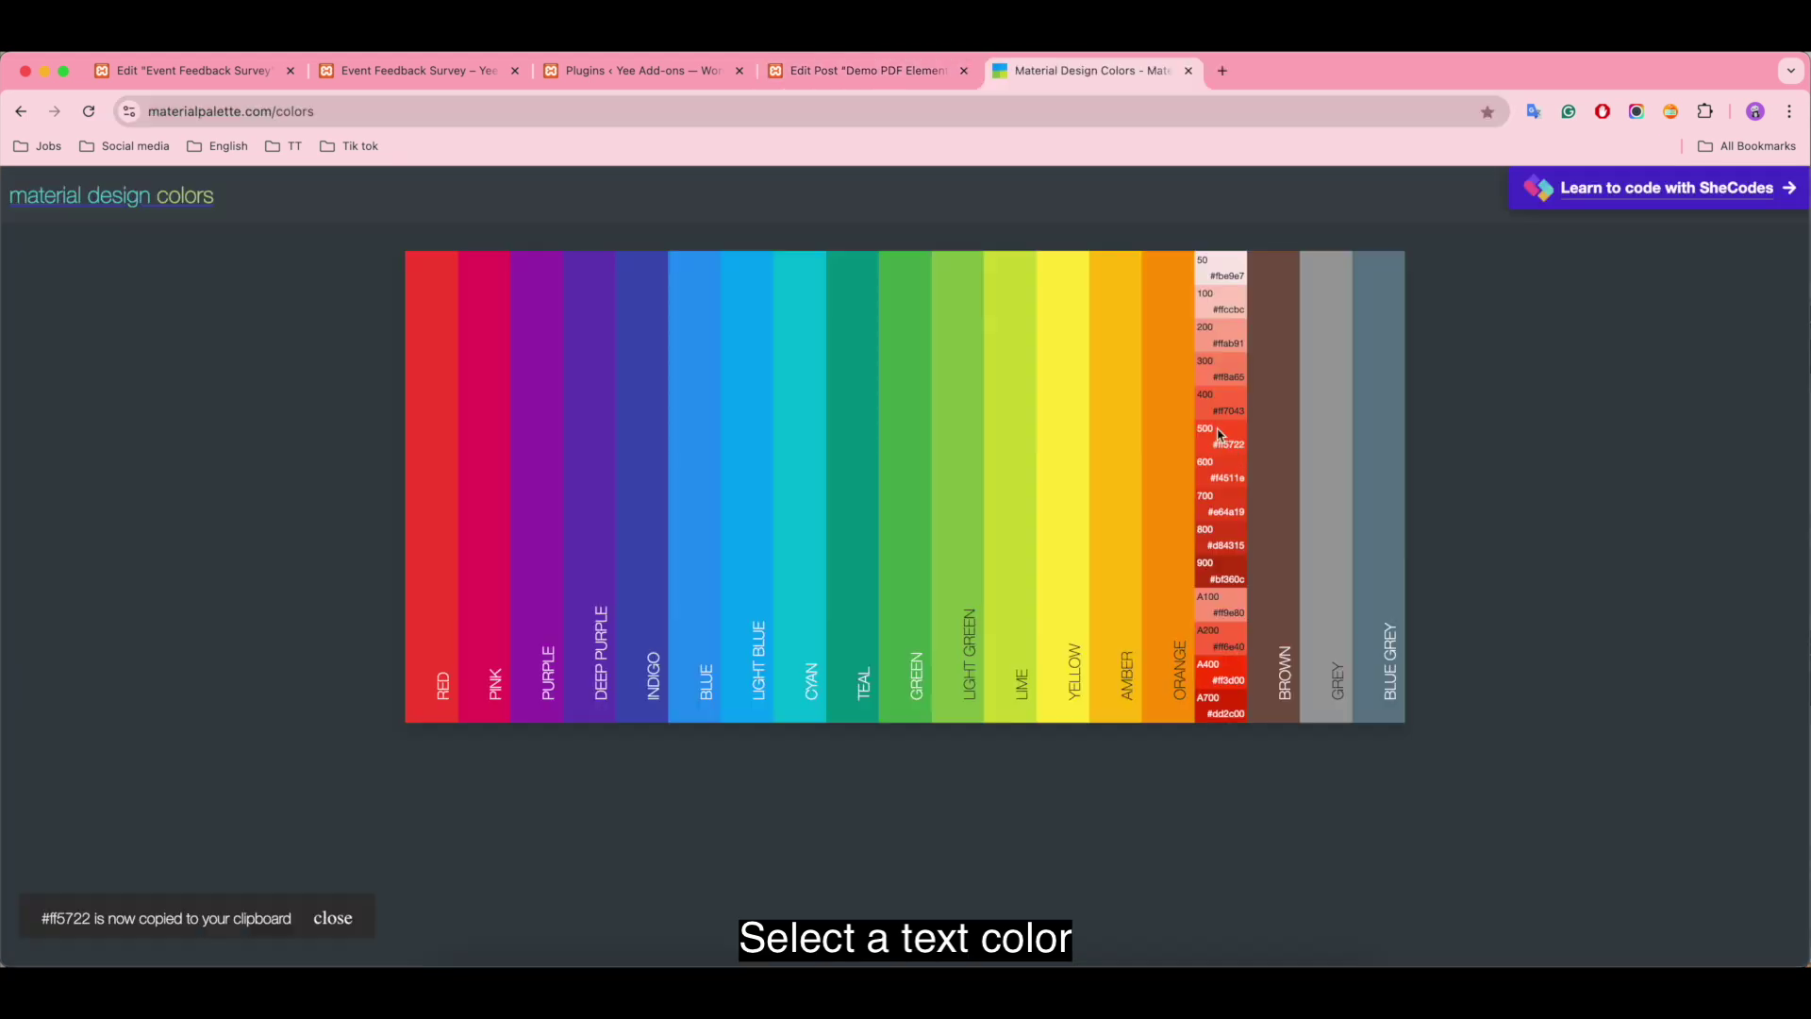
left_click(903, 75)
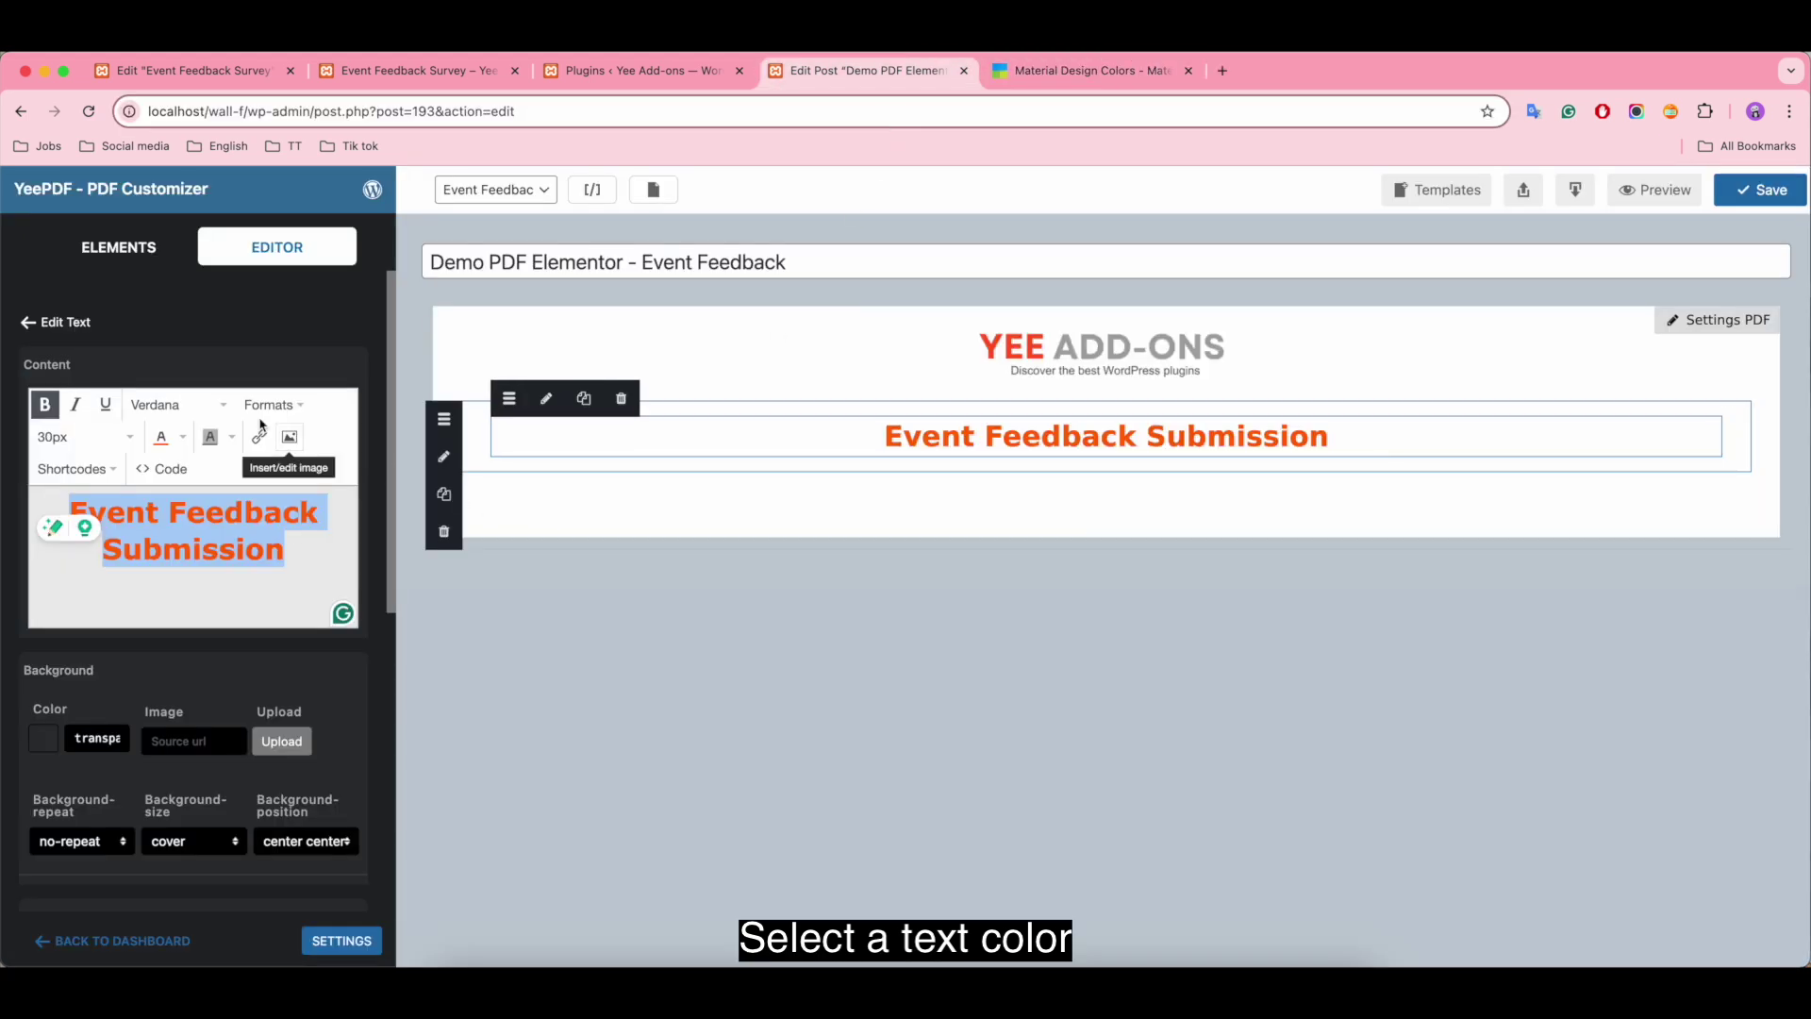
Step: Apply the custom colour #ff5722 to the heading
left_click(183, 437)
left_click(170, 576)
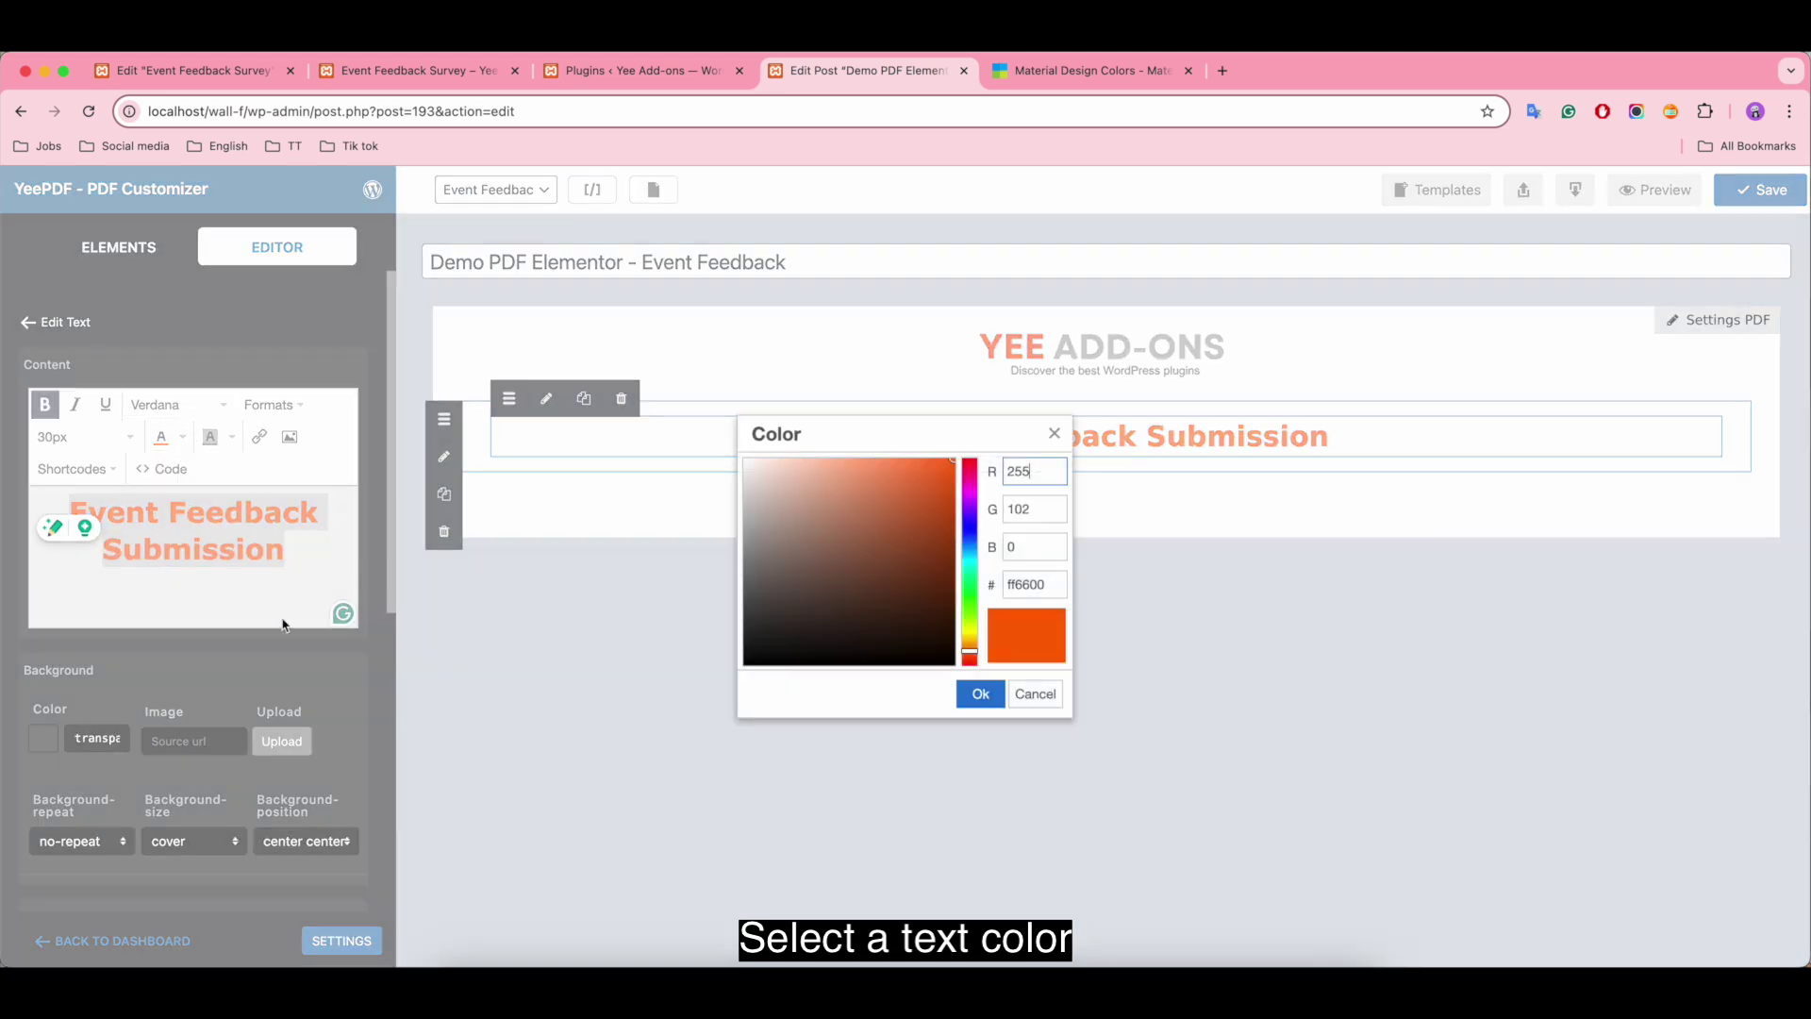
left_click(1048, 585)
key("super+a")
key("BackSpace")
type("#ff5722")
left_click(1050, 548)
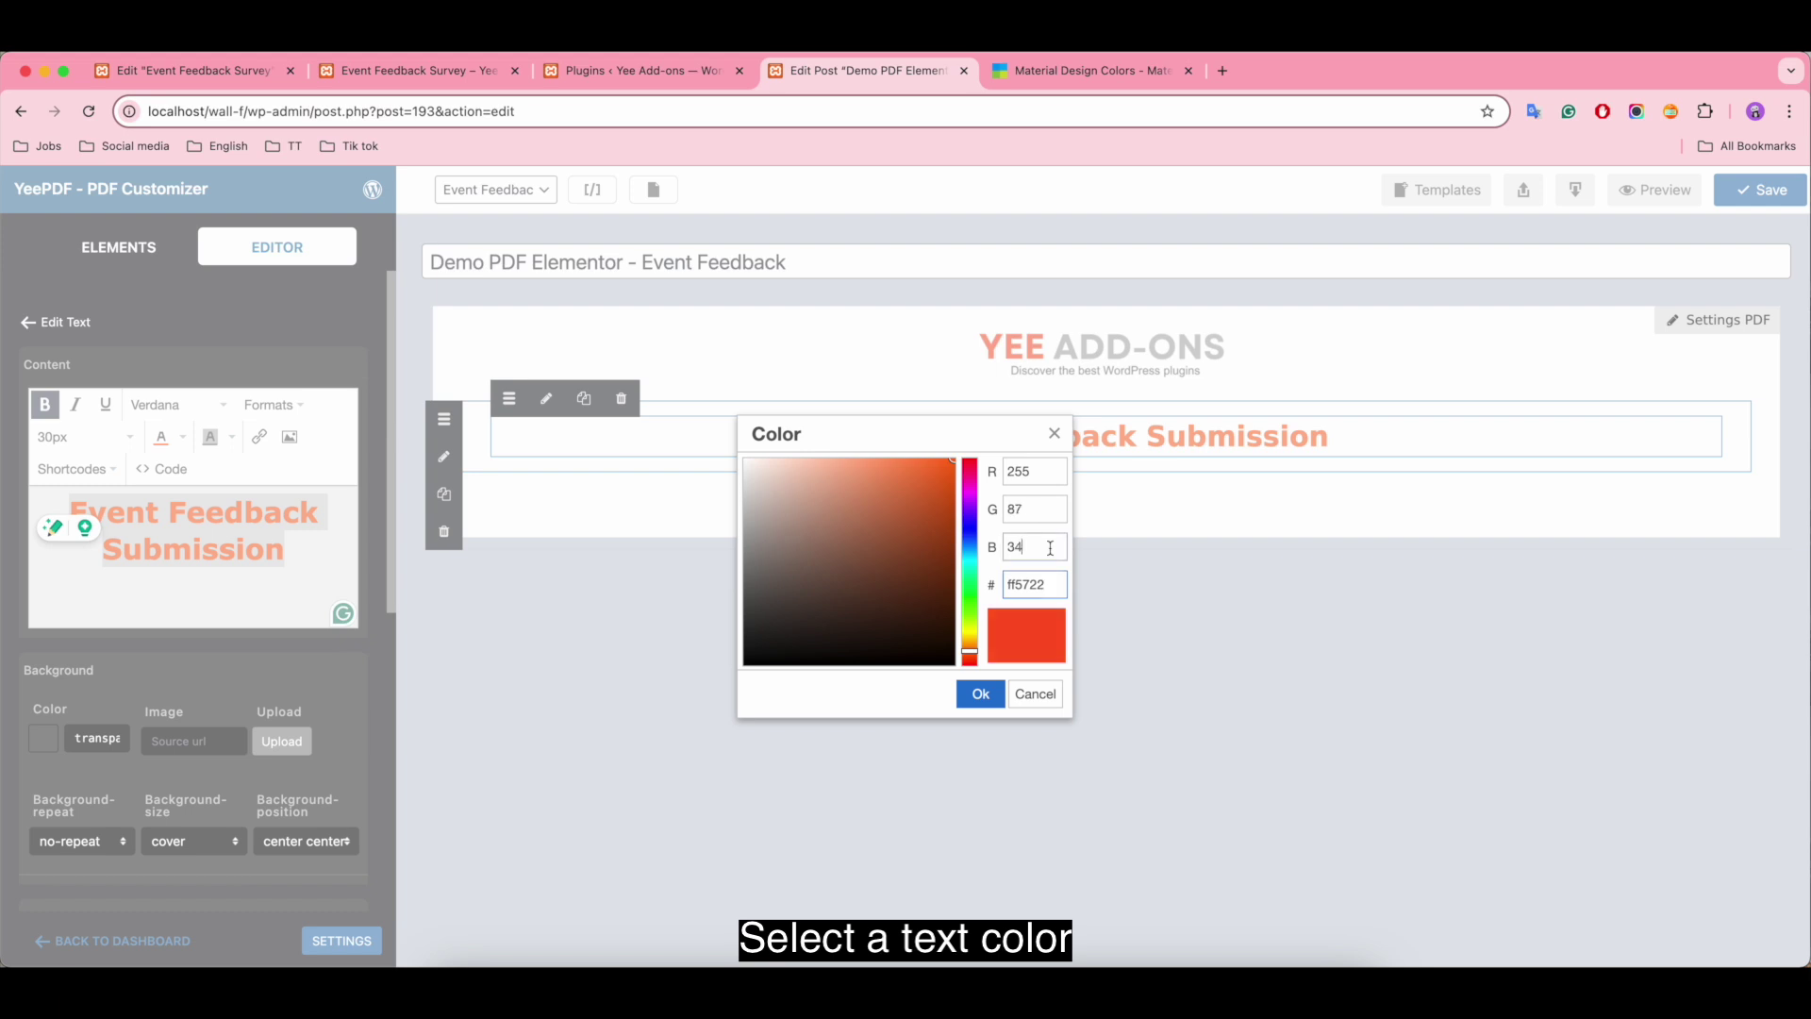
left_click(981, 696)
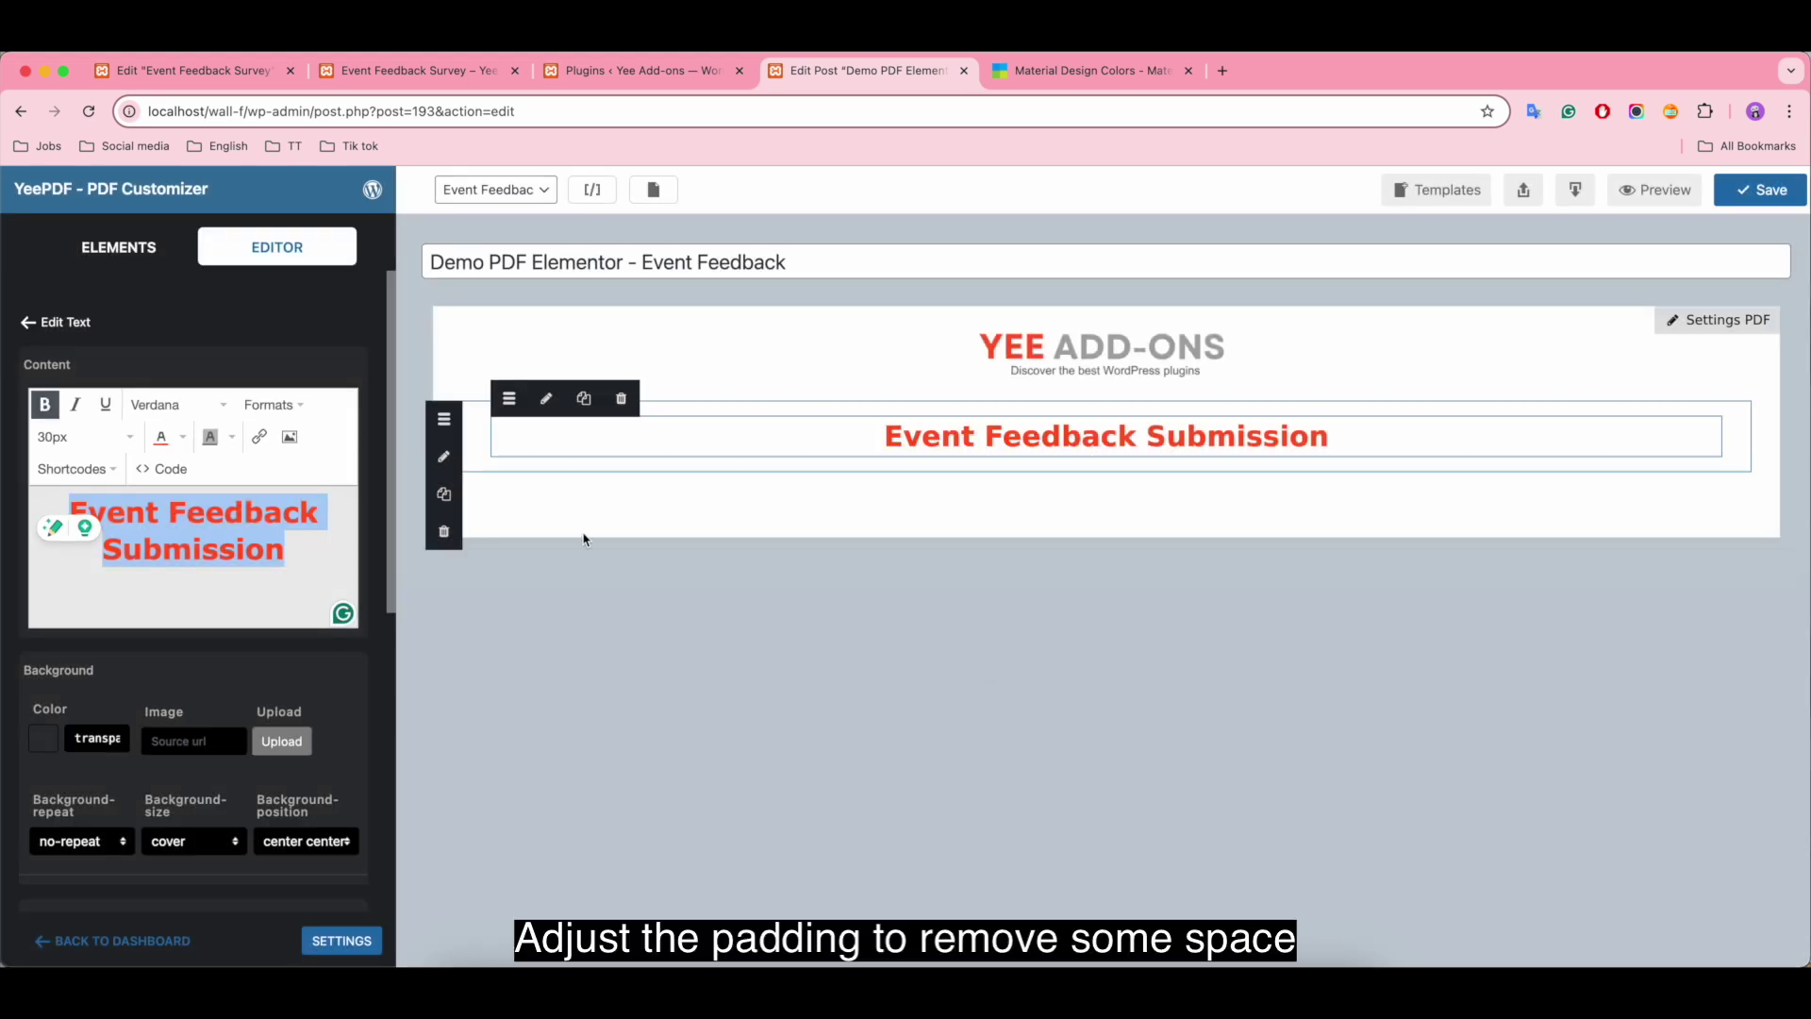
Step: Set the heading row's padding to top 0 and bottom 5, and add a Text element beneath it
left_click(481, 429)
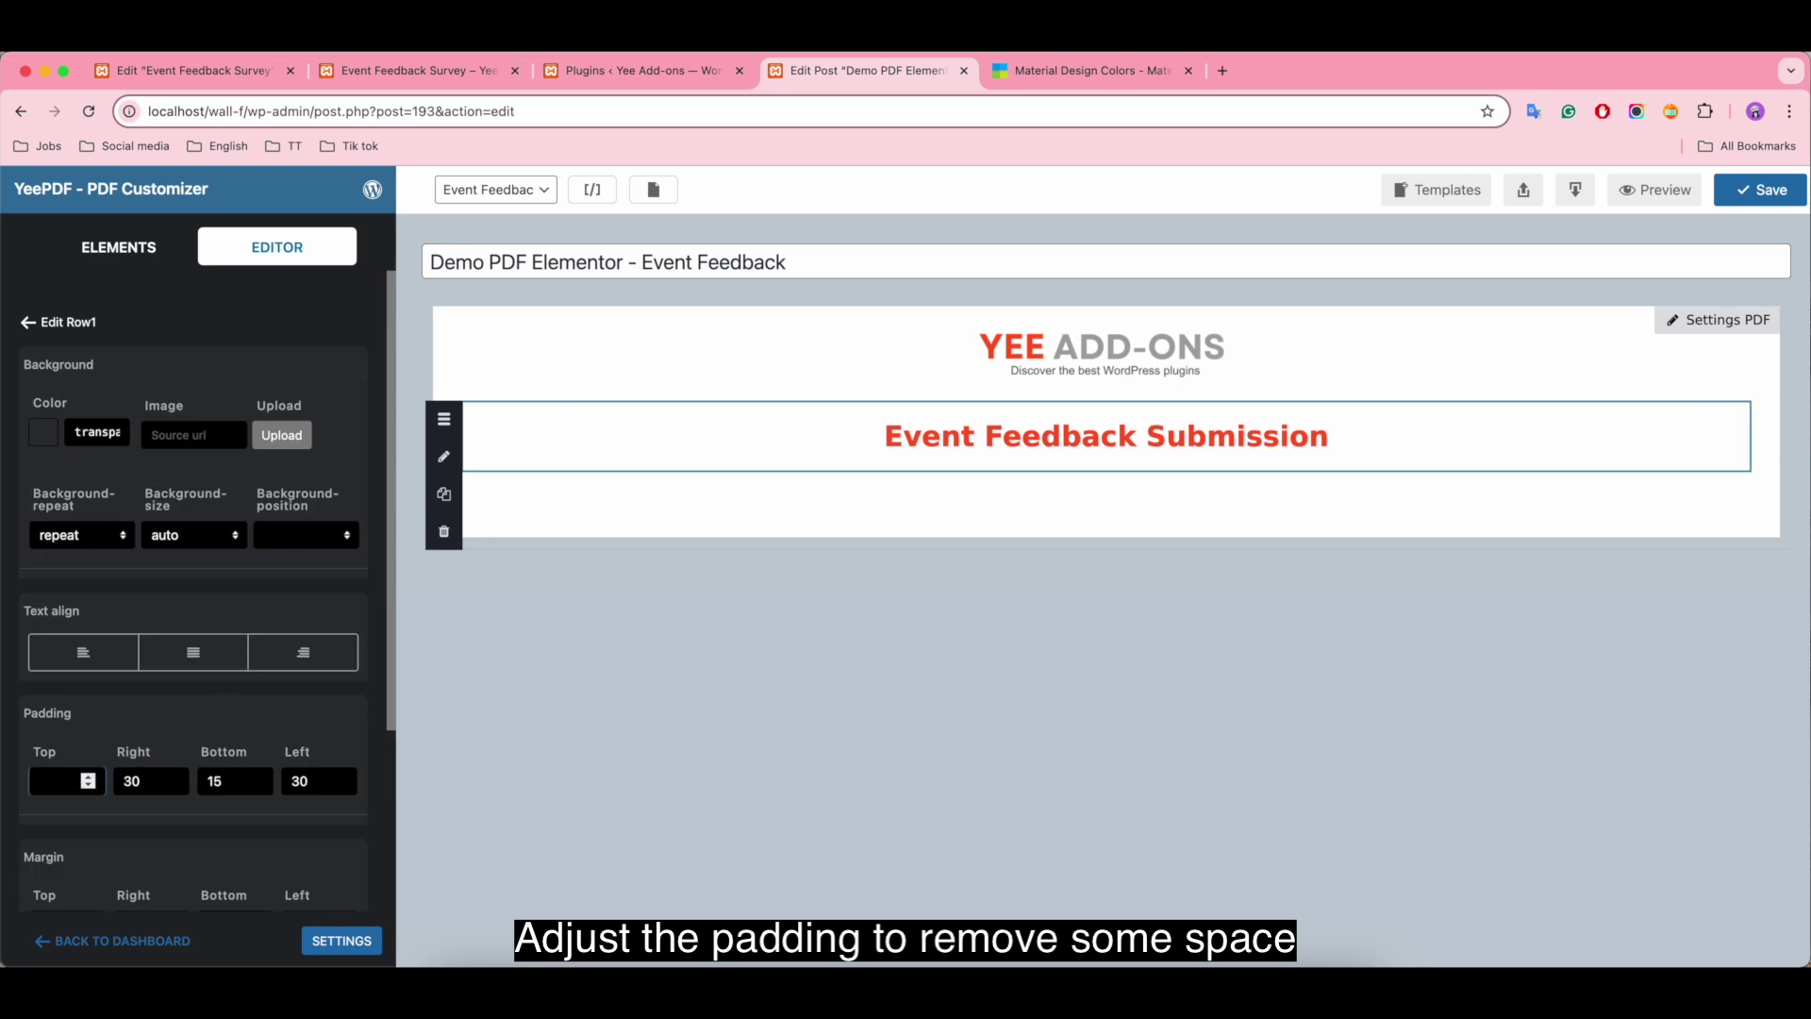
left_click(215, 783)
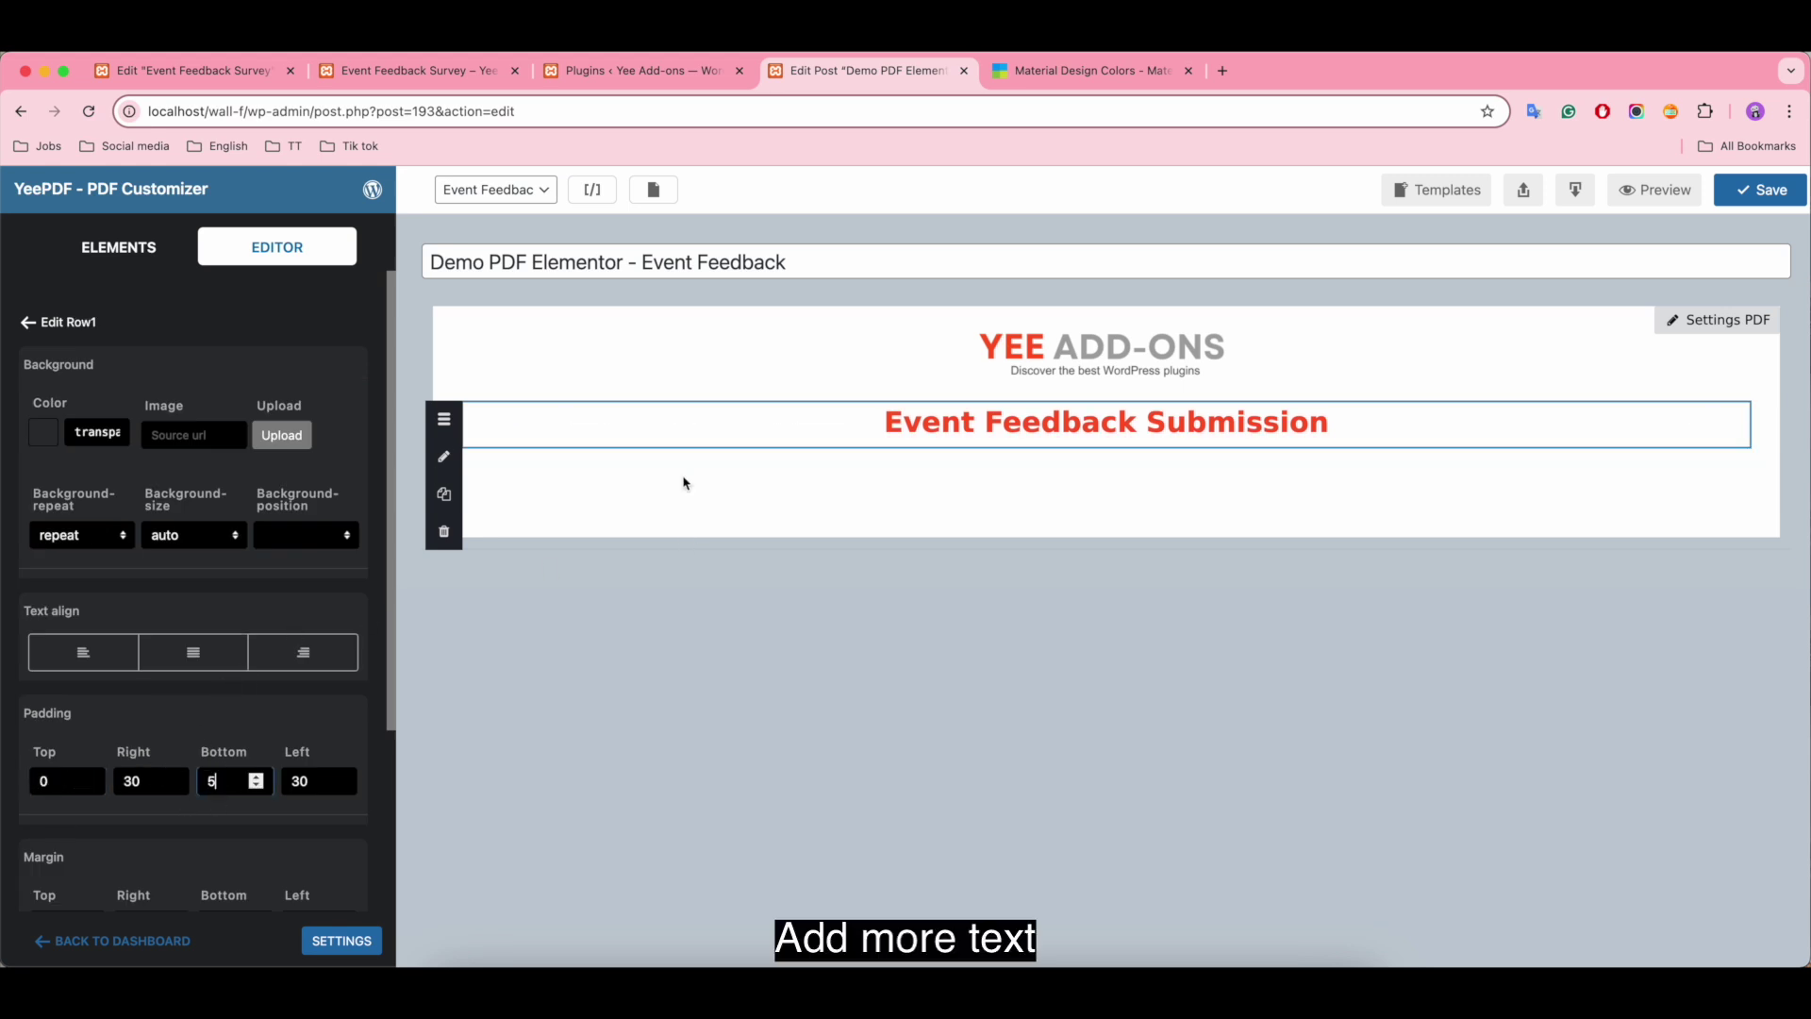
left_click(119, 247)
left_click_drag(94, 395, 887, 458)
Step: Replace the placeholder with a centred 'September 25, 2024' line and add a one-column row below
left_click(887, 453)
left_click_drag(259, 520, 12, 501)
type("Se")
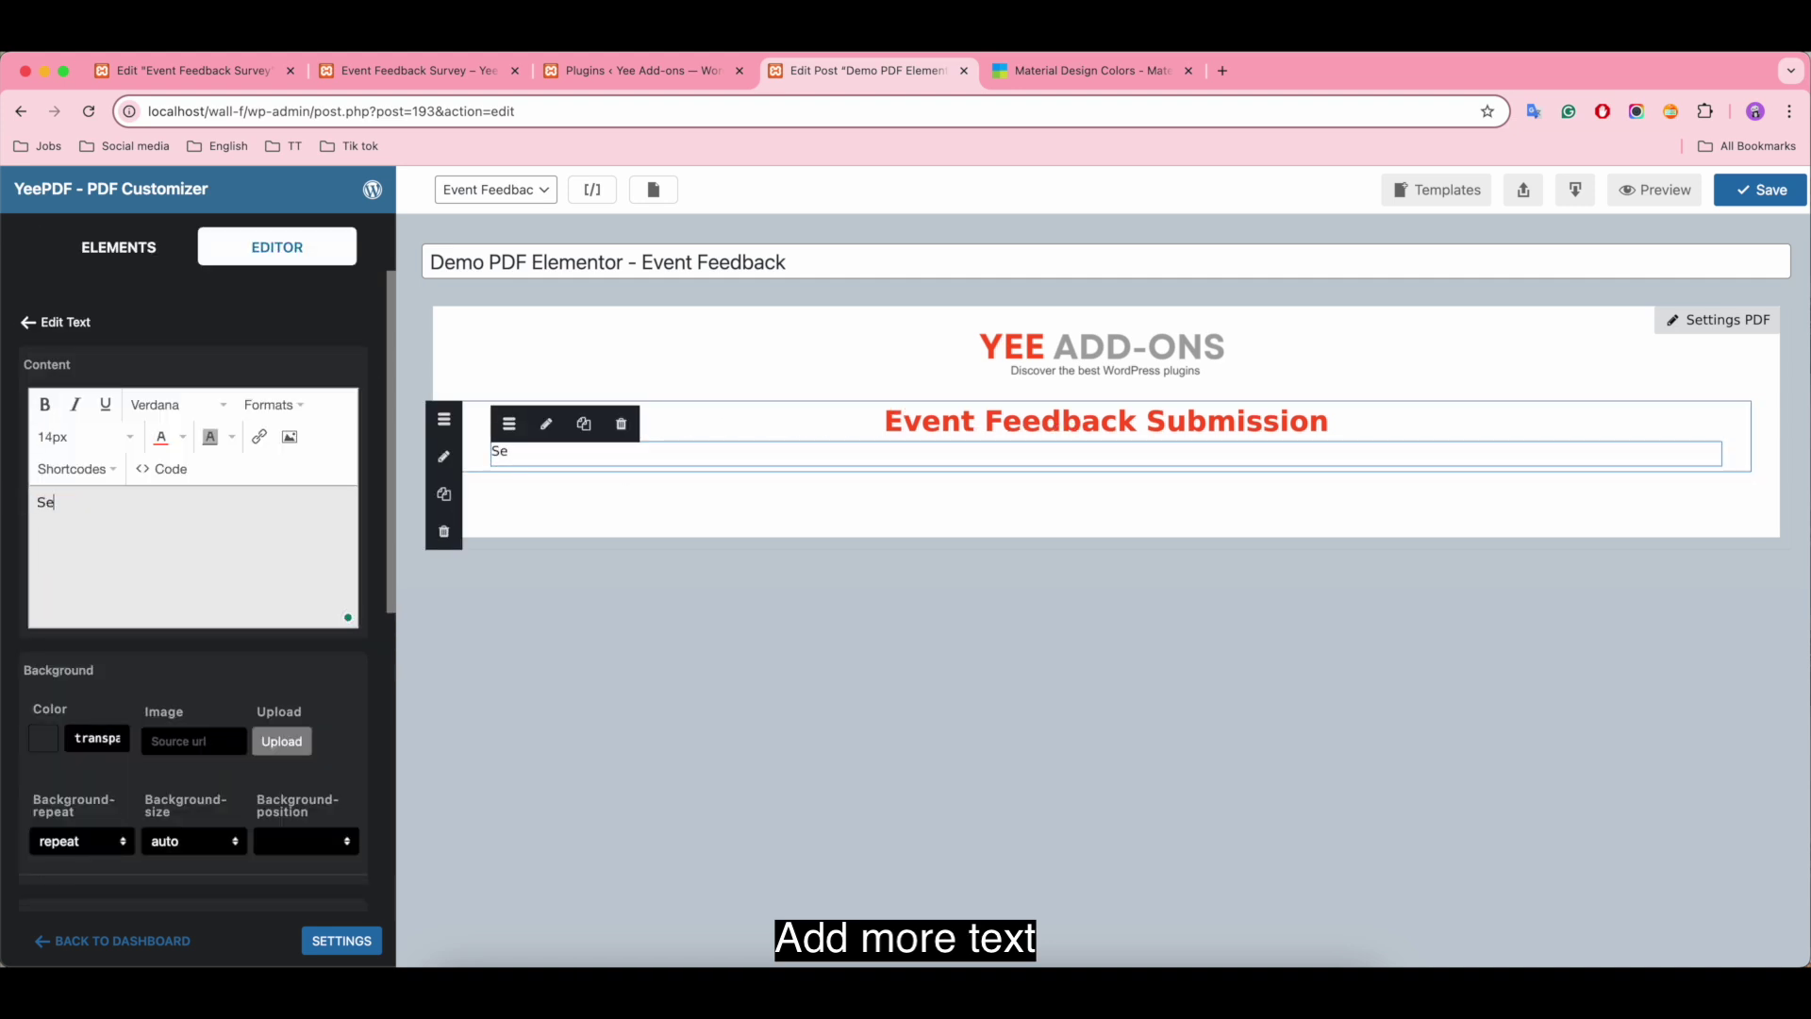
type("ptember 25, 2024")
key("super+a")
left_click(269, 412)
mouse_move(283, 517)
left_click(443, 545)
left_click(119, 247)
left_click_drag(111, 686, 525, 491)
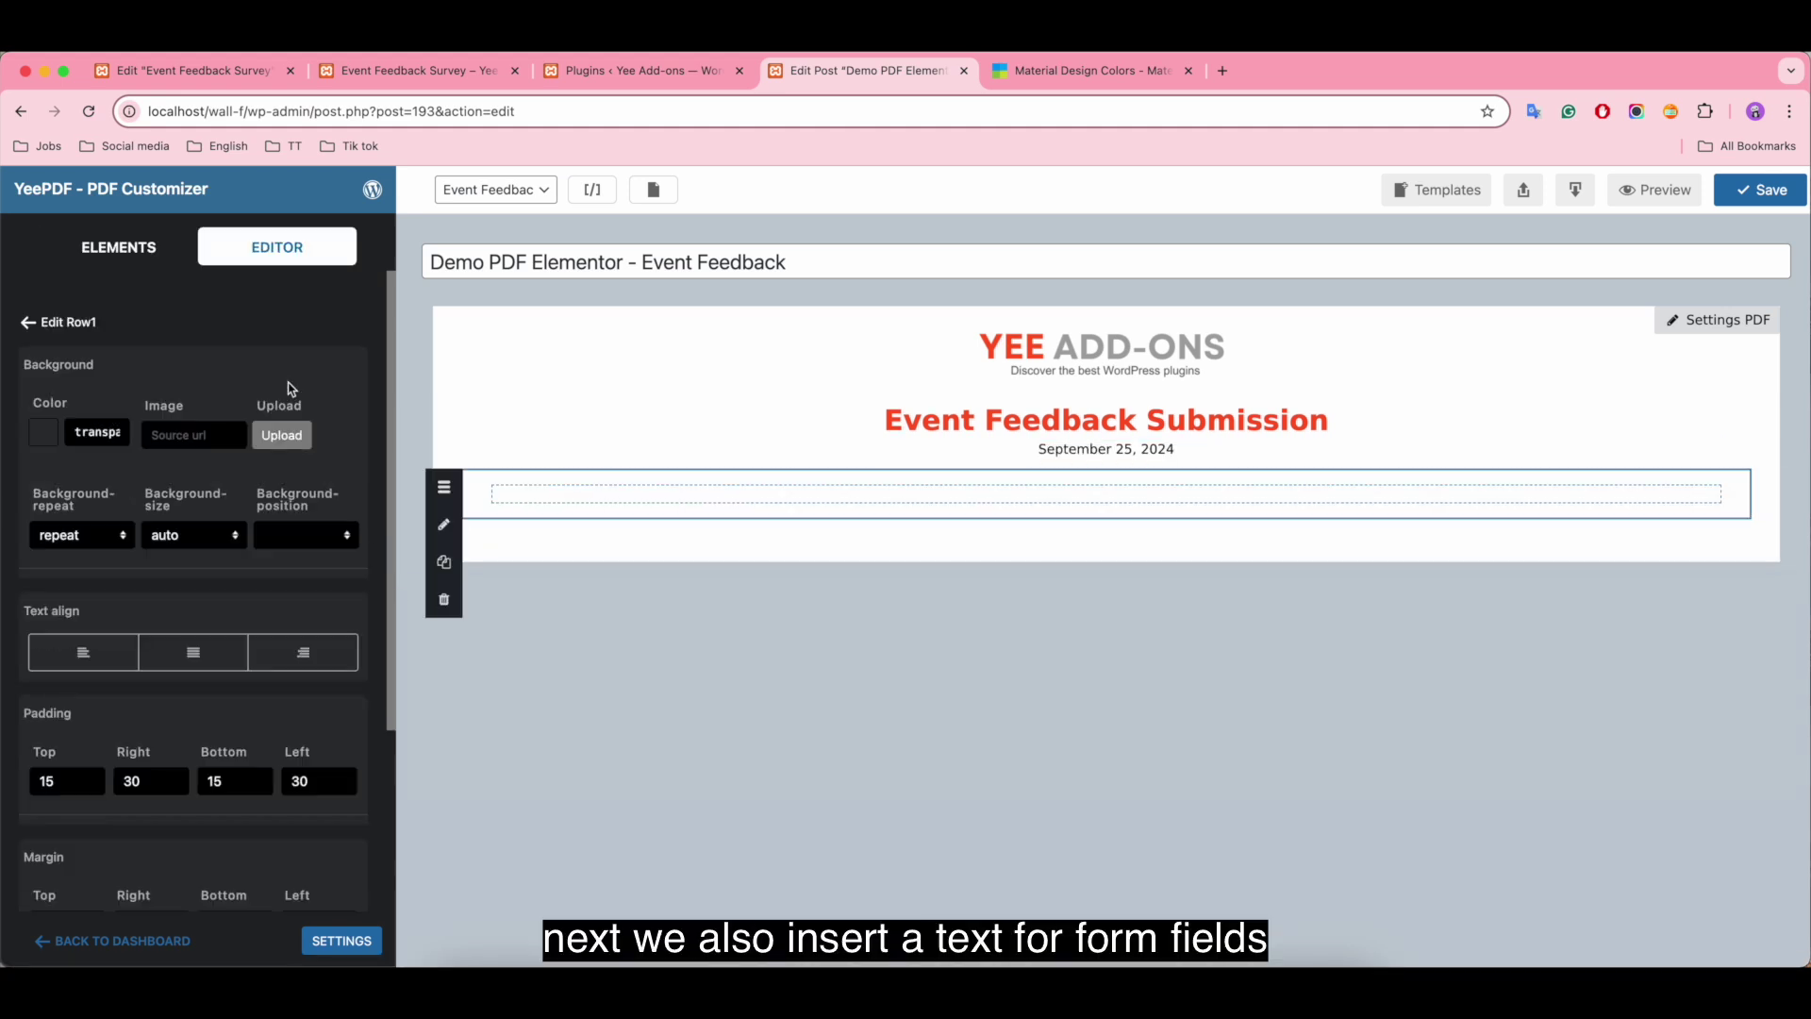
Step: Add a Text element to the new row and delete its placeholder text
left_click(118, 246)
left_click_drag(76, 379, 671, 513)
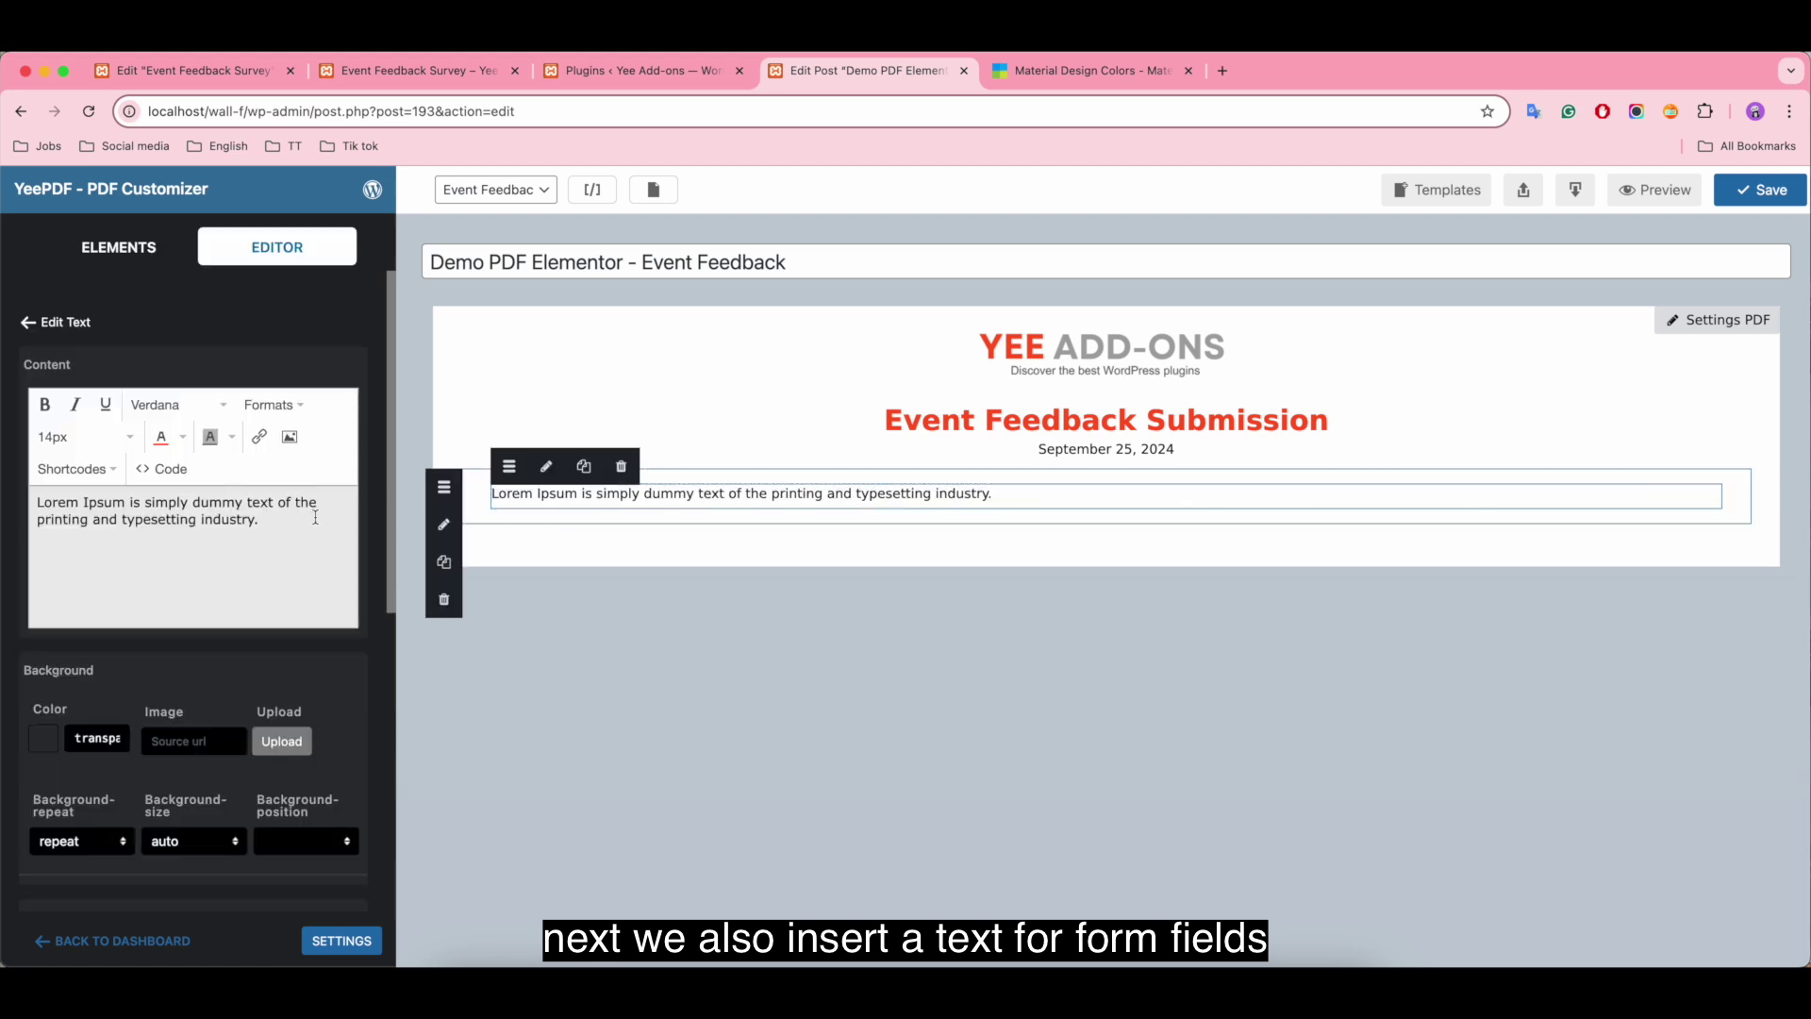
left_click_drag(314, 518, 8, 506)
key("BackSpace")
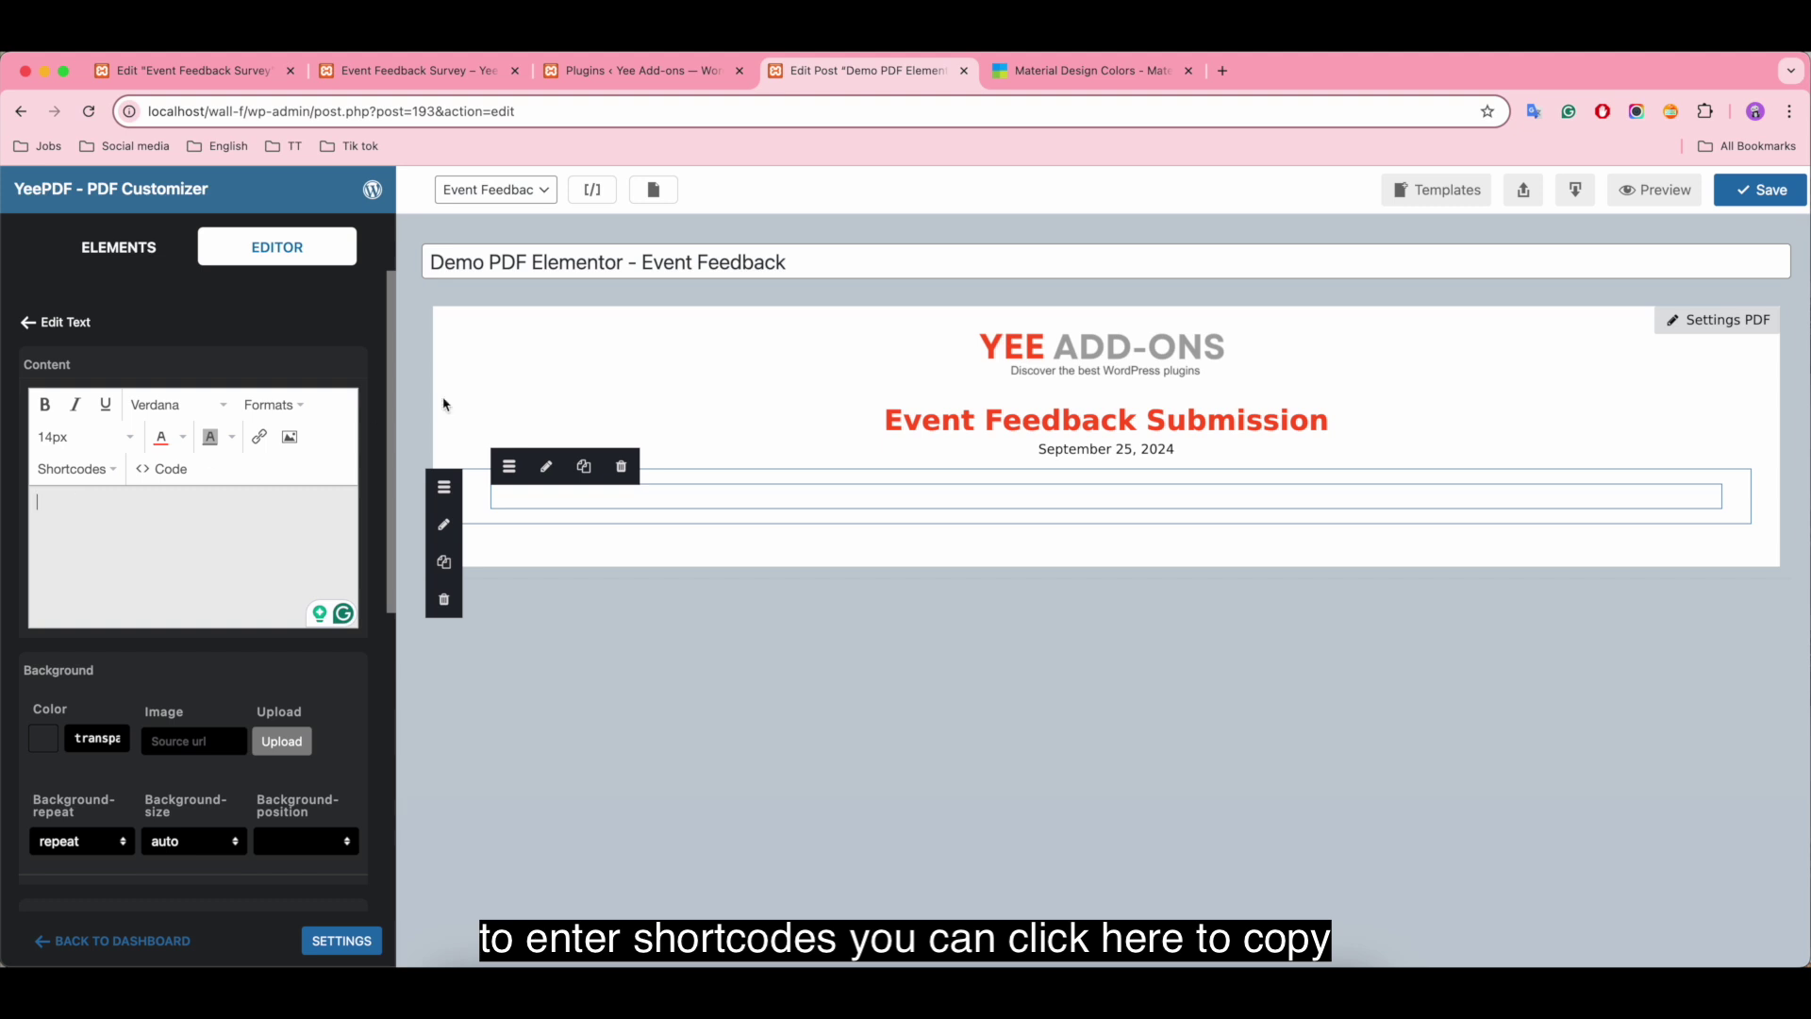
Step: Insert the Elementor Form 'All Submitted Fields' shortcode [all-fields] into the text block
left_click(593, 190)
scroll(780, 667, "down", 1)
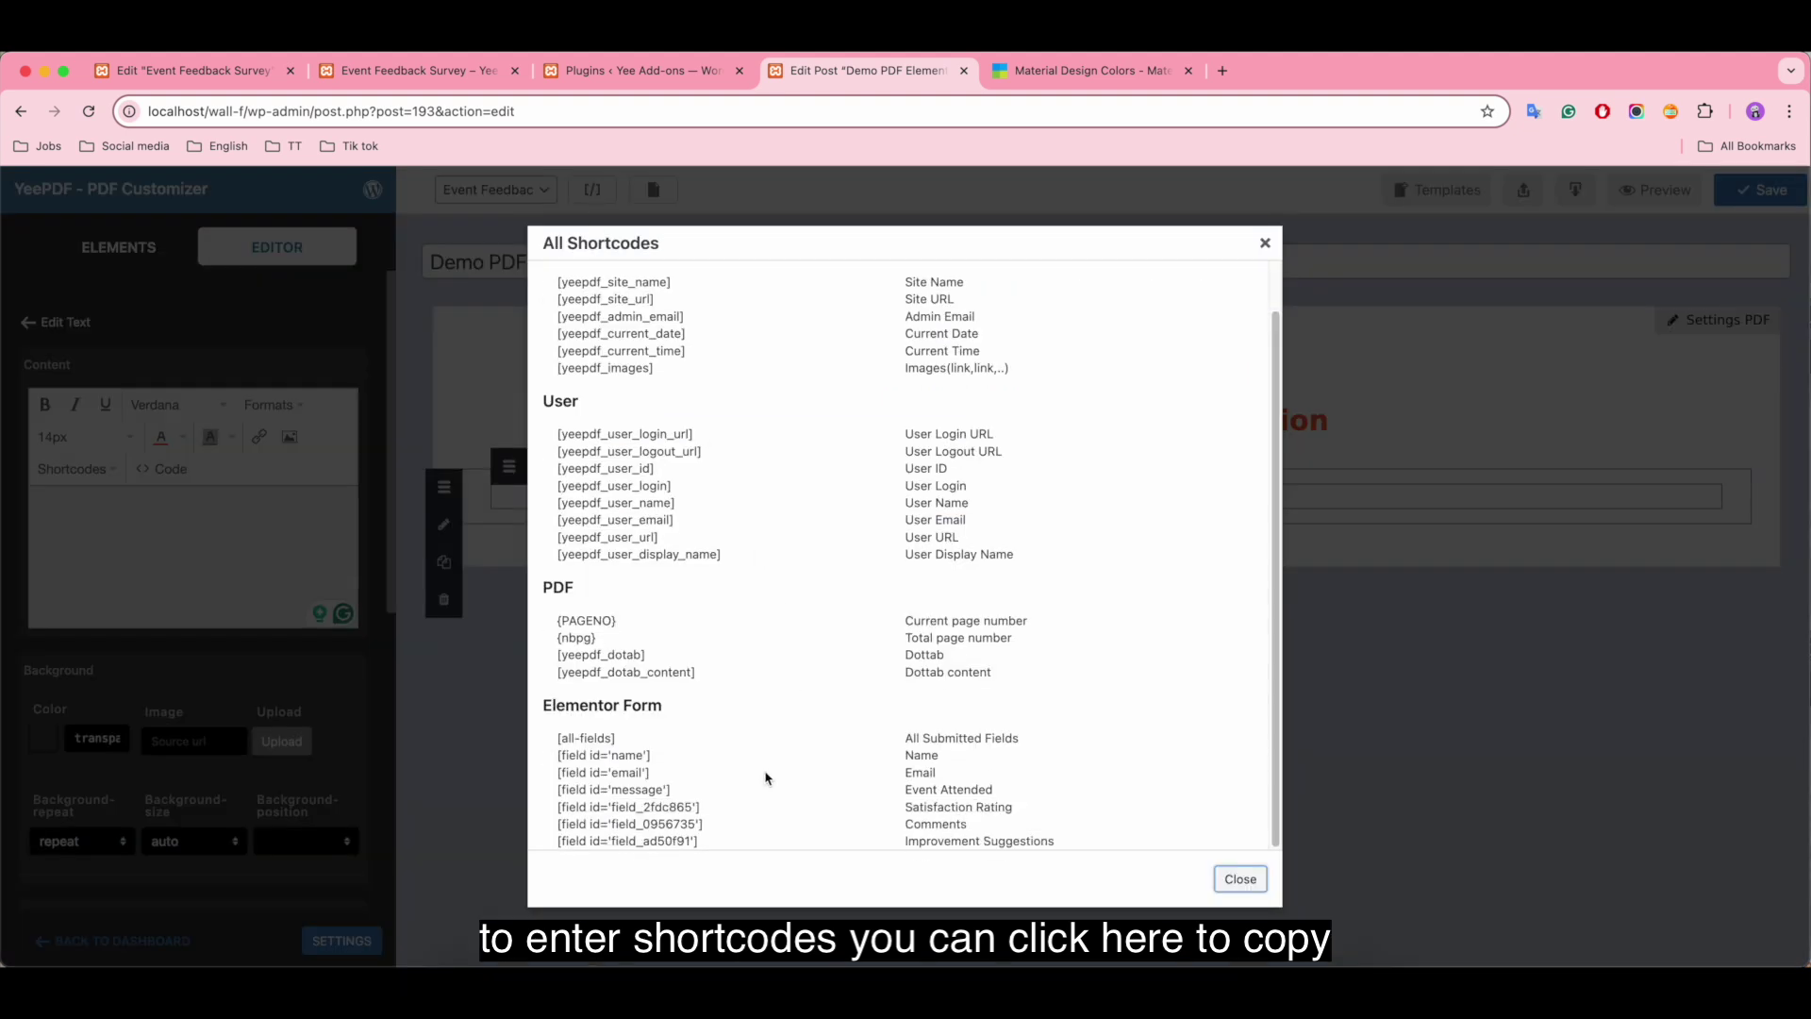
left_click(592, 752)
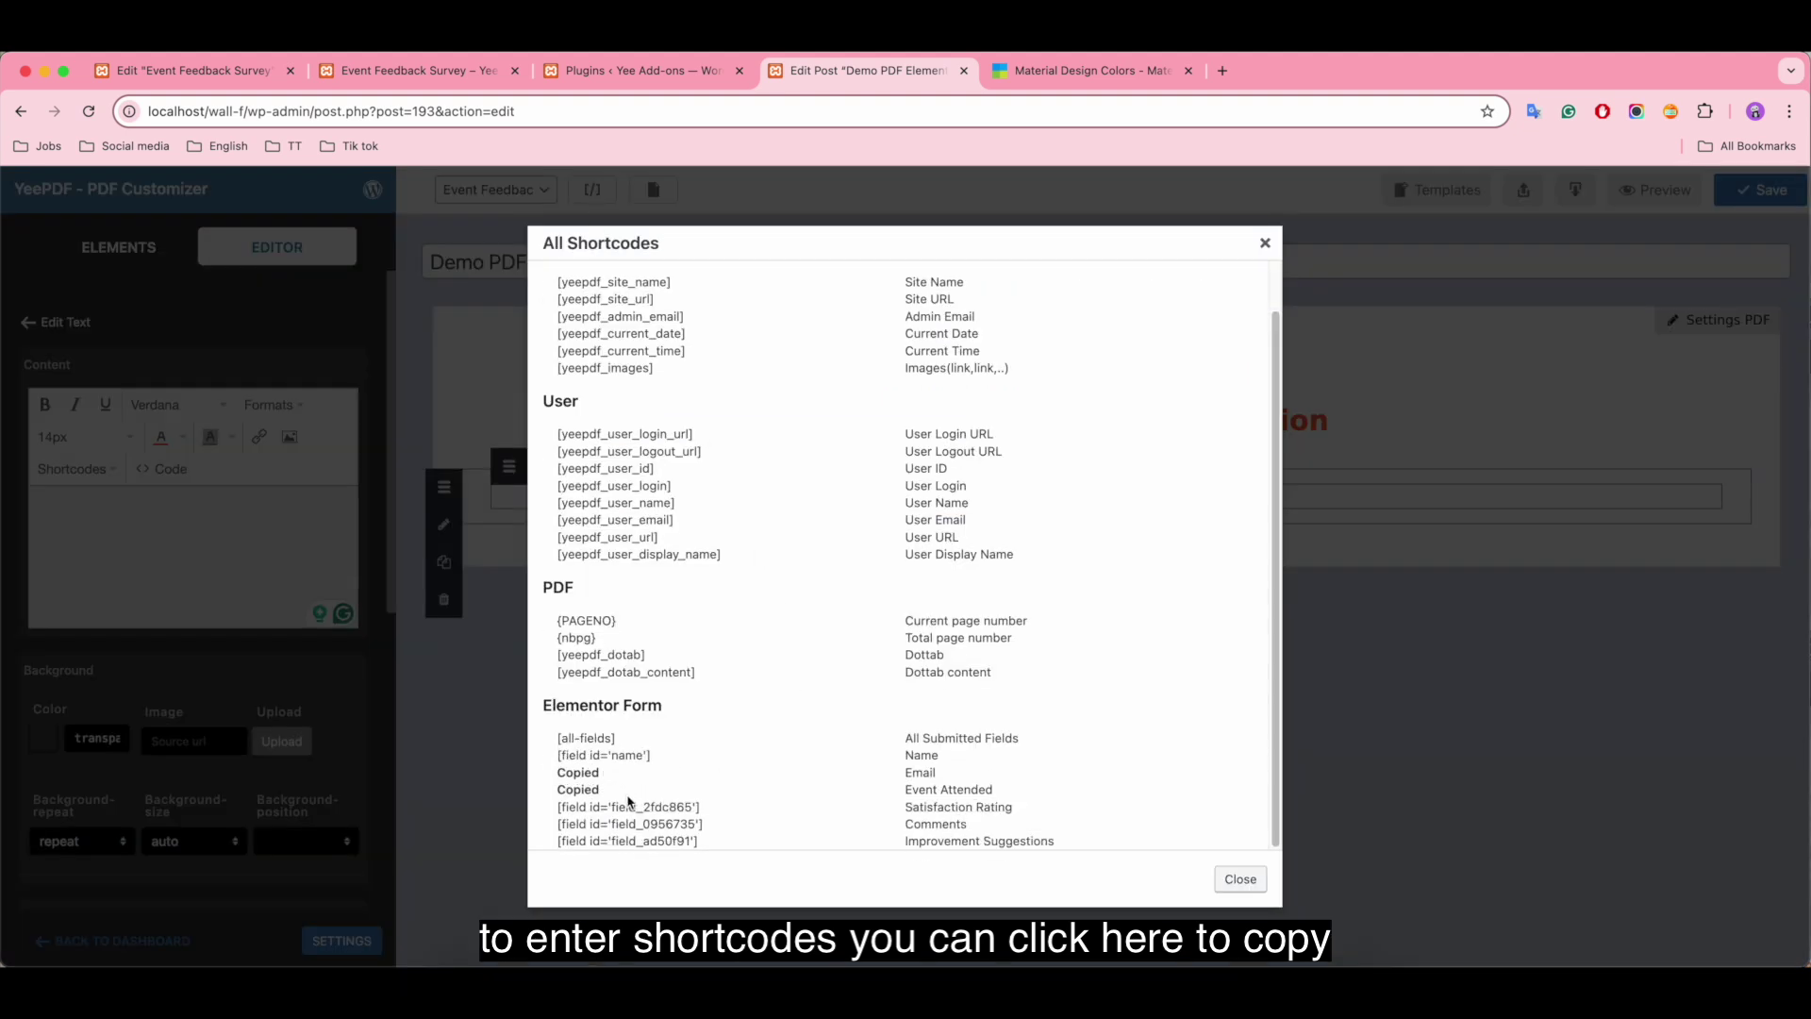
left_click(1243, 885)
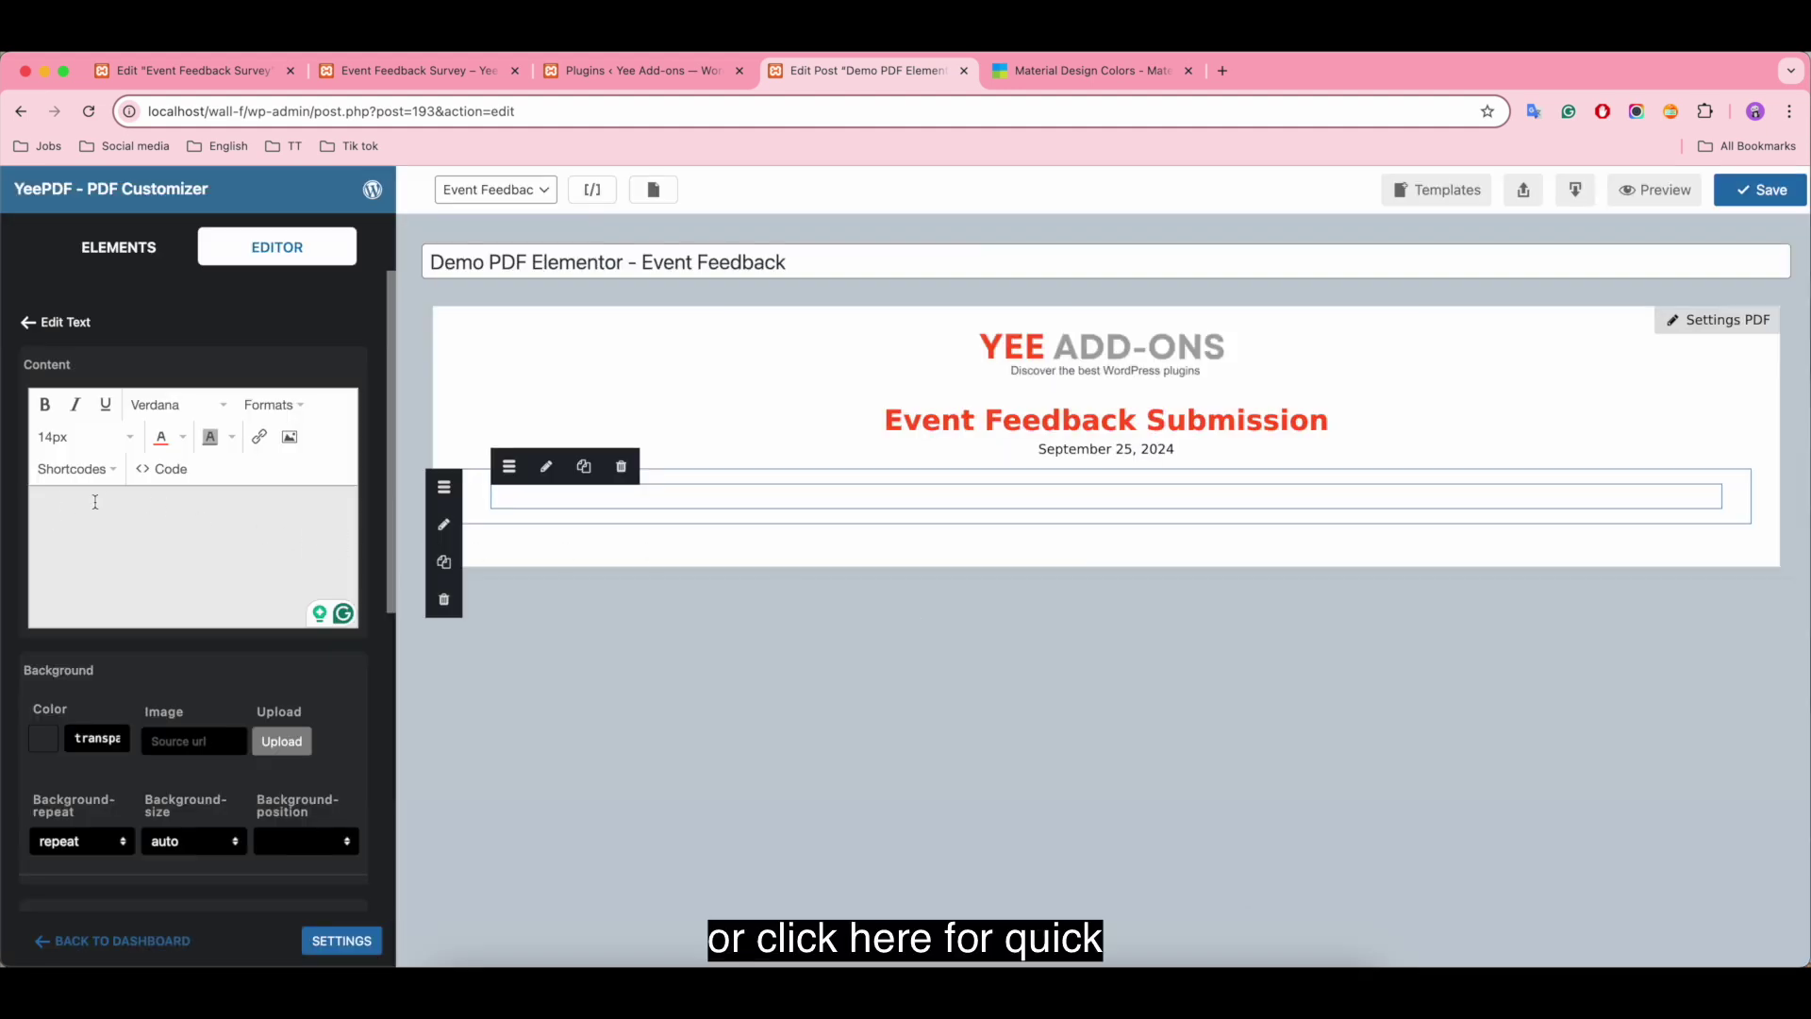
left_click(76, 470)
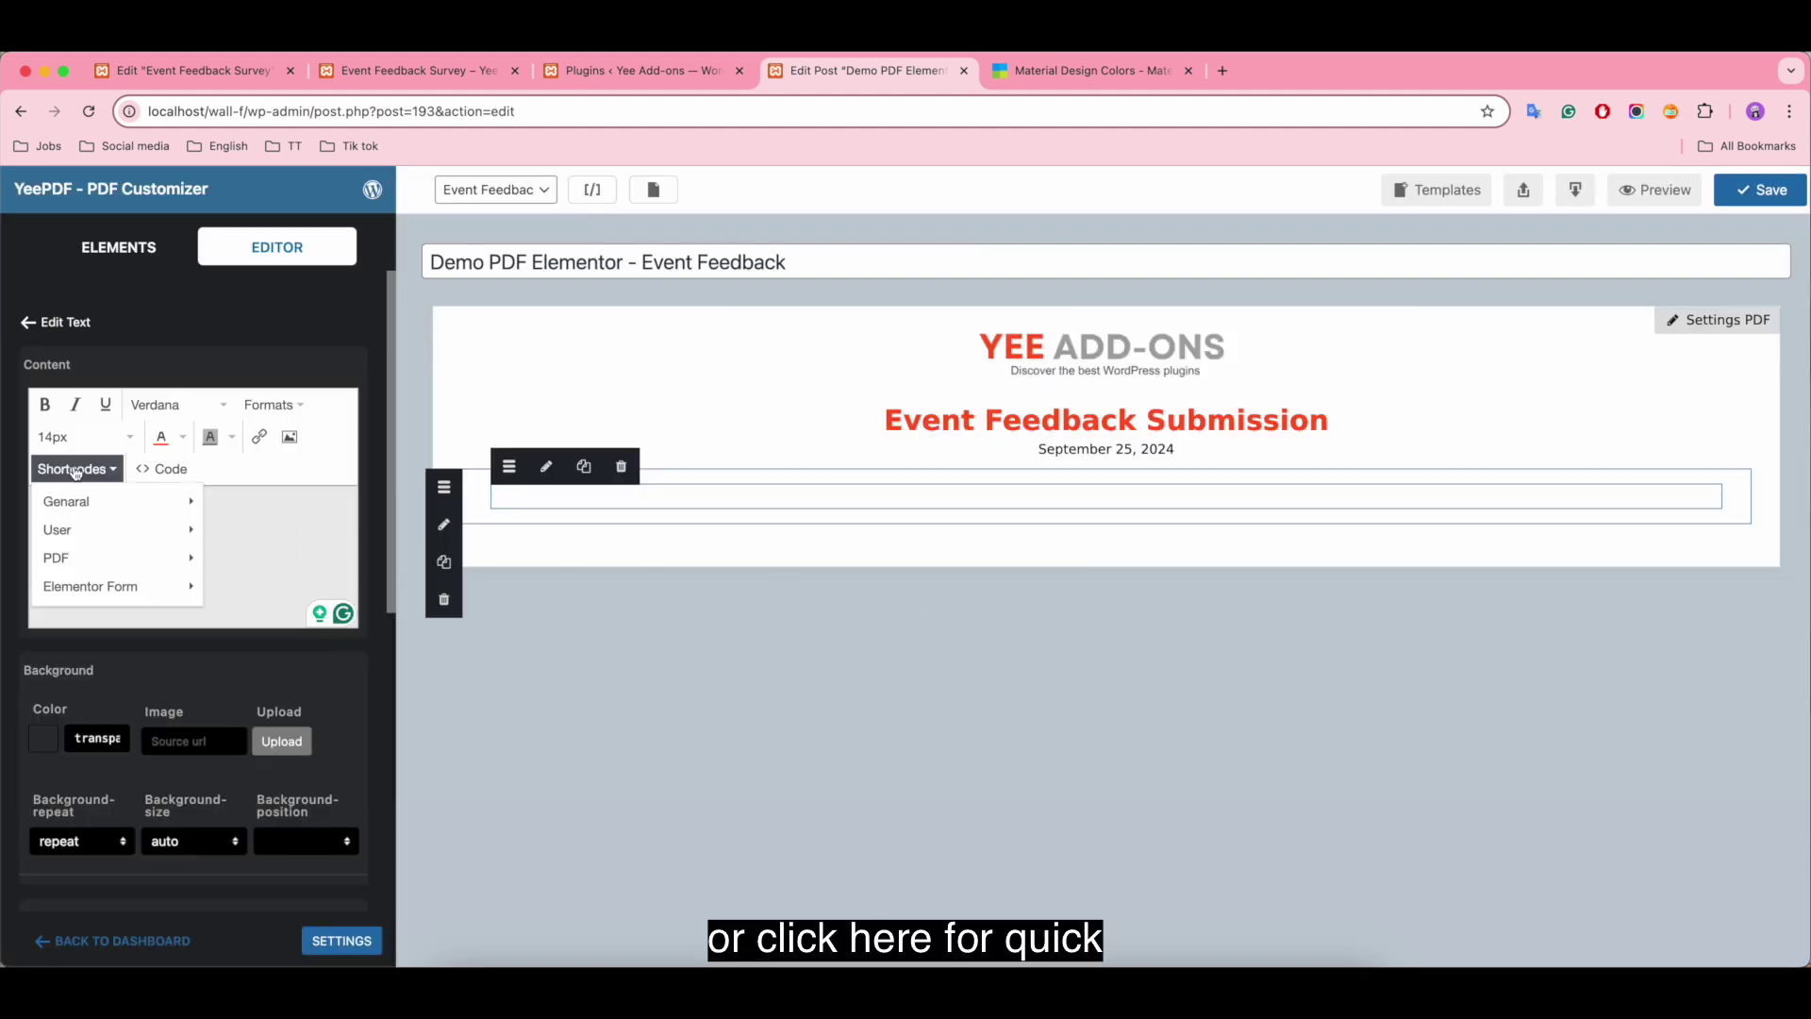
mouse_move(167, 592)
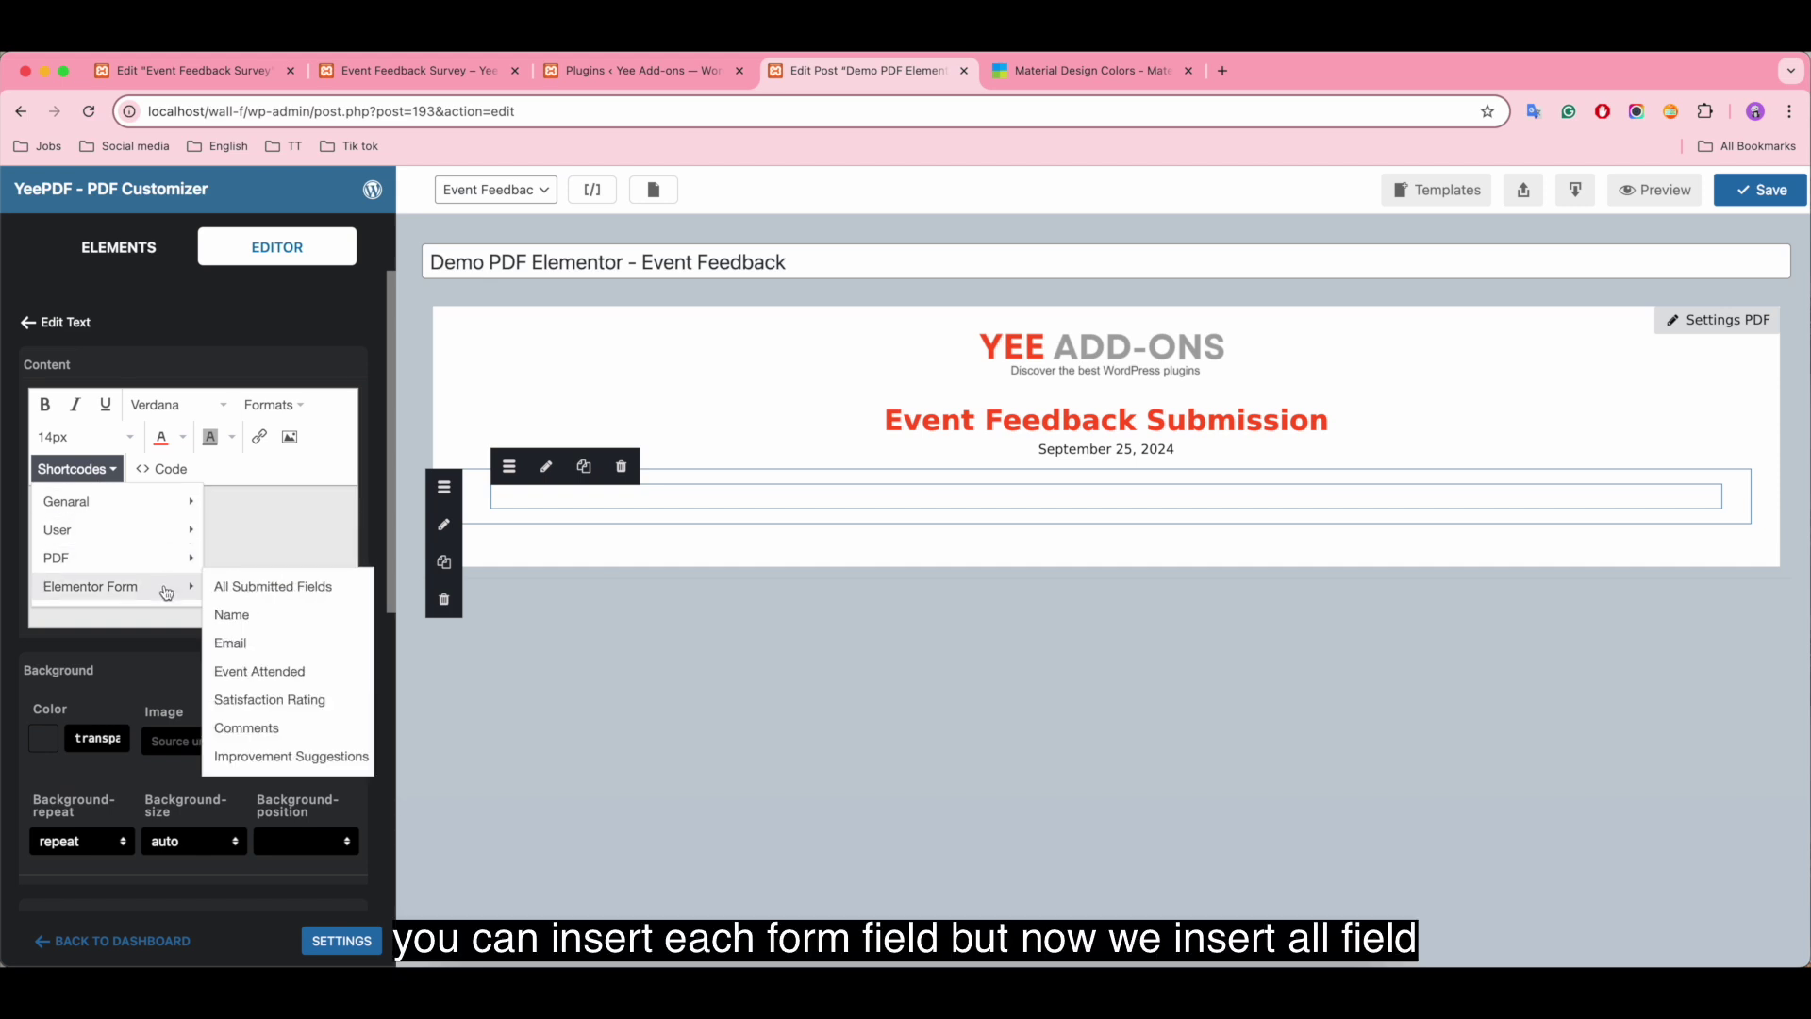
left_click(311, 588)
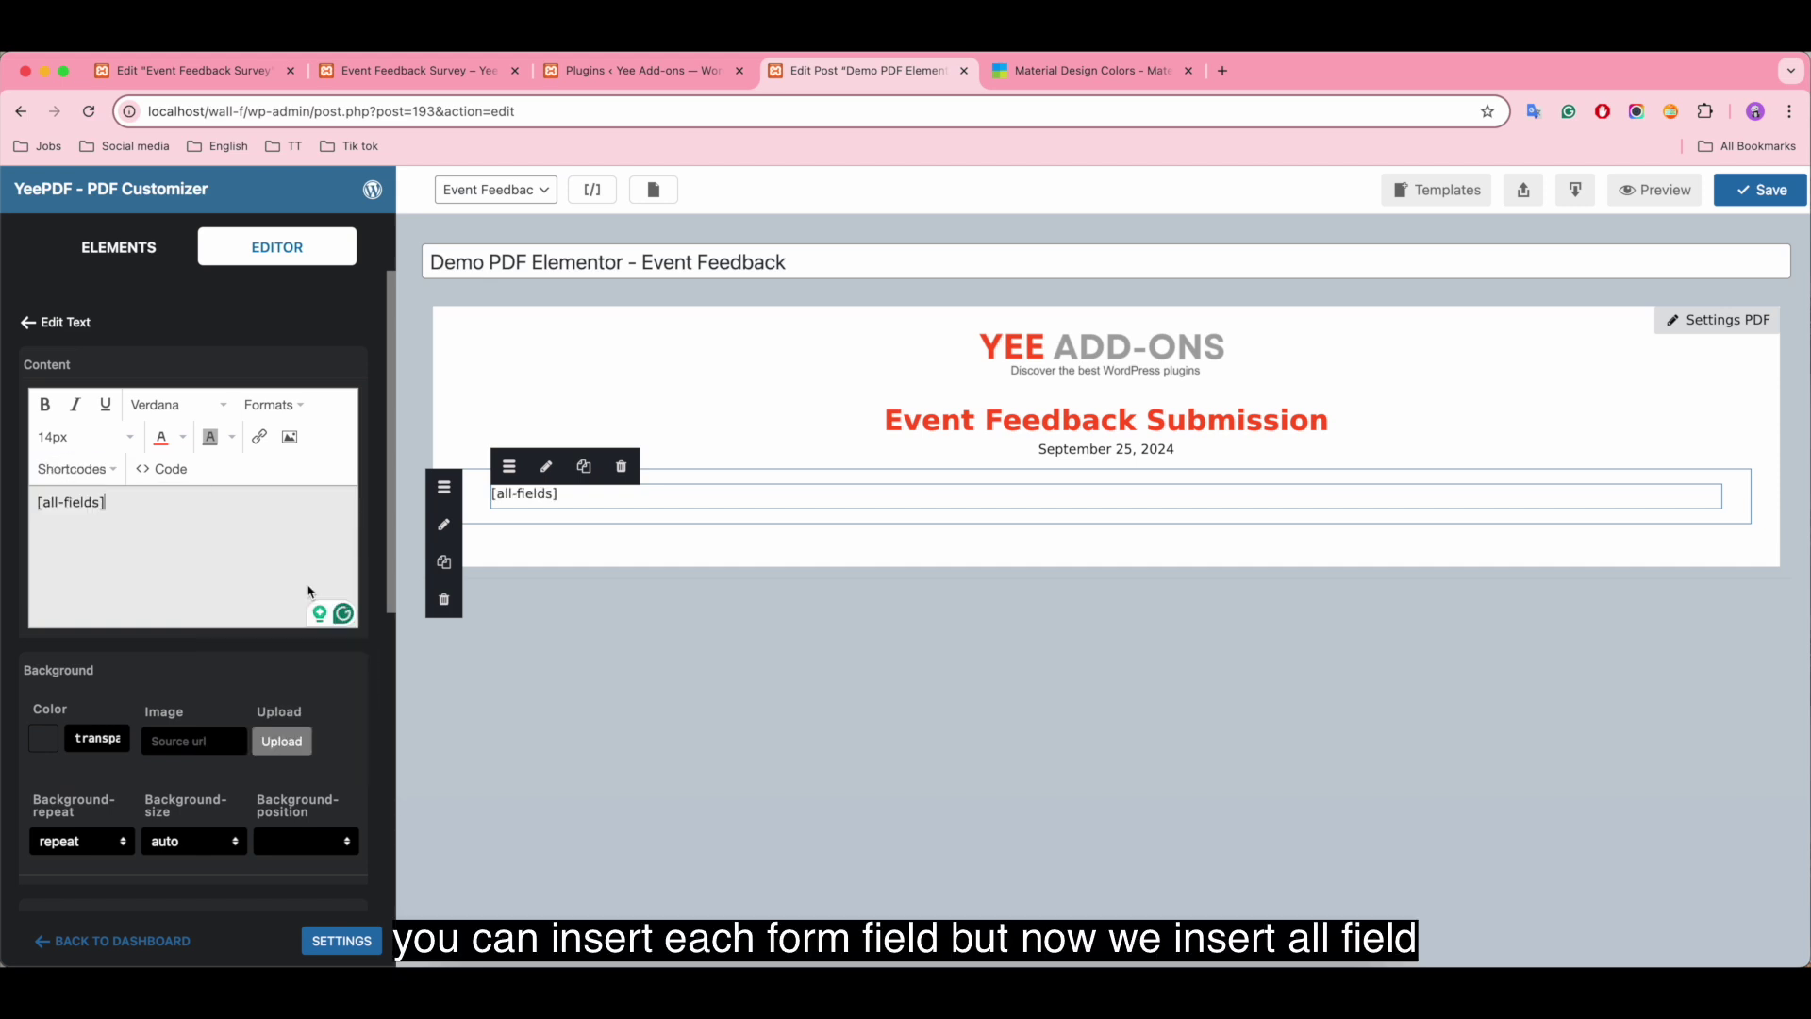
left_click(78, 248)
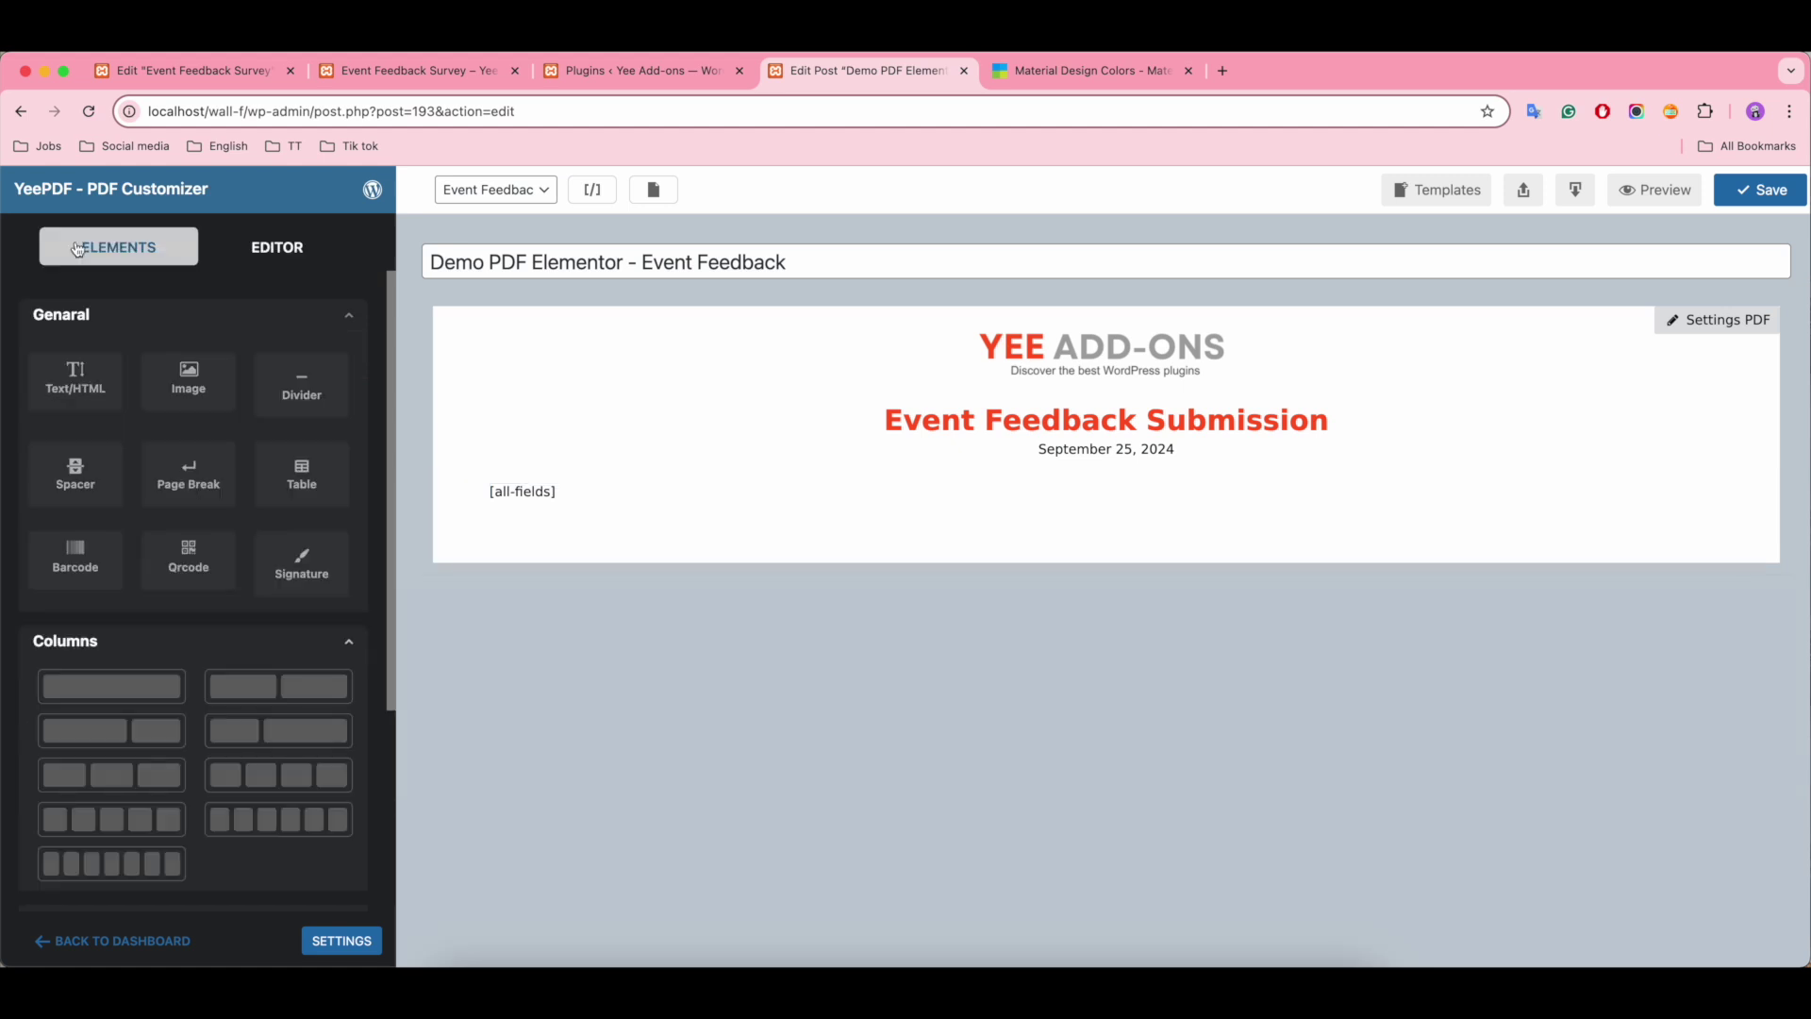
left_click_drag(111, 685, 551, 525)
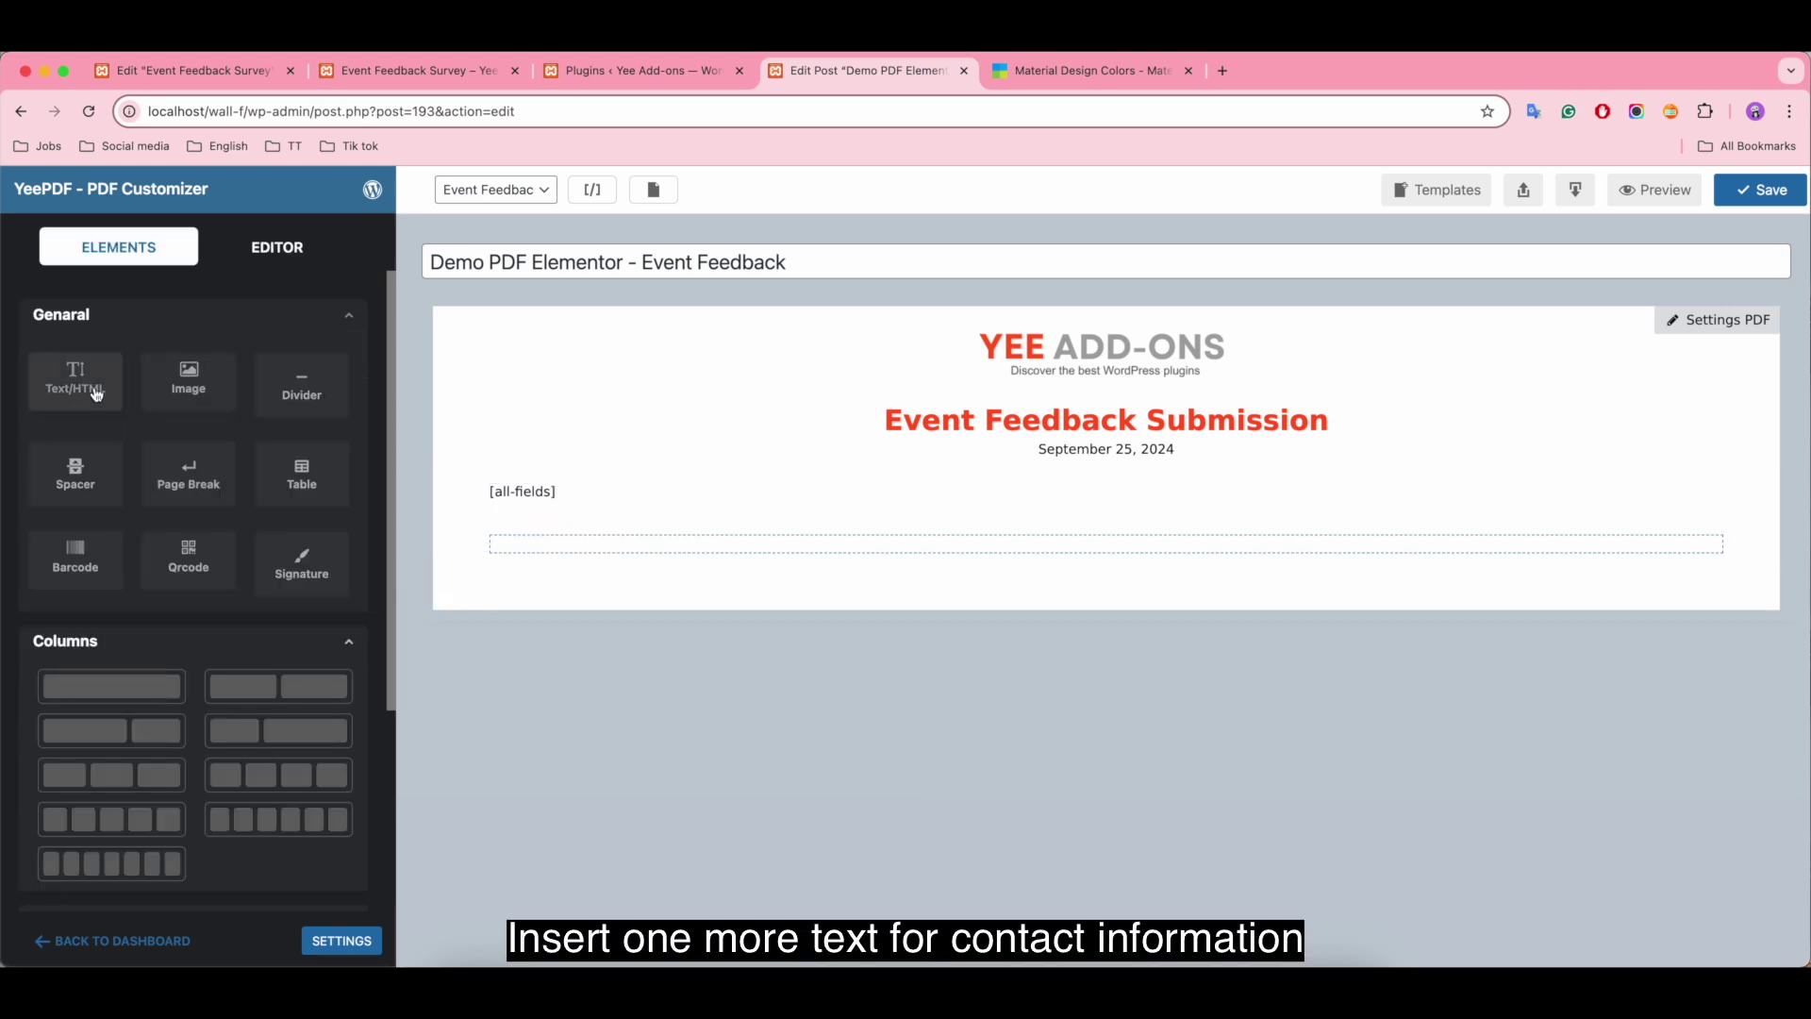
left_click_drag(76, 377, 667, 543)
key("super+a")
key("BackSpace")
type("Thank you for y")
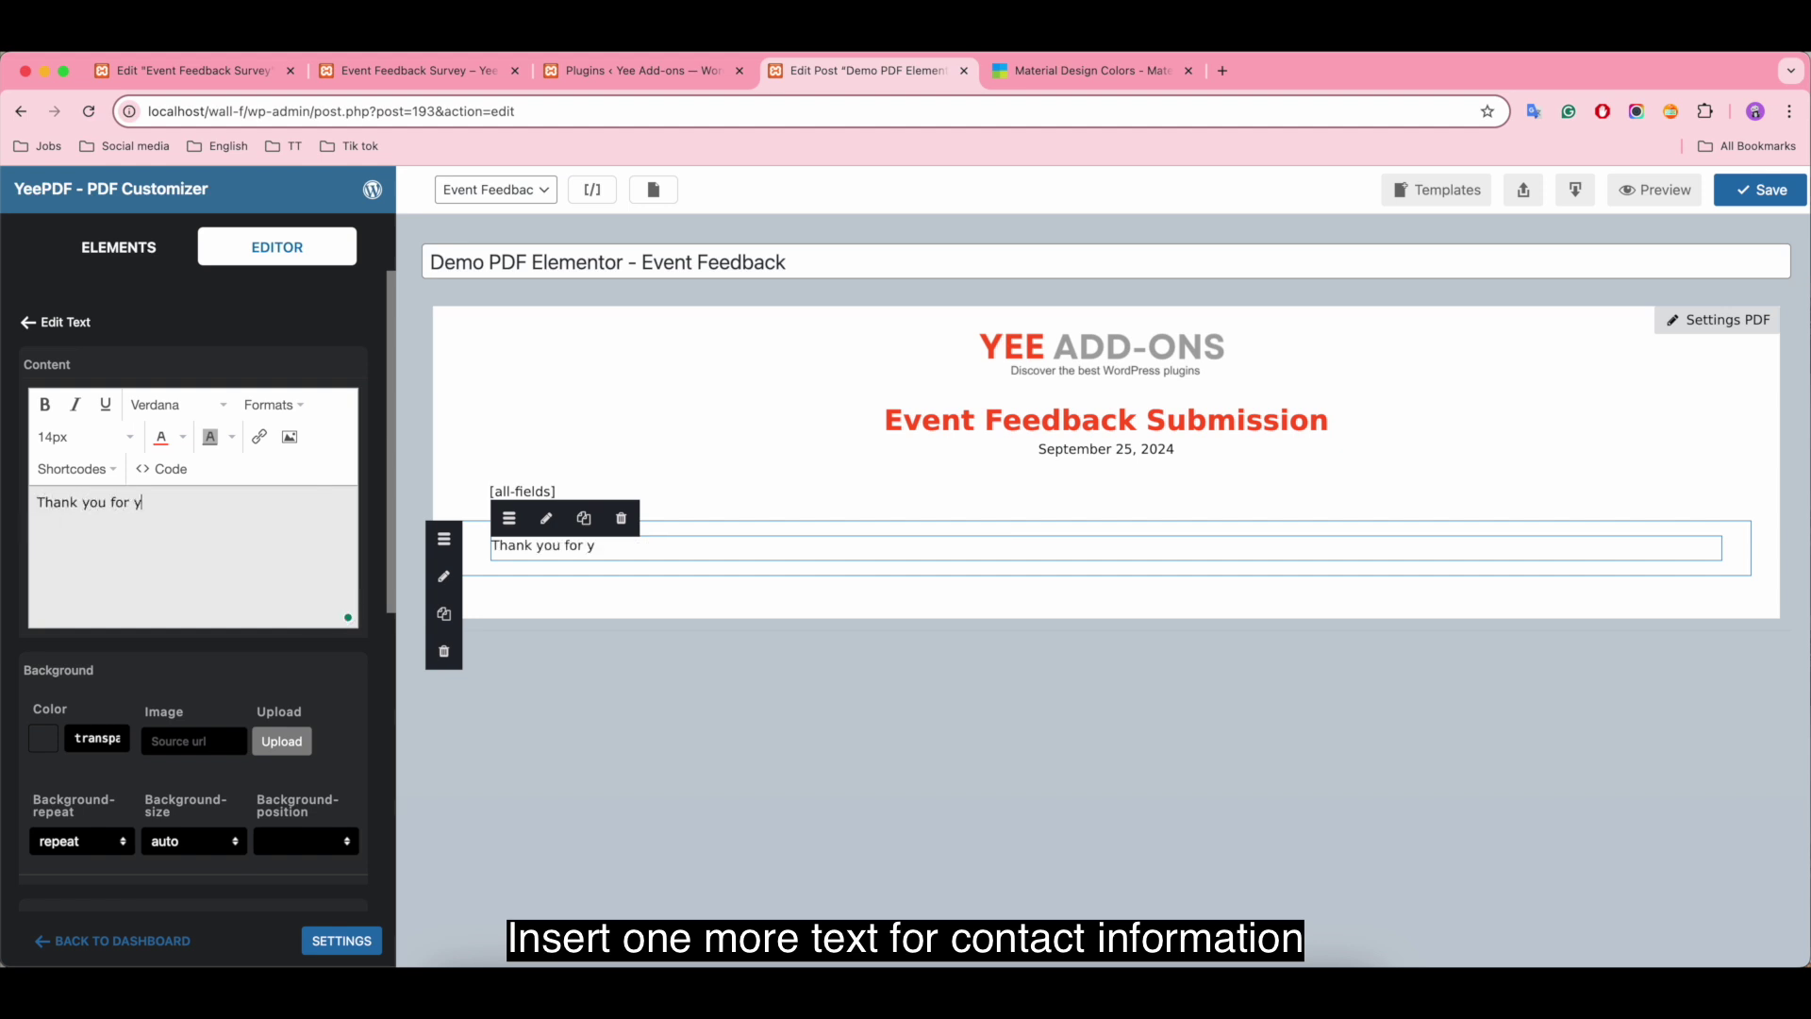
type("our feedback!")
key("Return")
type("For any ")
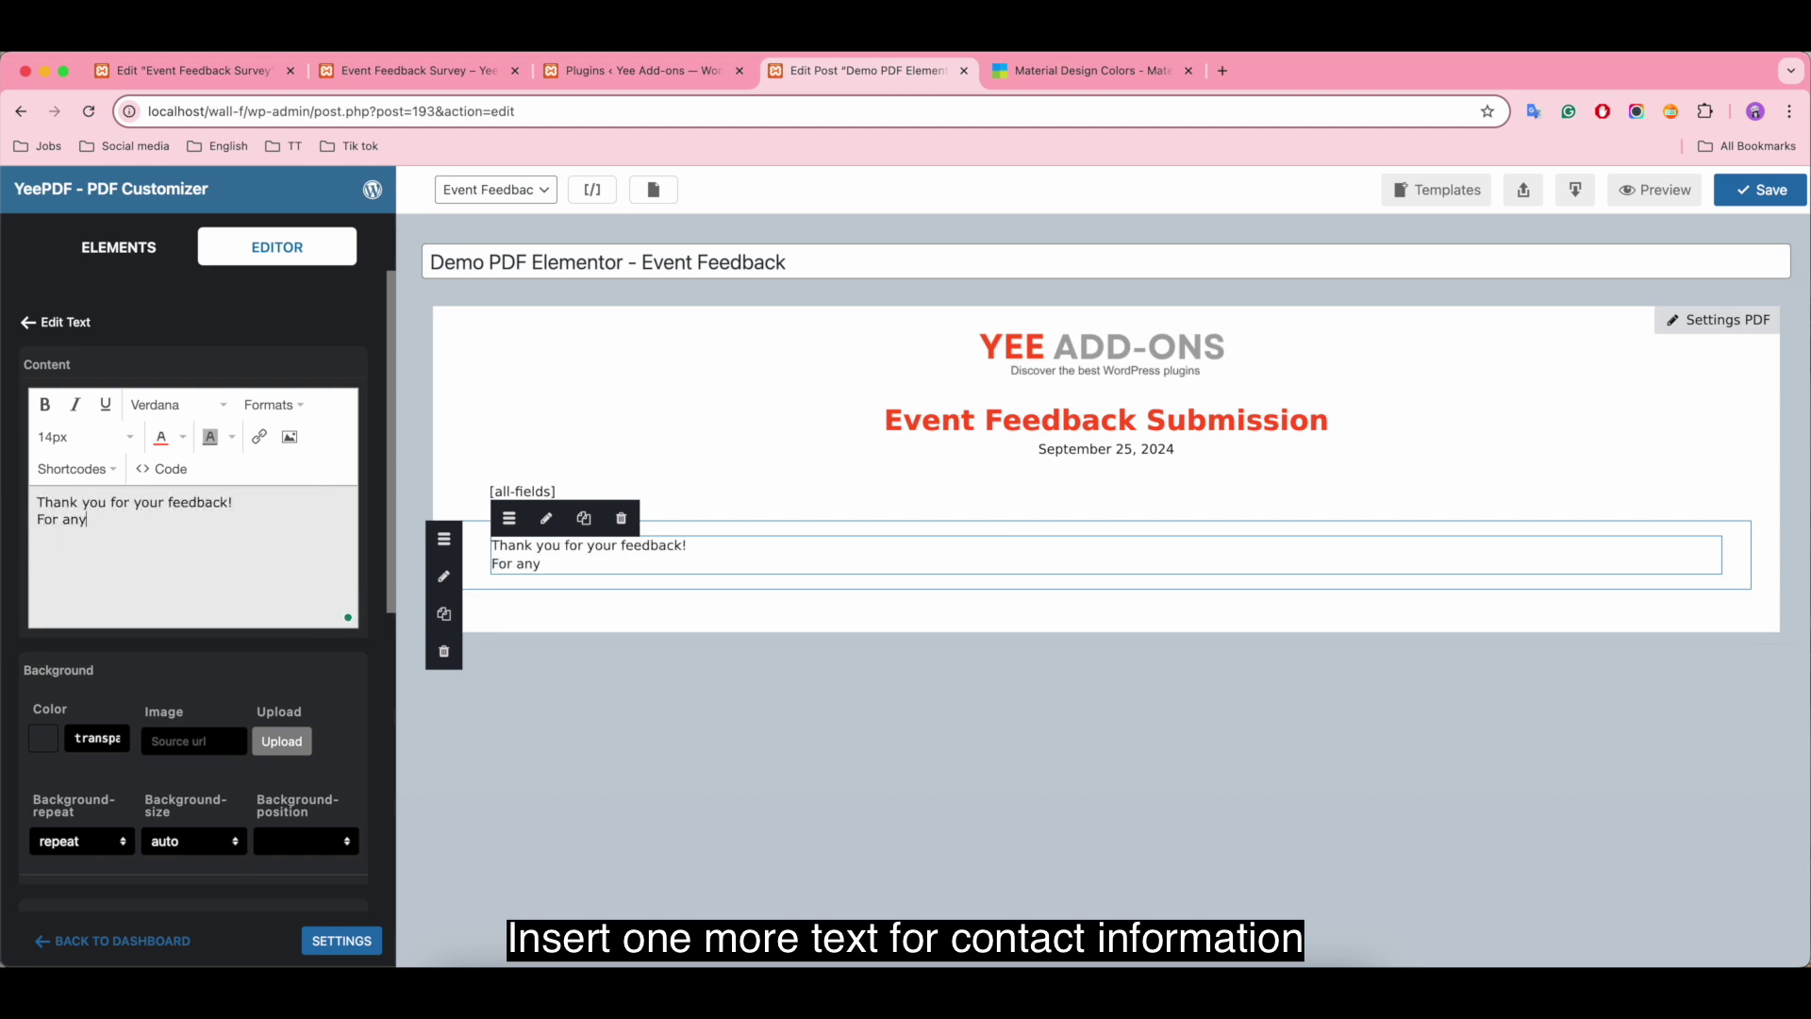
type("queries, contact us")
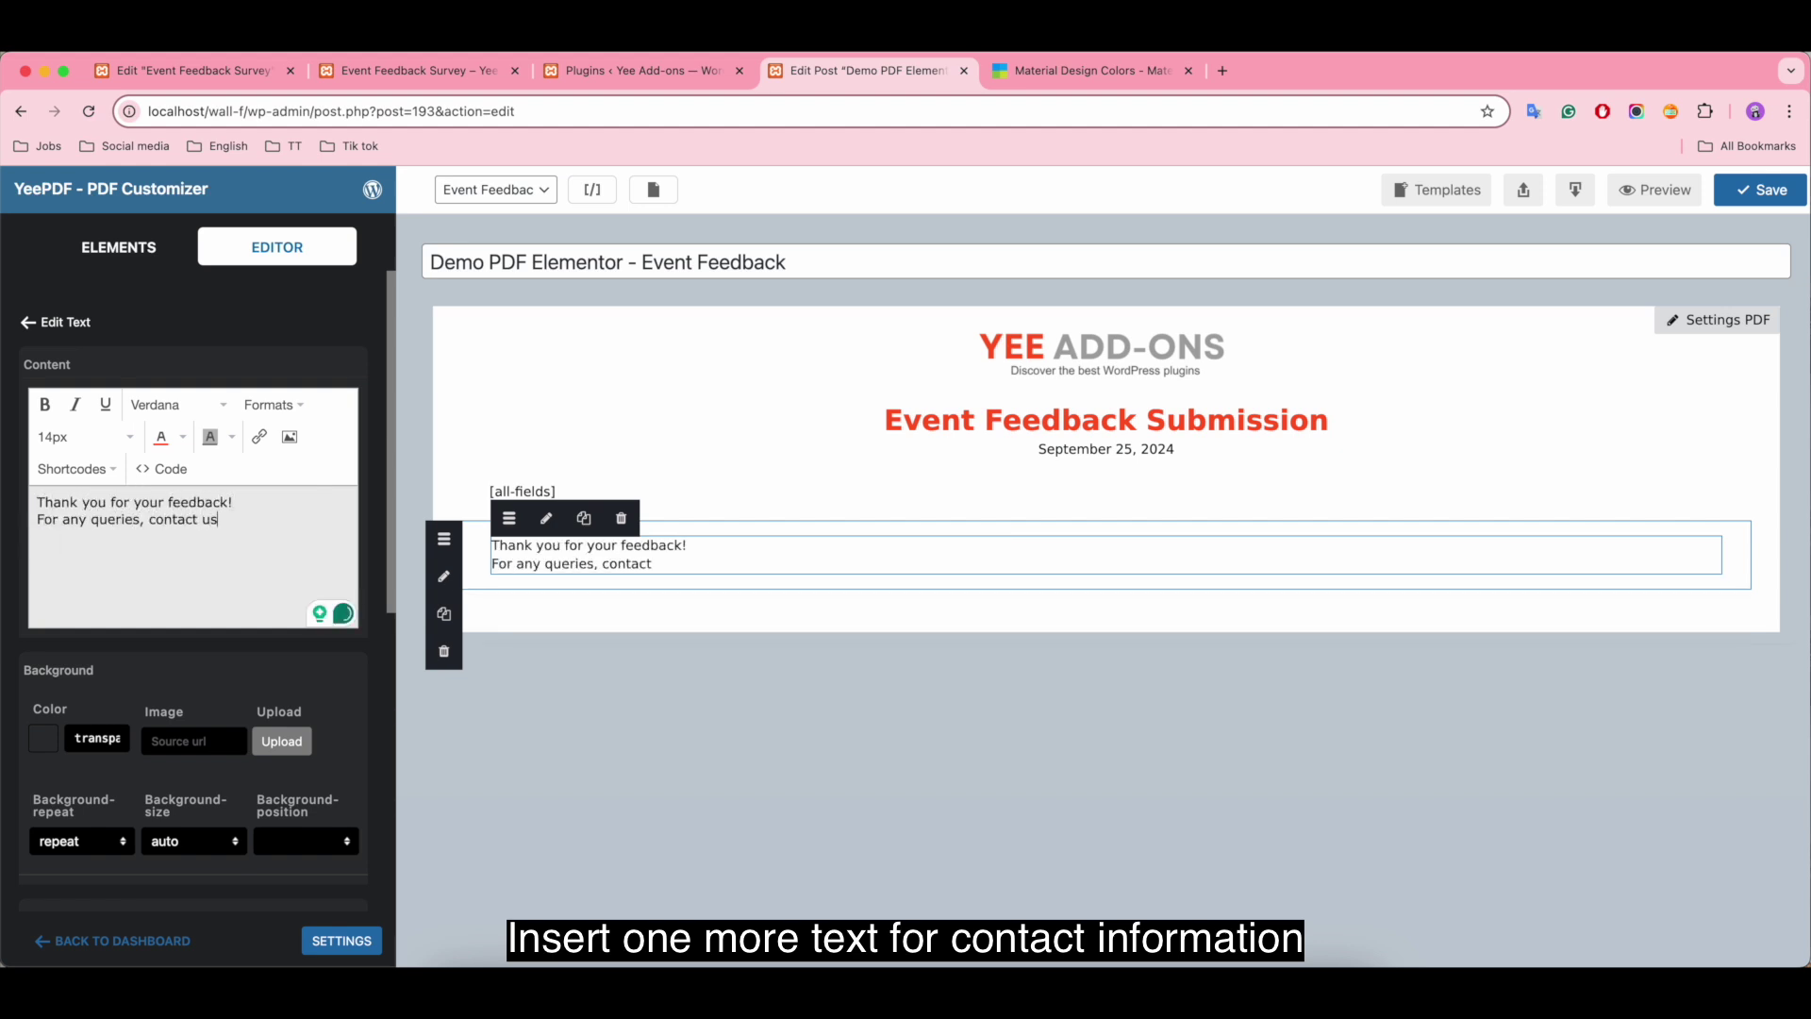
type(" at info@ex")
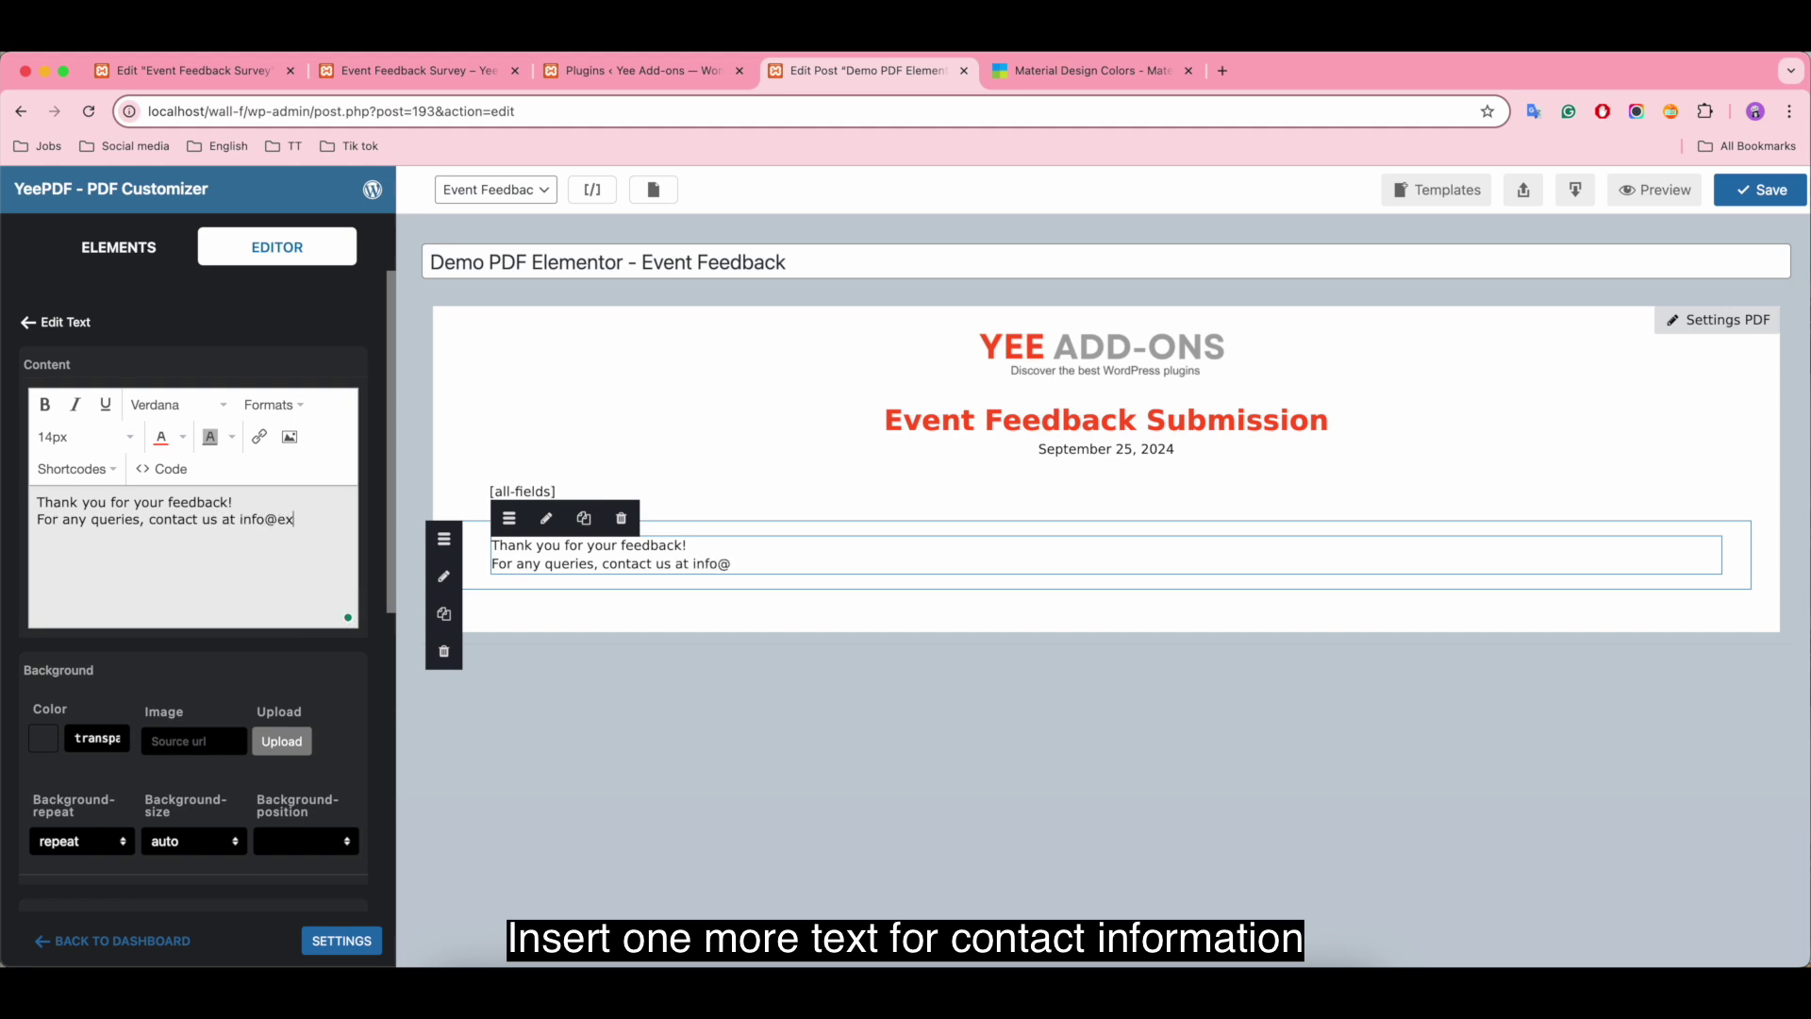
type("ample.com")
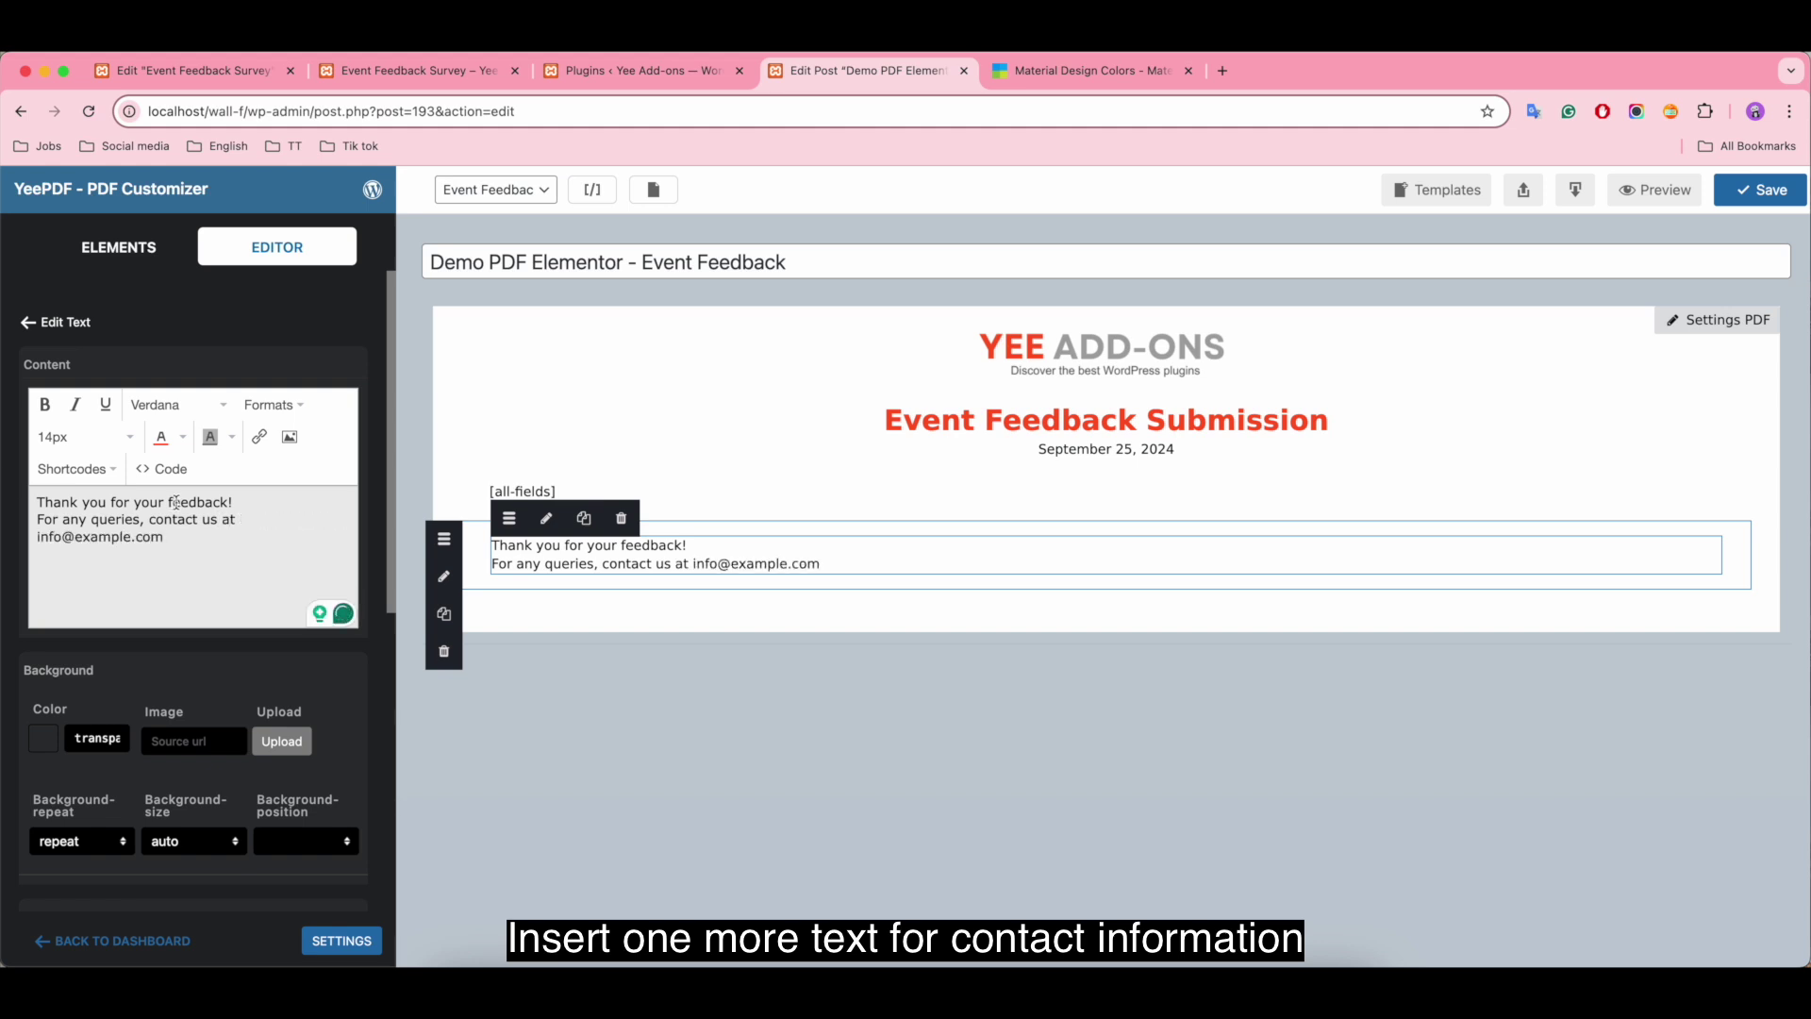
Step: Make the thank-you line bold and centre the whole text block
left_click_drag(234, 502, 19, 505)
key("super+b")
left_click(184, 536)
key("super+a")
left_click(269, 405)
mouse_move(274, 522)
left_click(450, 546)
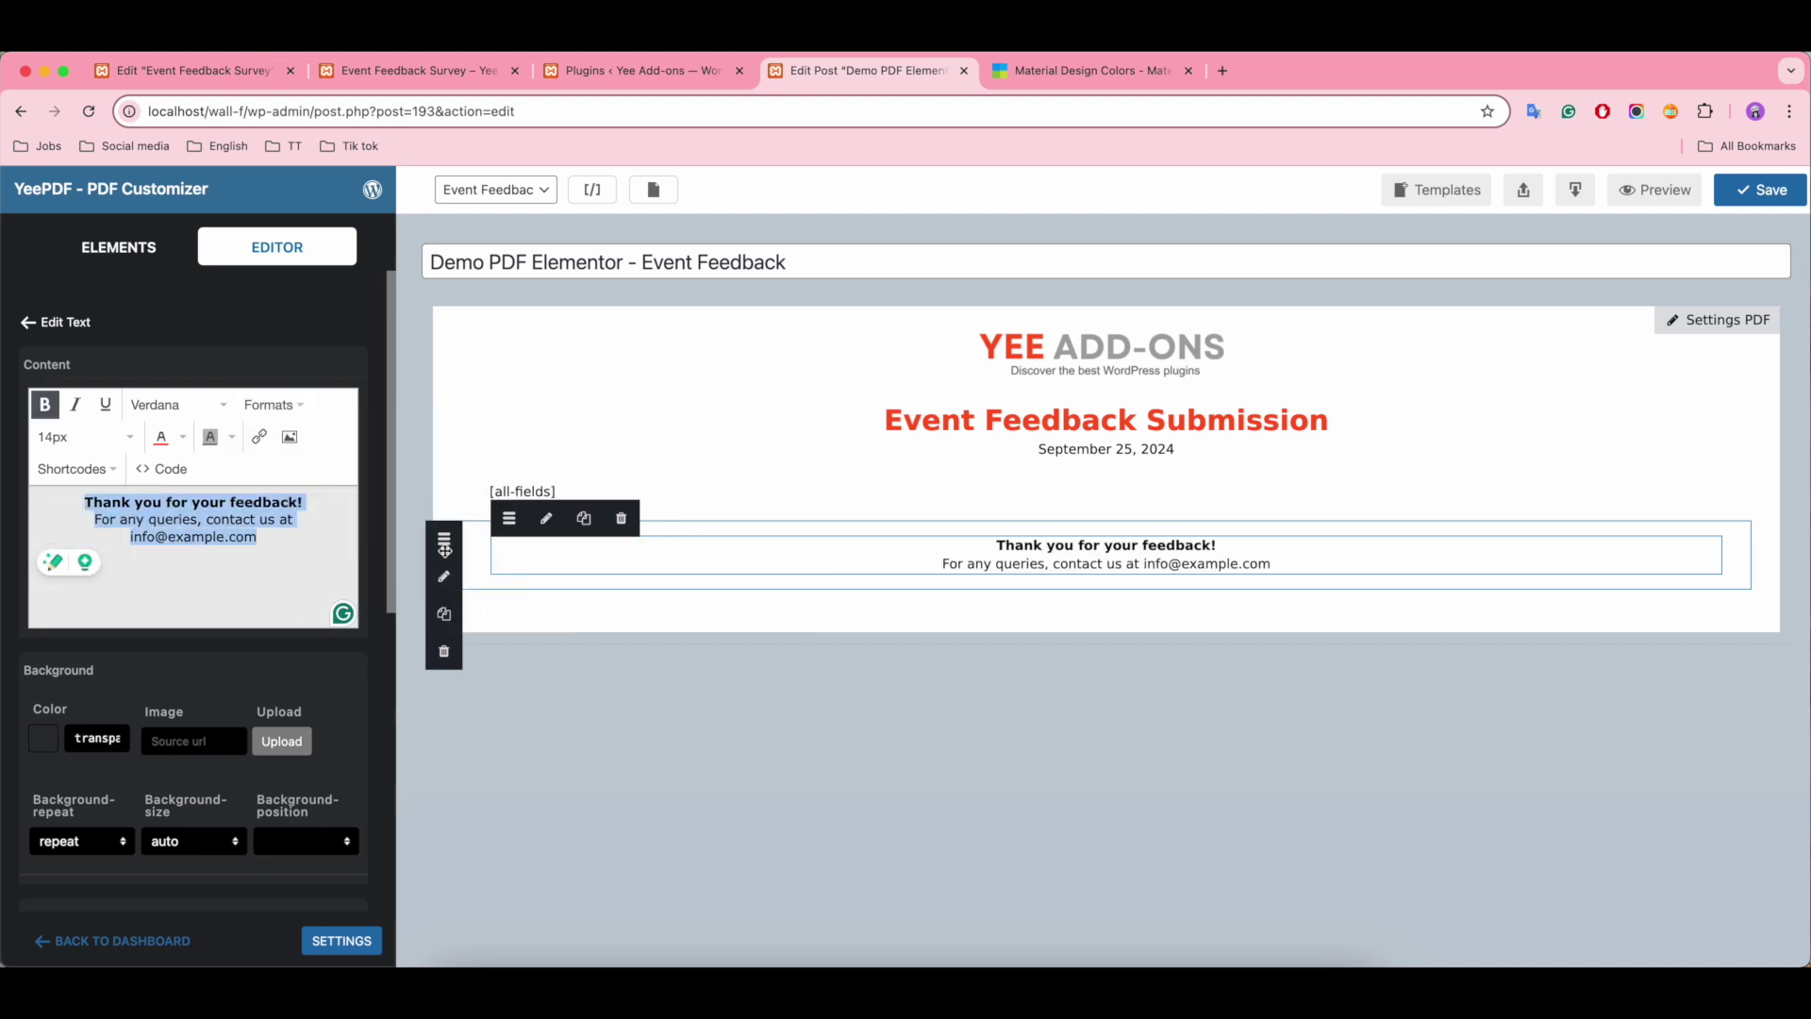
left_click(119, 248)
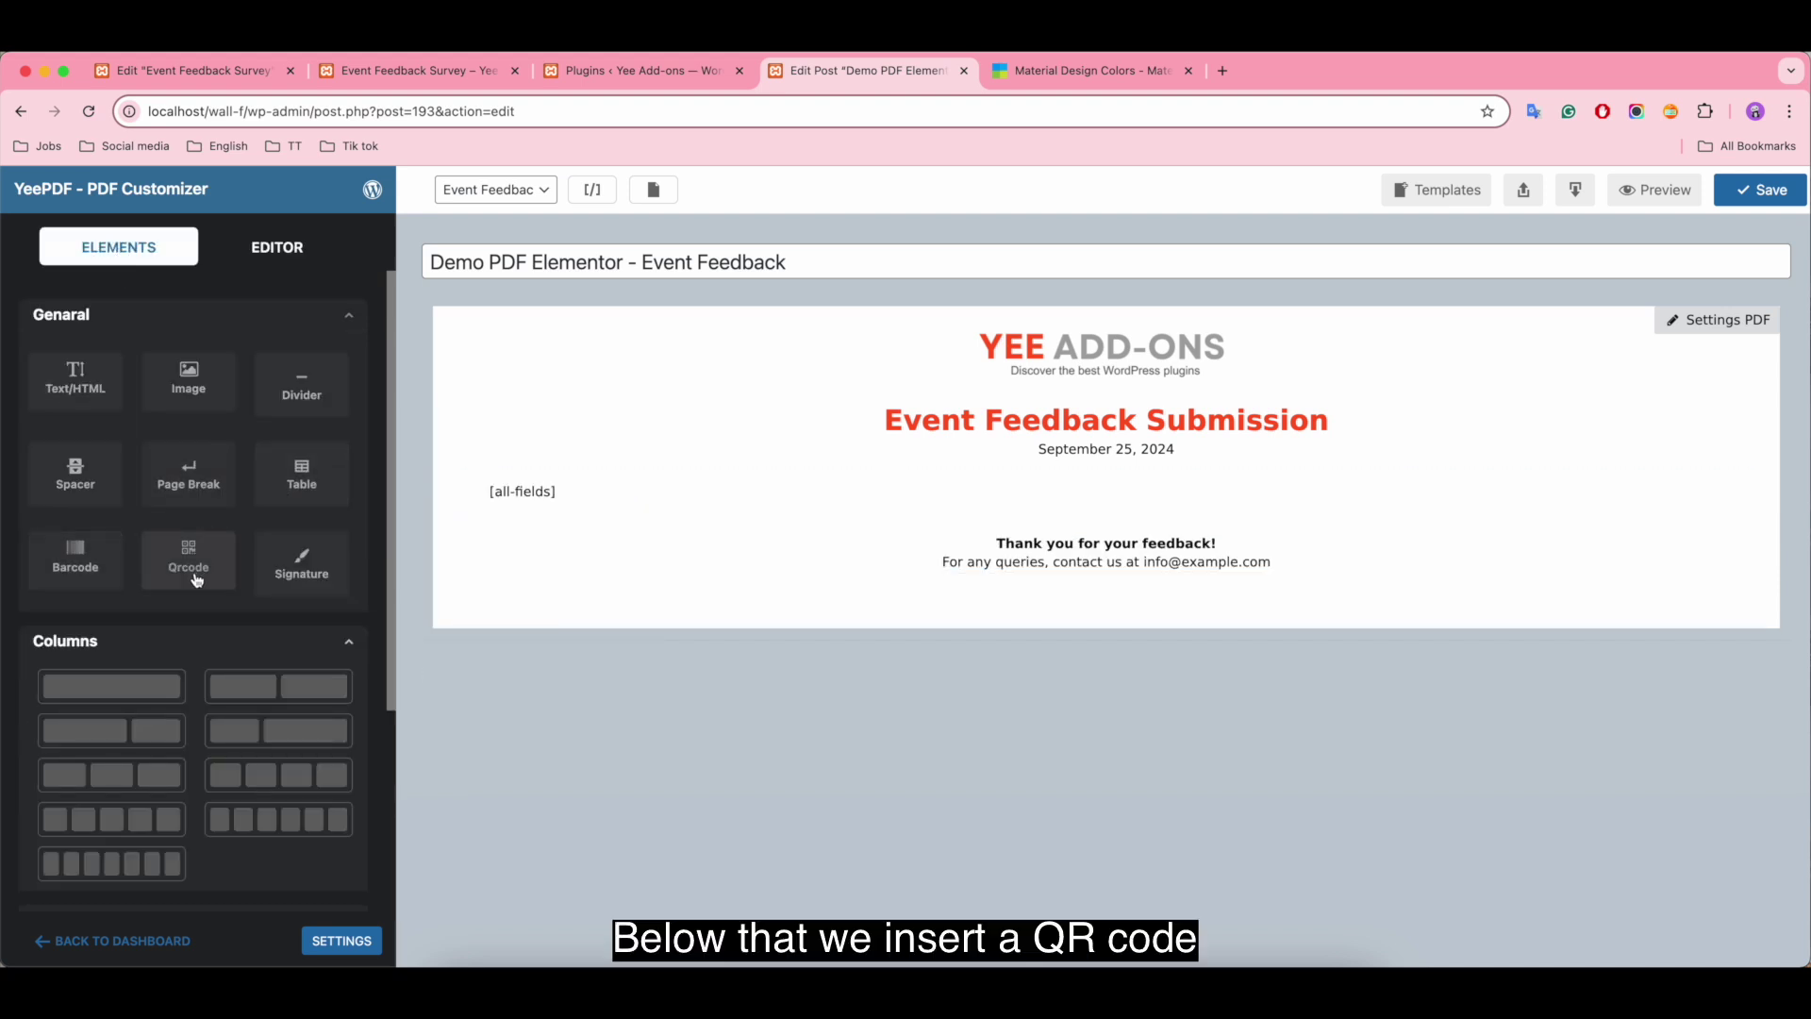
left_click_drag(184, 558, 1141, 592)
left_click(94, 469)
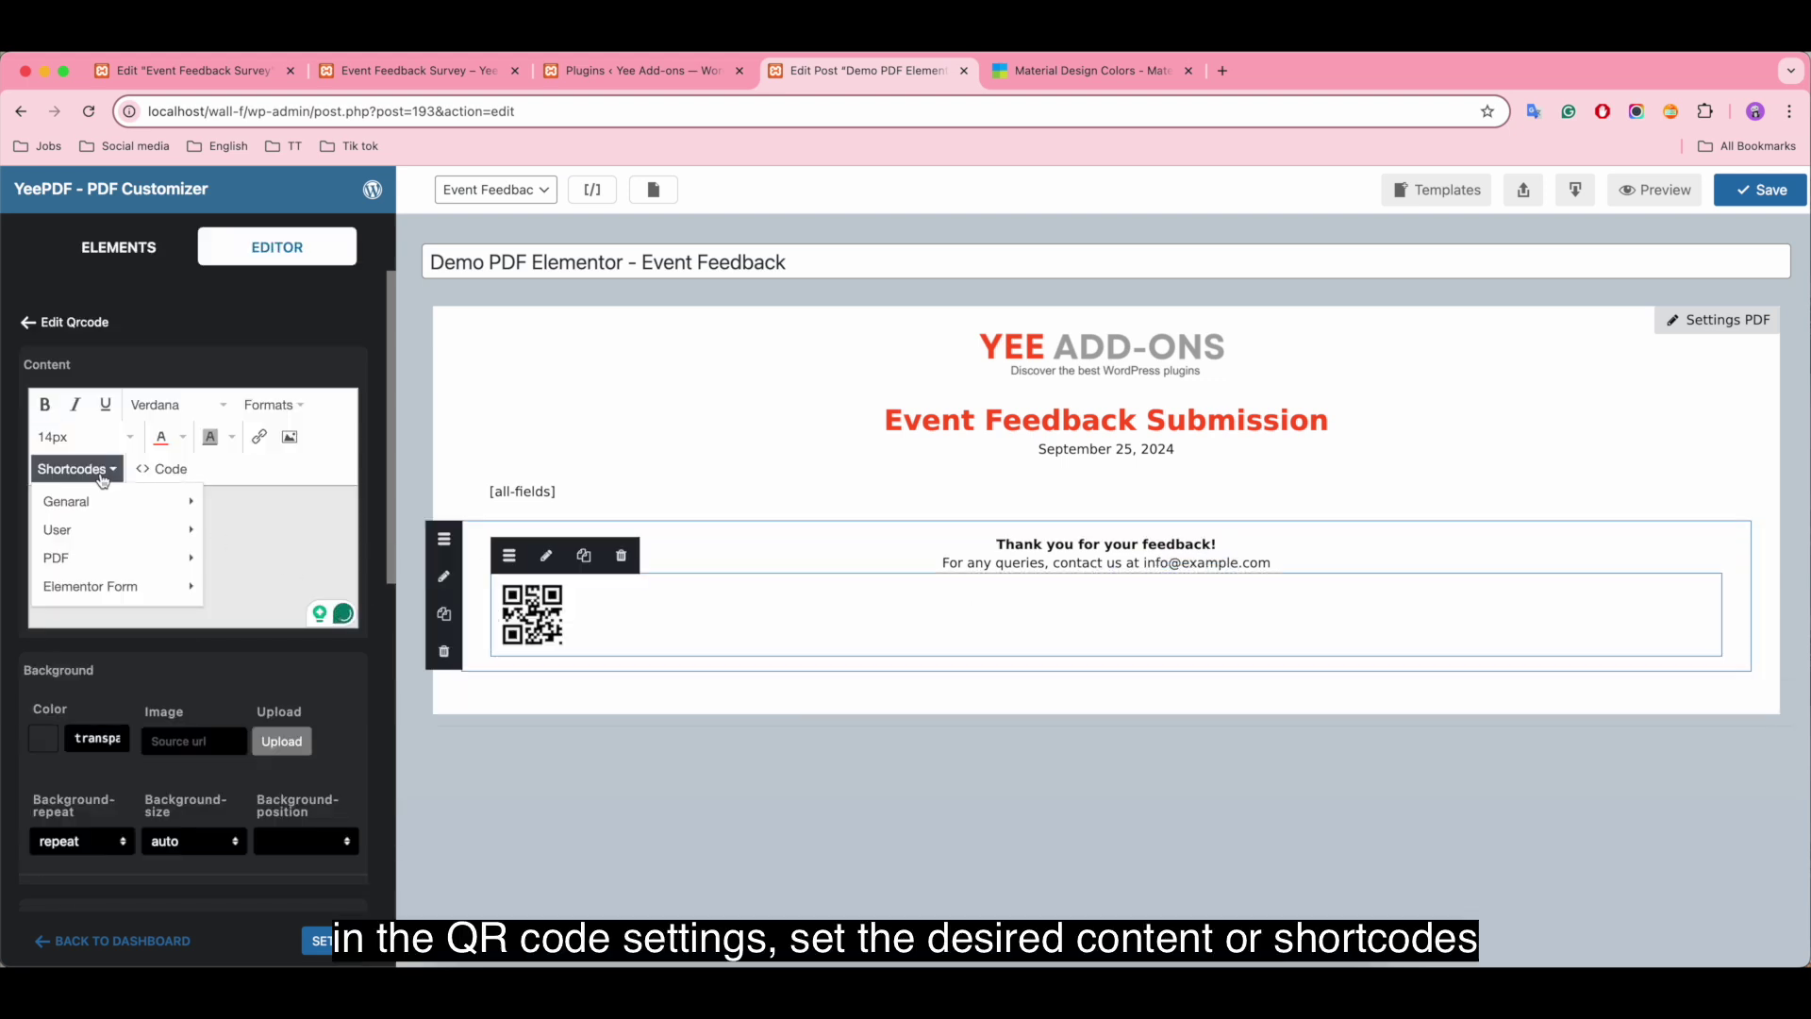
mouse_move(113, 517)
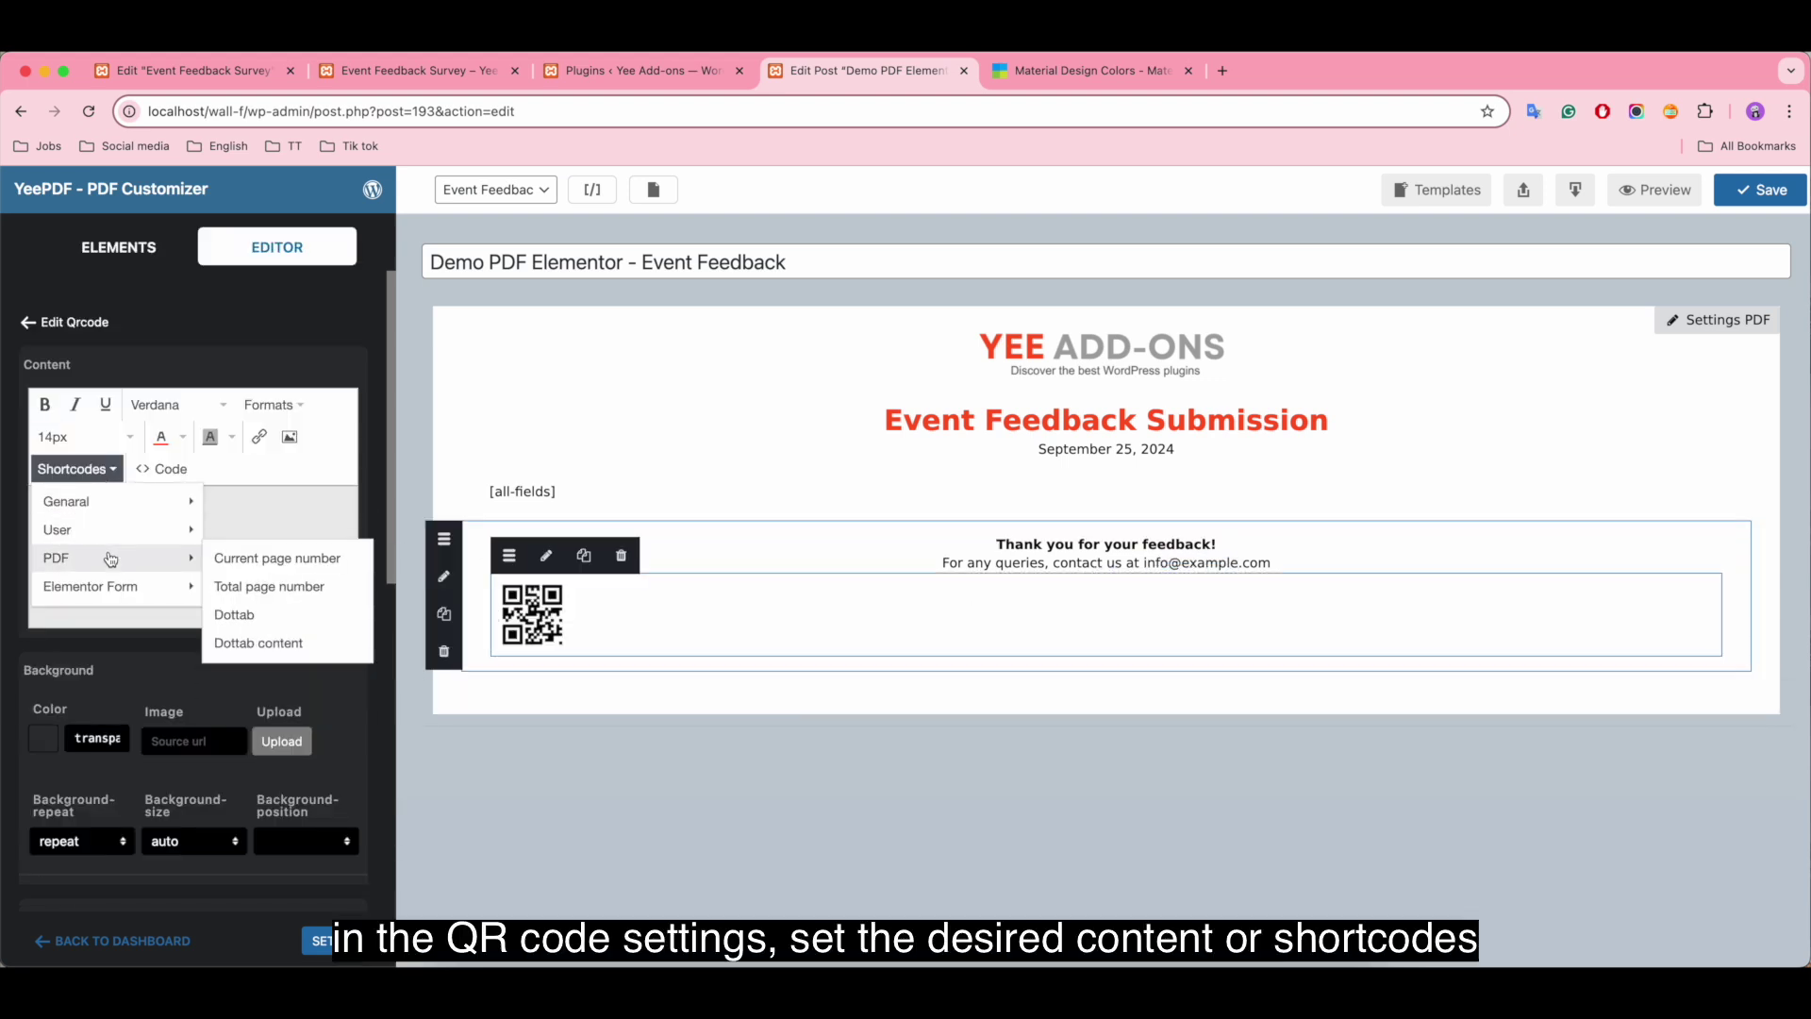
mouse_move(115, 587)
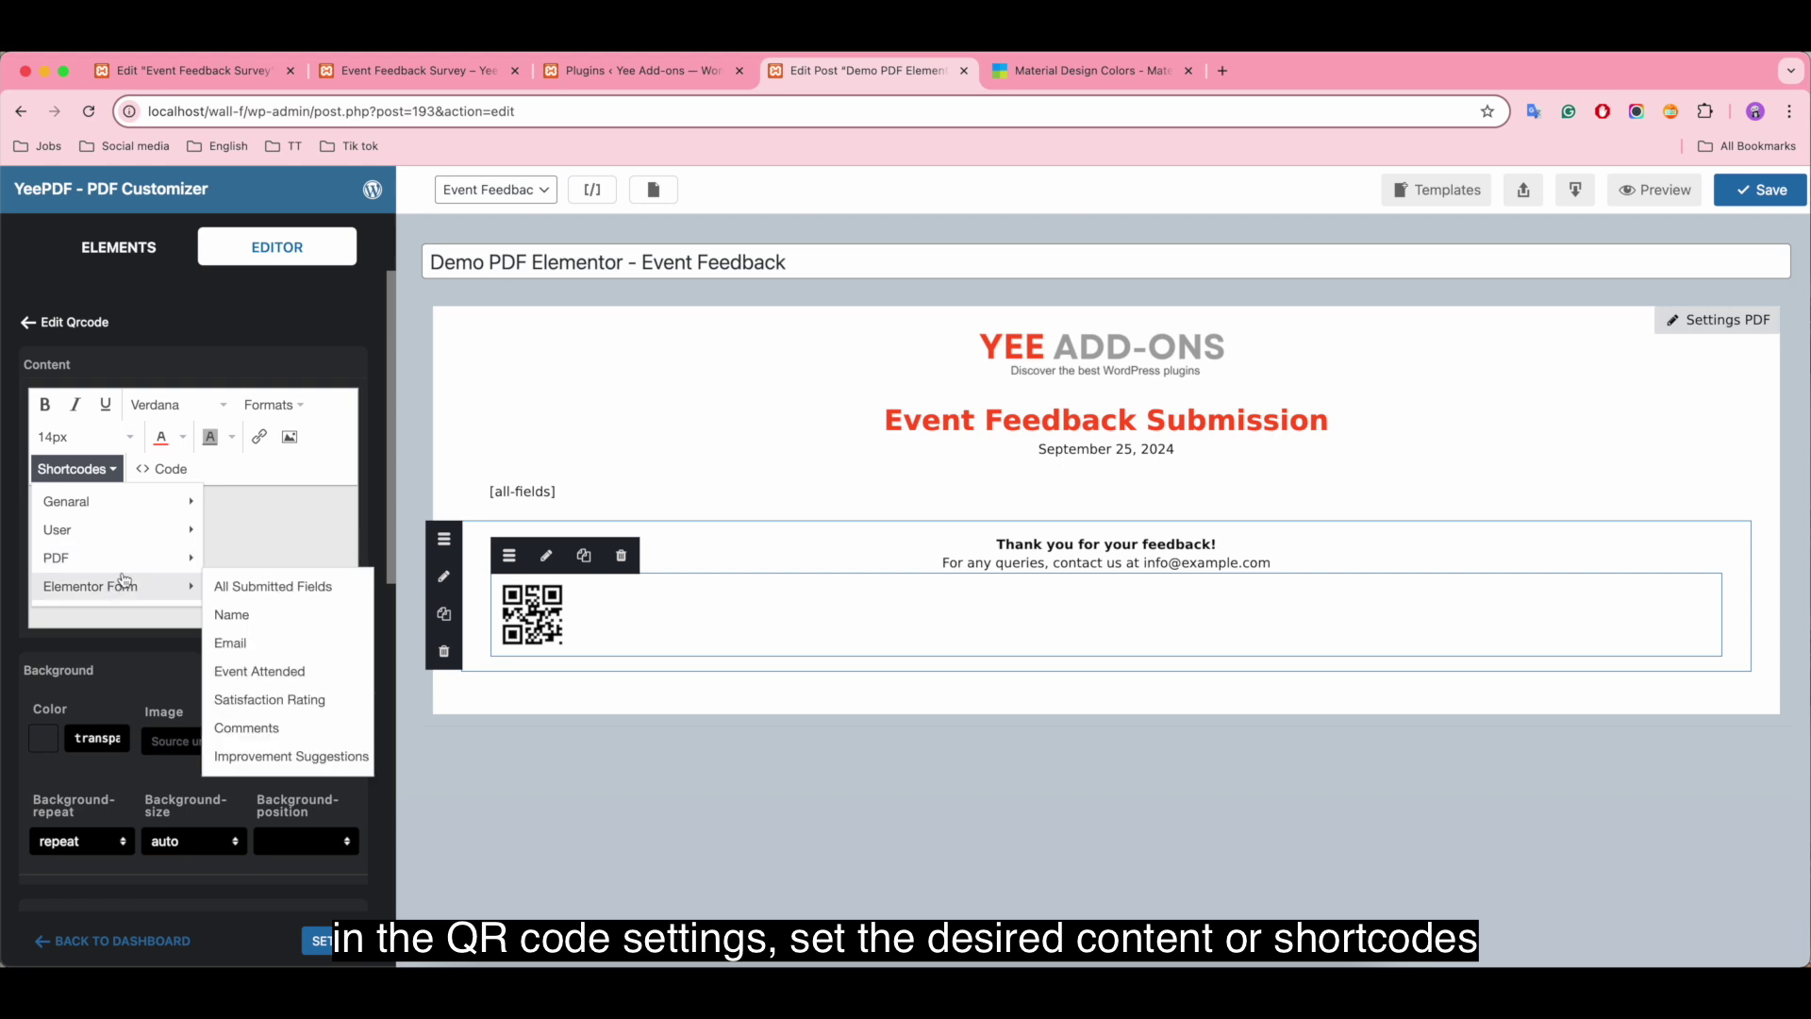
left_click(279, 508)
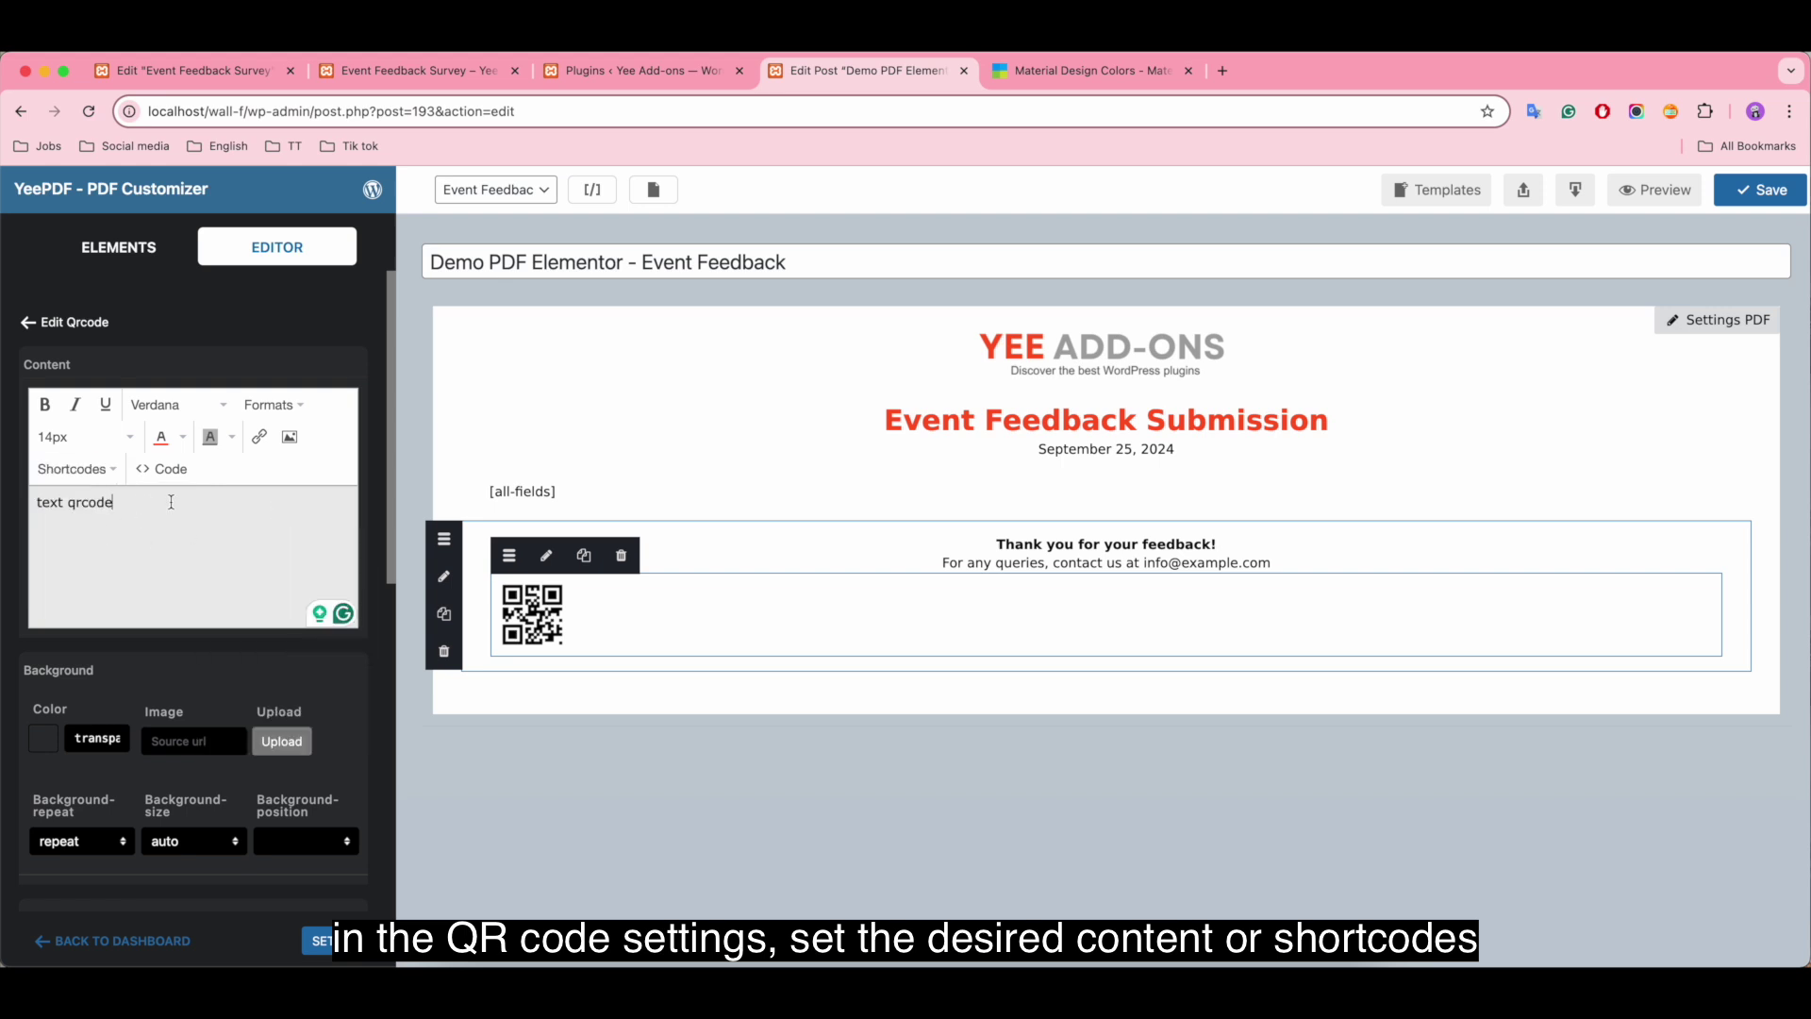
key("super+a")
key("BackSpace")
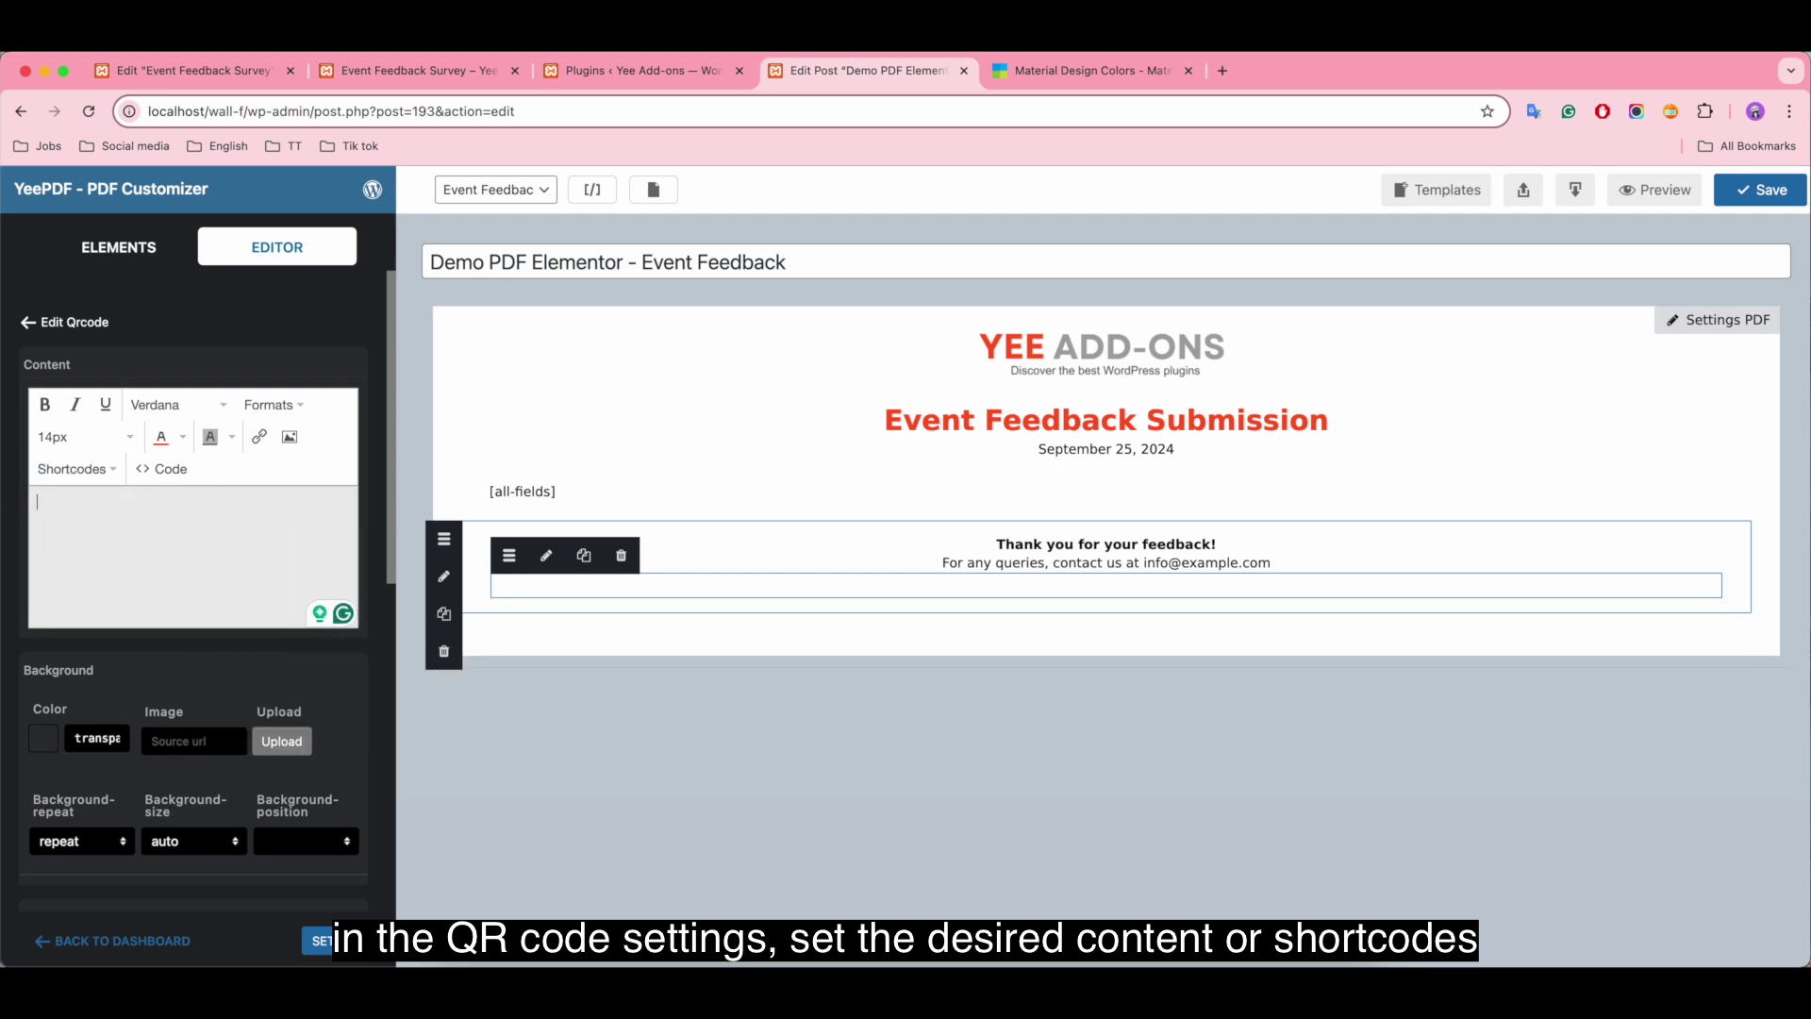
type("https://add-")
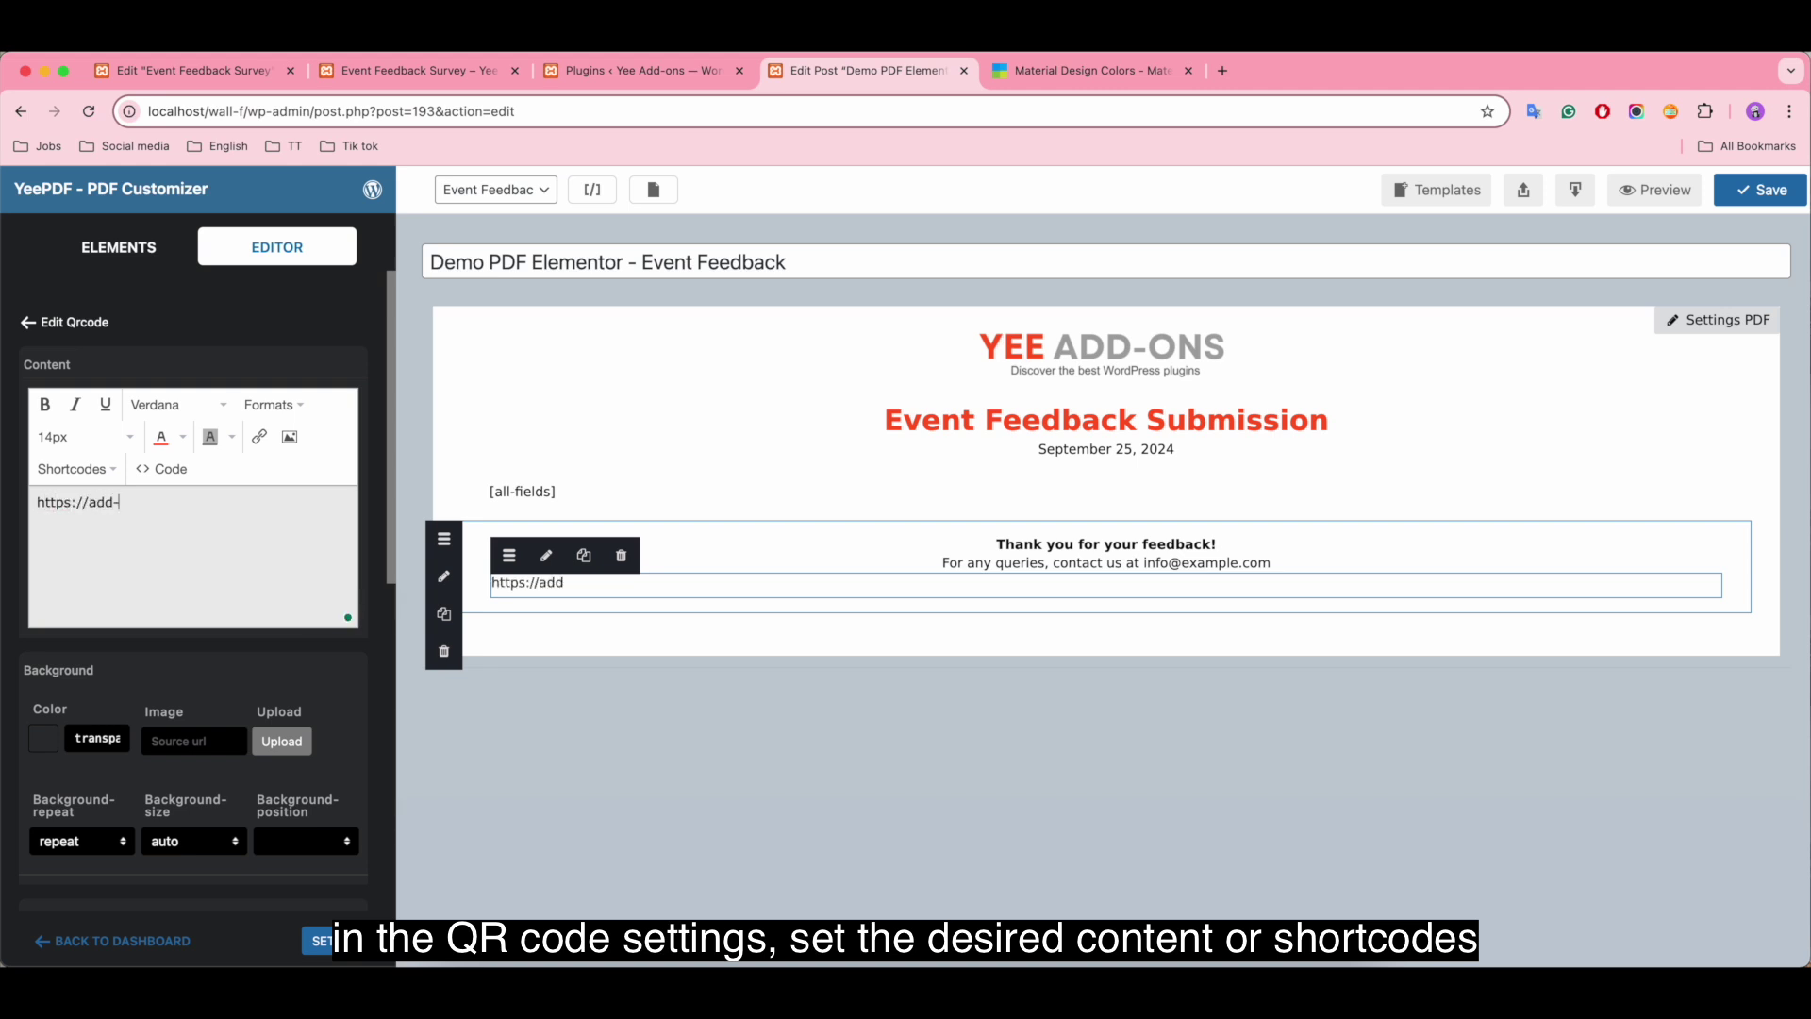
type("ons.org/")
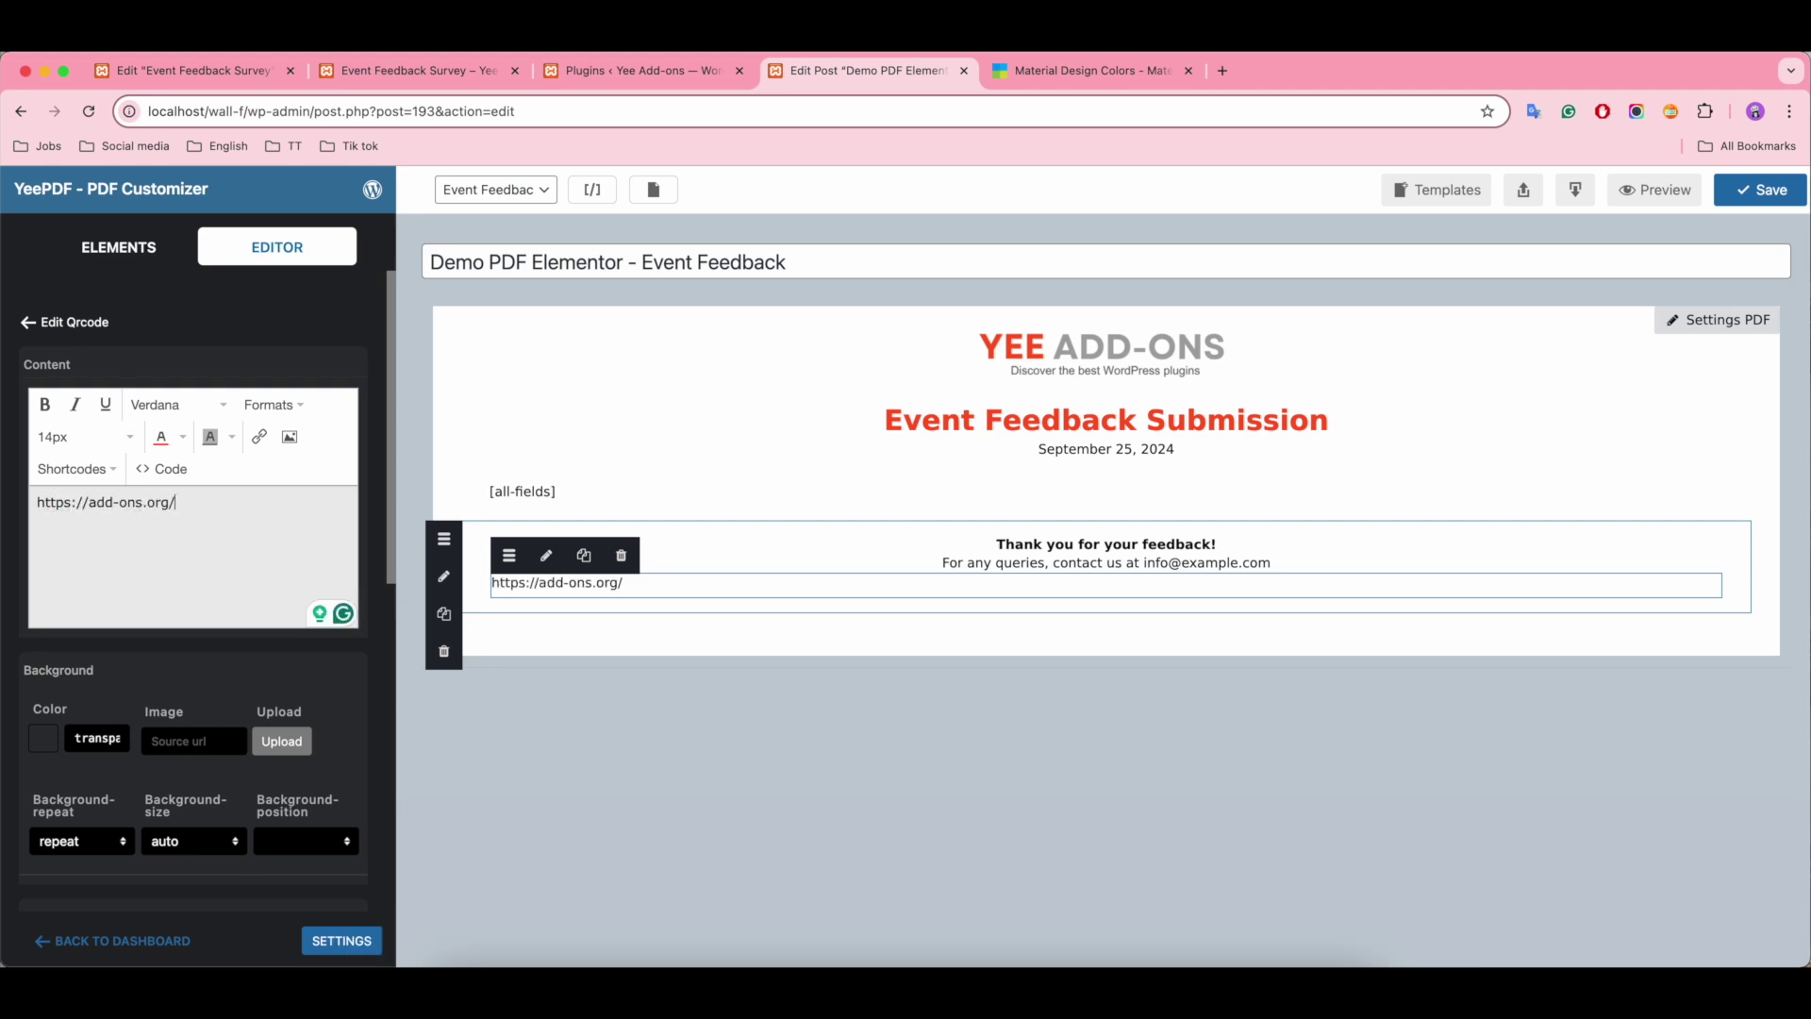
left_click(1754, 198)
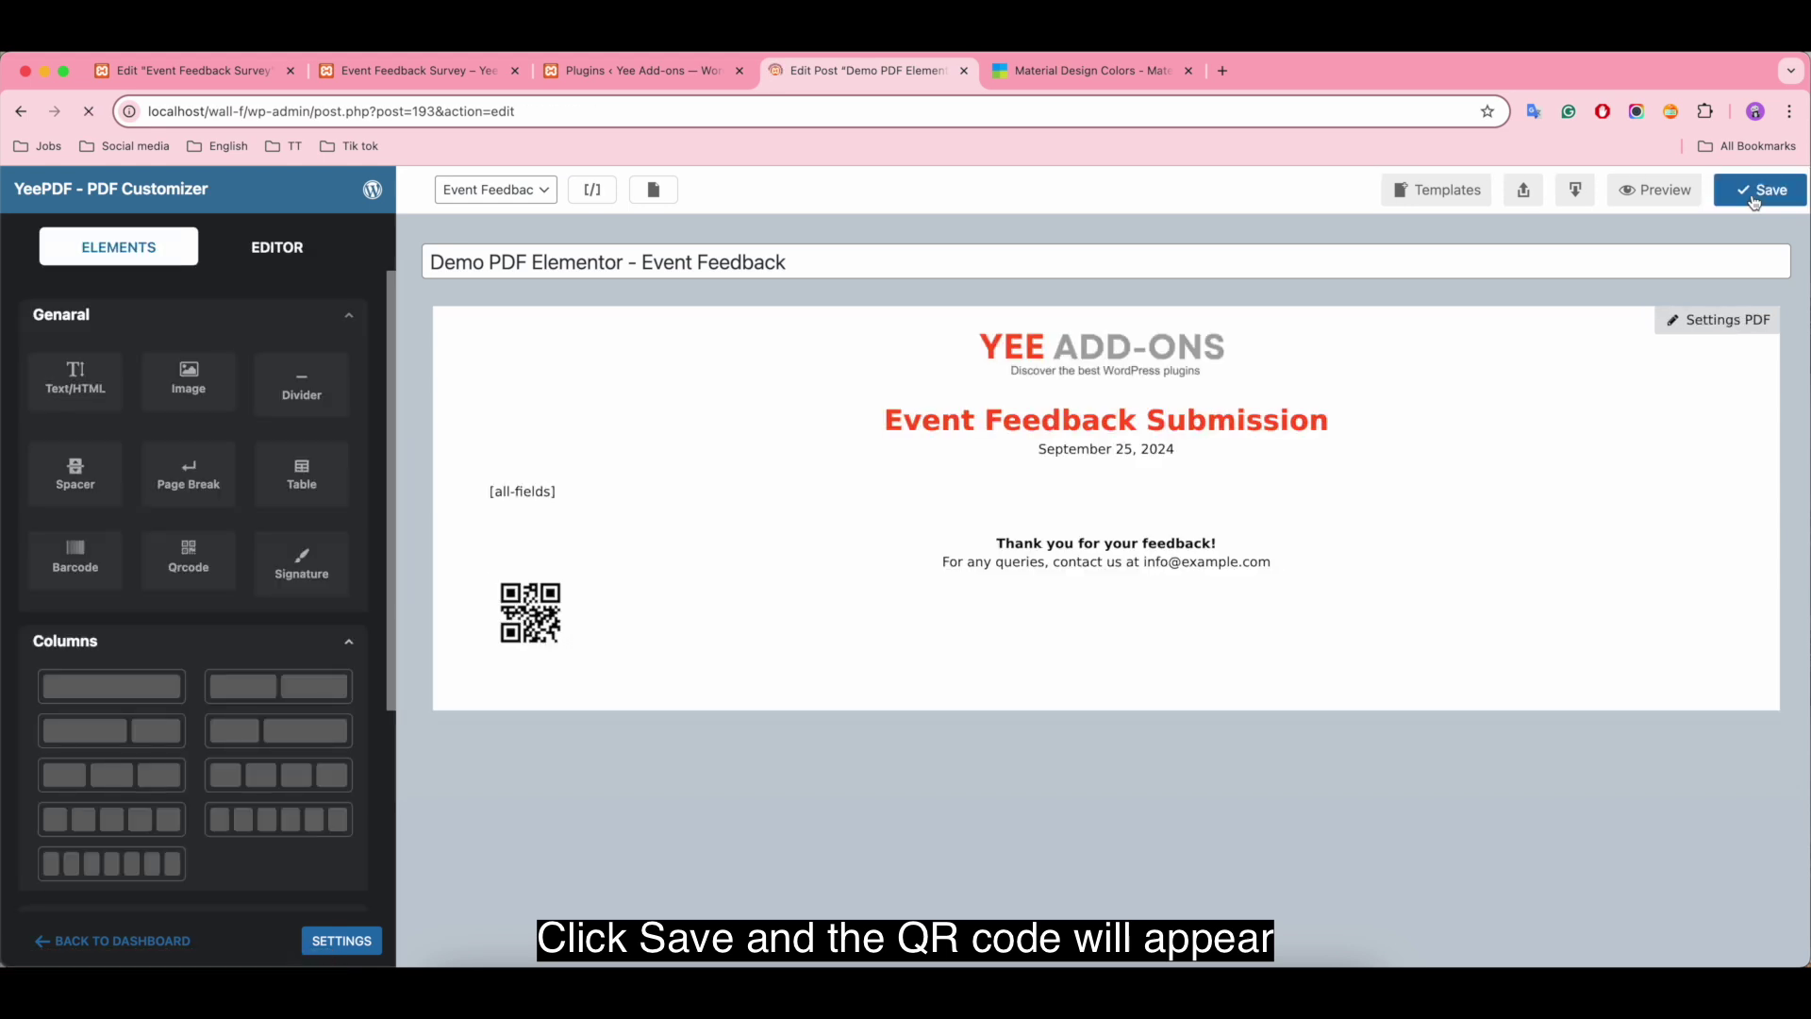
Step: Centre the QR code within its block
left_click(600, 619)
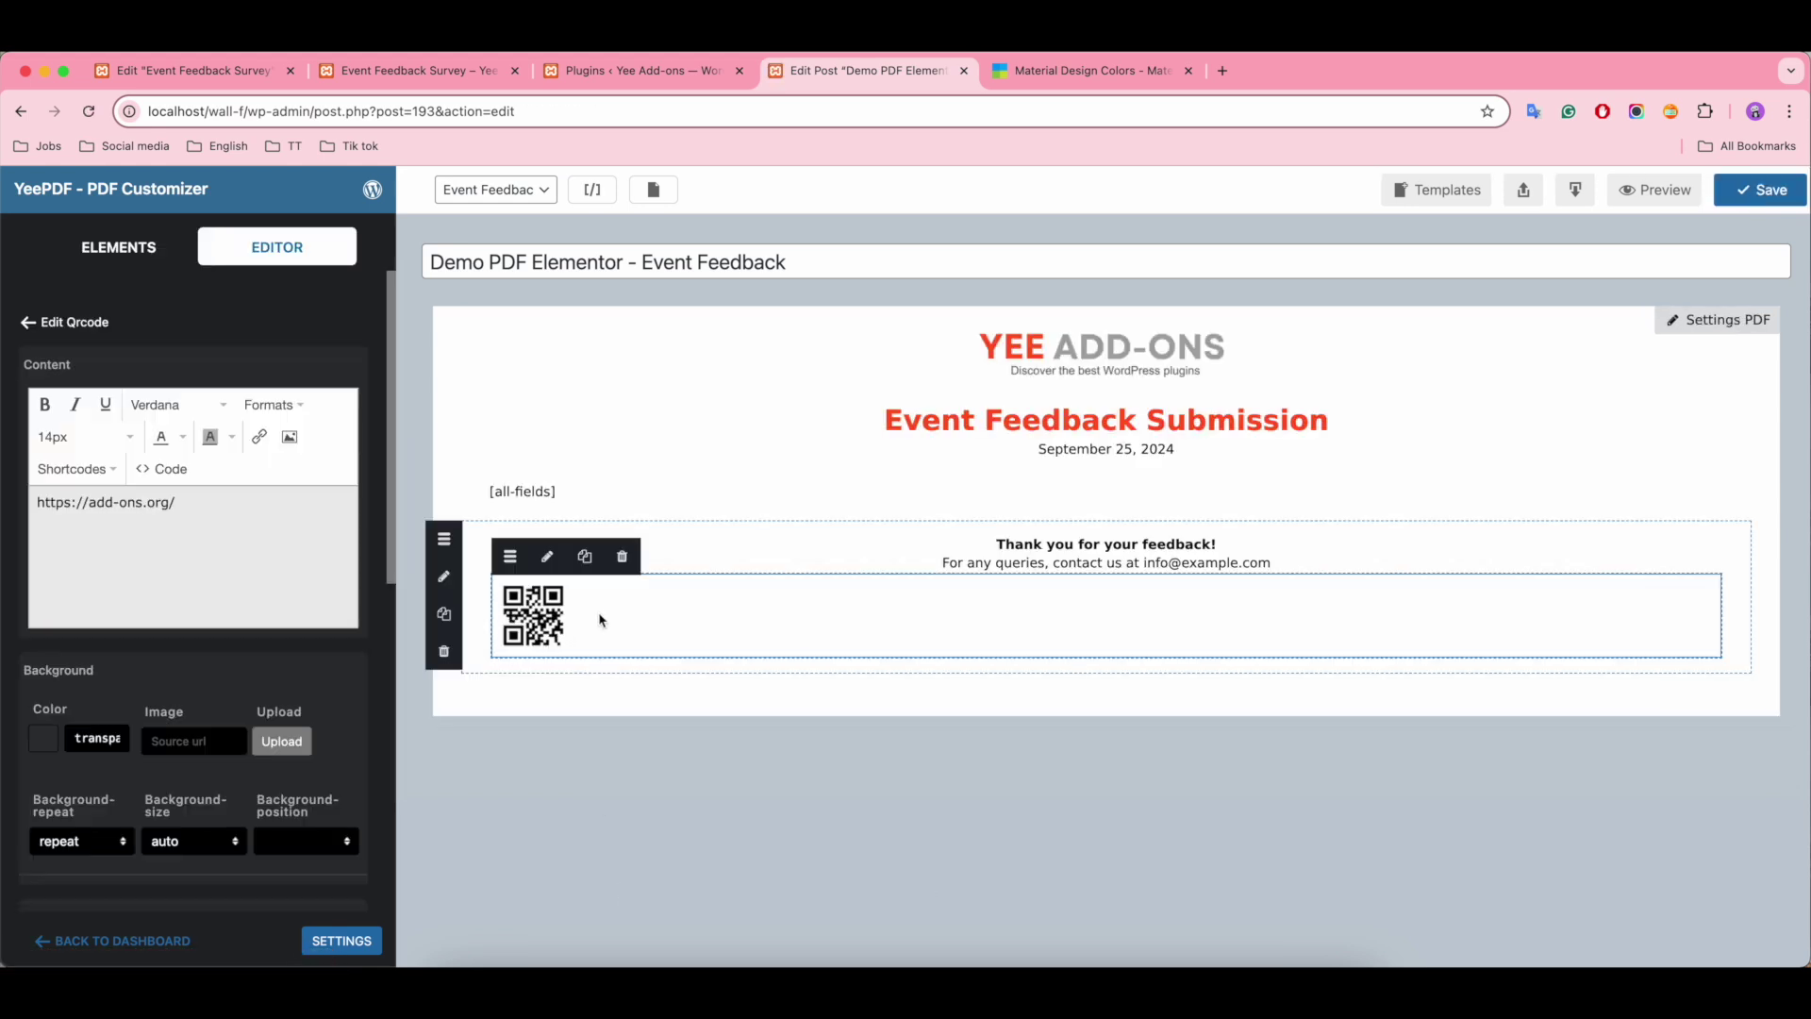
scroll(246, 627, "down", 5)
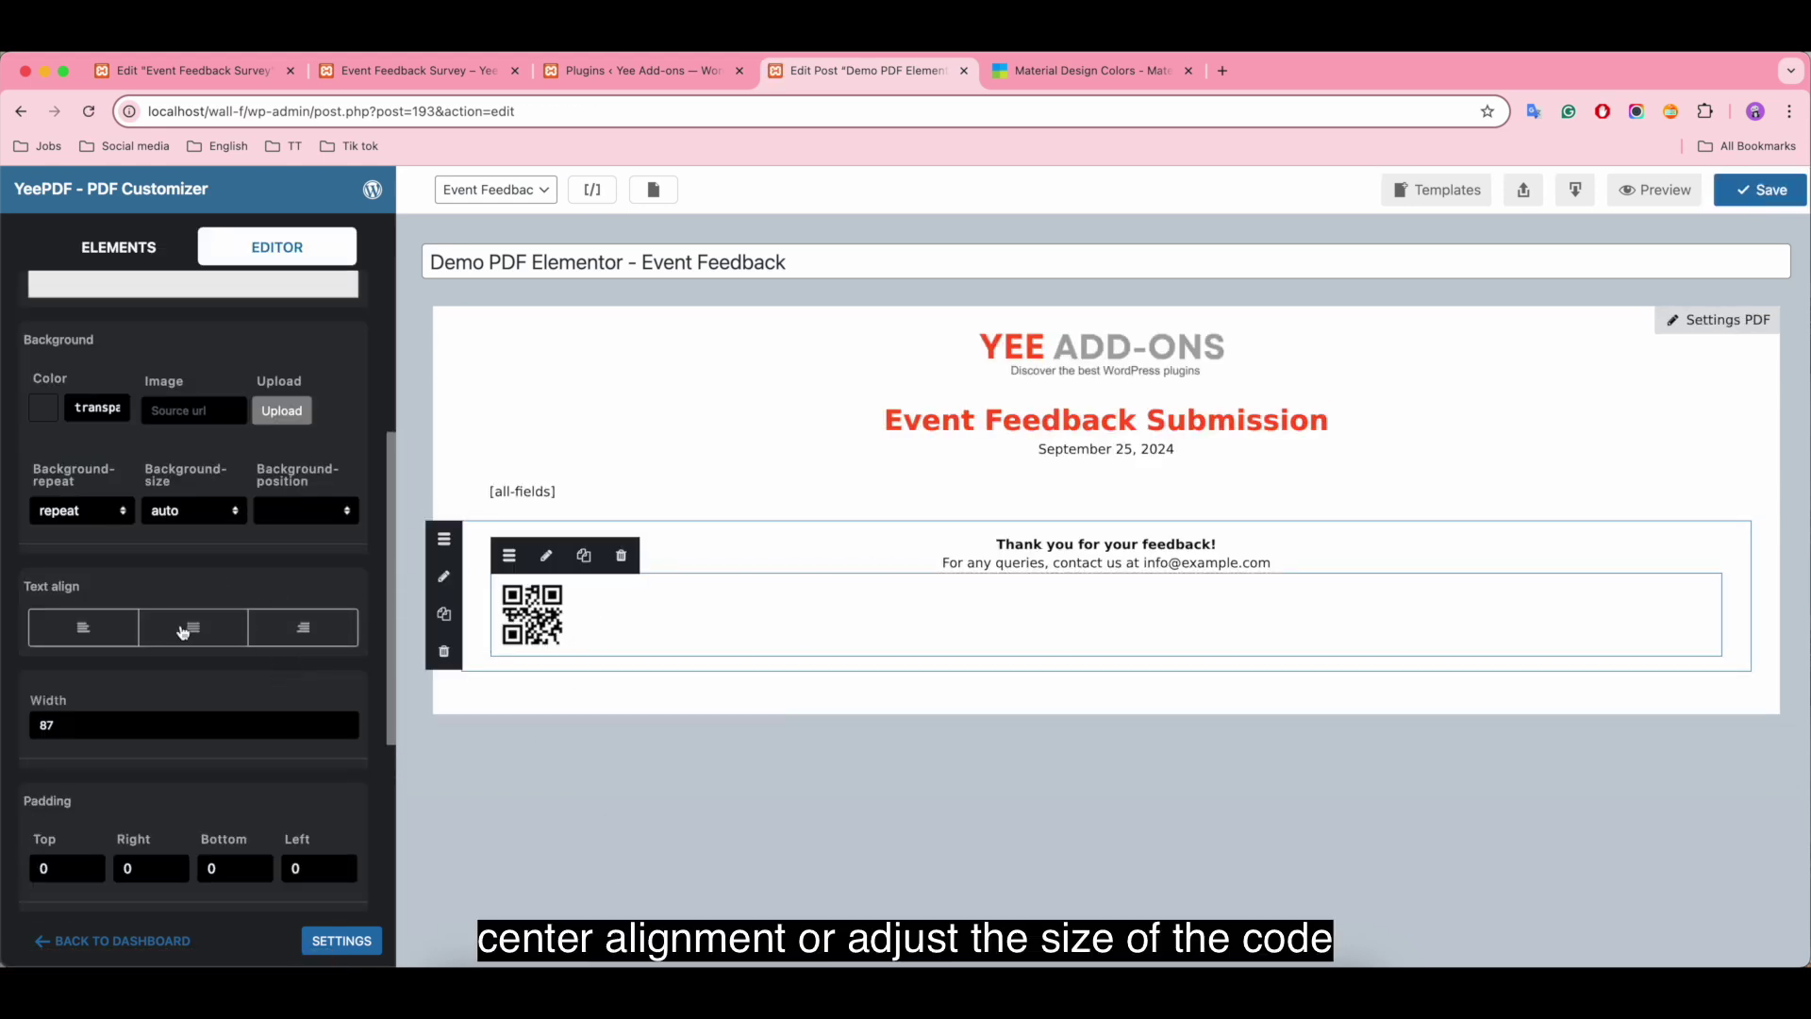
left_click(184, 630)
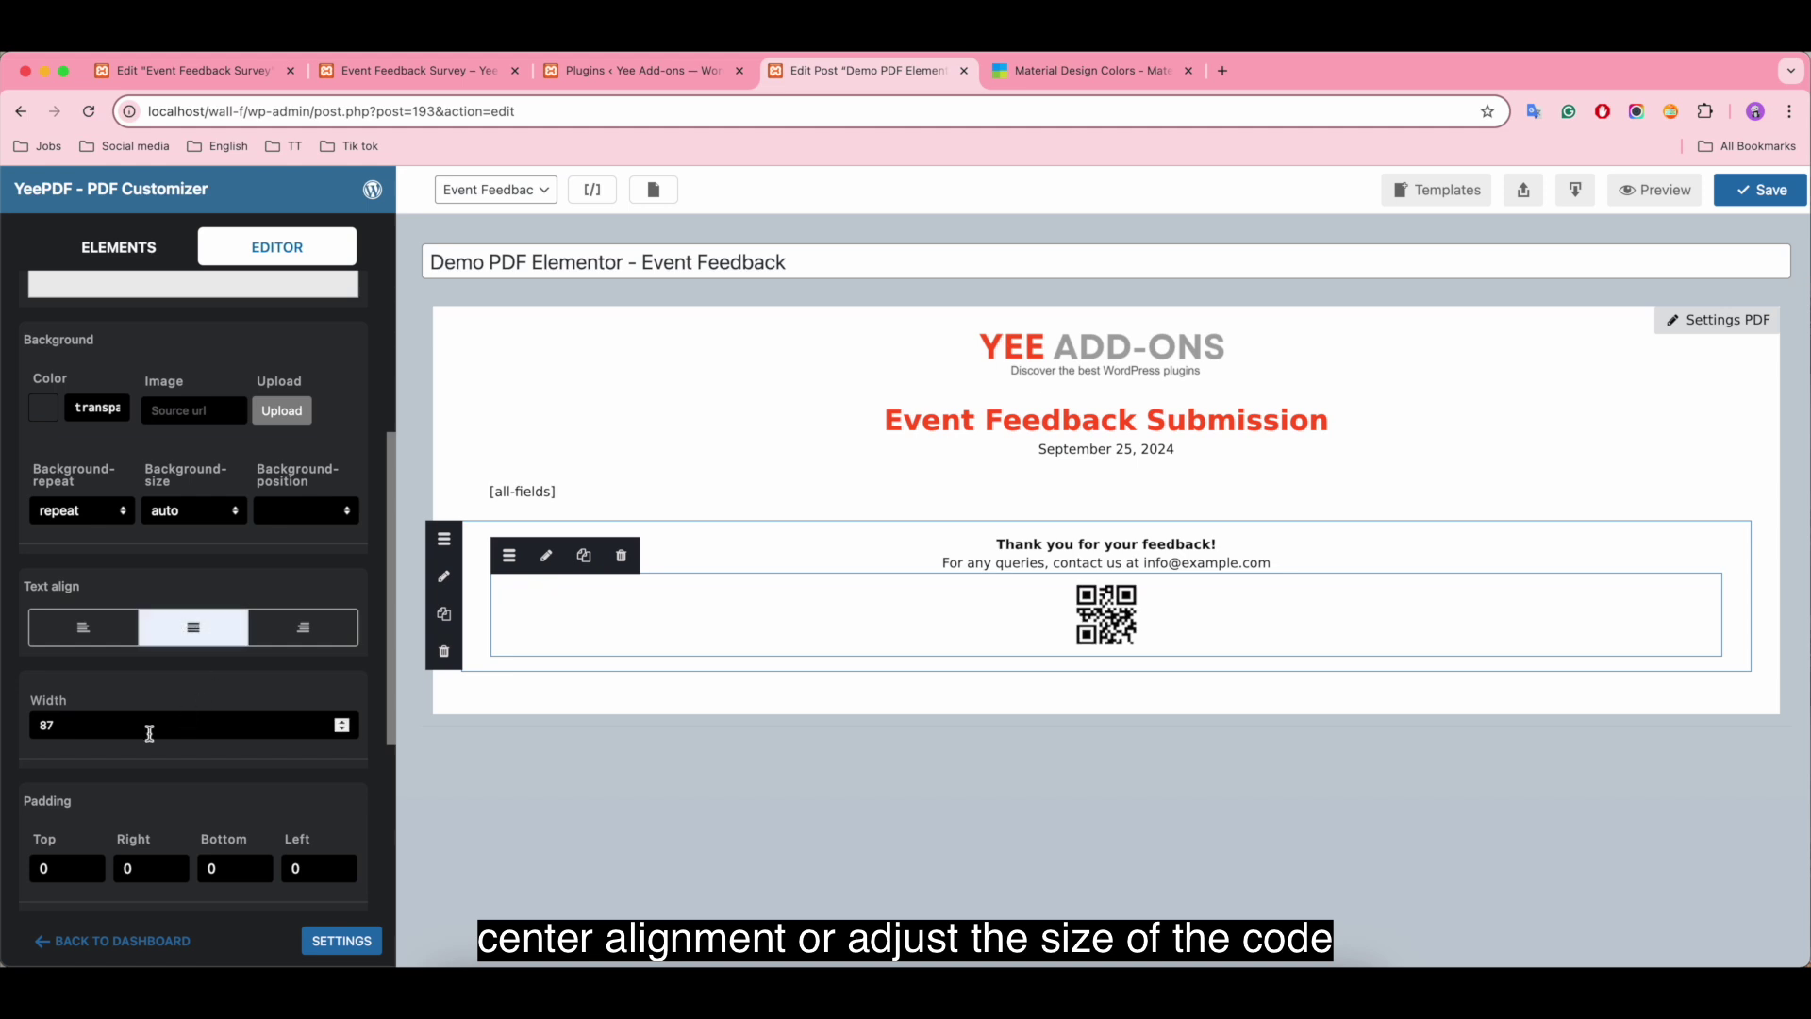
left_click(115, 737)
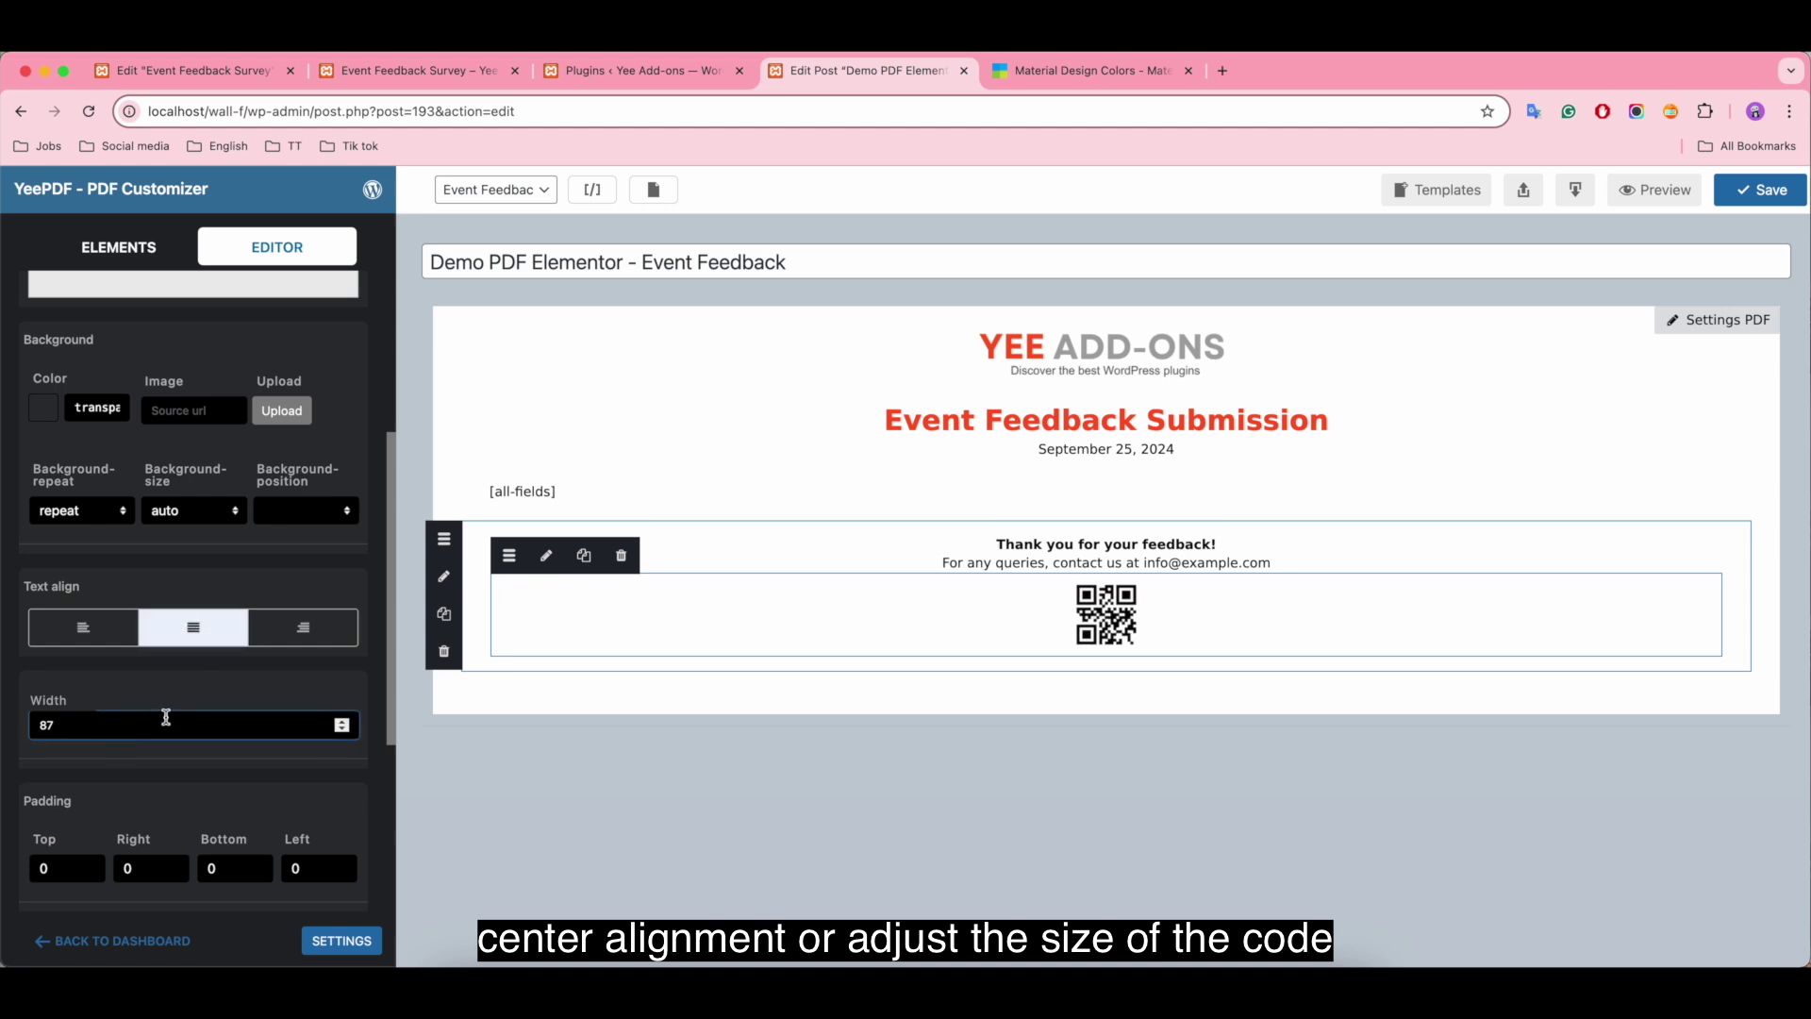
Step: Add a one-column row below the QR code holding the Upcoming Events image
left_click(471, 539)
left_click(118, 247)
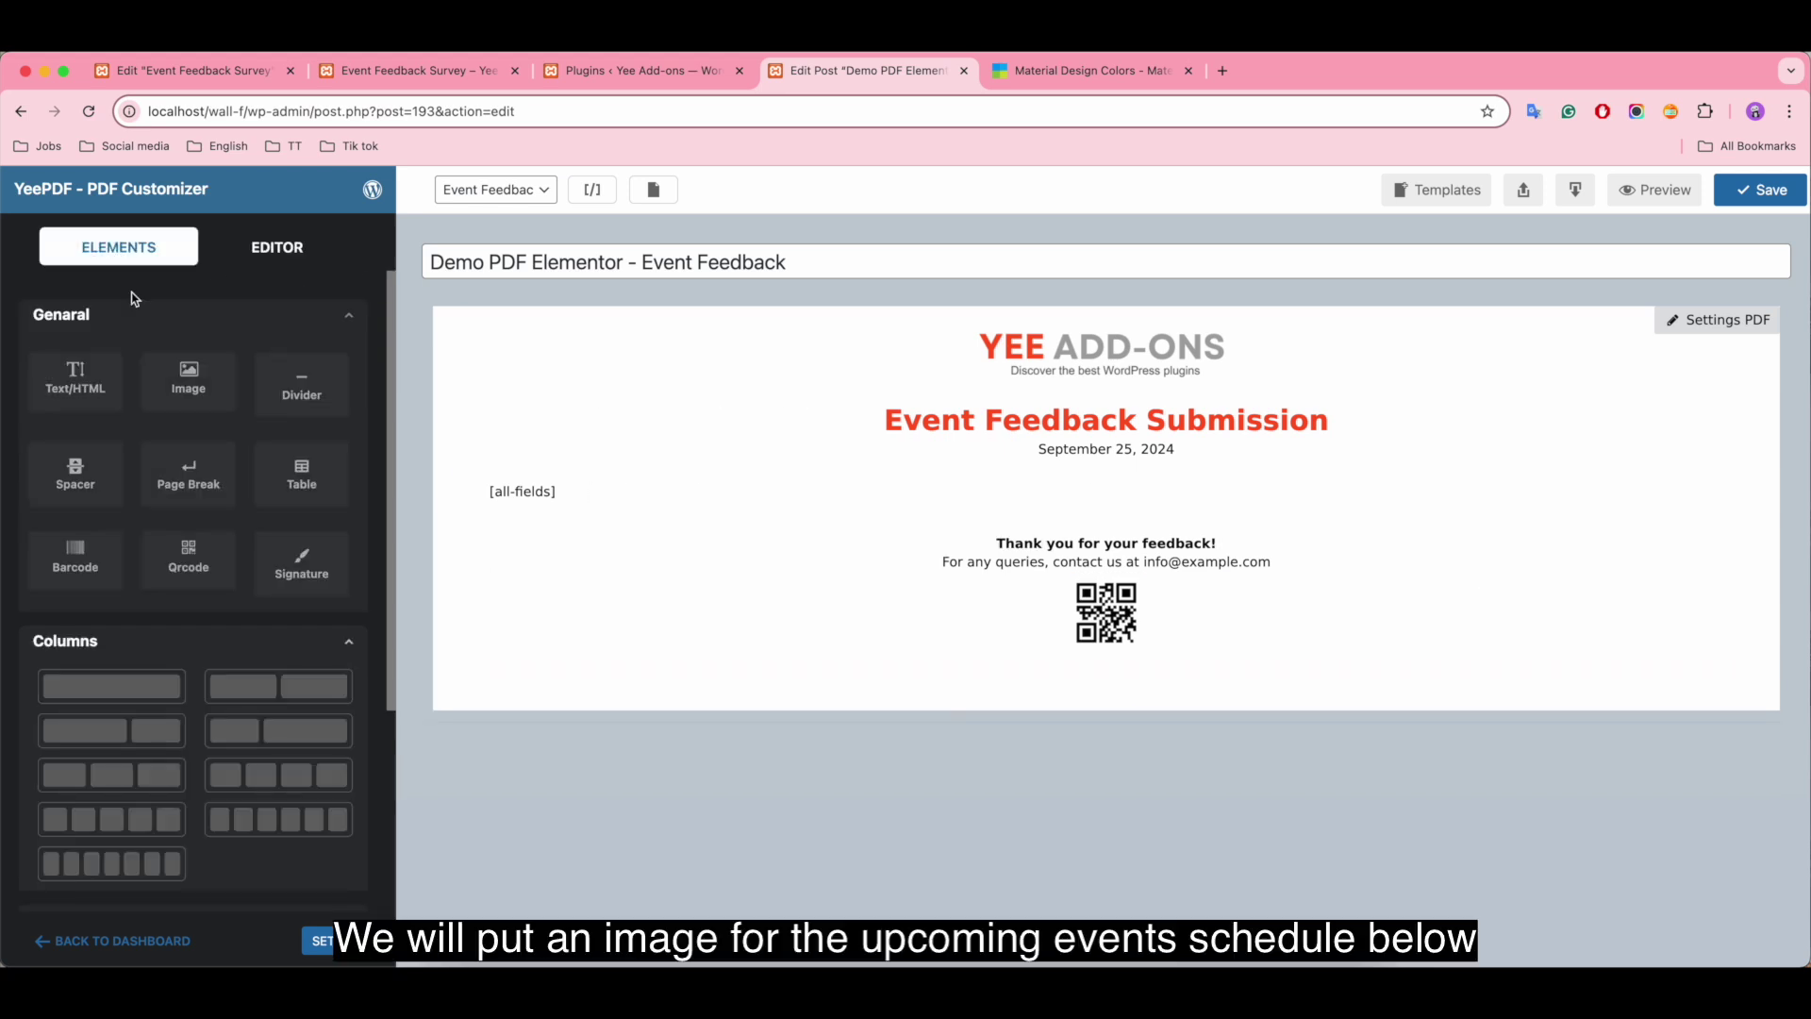
left_click_drag(127, 681, 609, 679)
left_click_drag(188, 382, 703, 717)
left_click(537, 703)
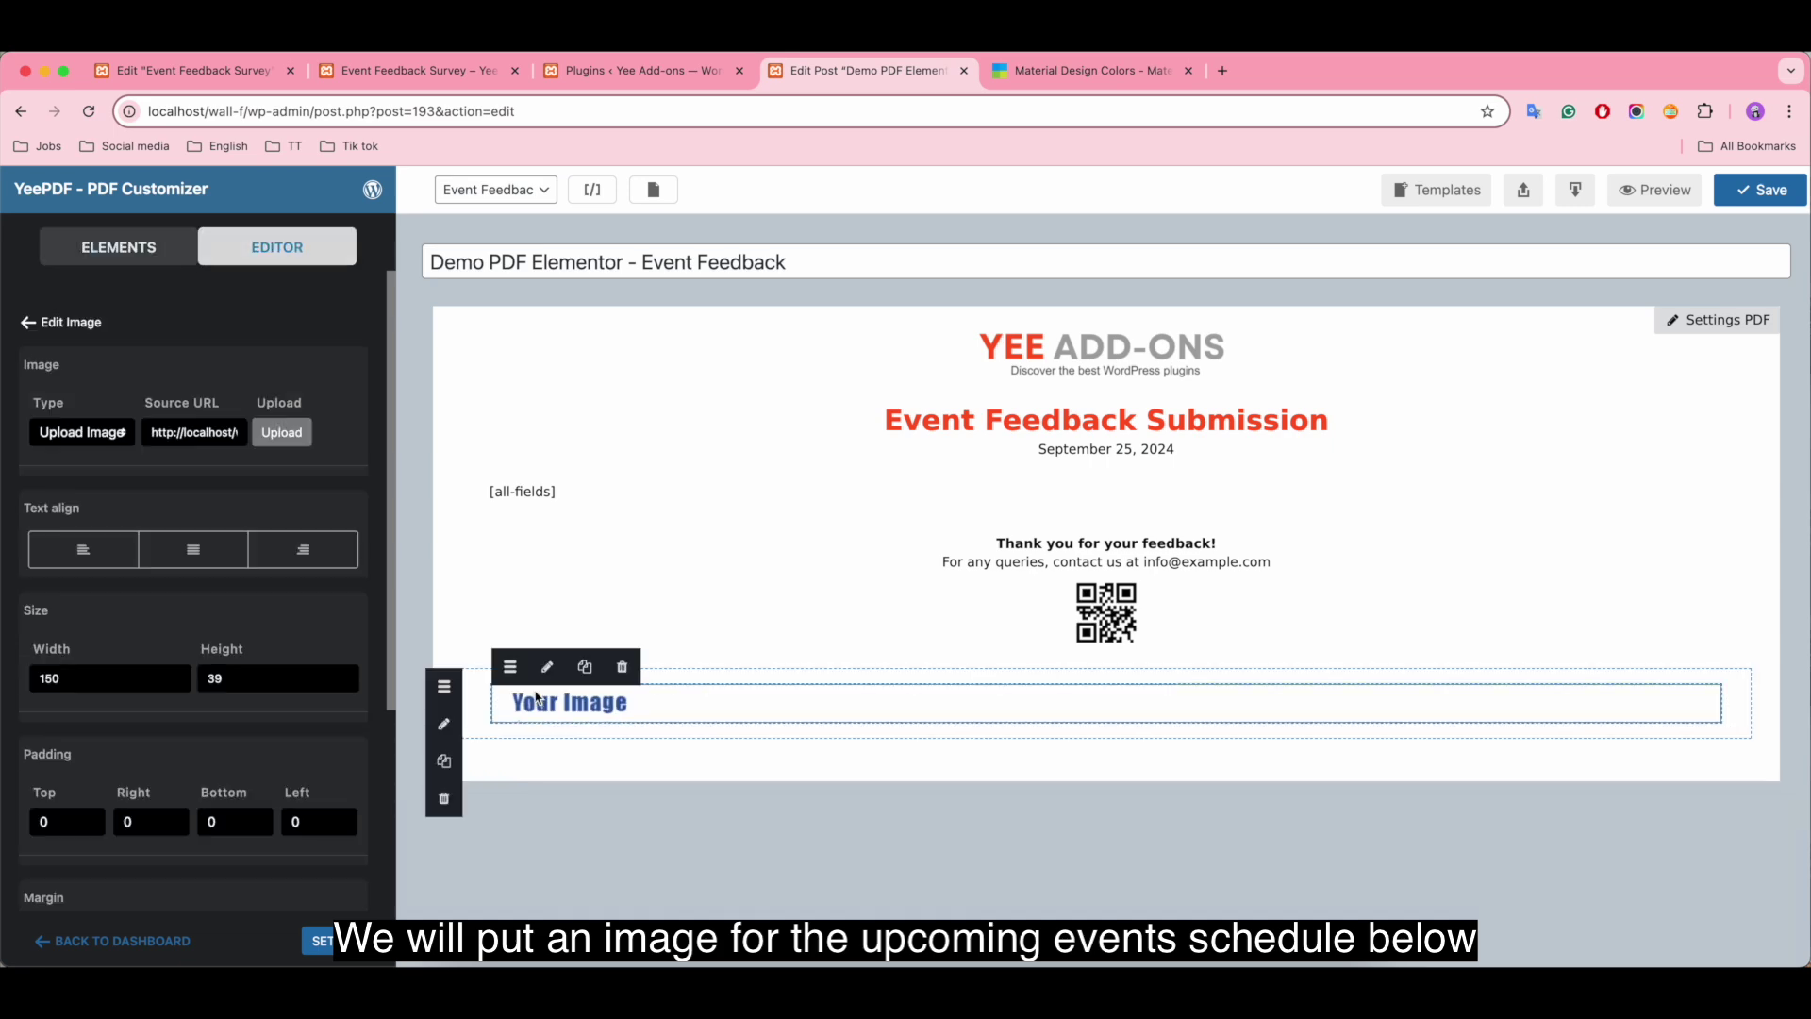
left_click(282, 434)
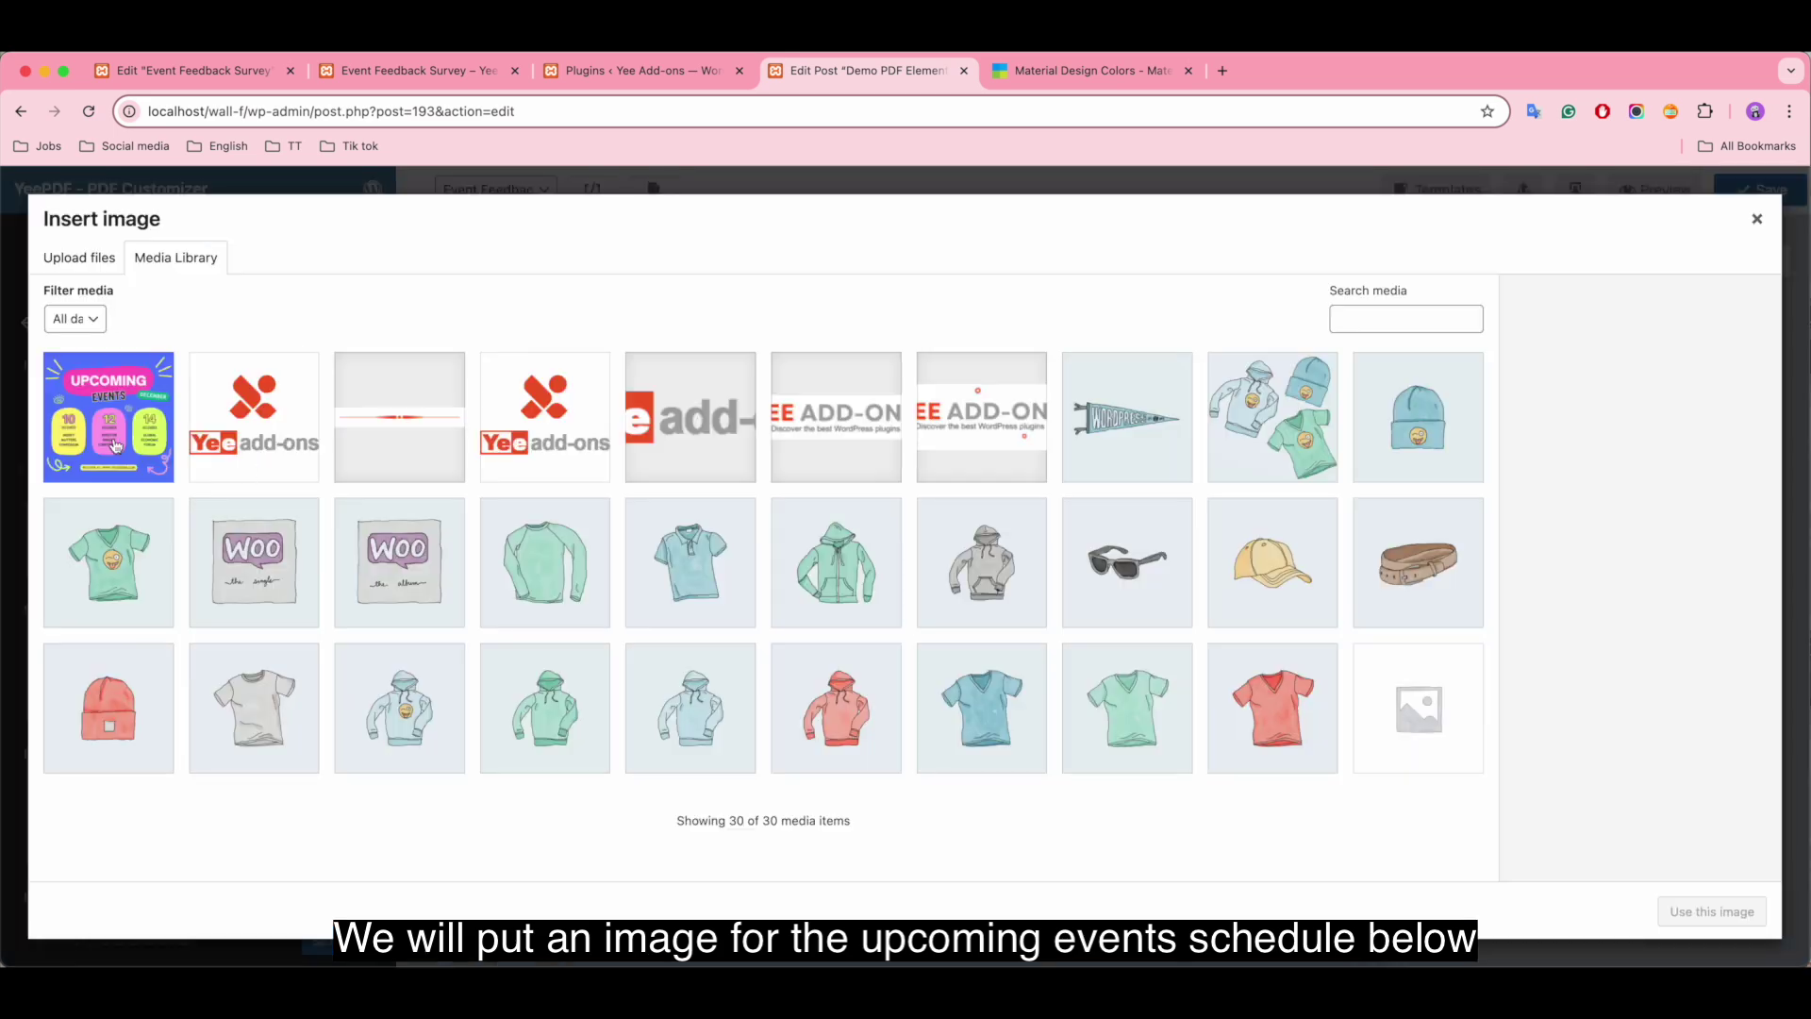
left_click(114, 445)
left_click(1726, 910)
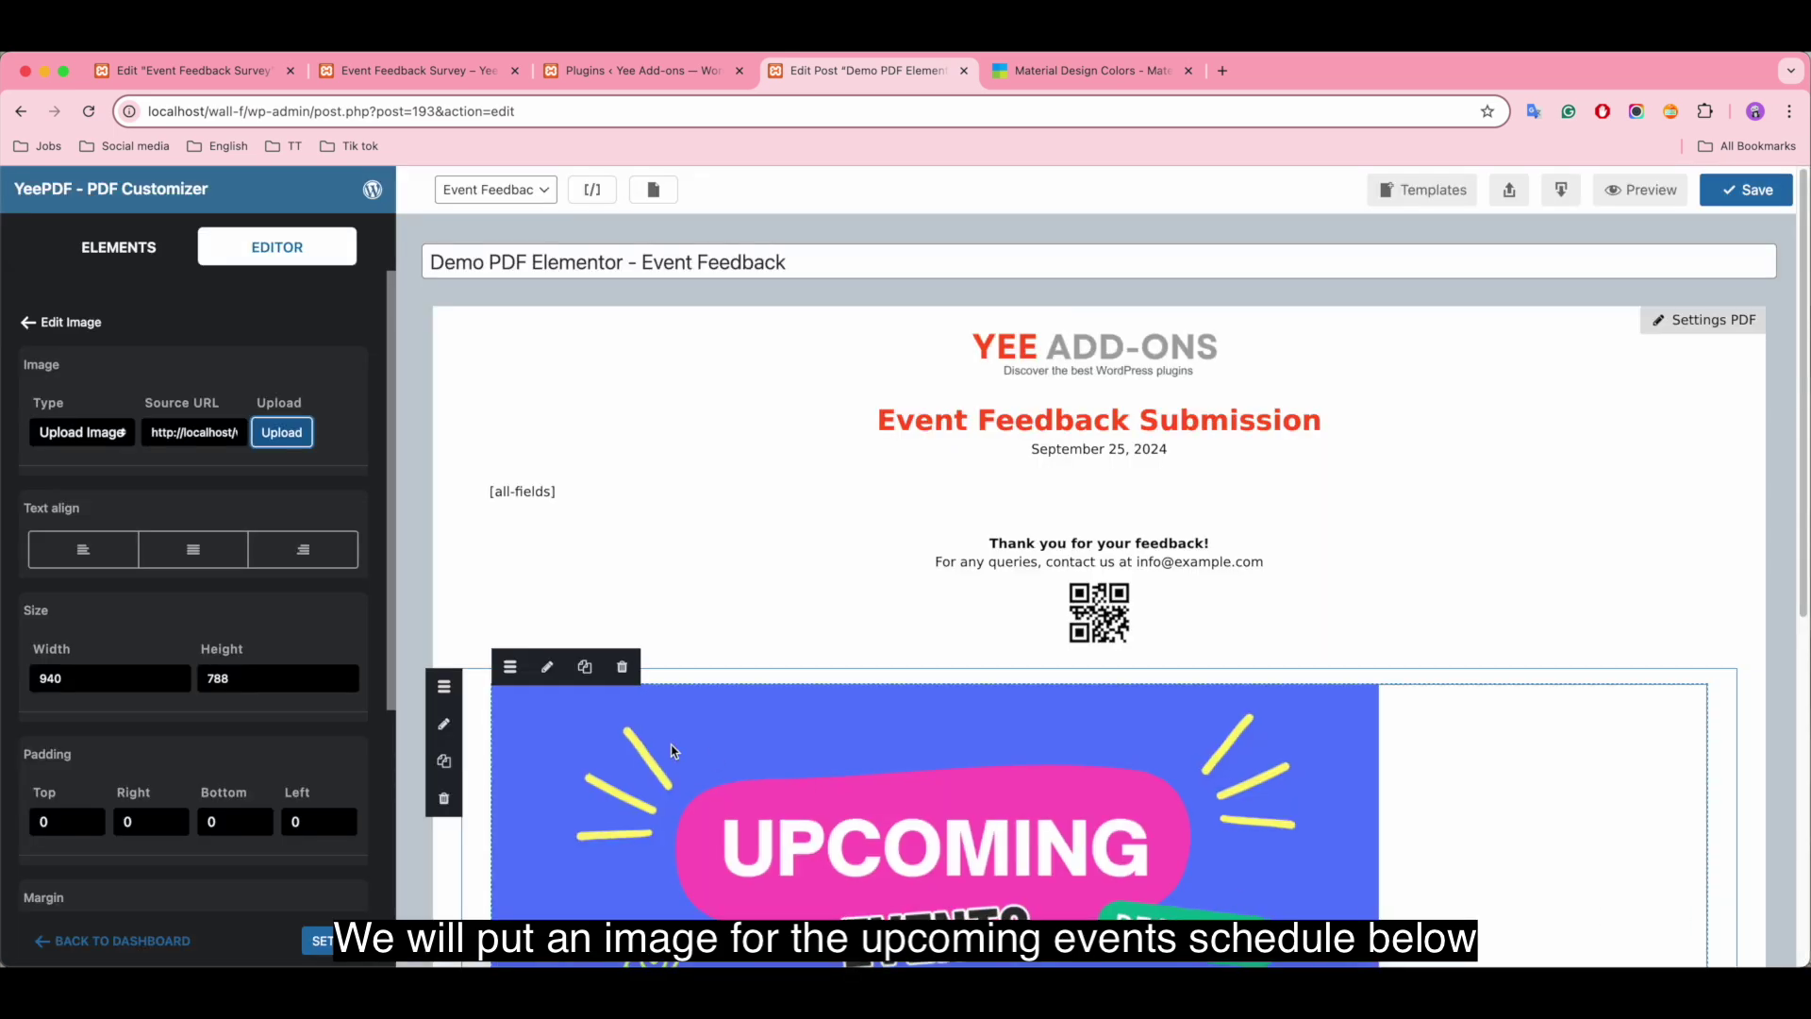
Step: Set the image height to 288 and centre it in its row
scroll(707, 753, "down", 2)
scroll(709, 754, "down", 5)
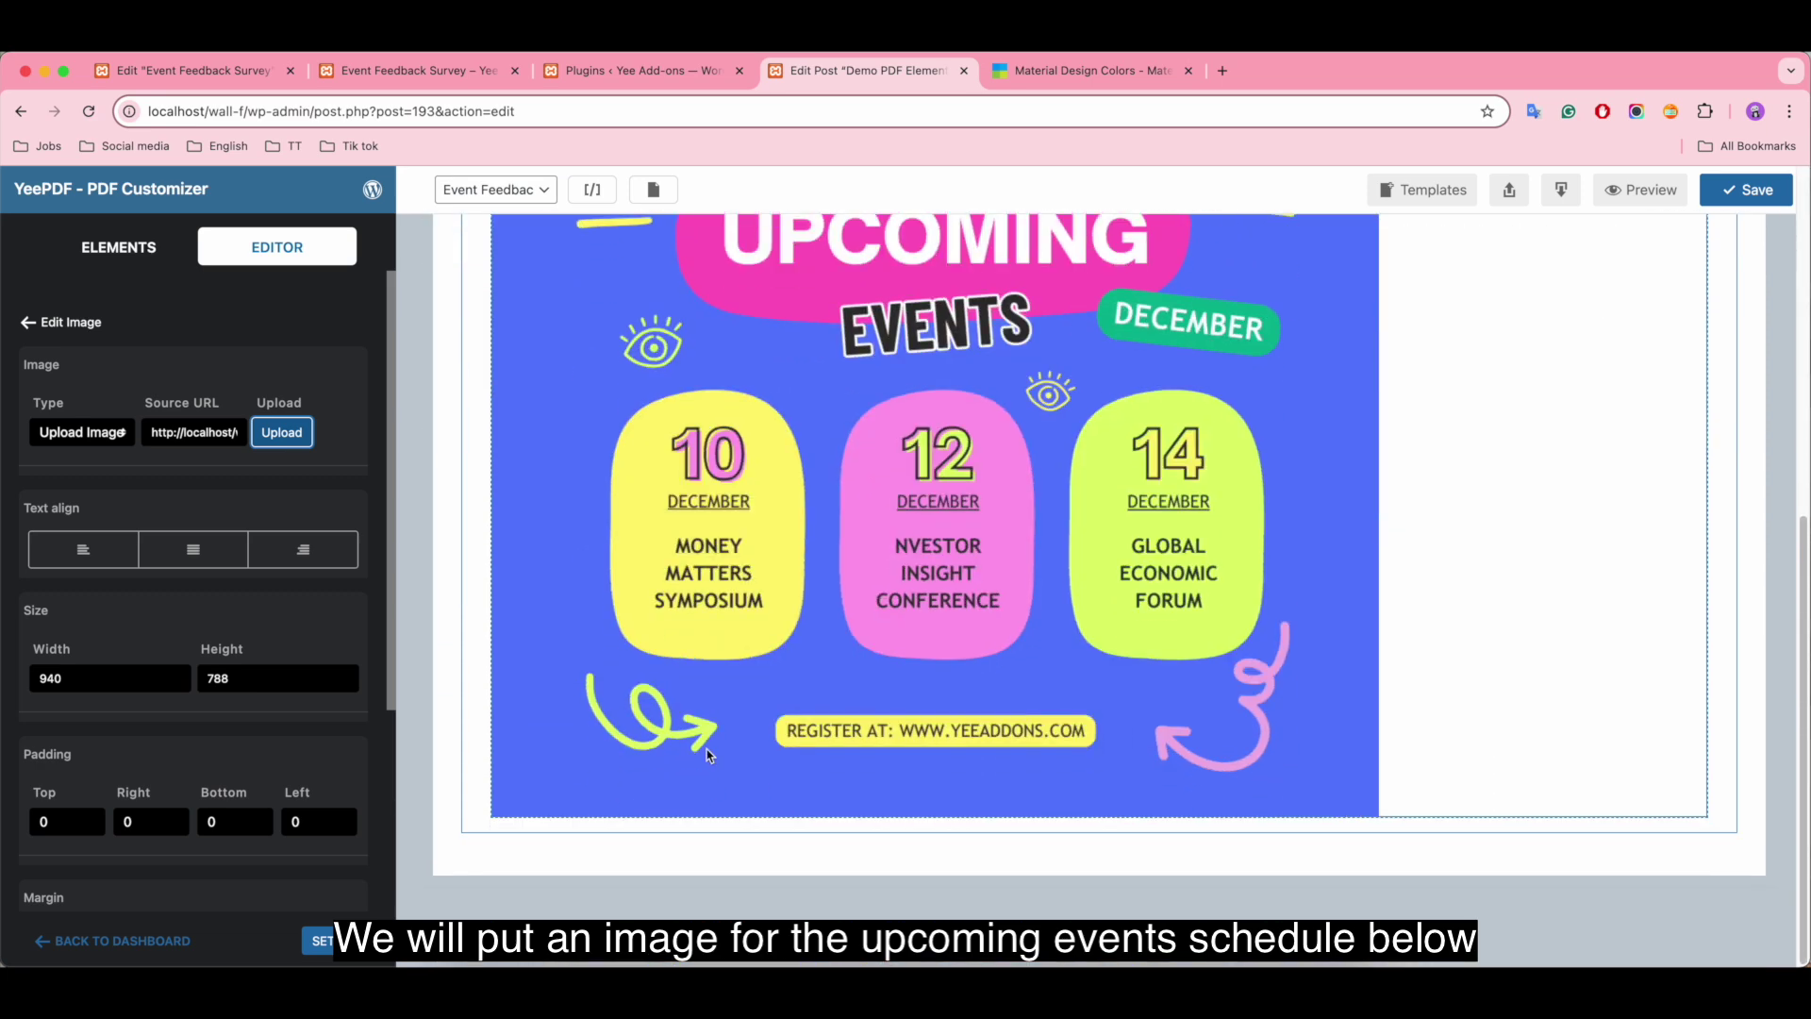
left_click(49, 683)
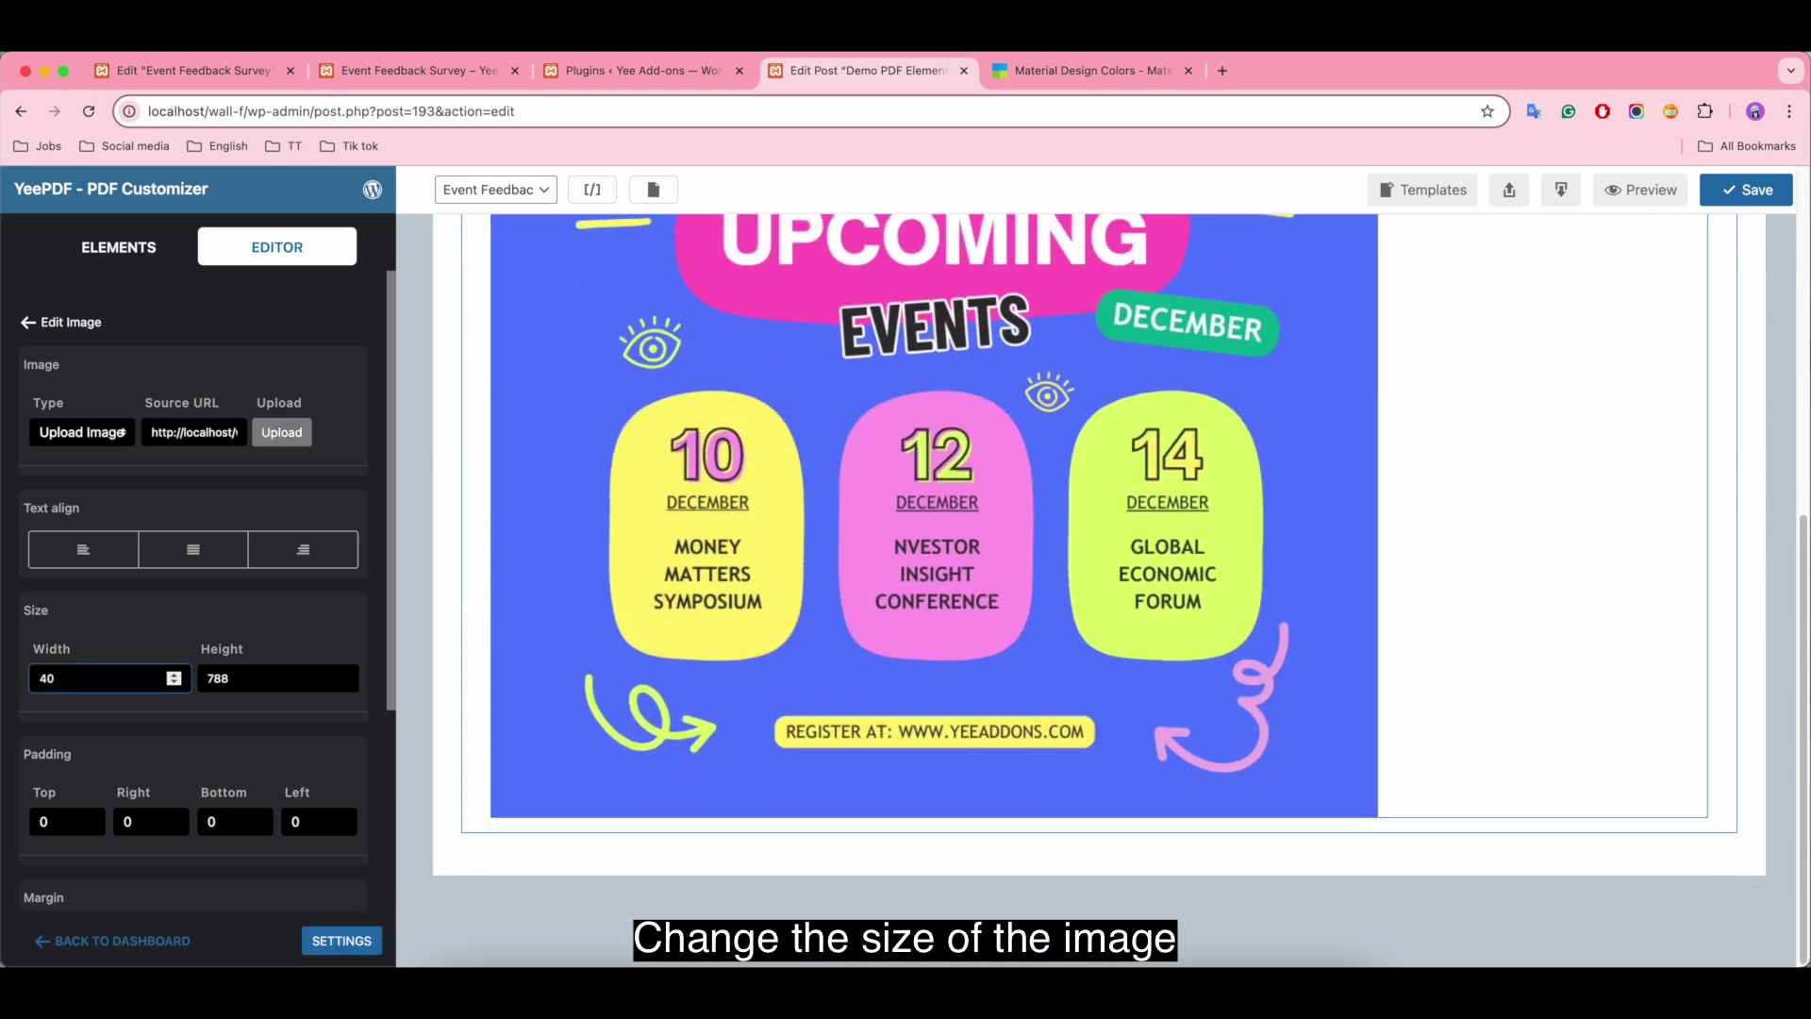
left_click(215, 679)
key("BackSpace")
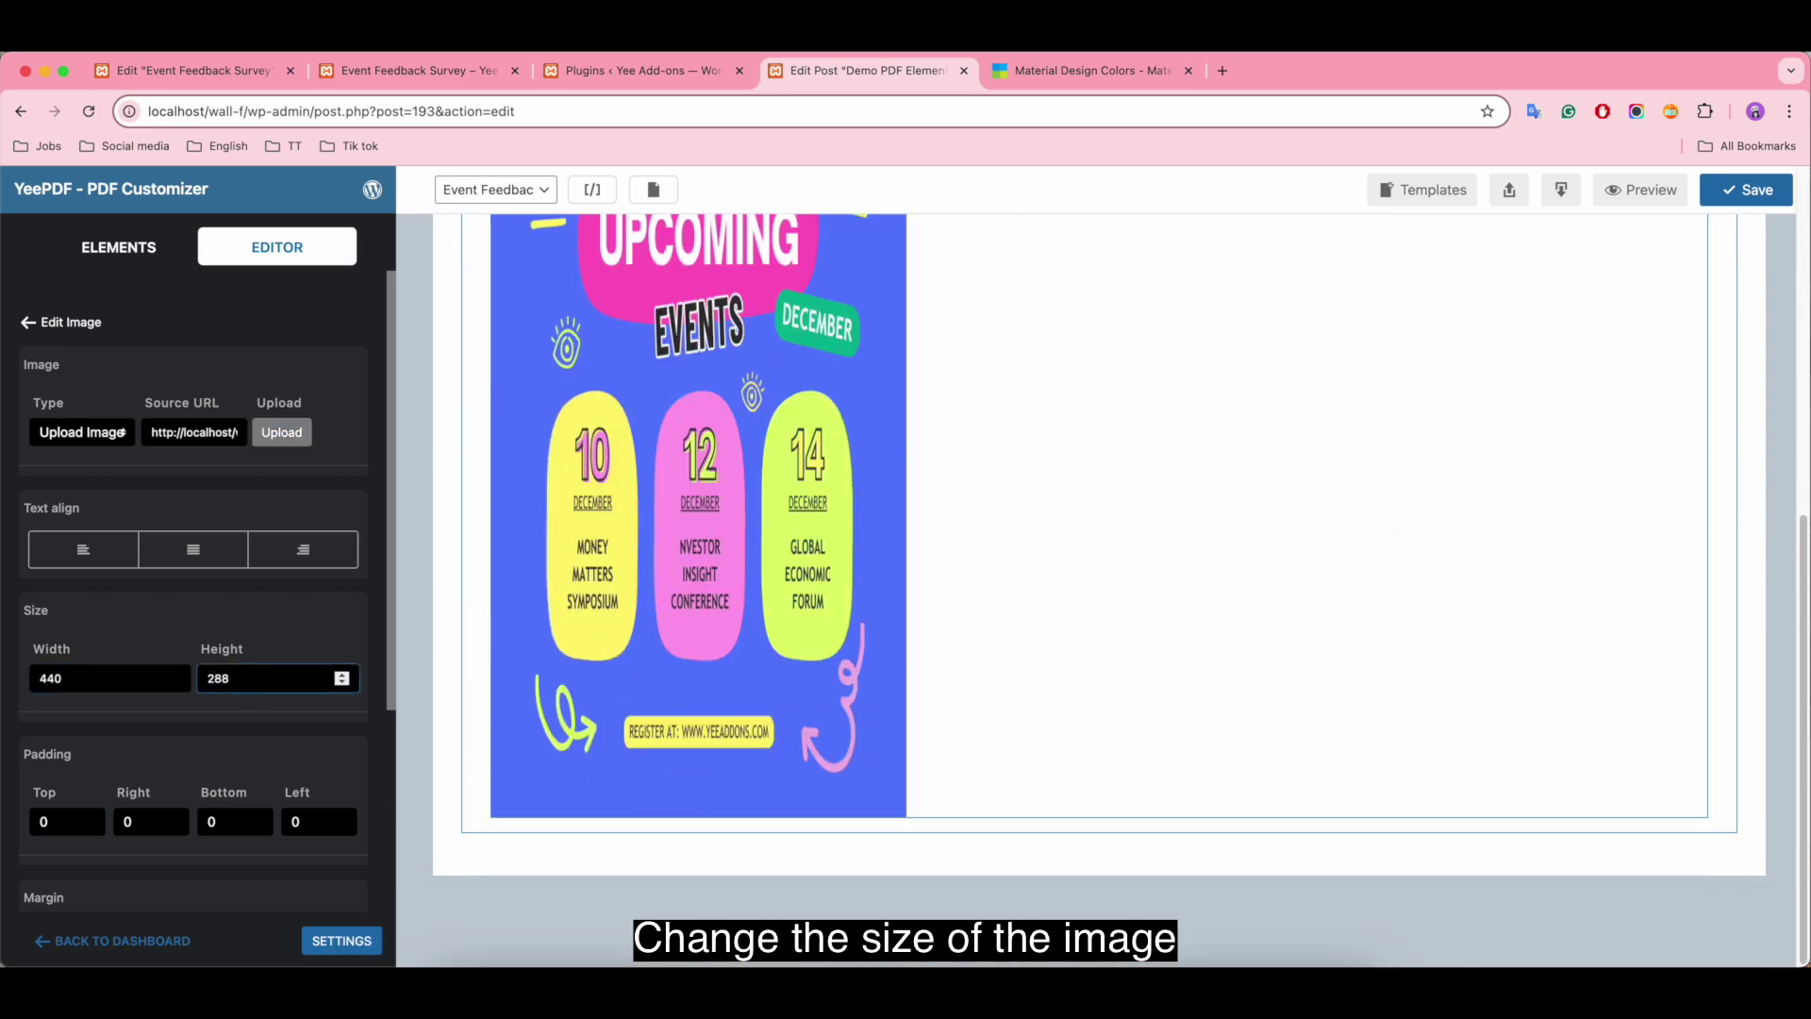
type("2")
left_click(193, 549)
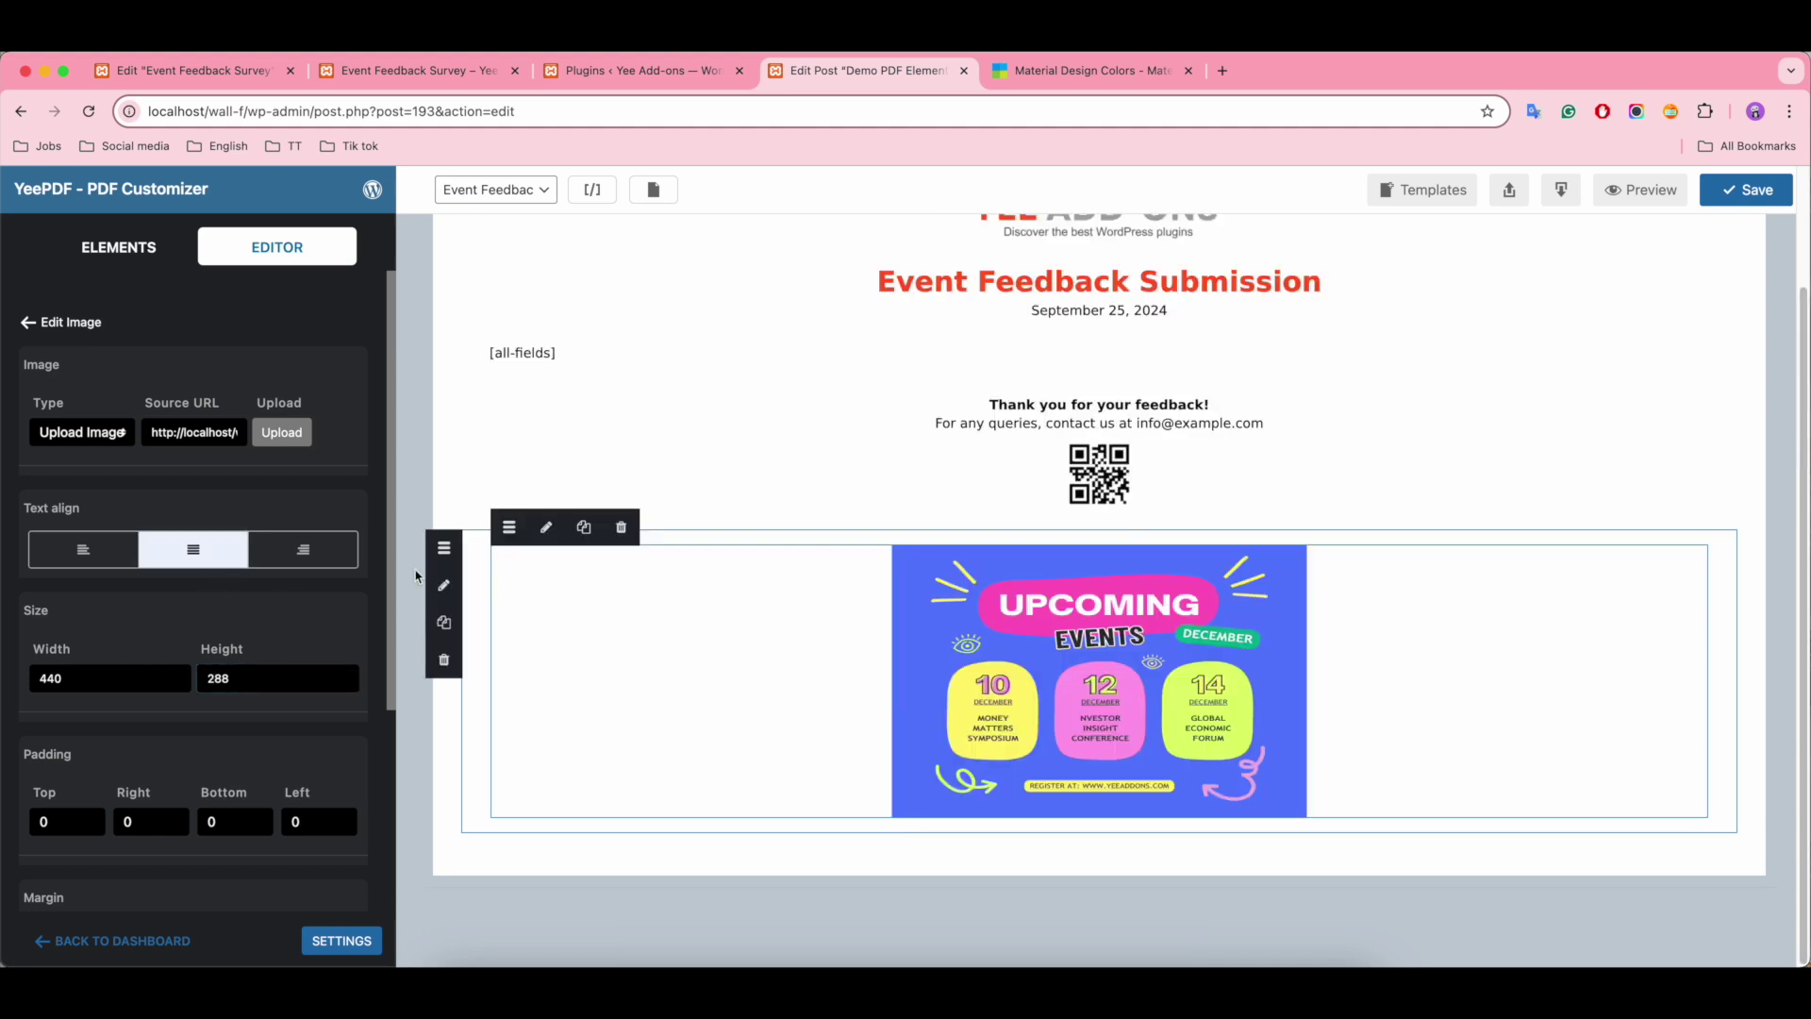
Step: Set the image row's padding to top 0 and bottom 5
left_click(479, 554)
left_click(59, 783)
type("0")
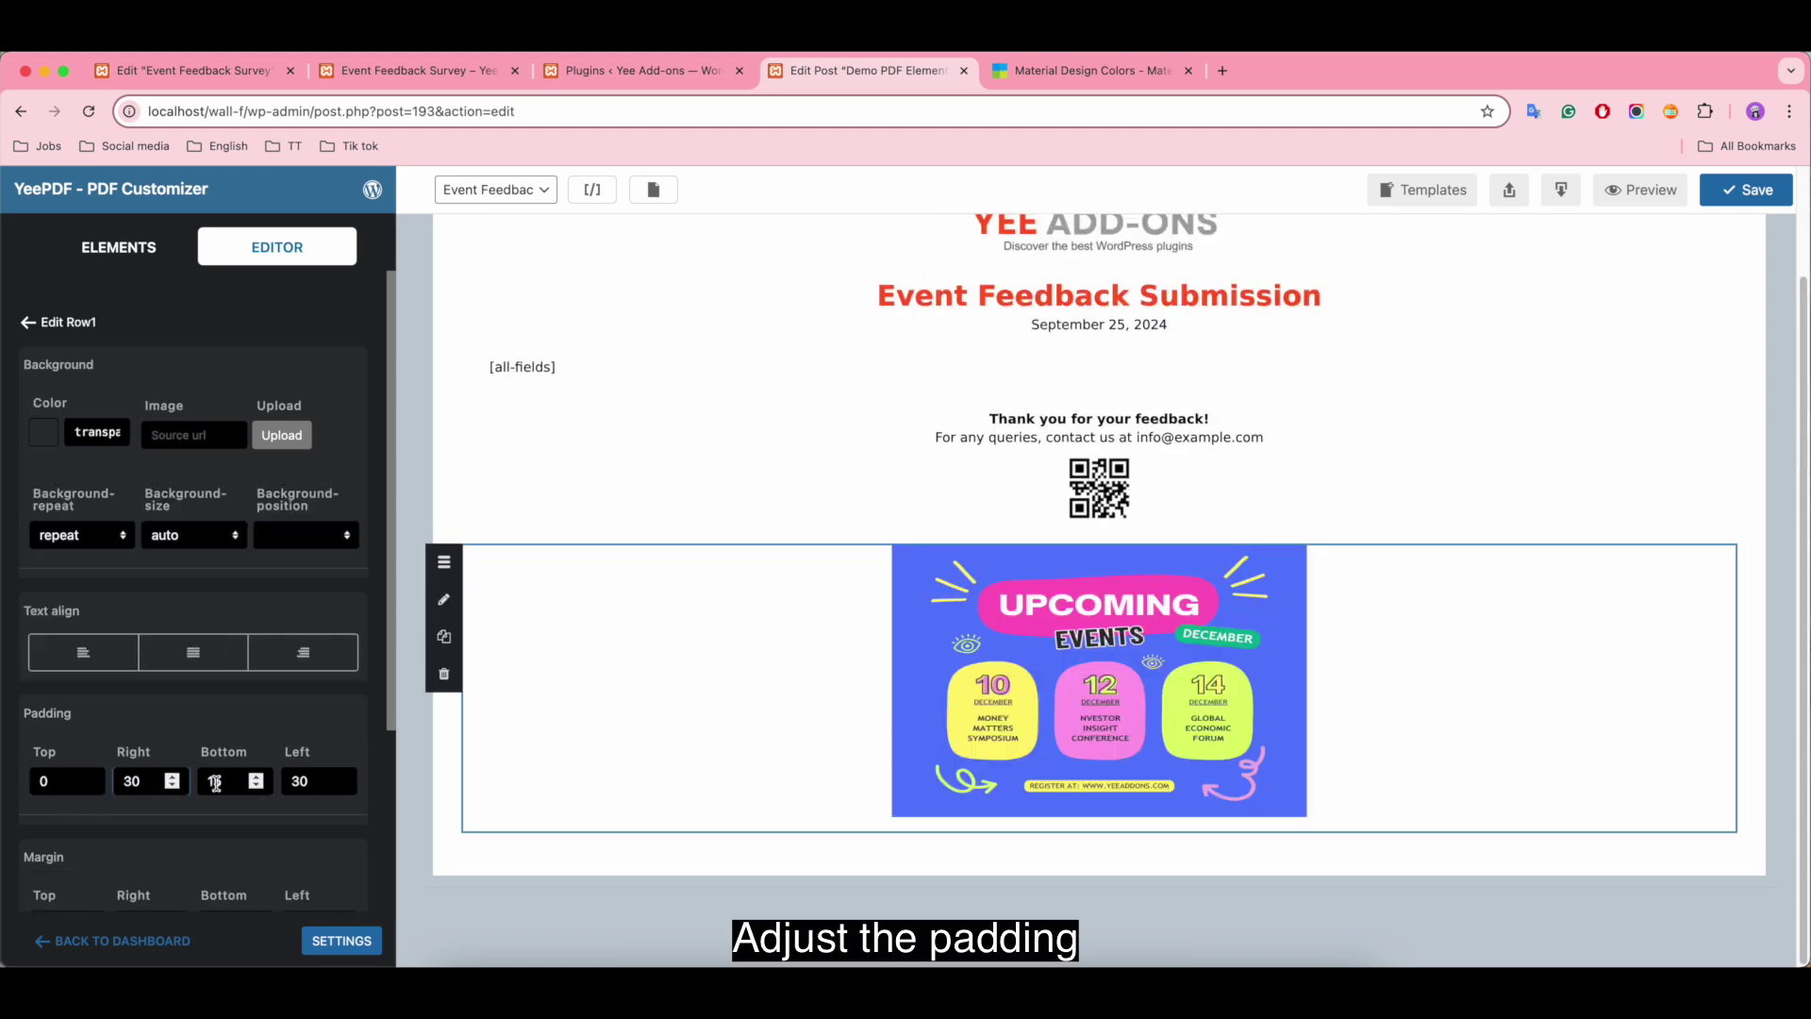
left_click(213, 789)
key("BackSpace")
left_click(311, 781)
scroll(1102, 691, "up", 2)
scroll(1104, 693, "down", 2)
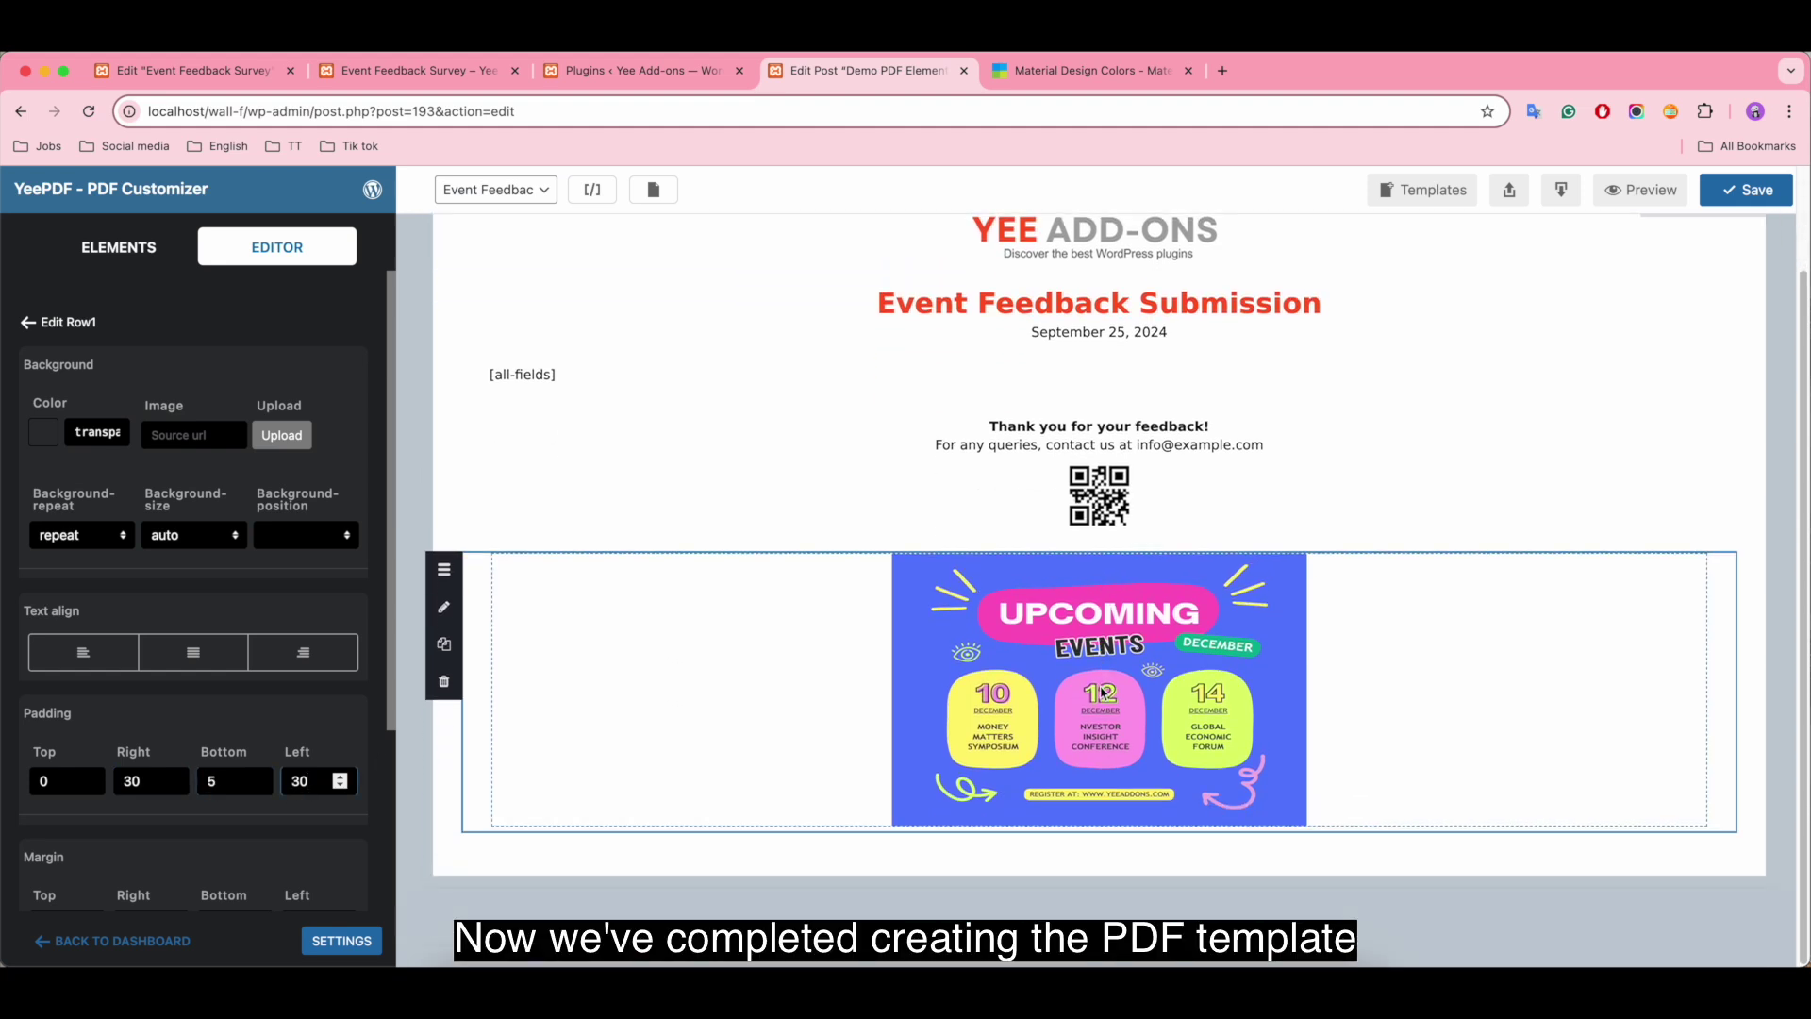
scroll(1664, 762, "up", 3)
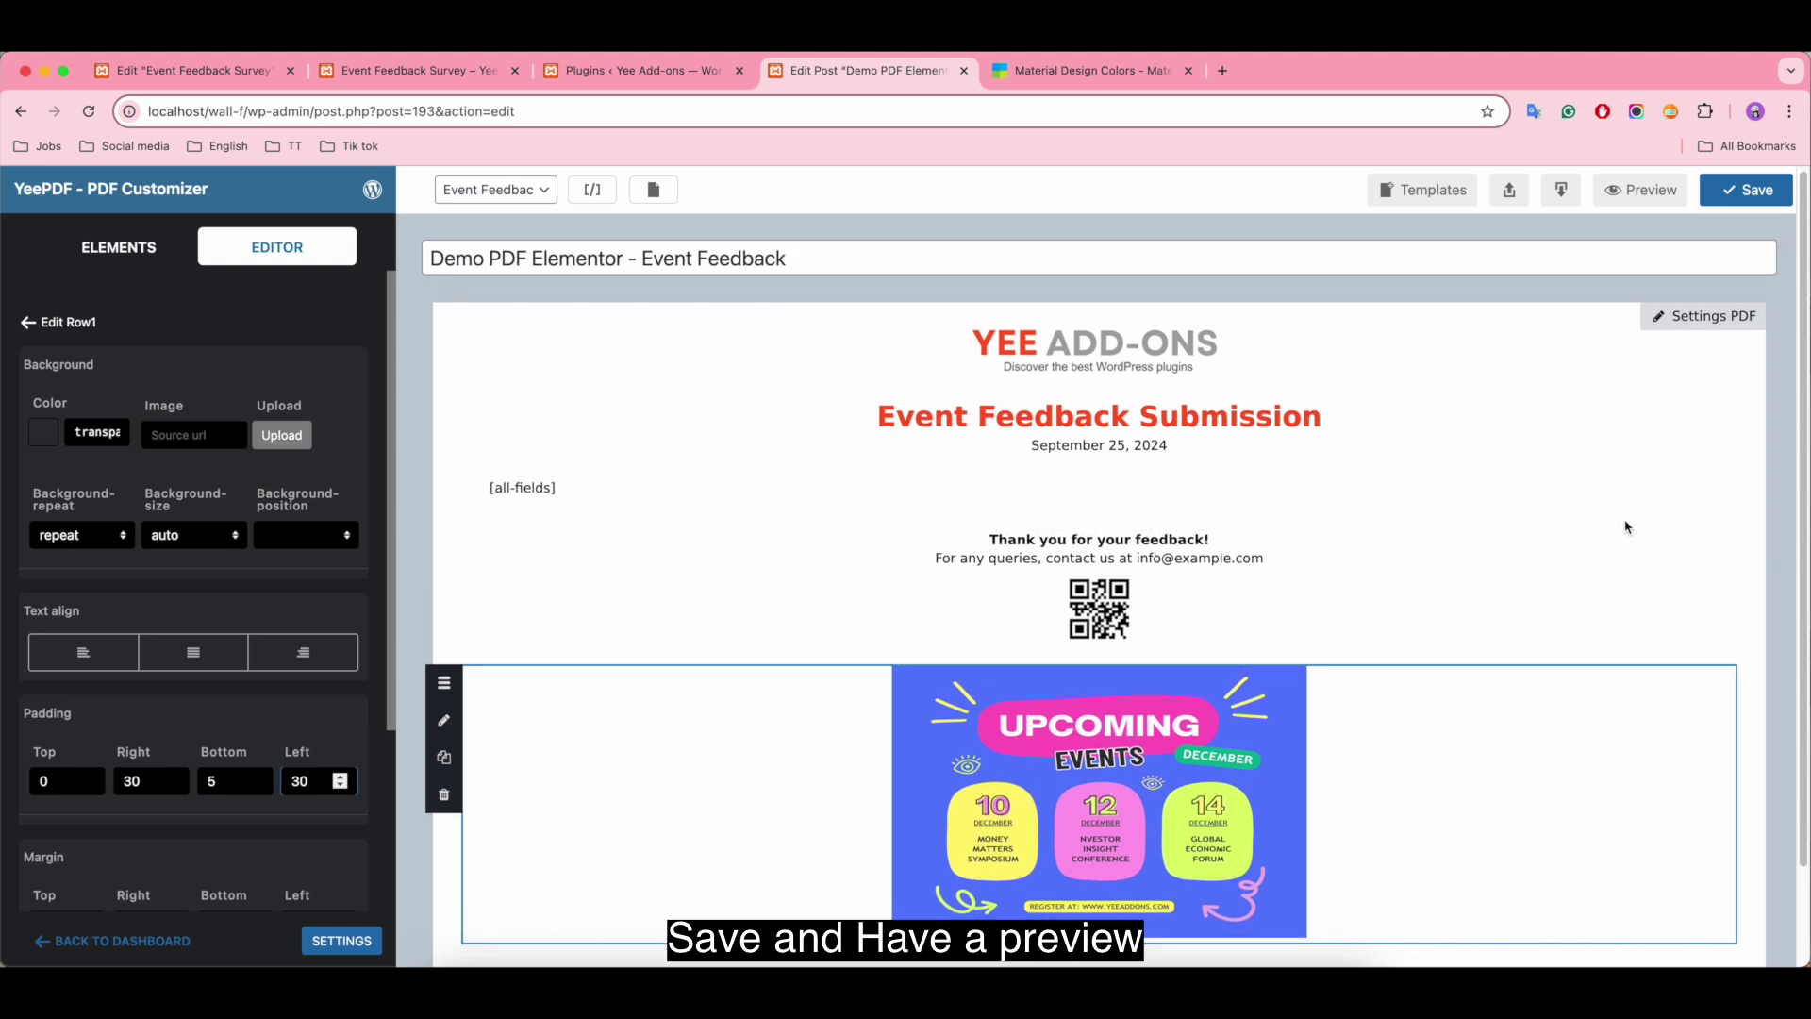
Step: Save the template and view its one-page PDF preview, closing the Material Design Colors tab
left_click(1756, 196)
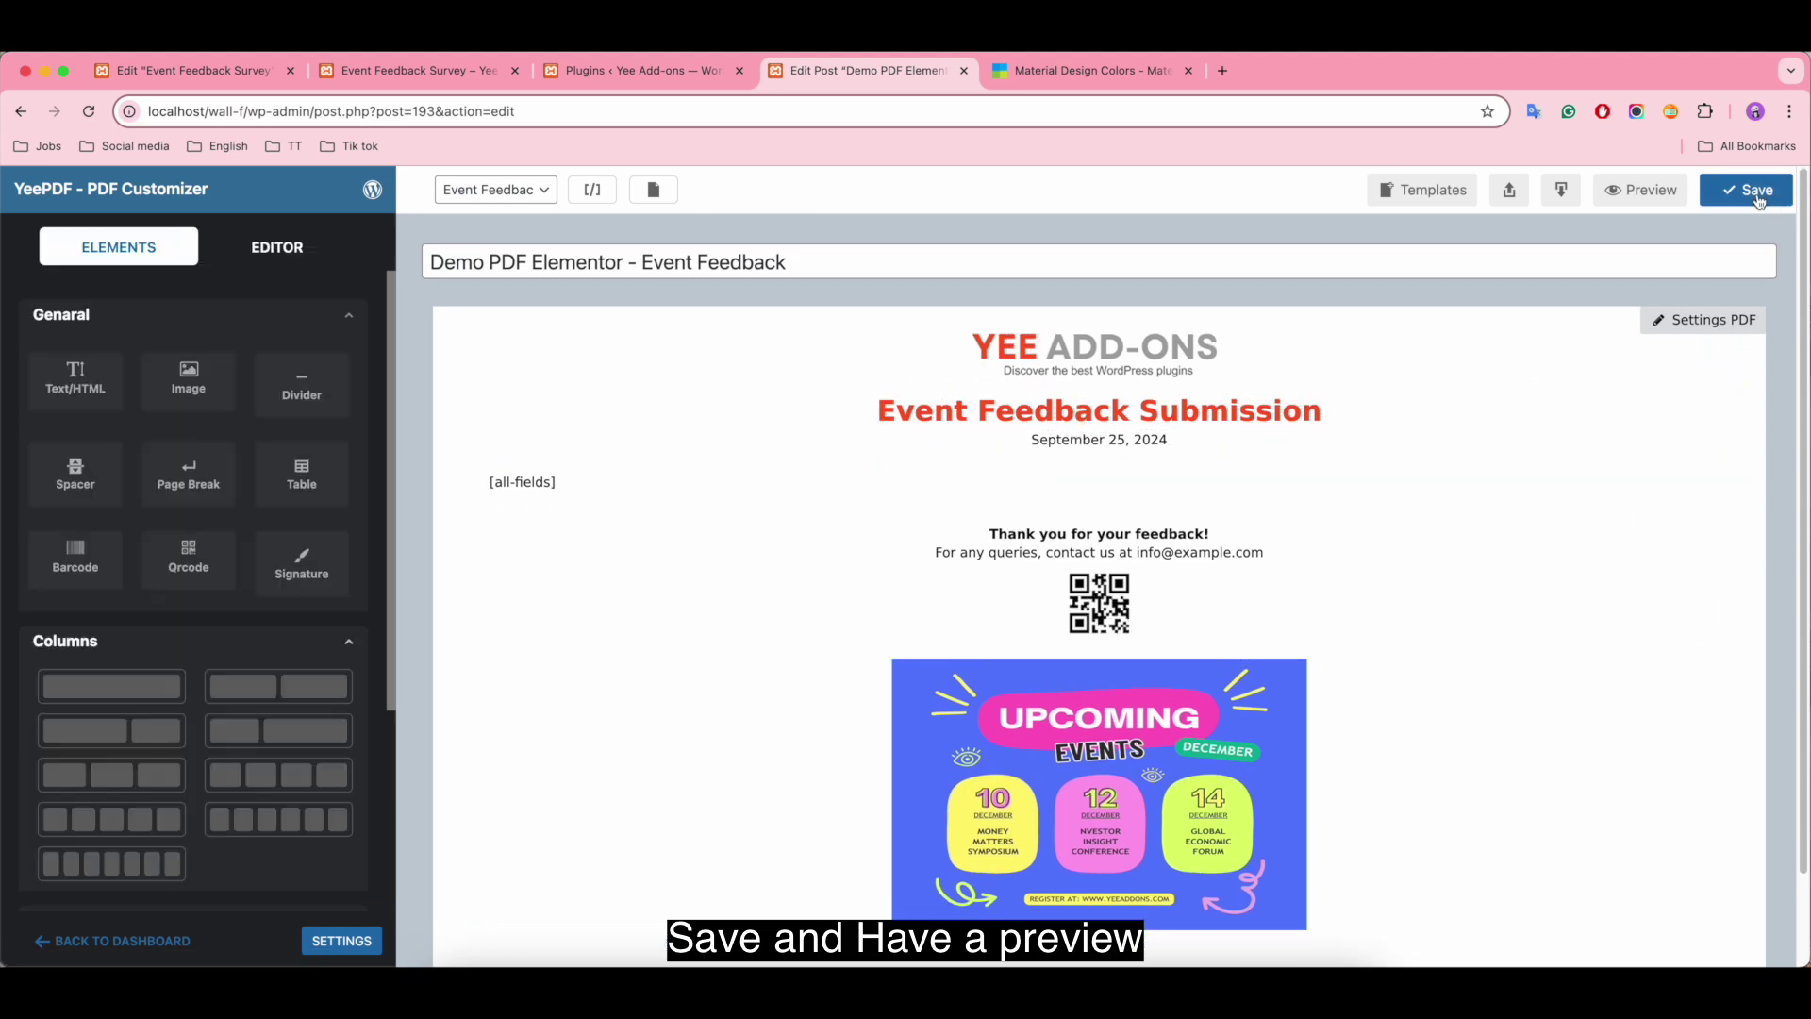
left_click(1646, 196)
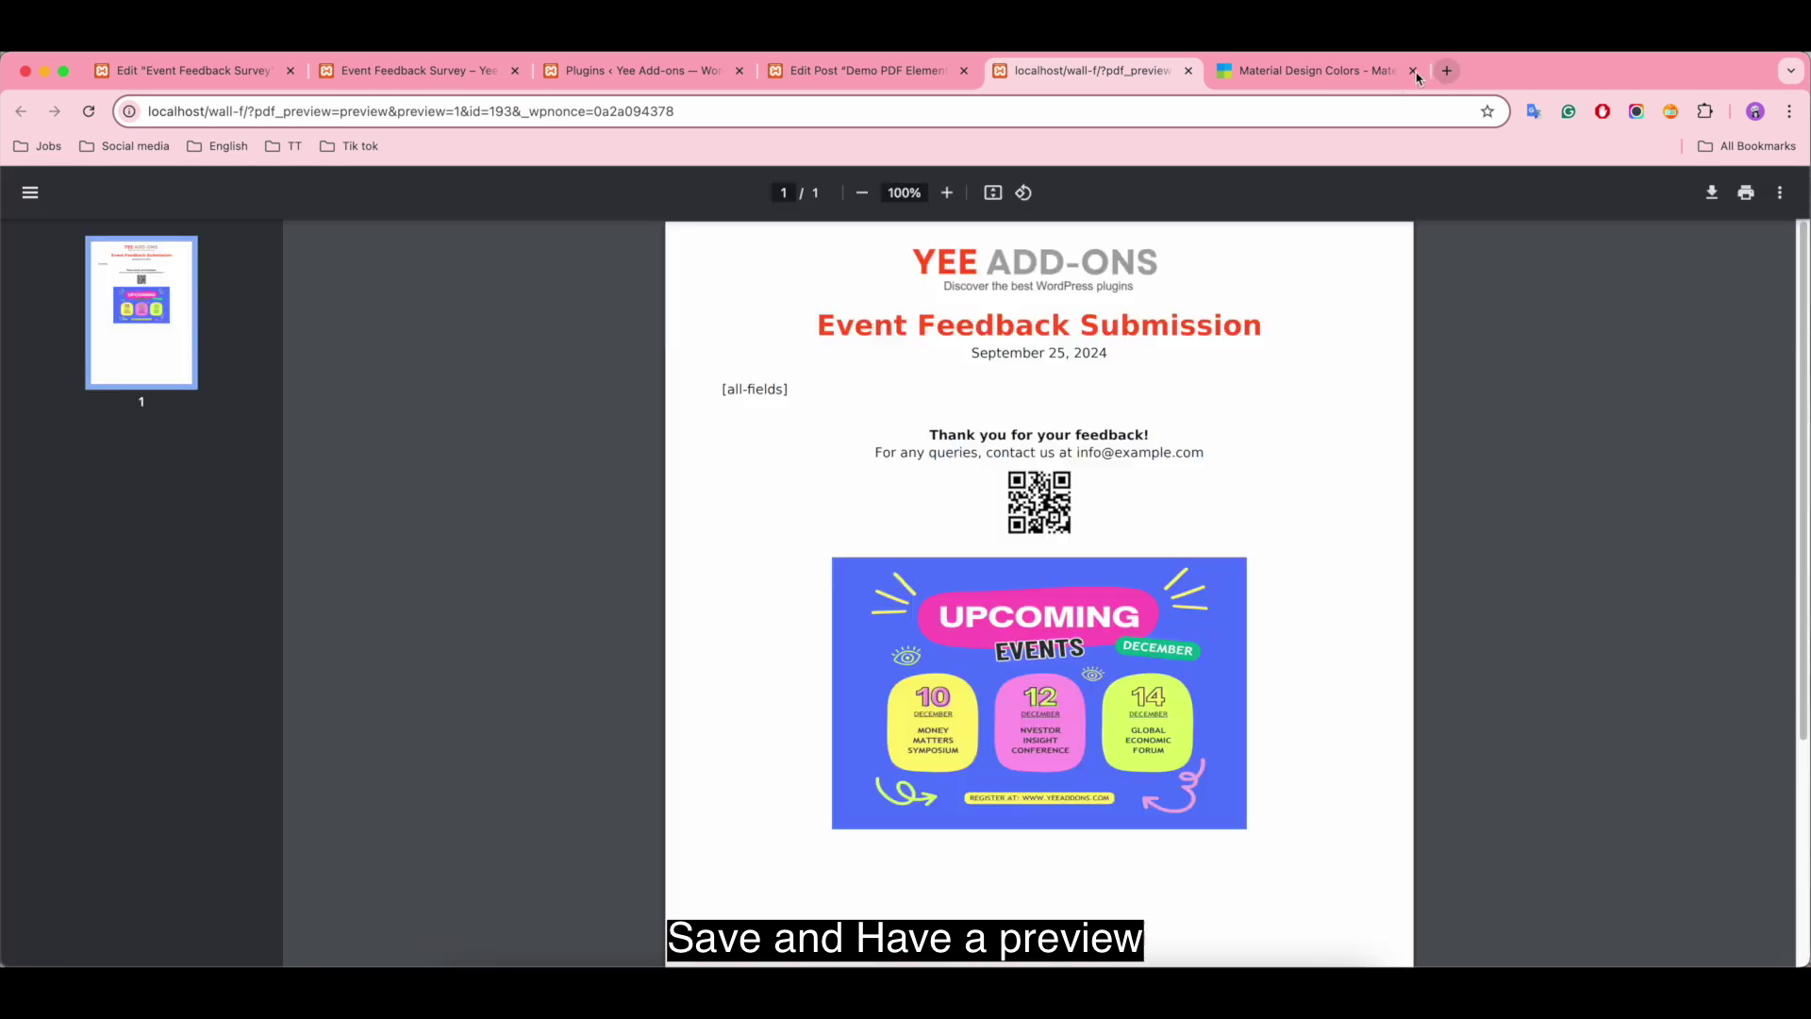
left_click(1414, 71)
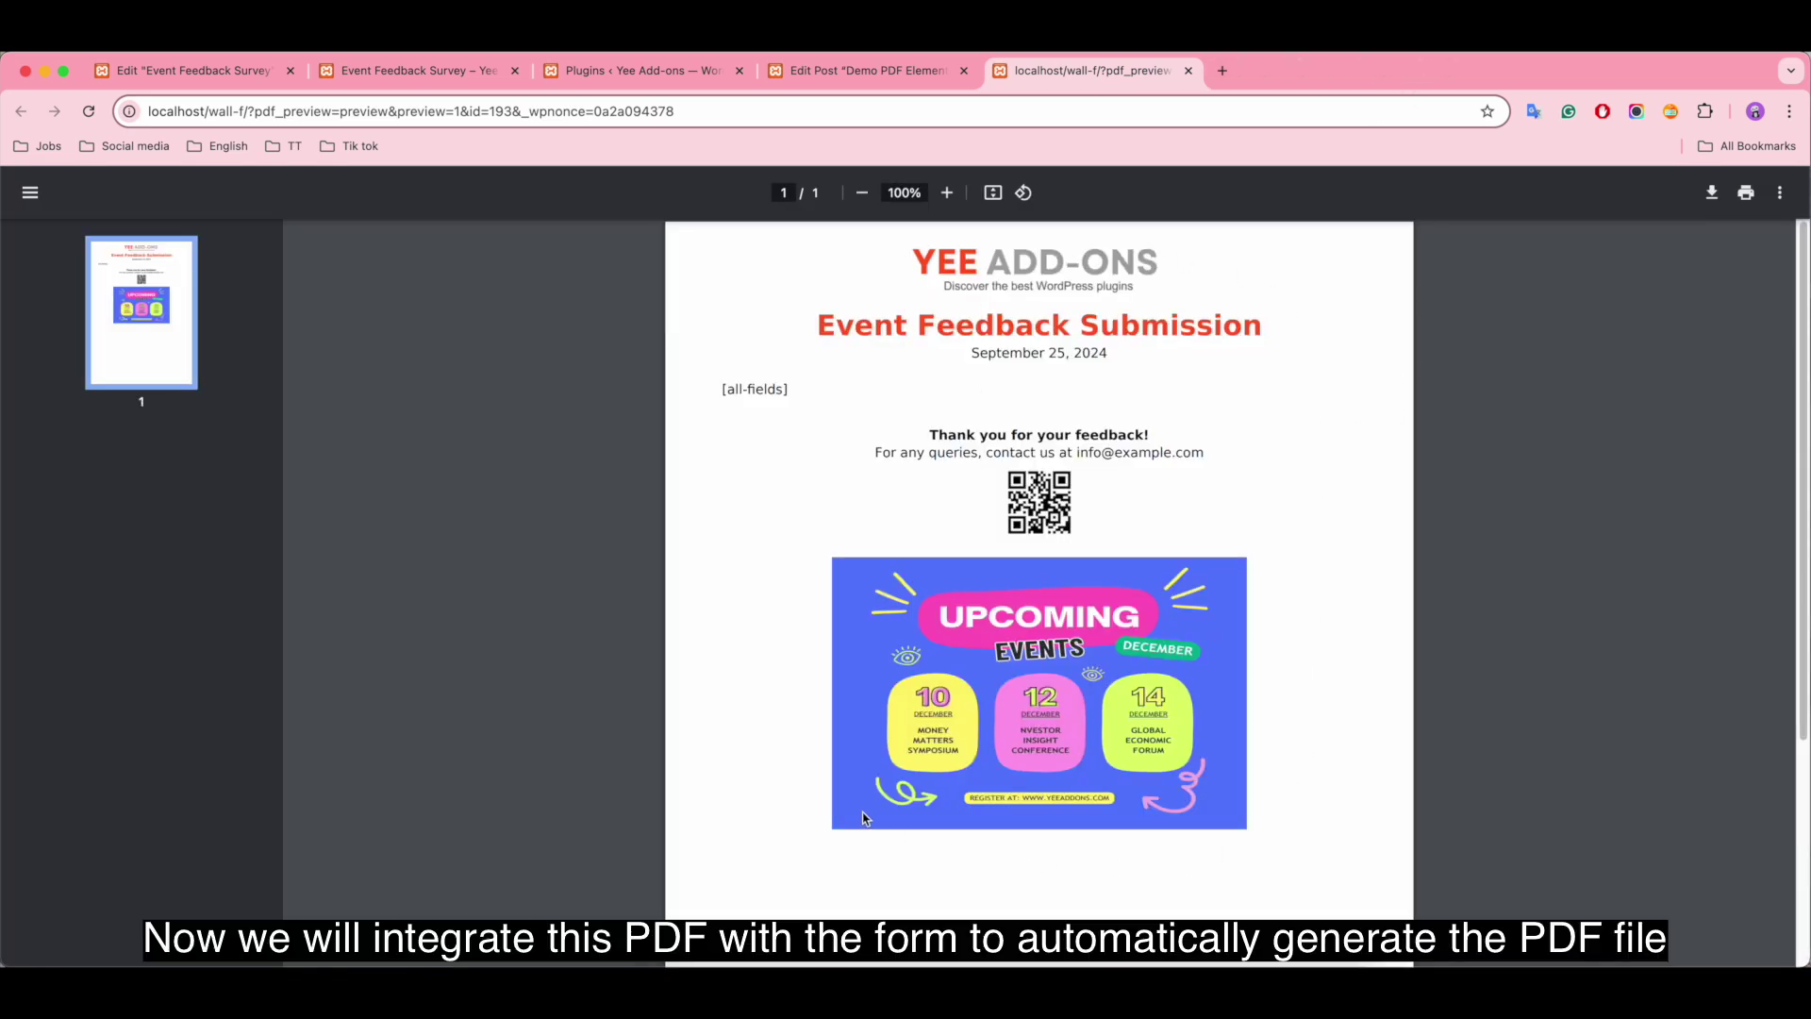
scroll(861, 808, "down", 3)
scroll(861, 809, "up", 3)
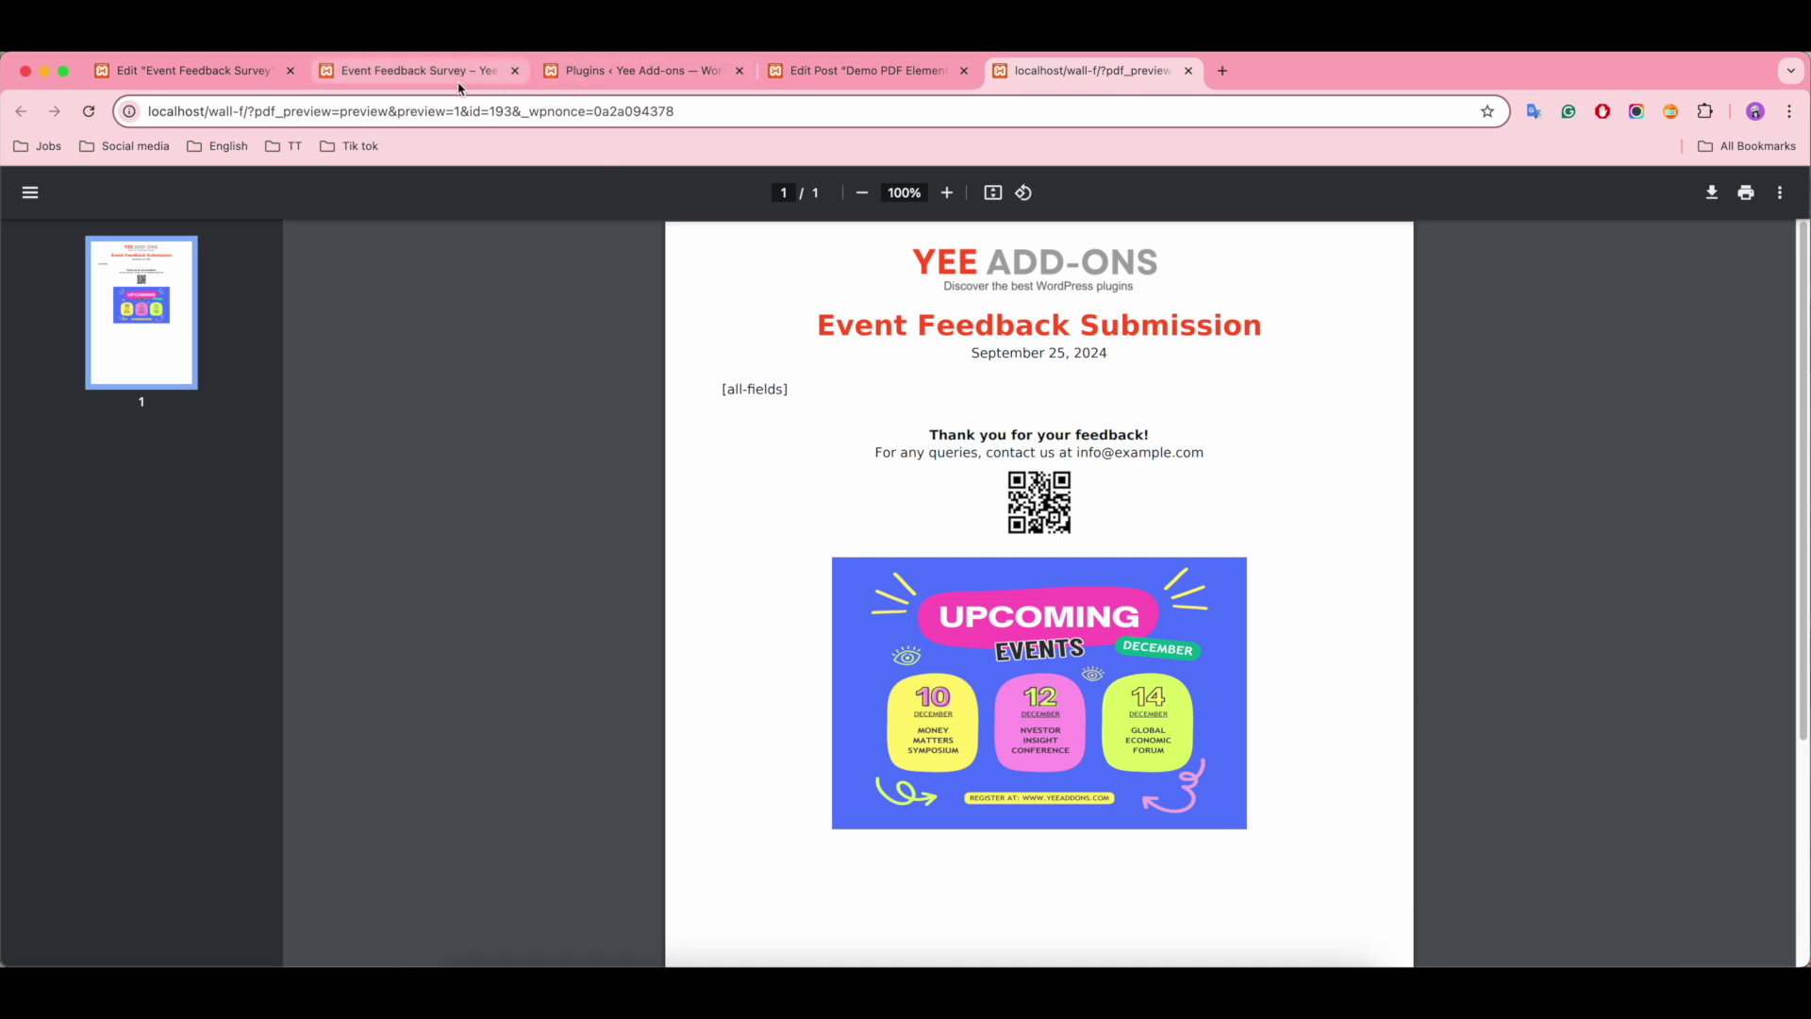
Step: Add PDF to the survey form's Actions After Submit, alongside Collect Submissions and Email
left_click(189, 74)
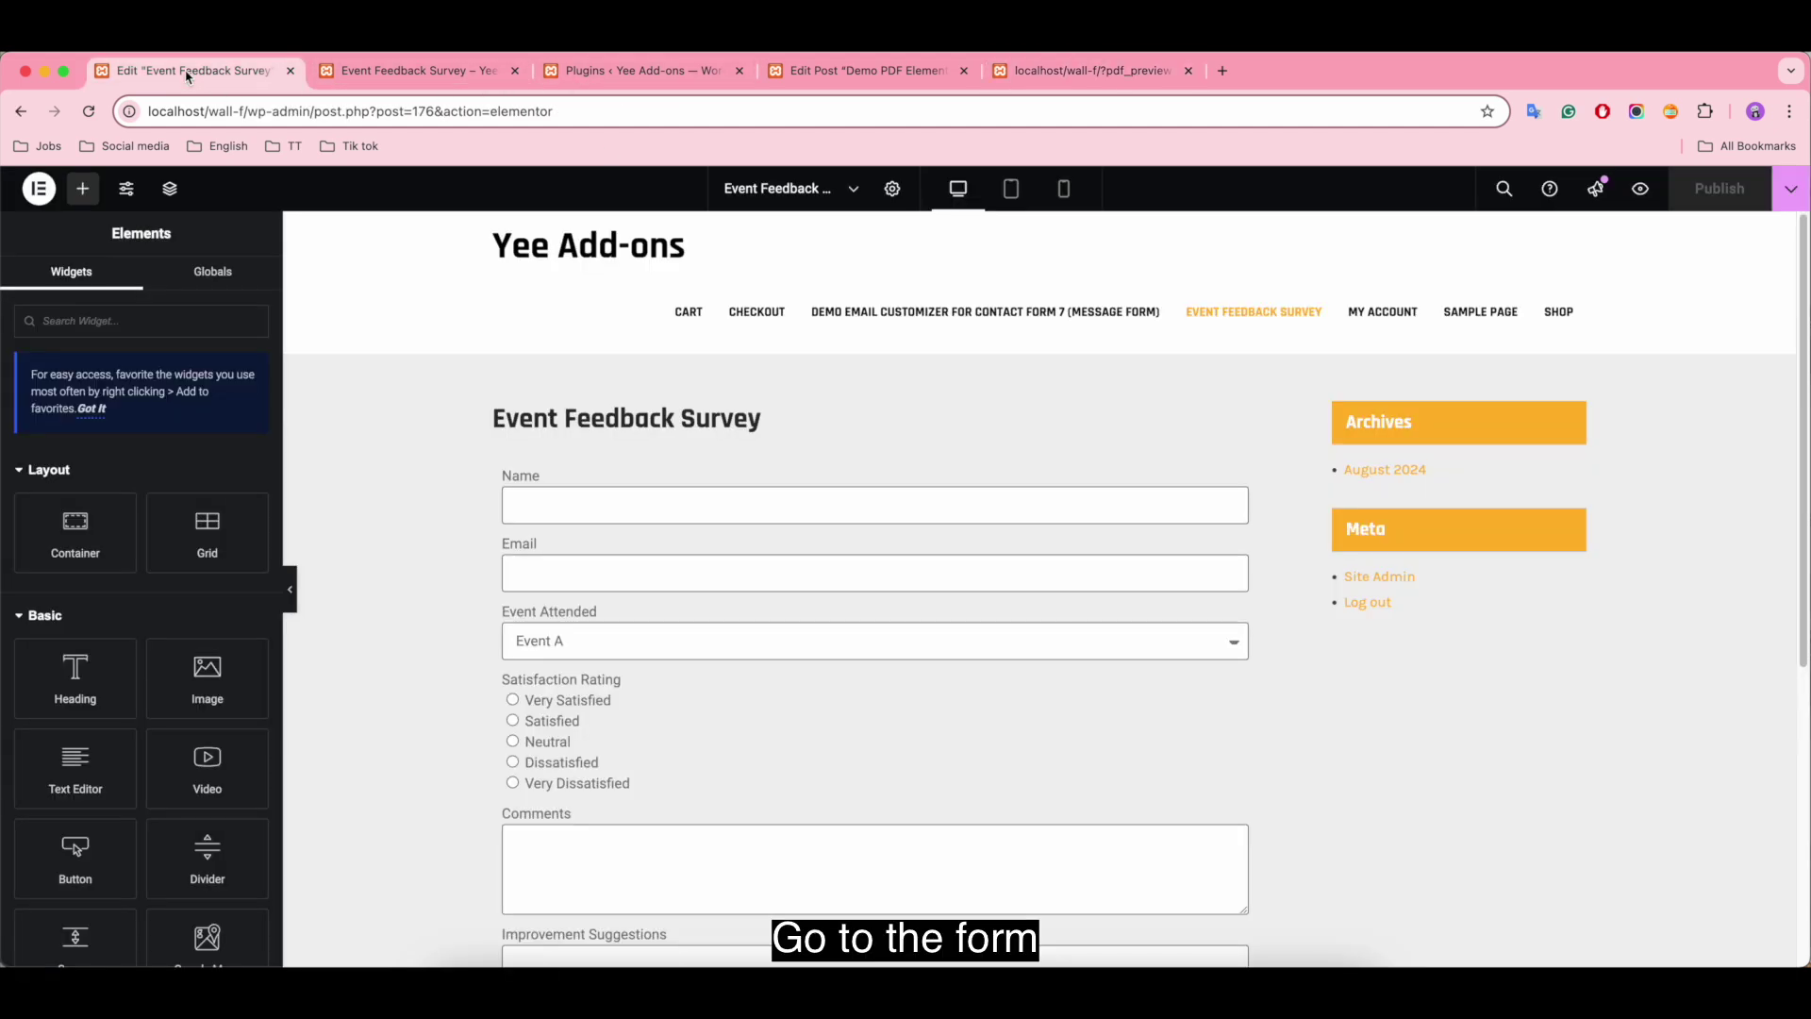
left_click(654, 572)
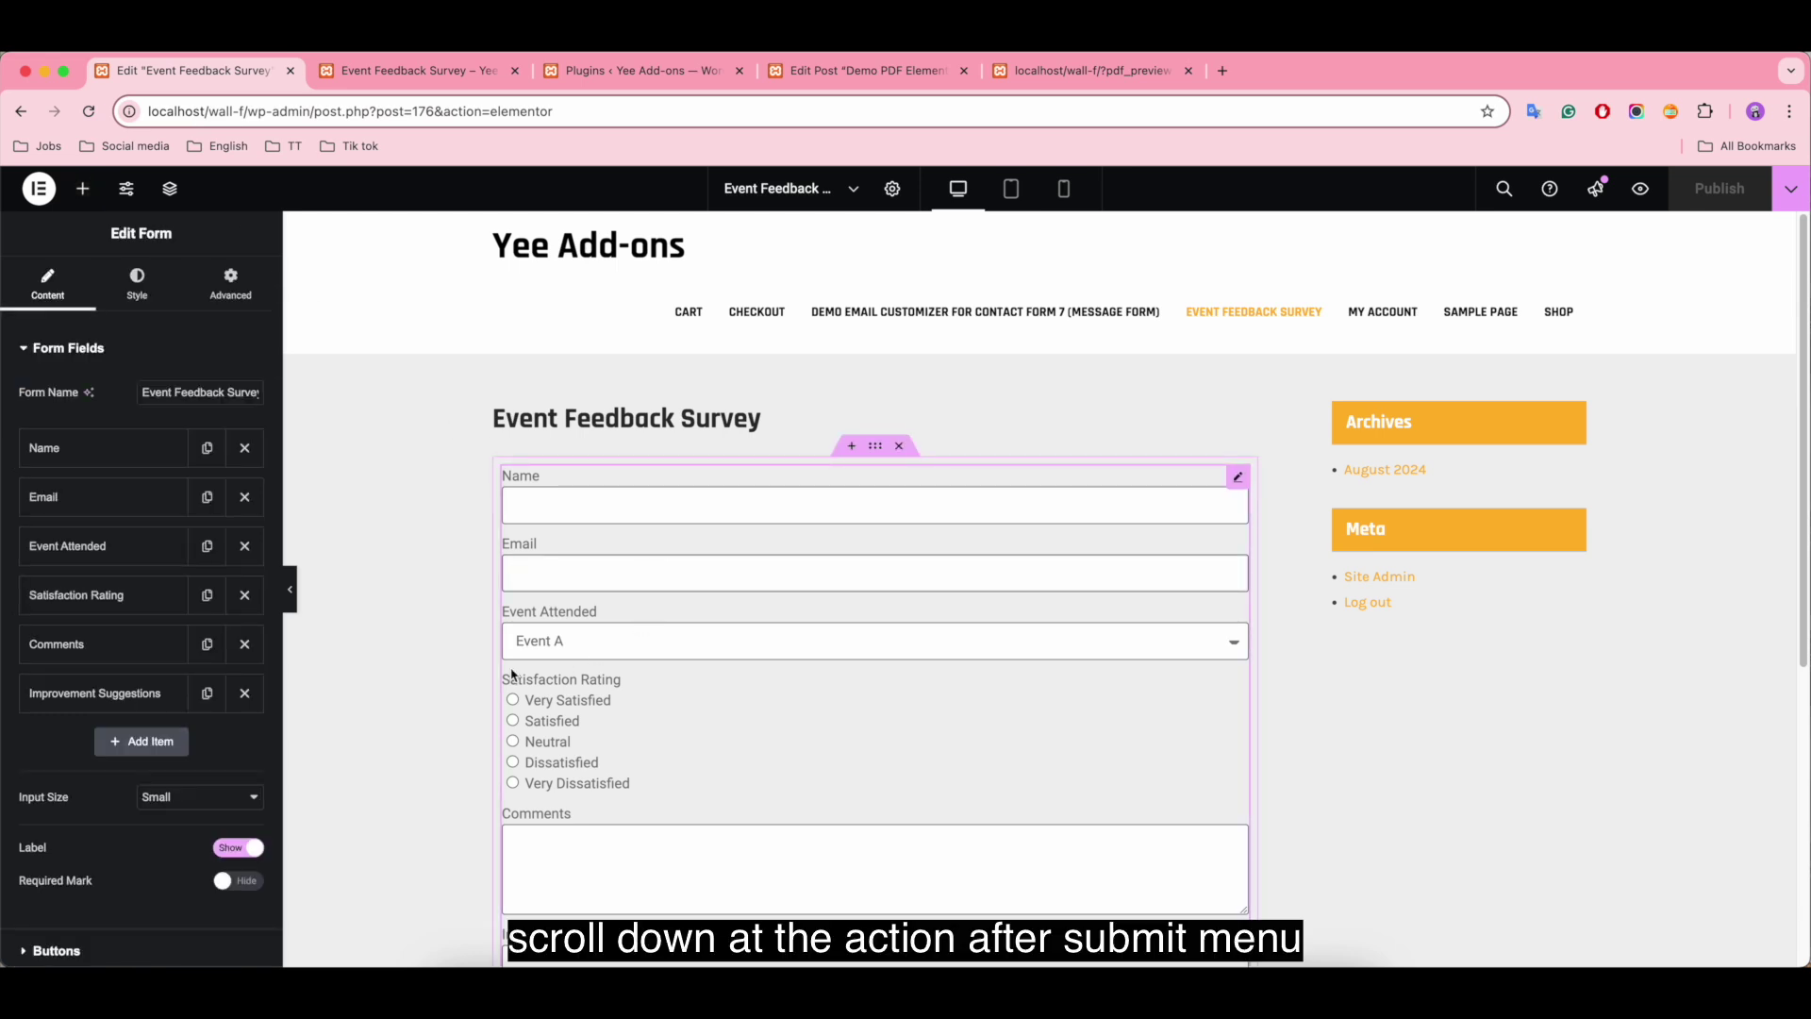
scroll(198, 655, "down", 5)
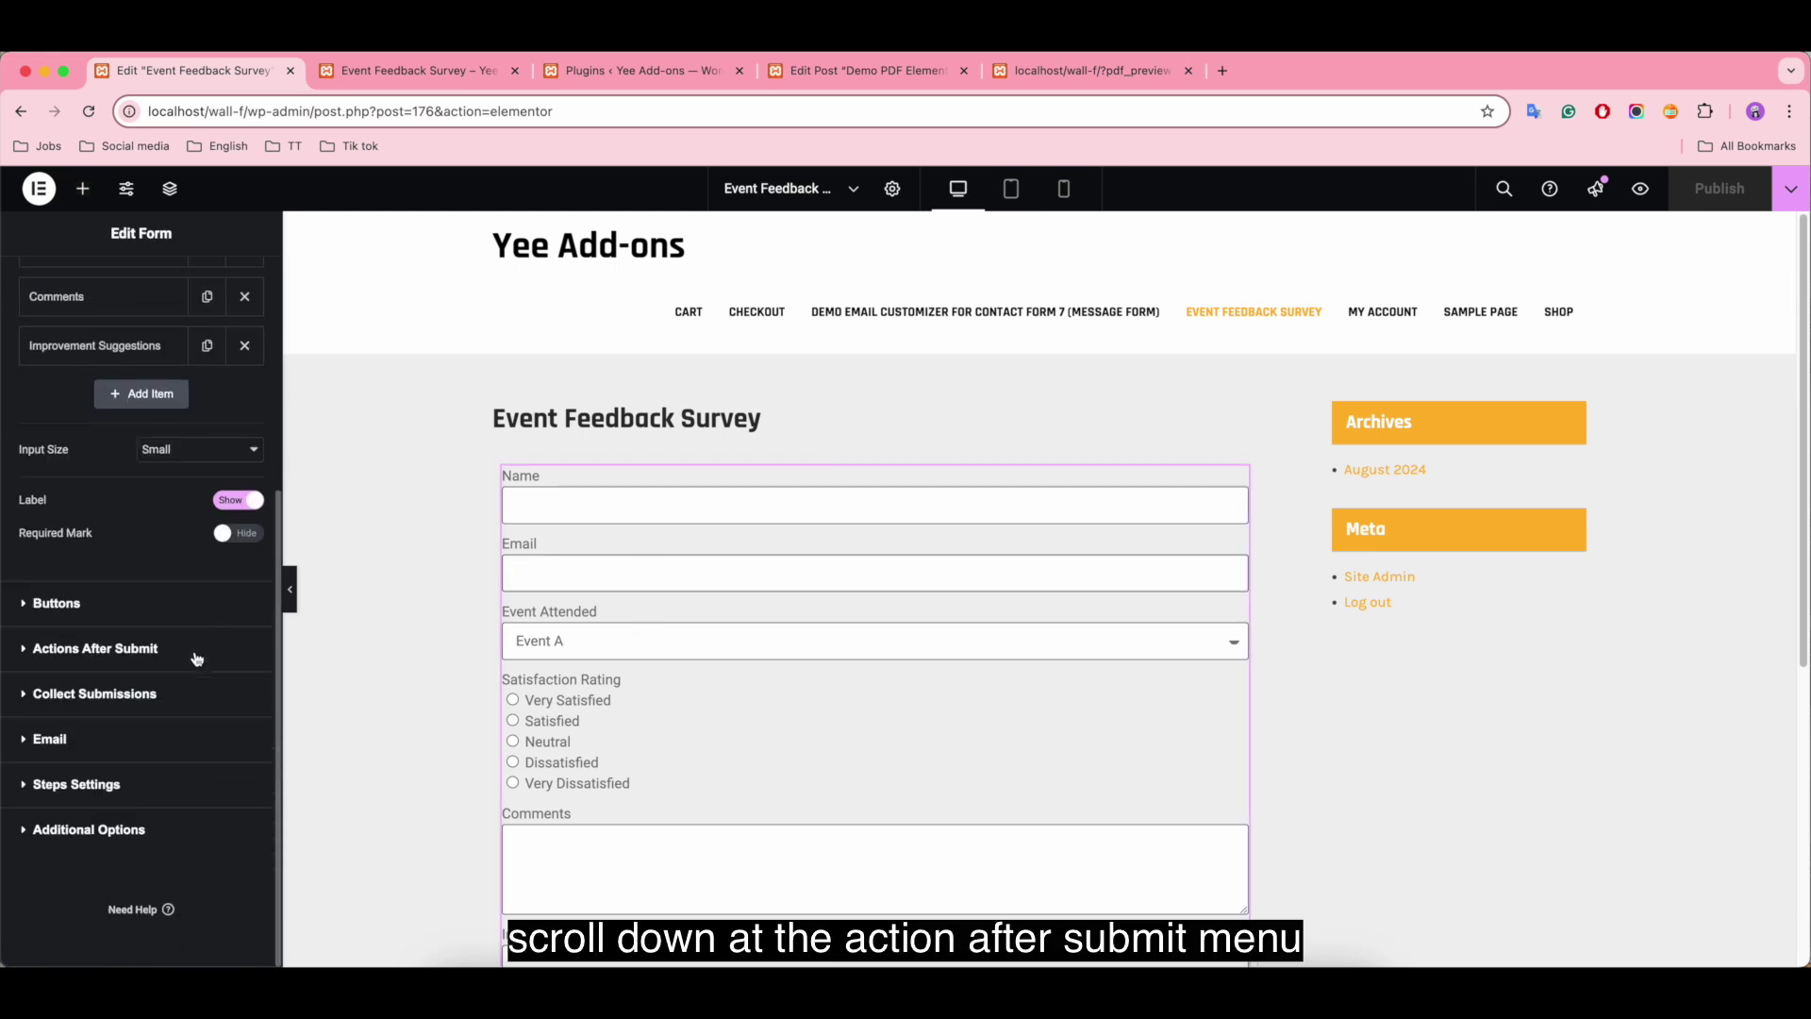
left_click(114, 650)
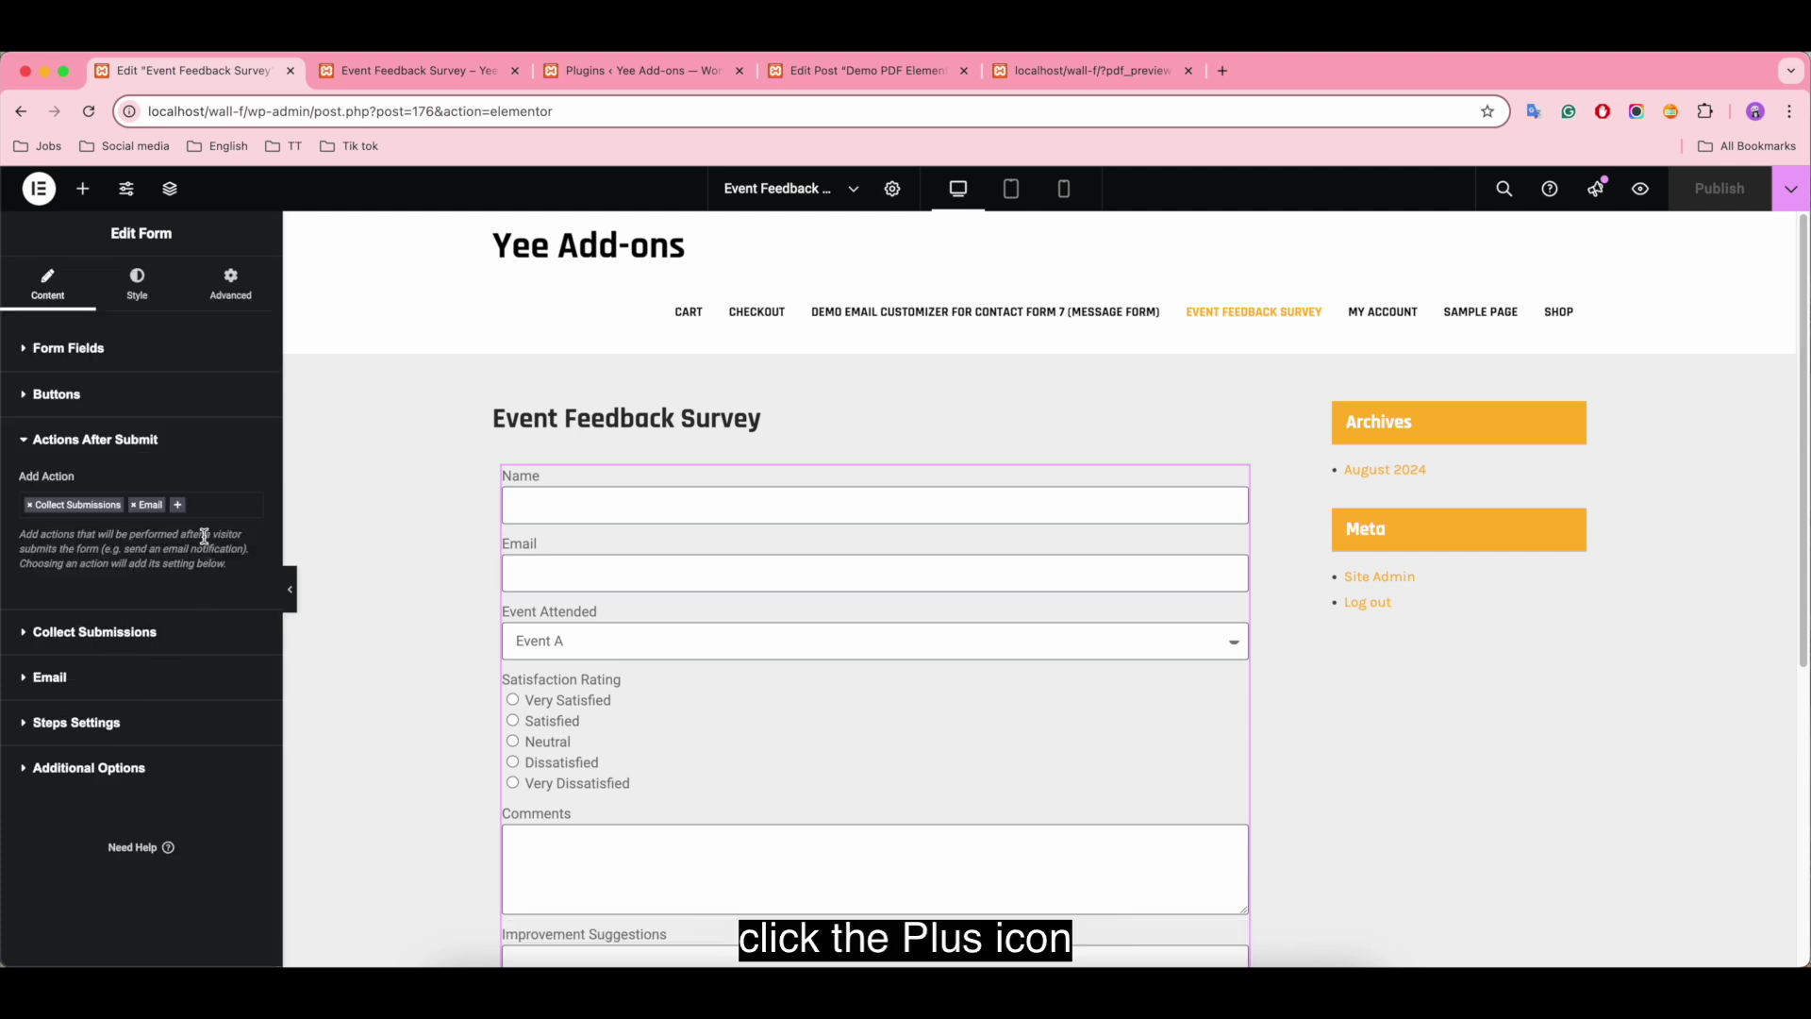
left_click(179, 506)
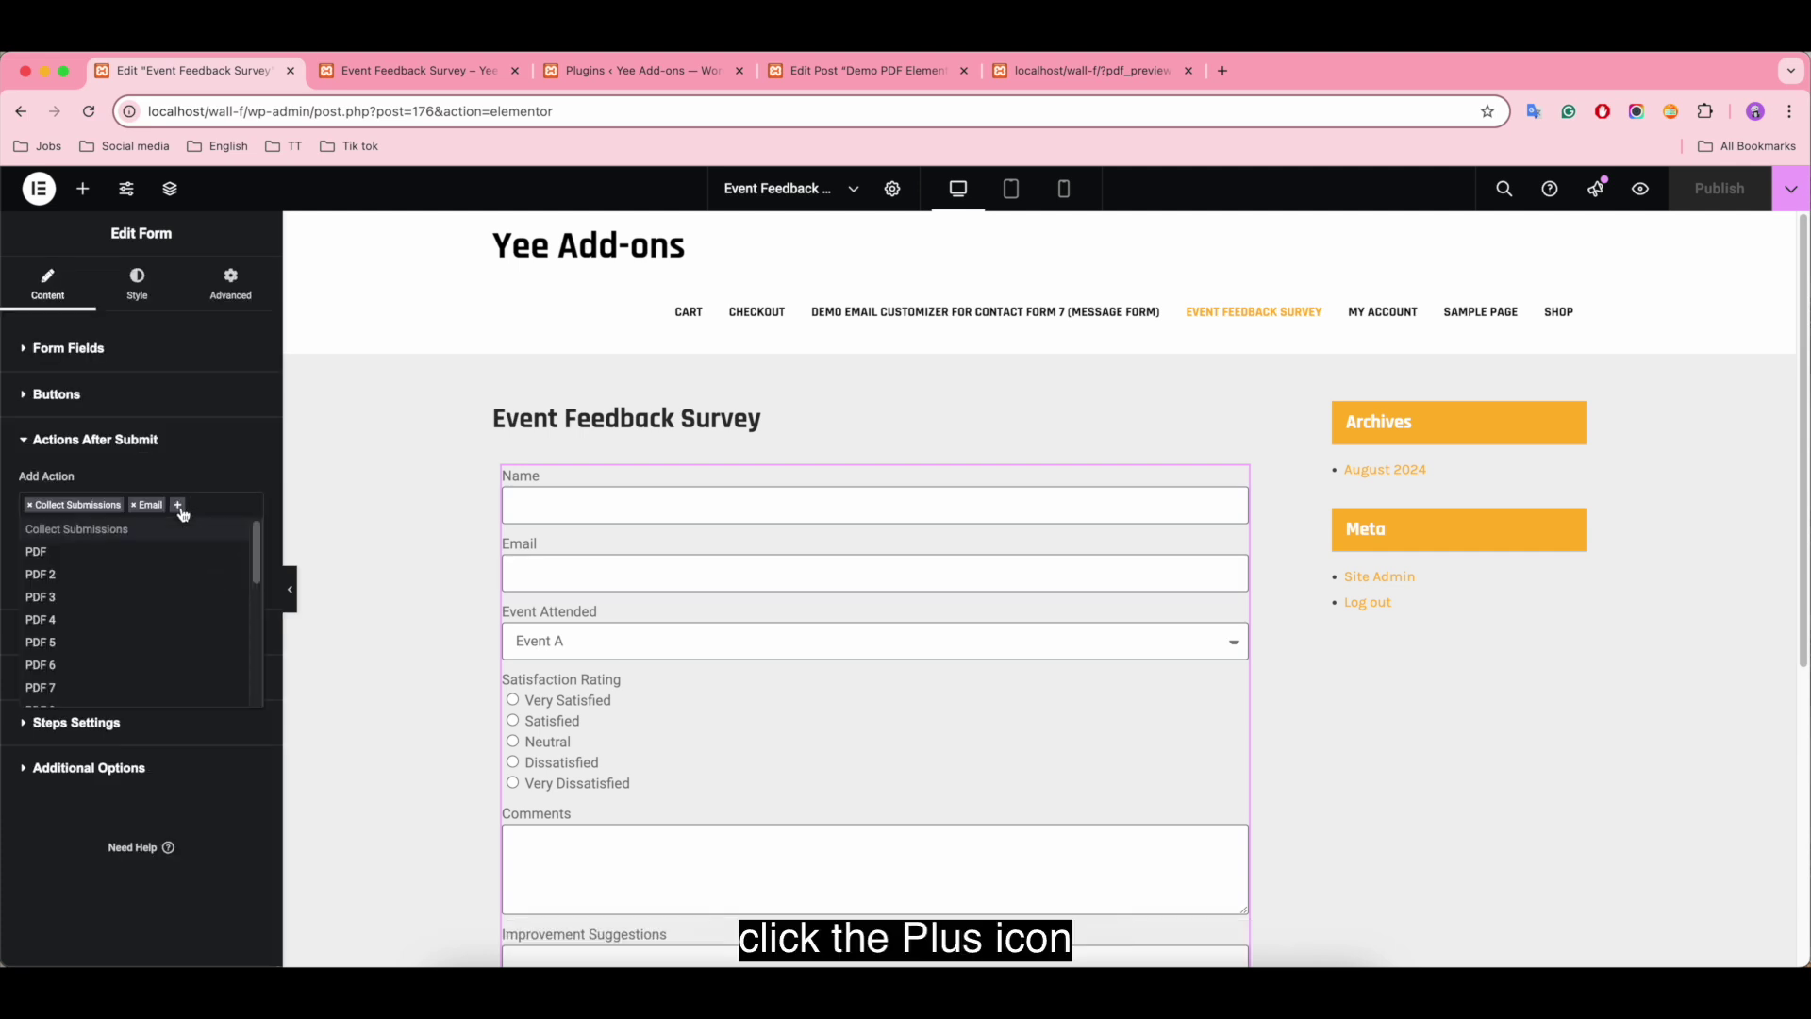
left_click(58, 554)
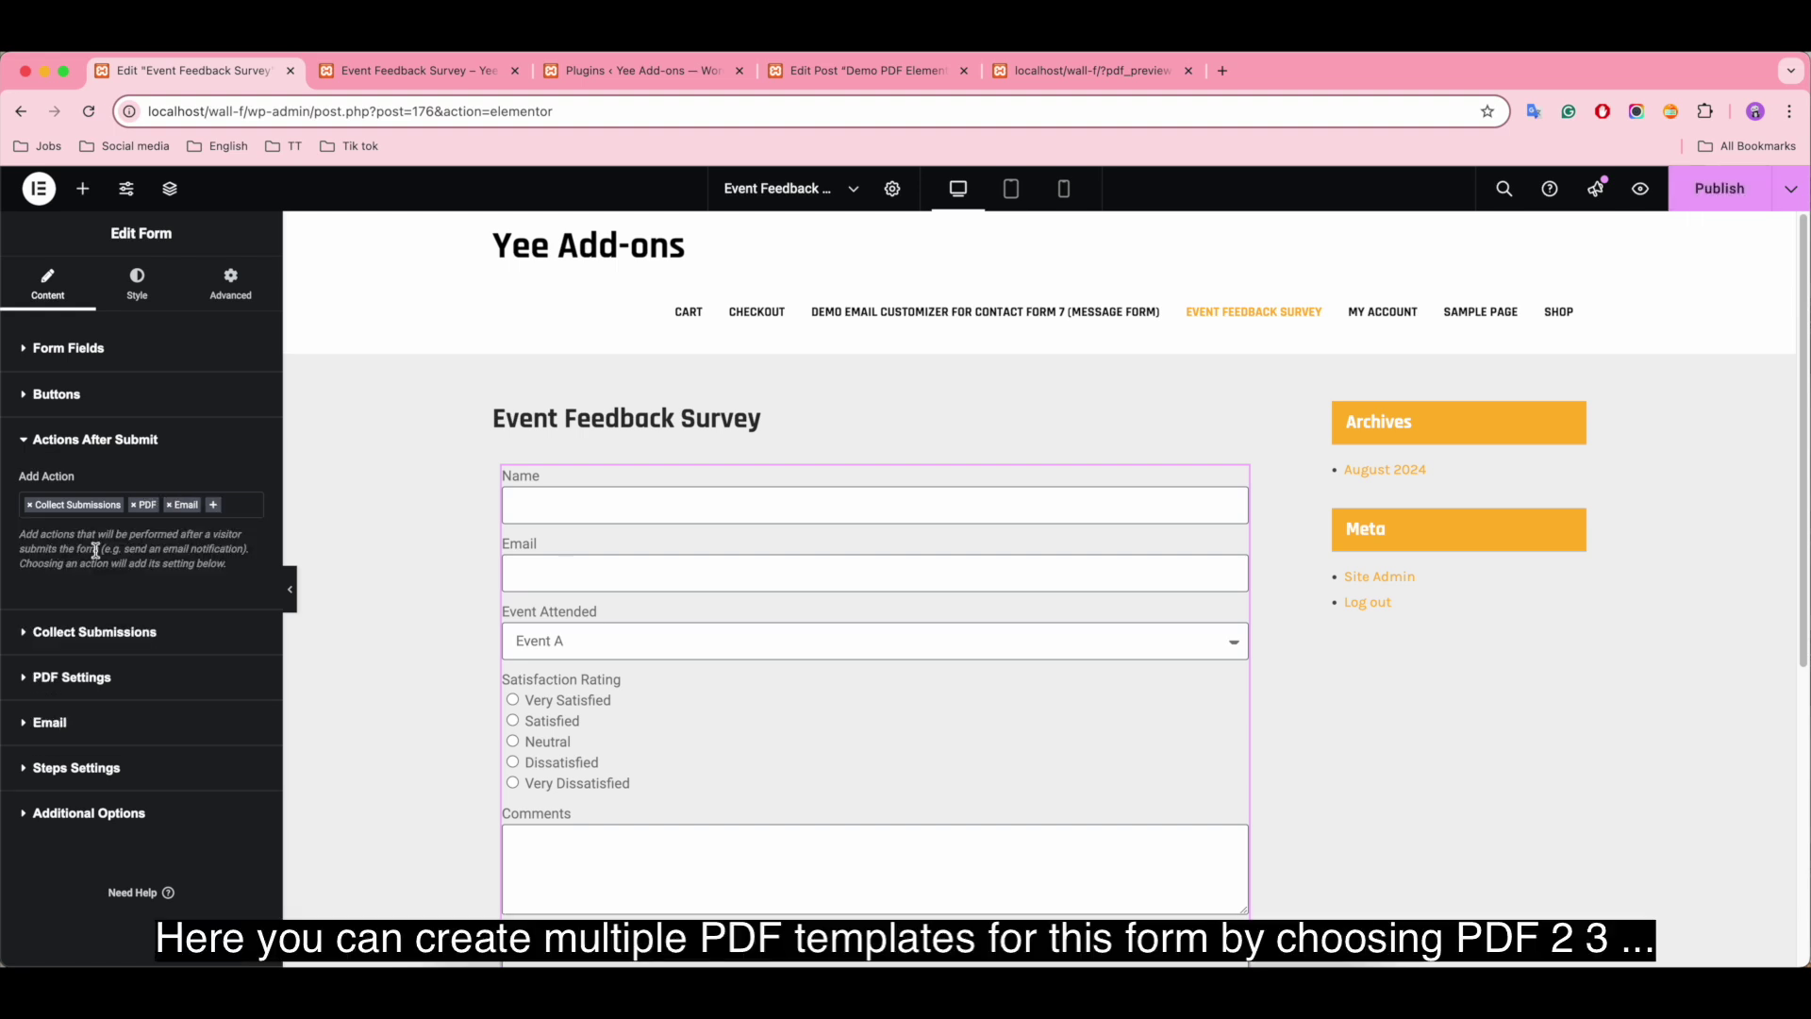
left_click(214, 507)
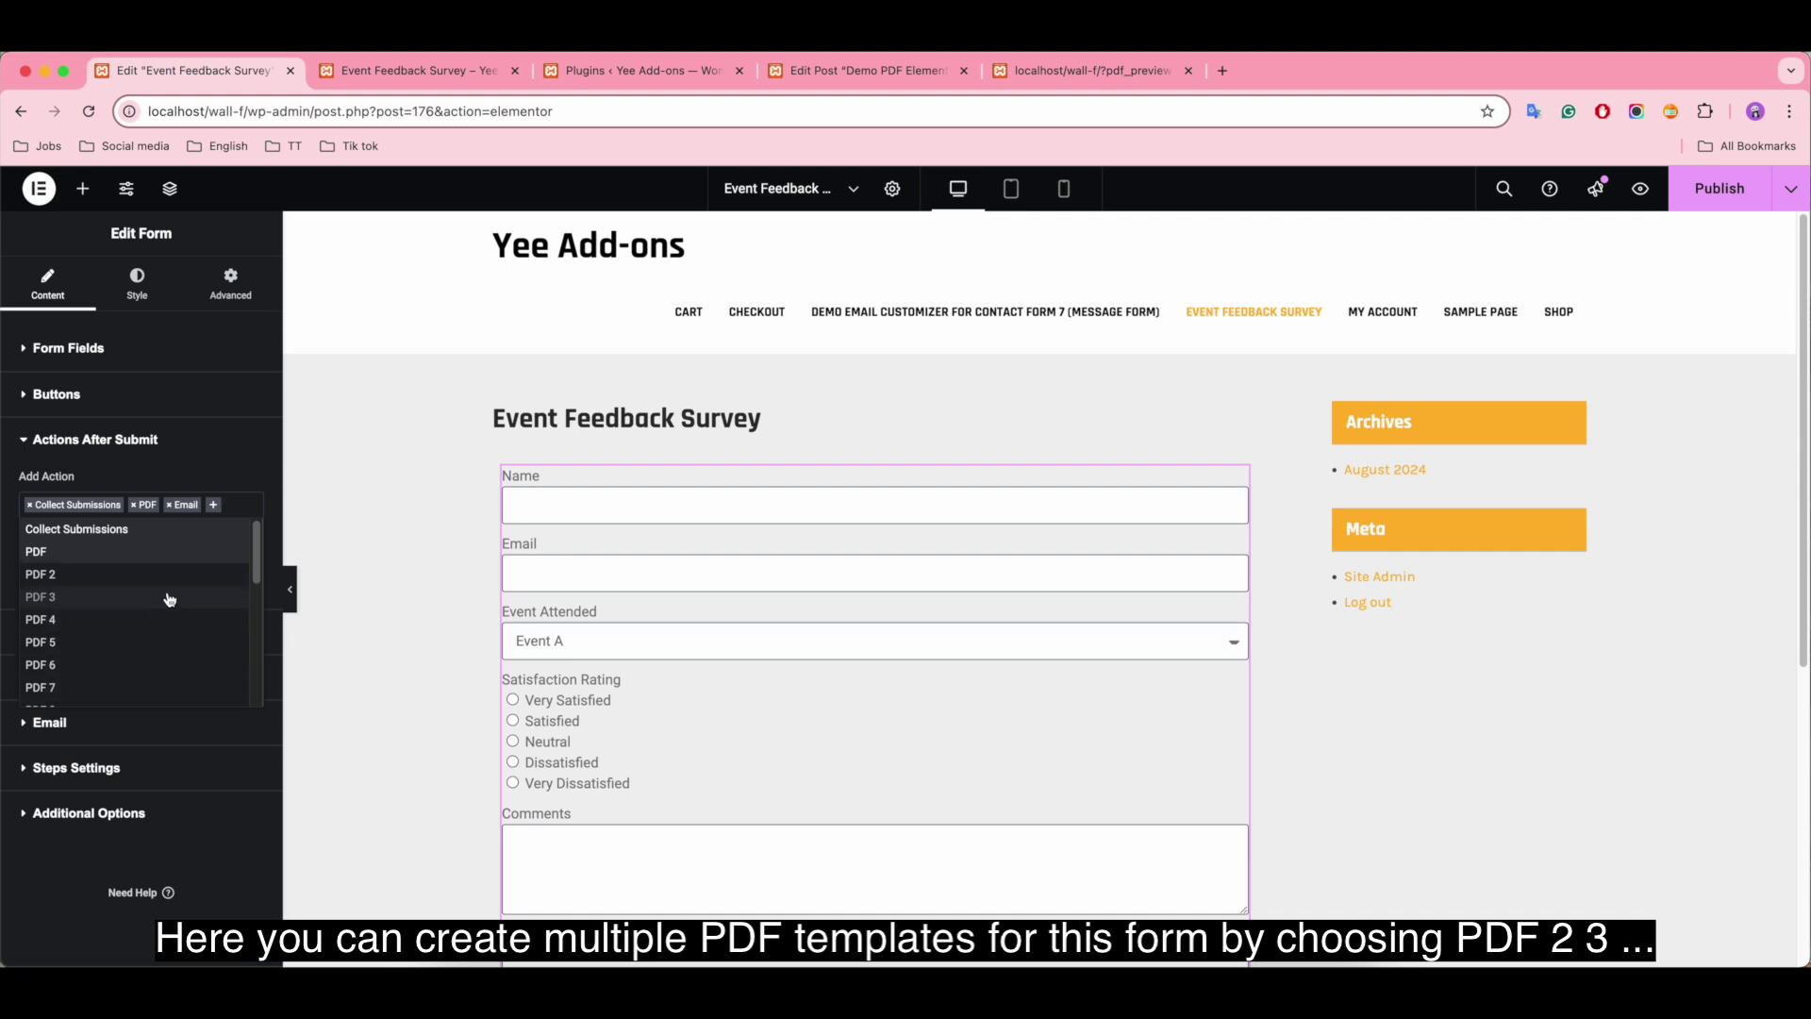
left_click(238, 492)
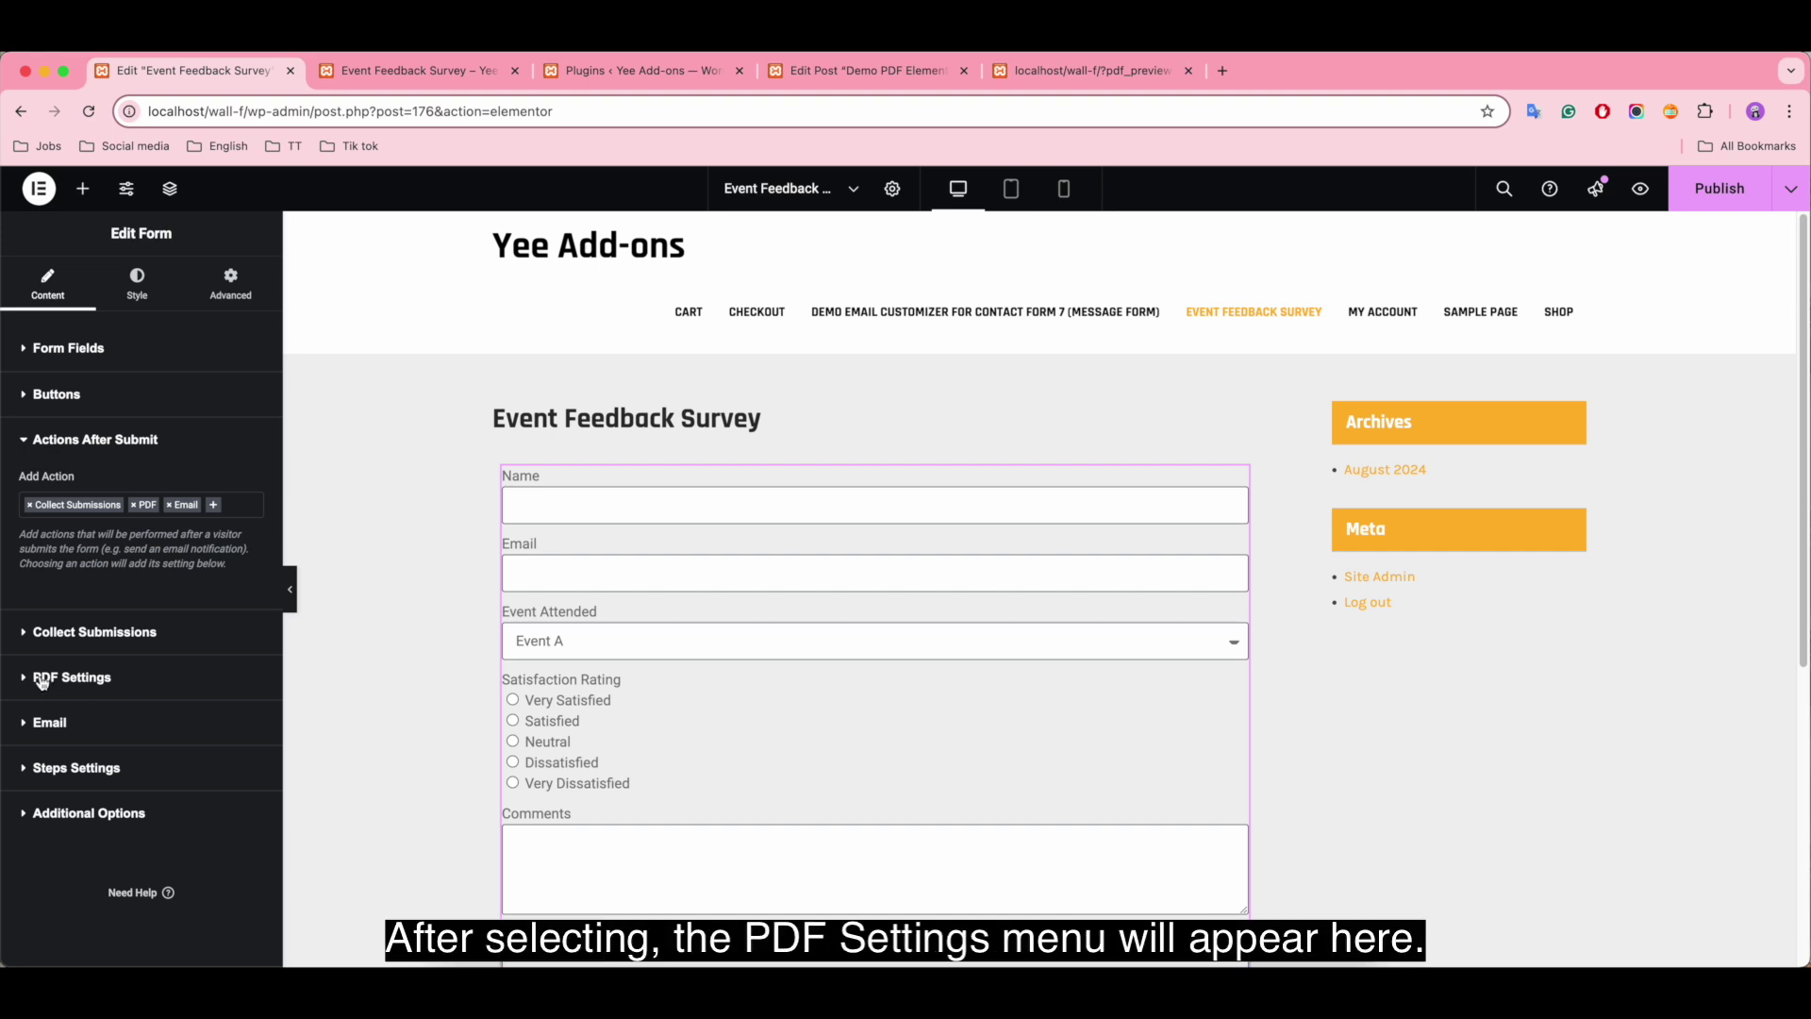
Step: Choose the Demo PDF Elementor - Event Feedback template (193) in PDF Settings
left_click(41, 680)
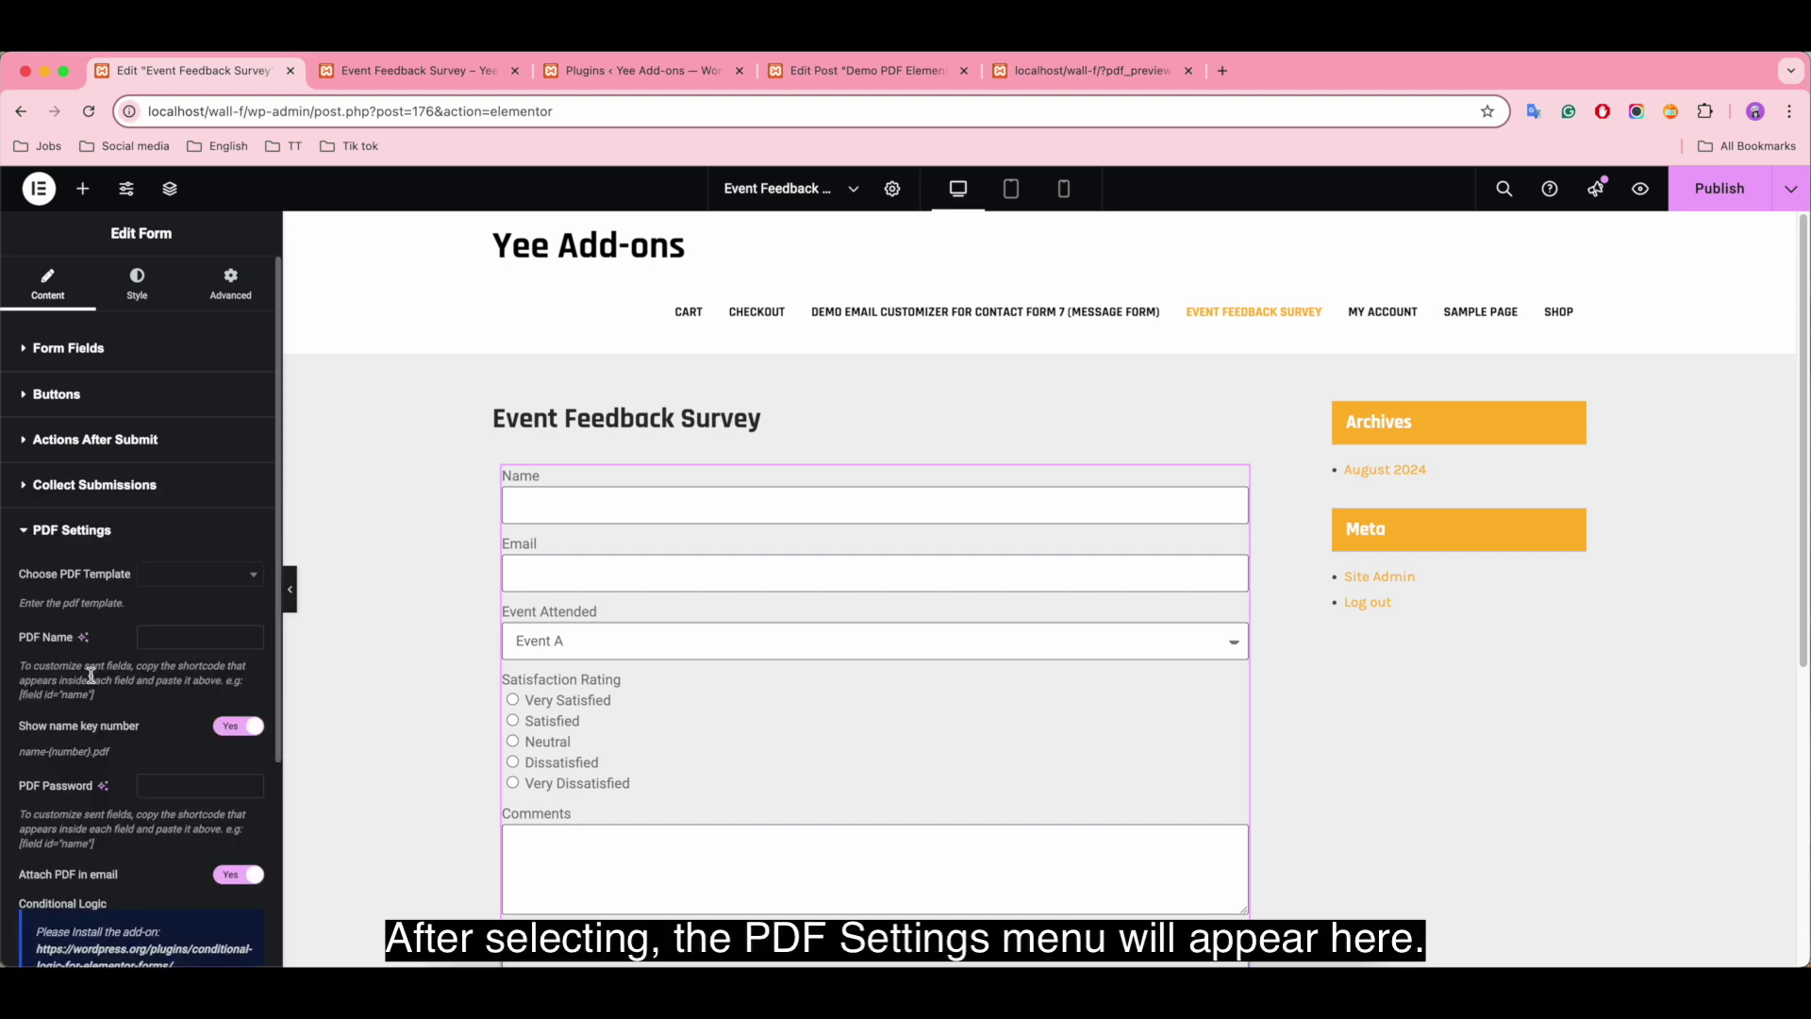
left_click(209, 577)
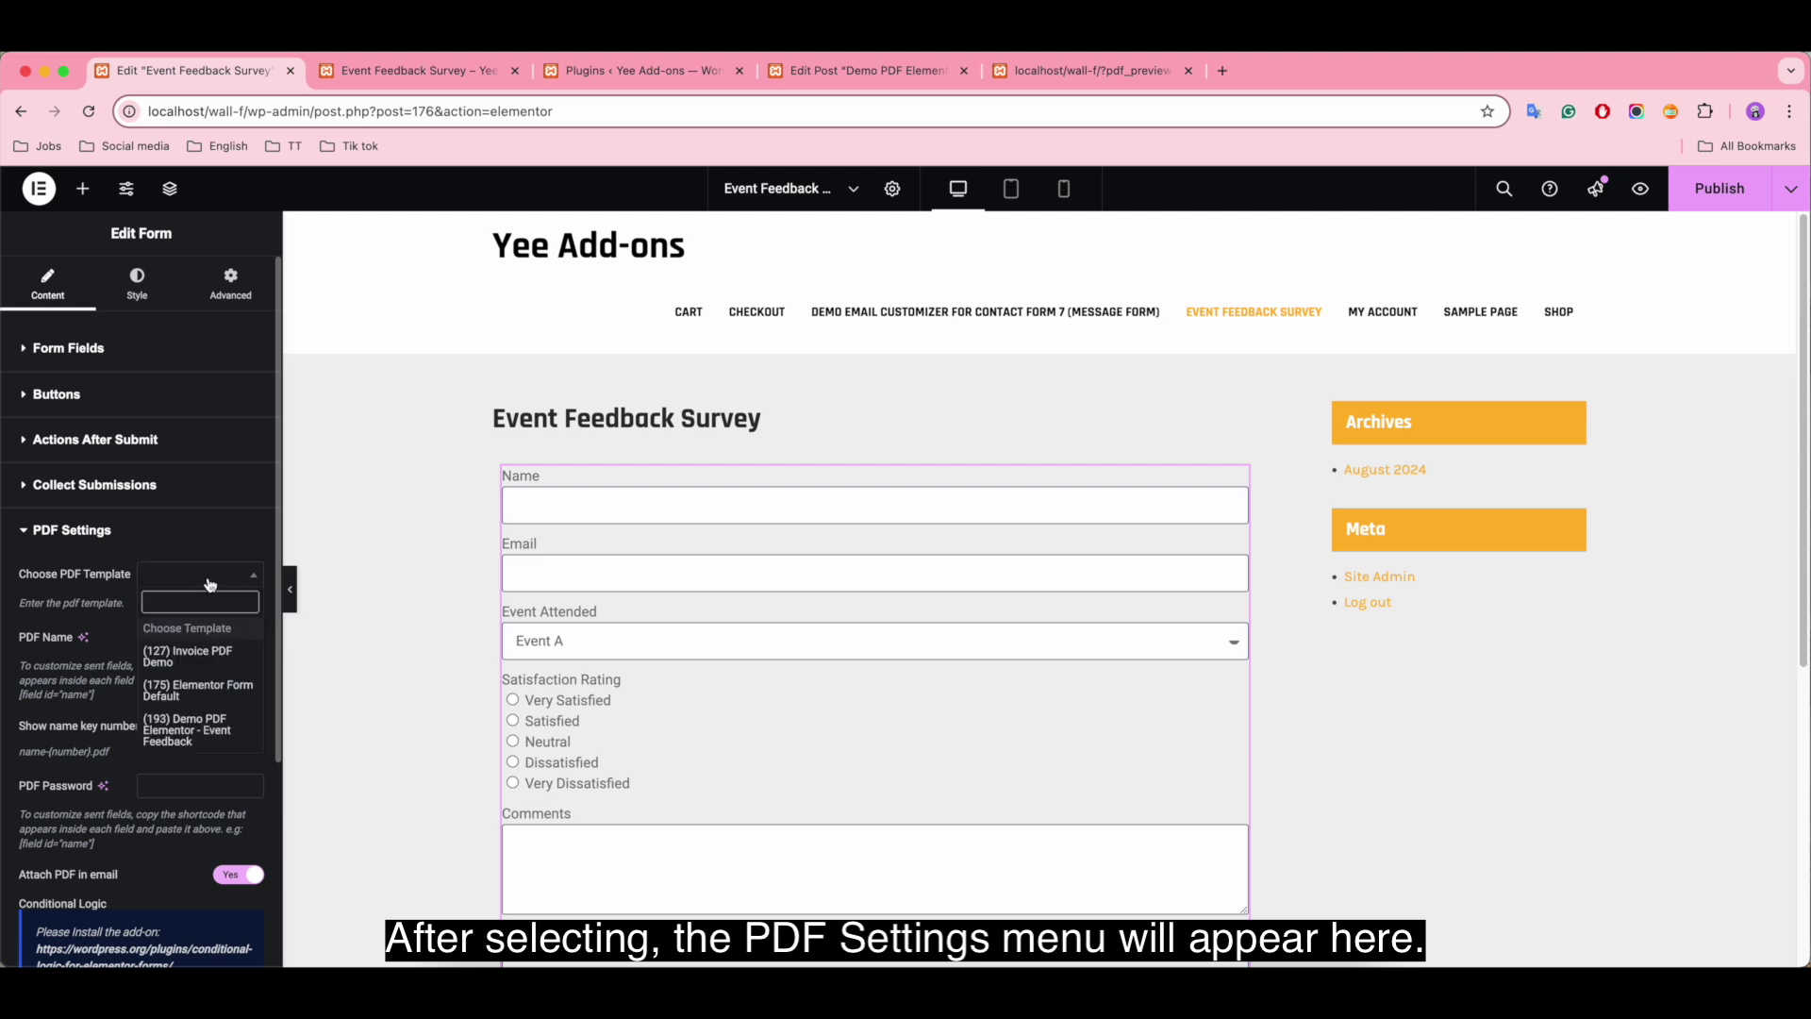
left_click(209, 732)
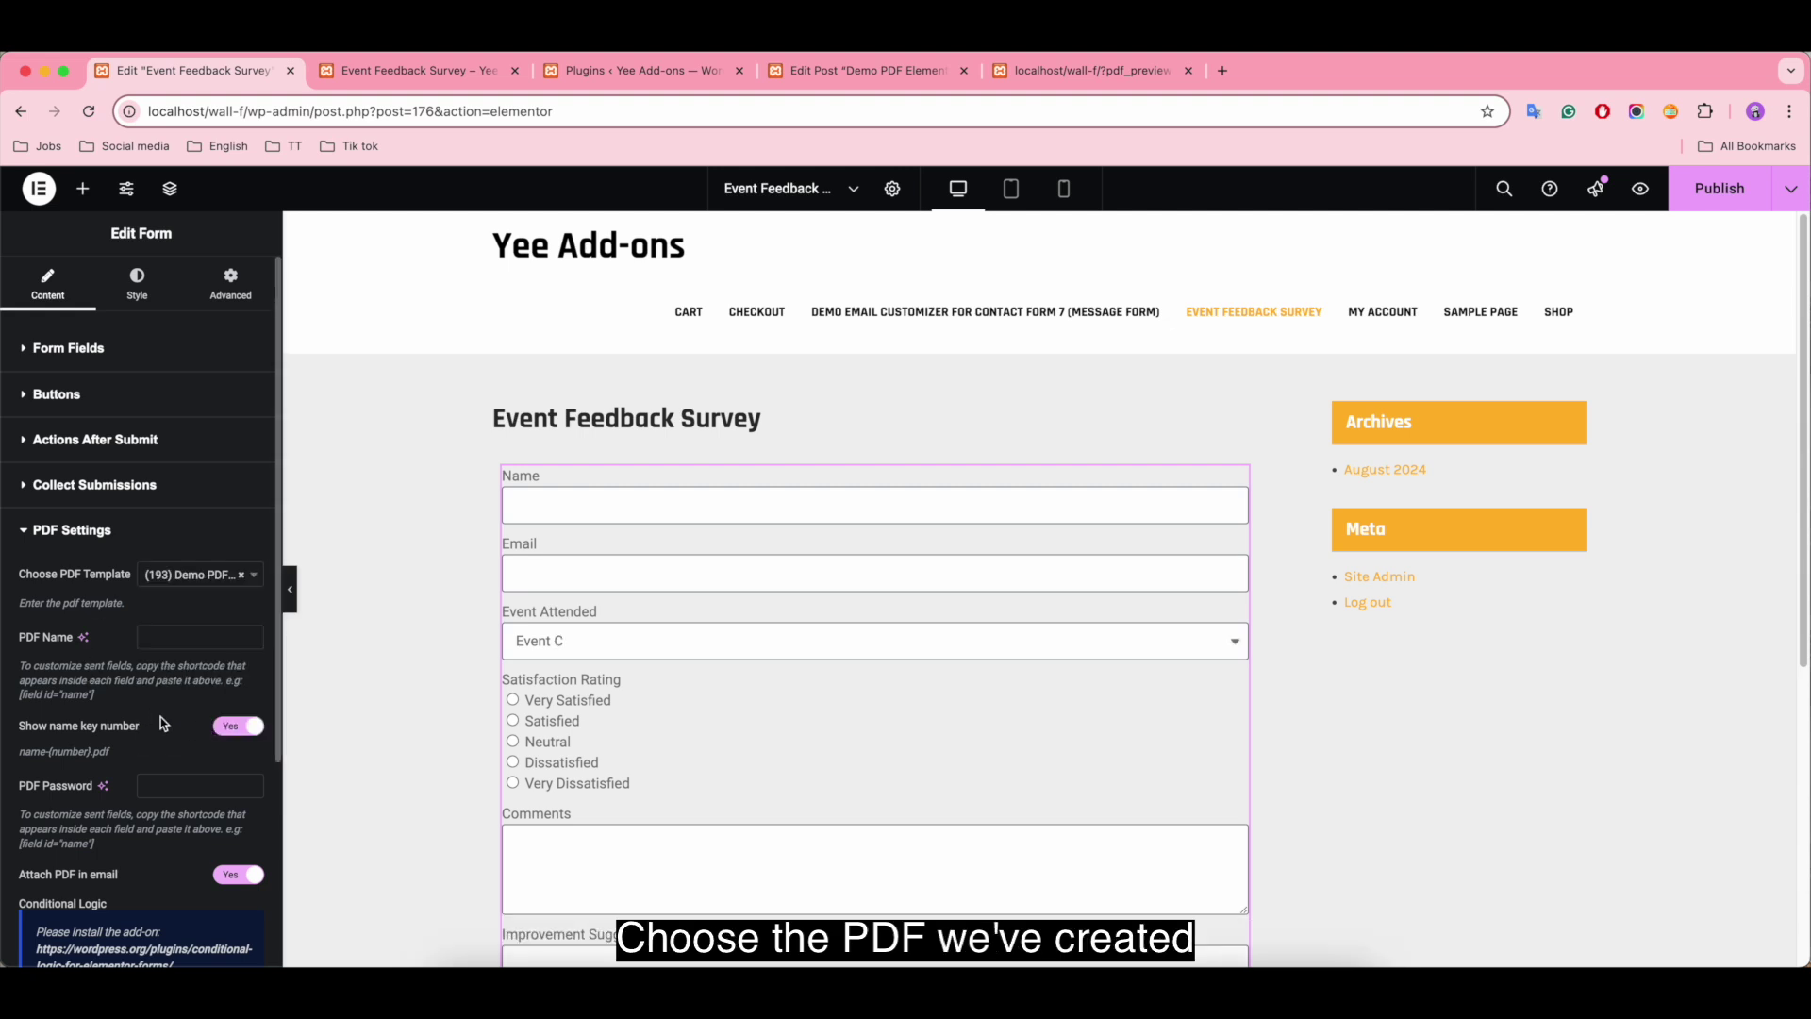
left_click(158, 639)
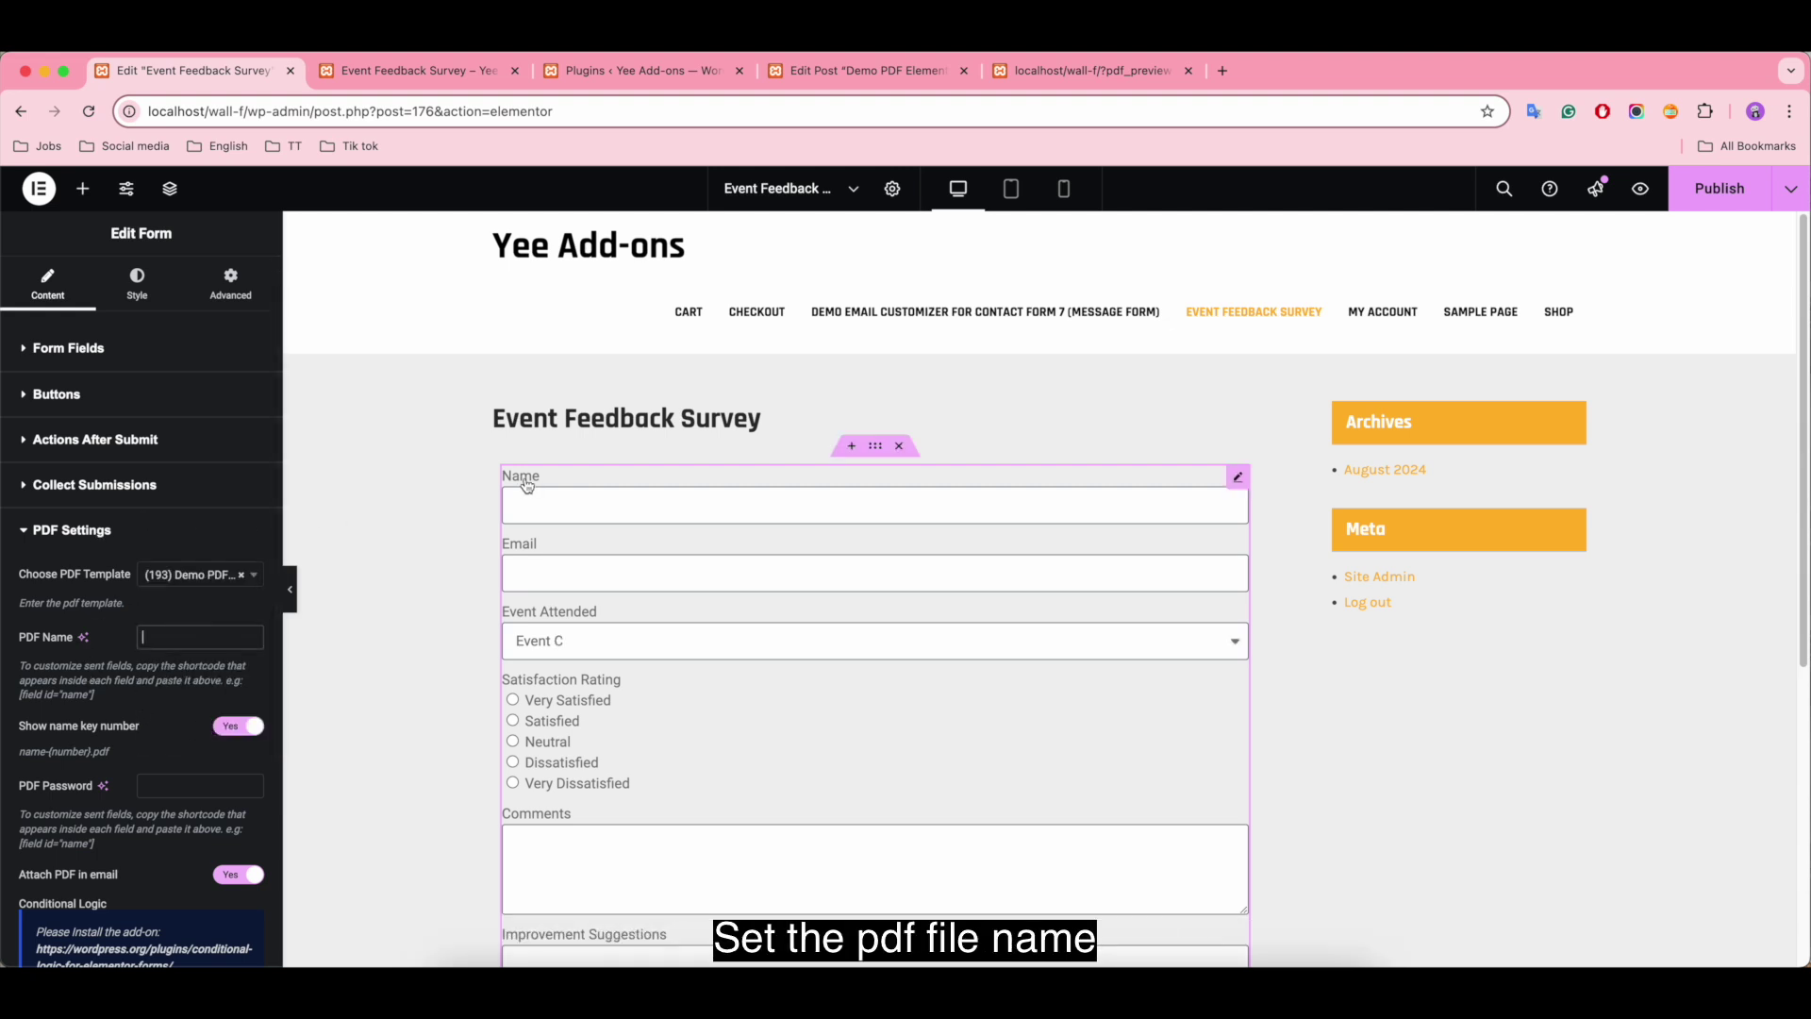
Step: Name the PDF file [field id="name"]-event-feedback using the Name field's shortcode
left_click(109, 346)
left_click(131, 453)
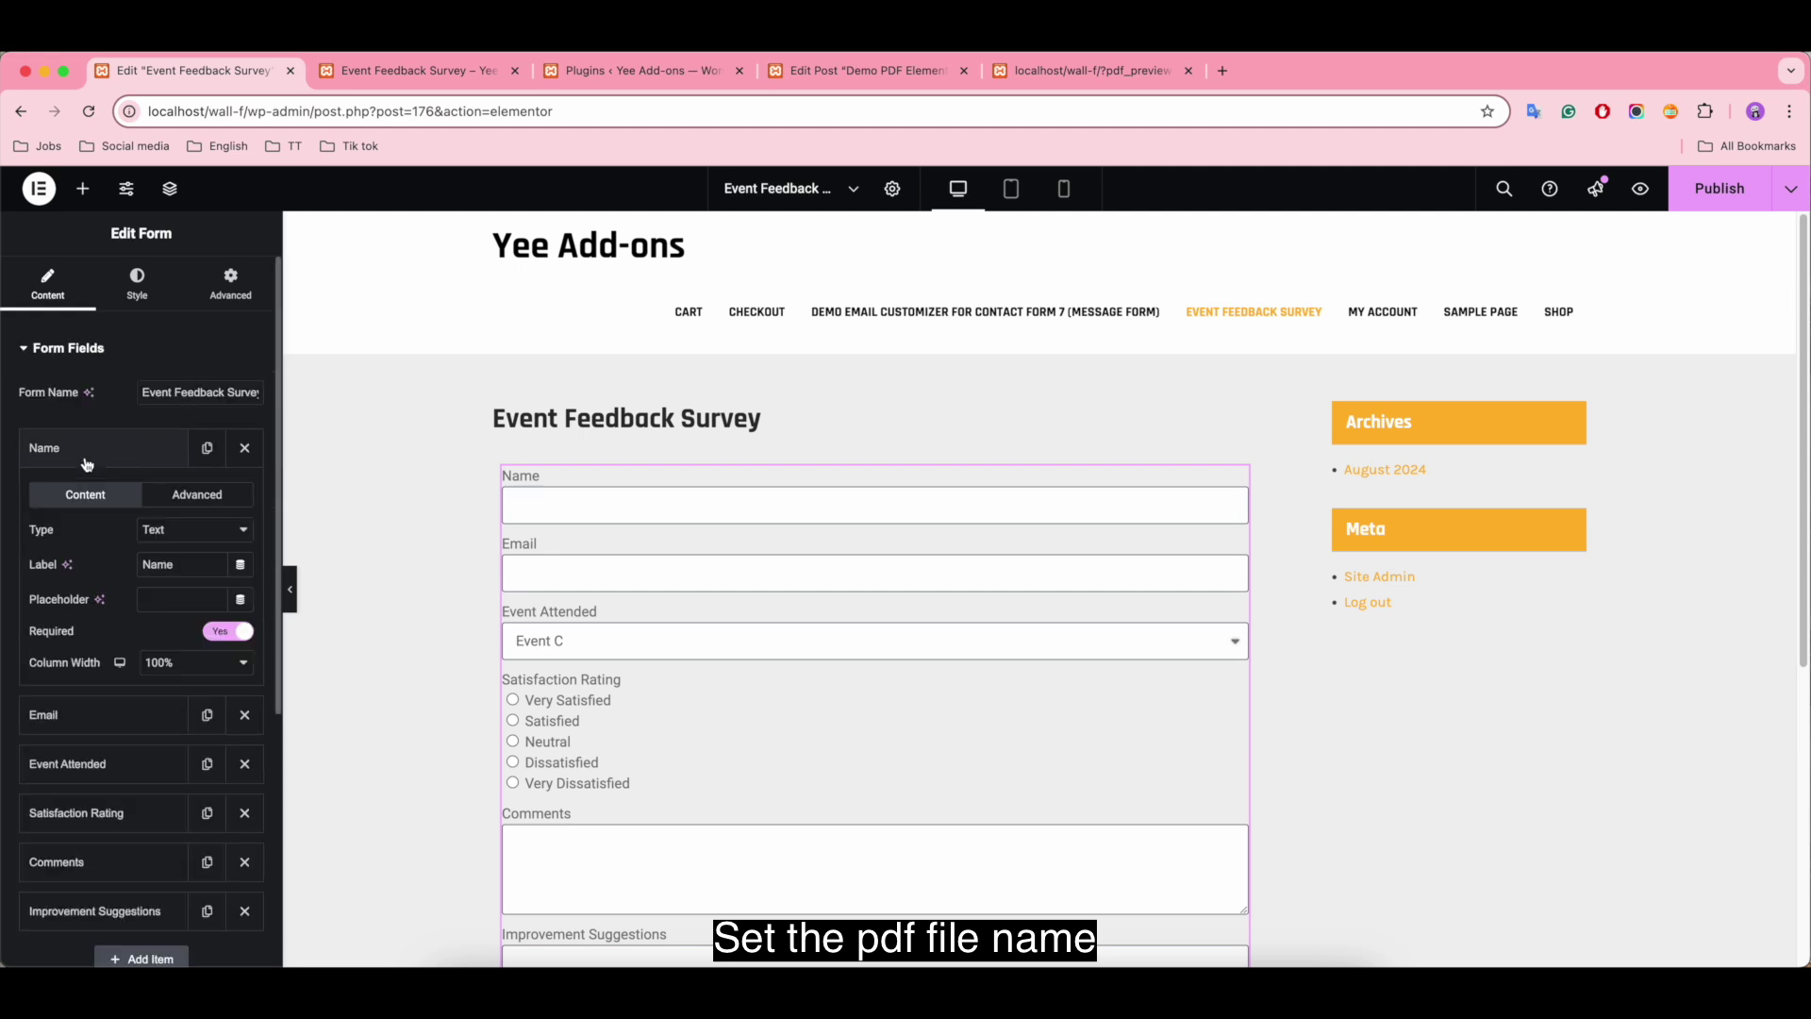
left_click(195, 494)
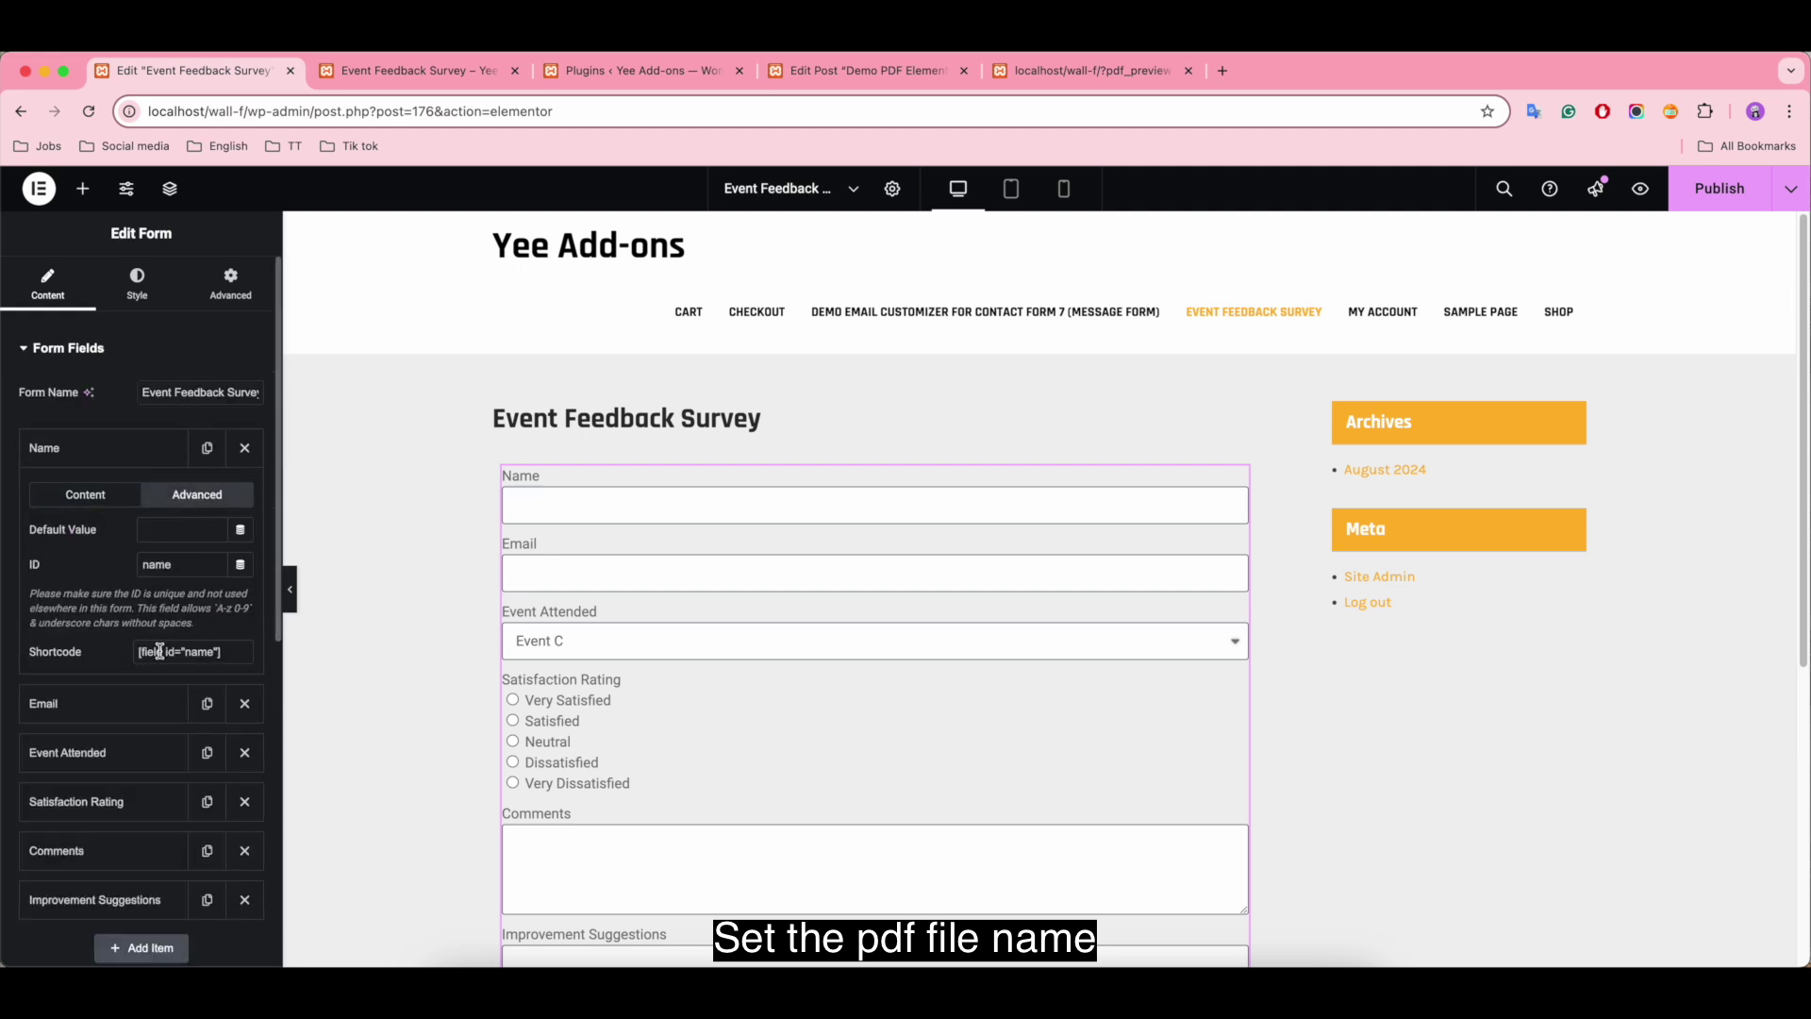
left_click(235, 653)
key("super+c")
scroll(159, 763, "down", 10)
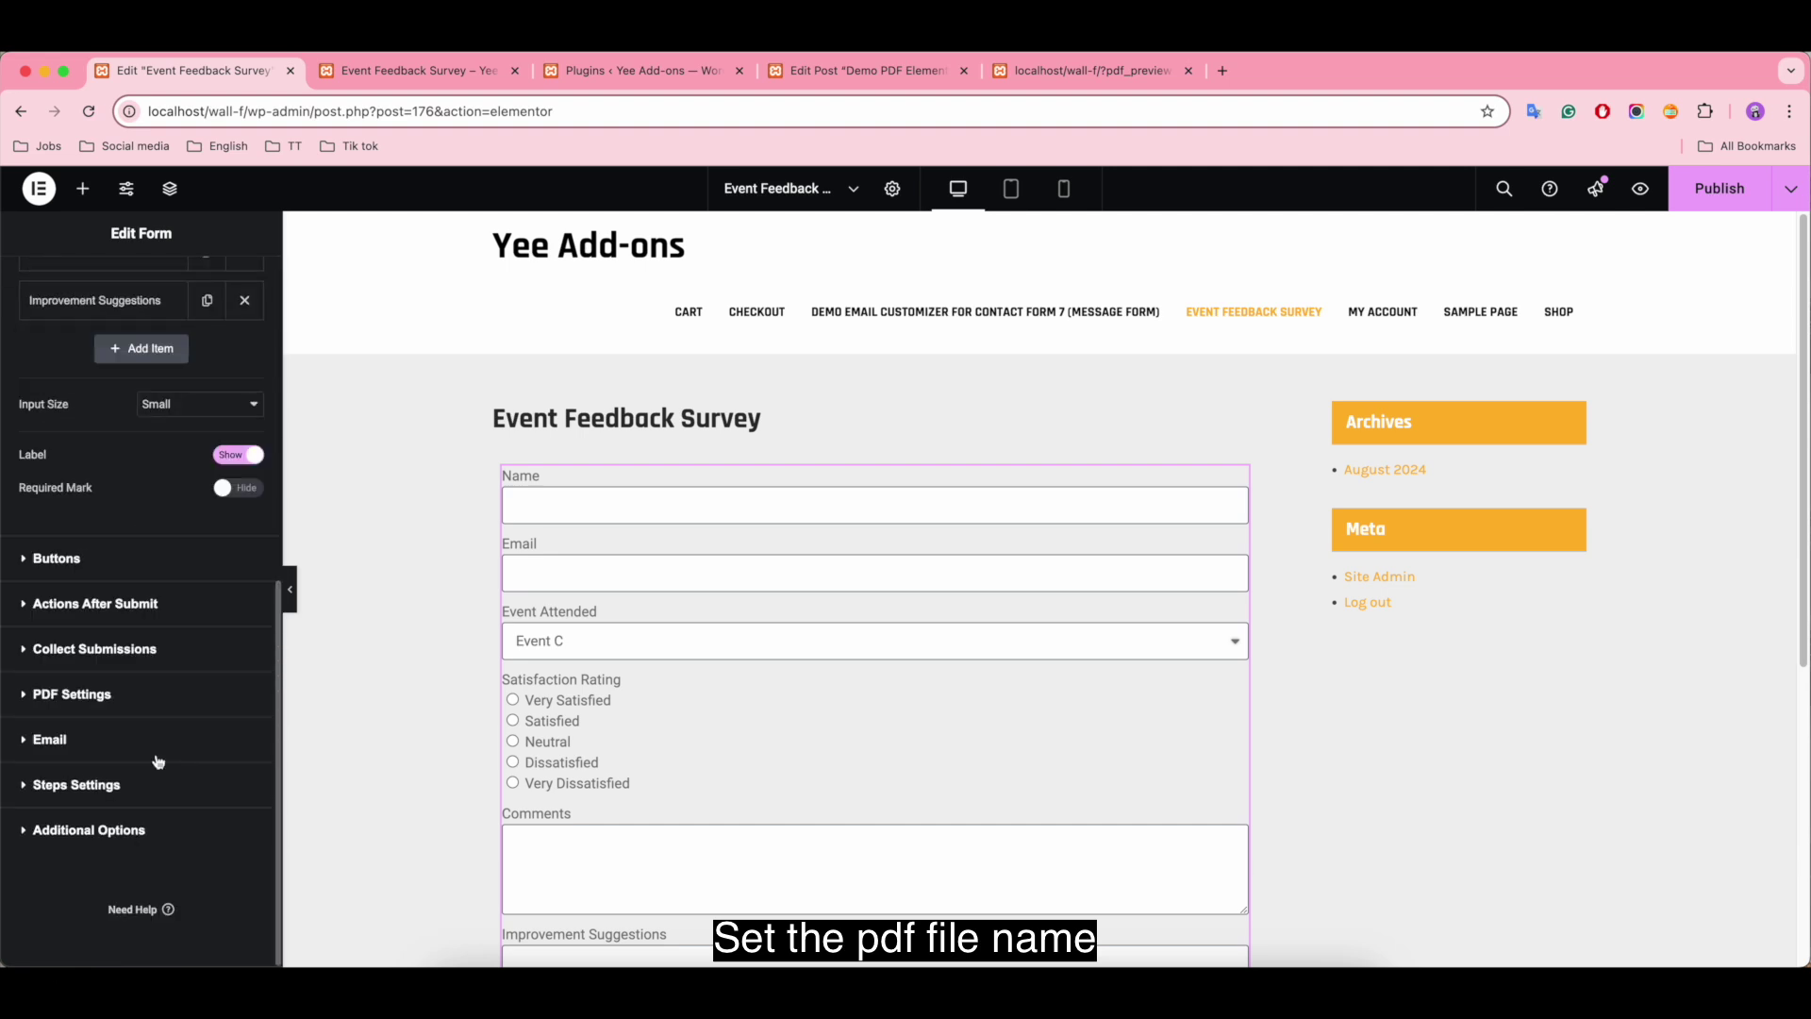
left_click(75, 696)
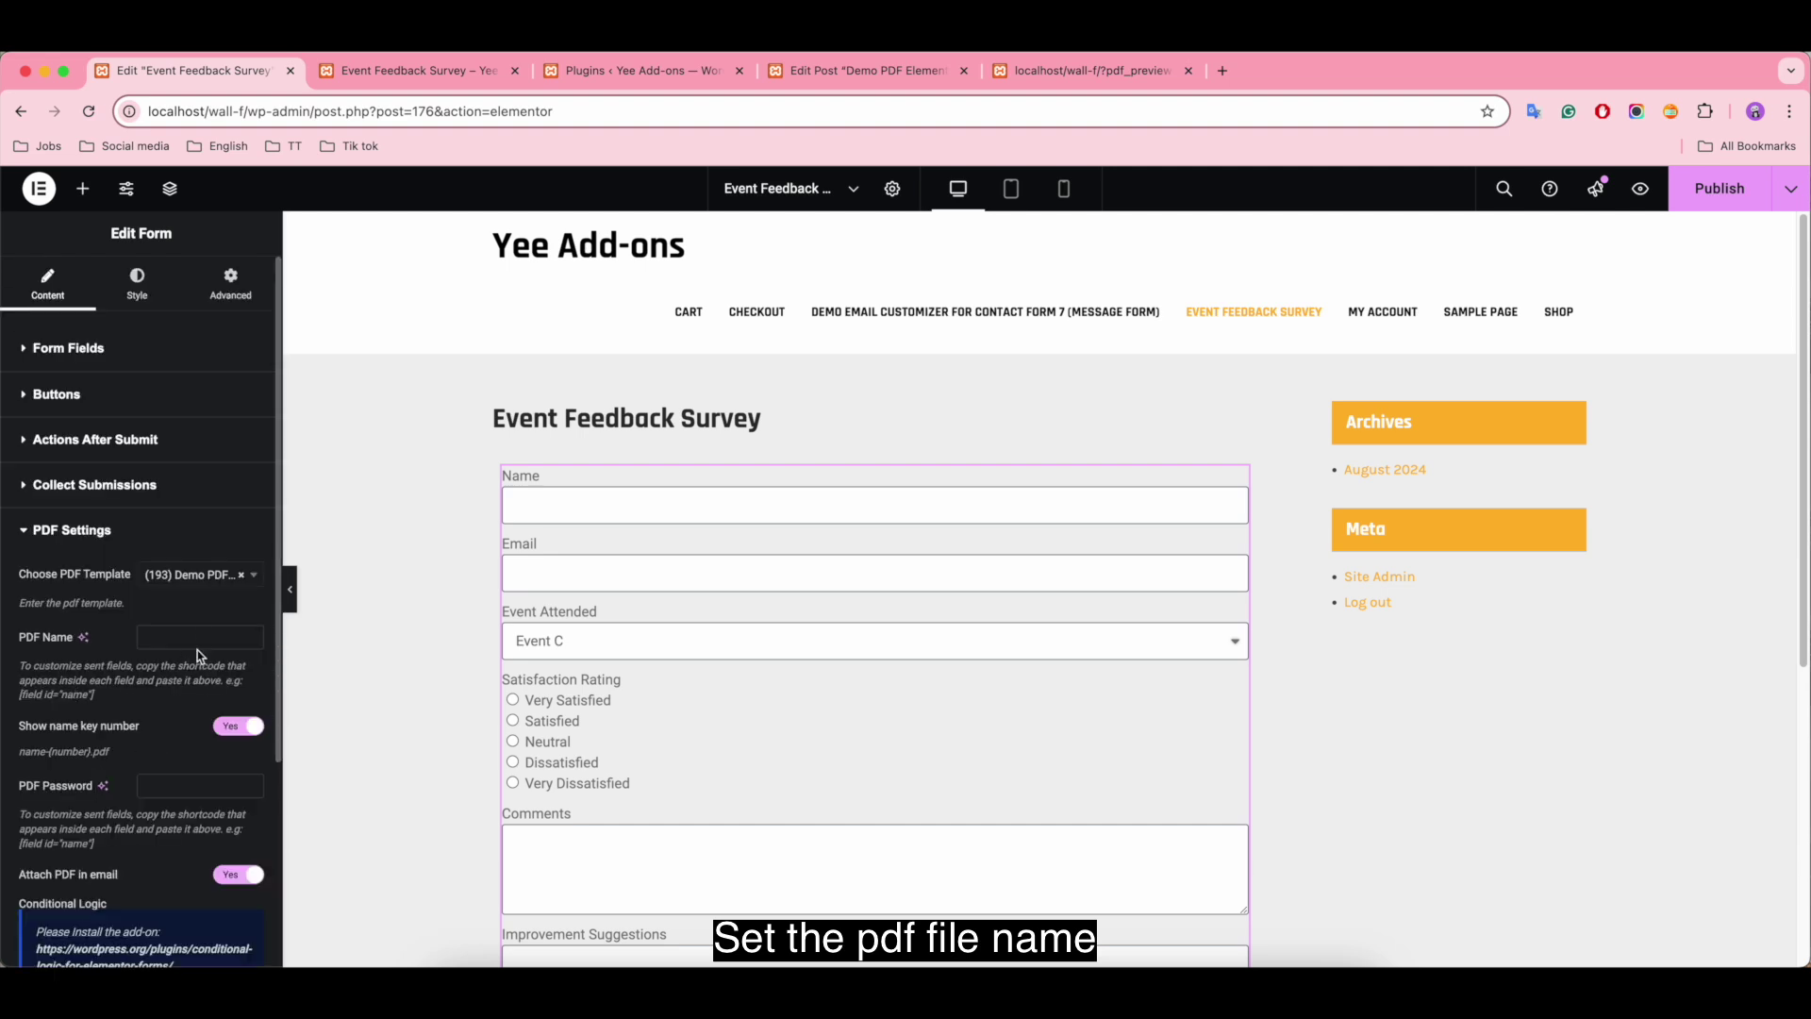
key("super+v")
type("-event-feedback")
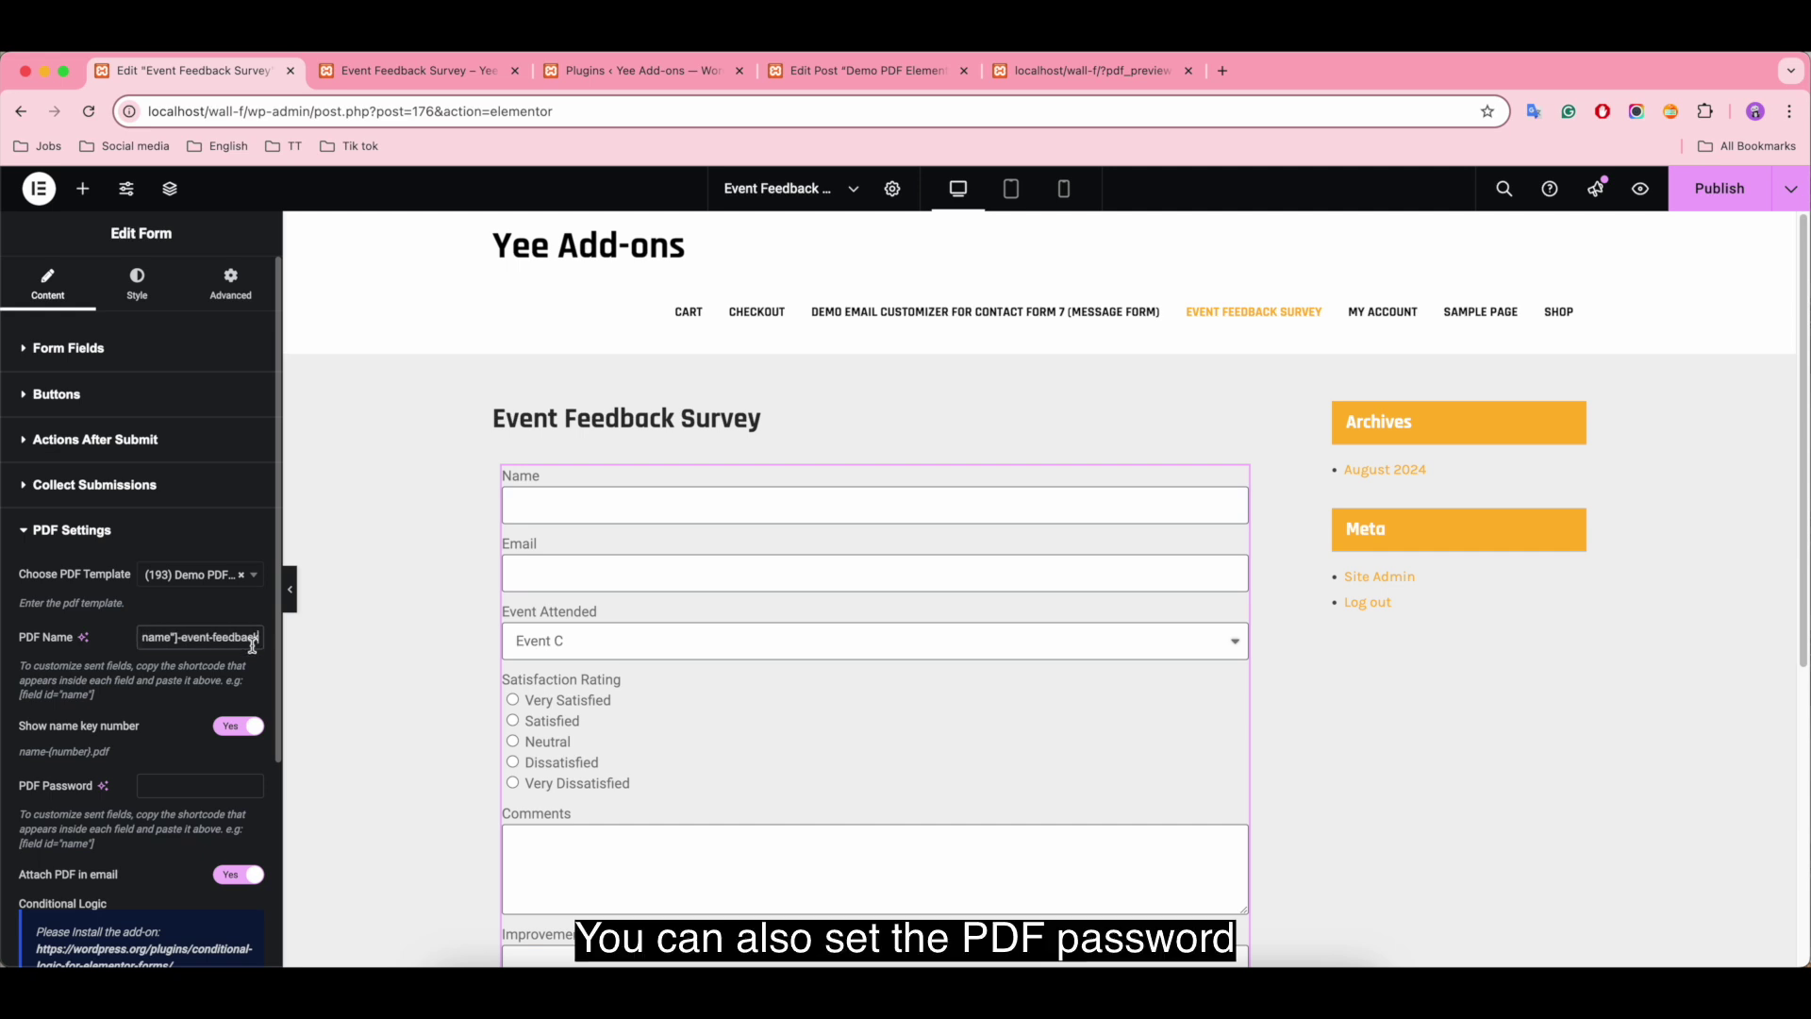
Step: Keep 'Attach PDF in email' switched on
scroll(187, 698, "down", 2)
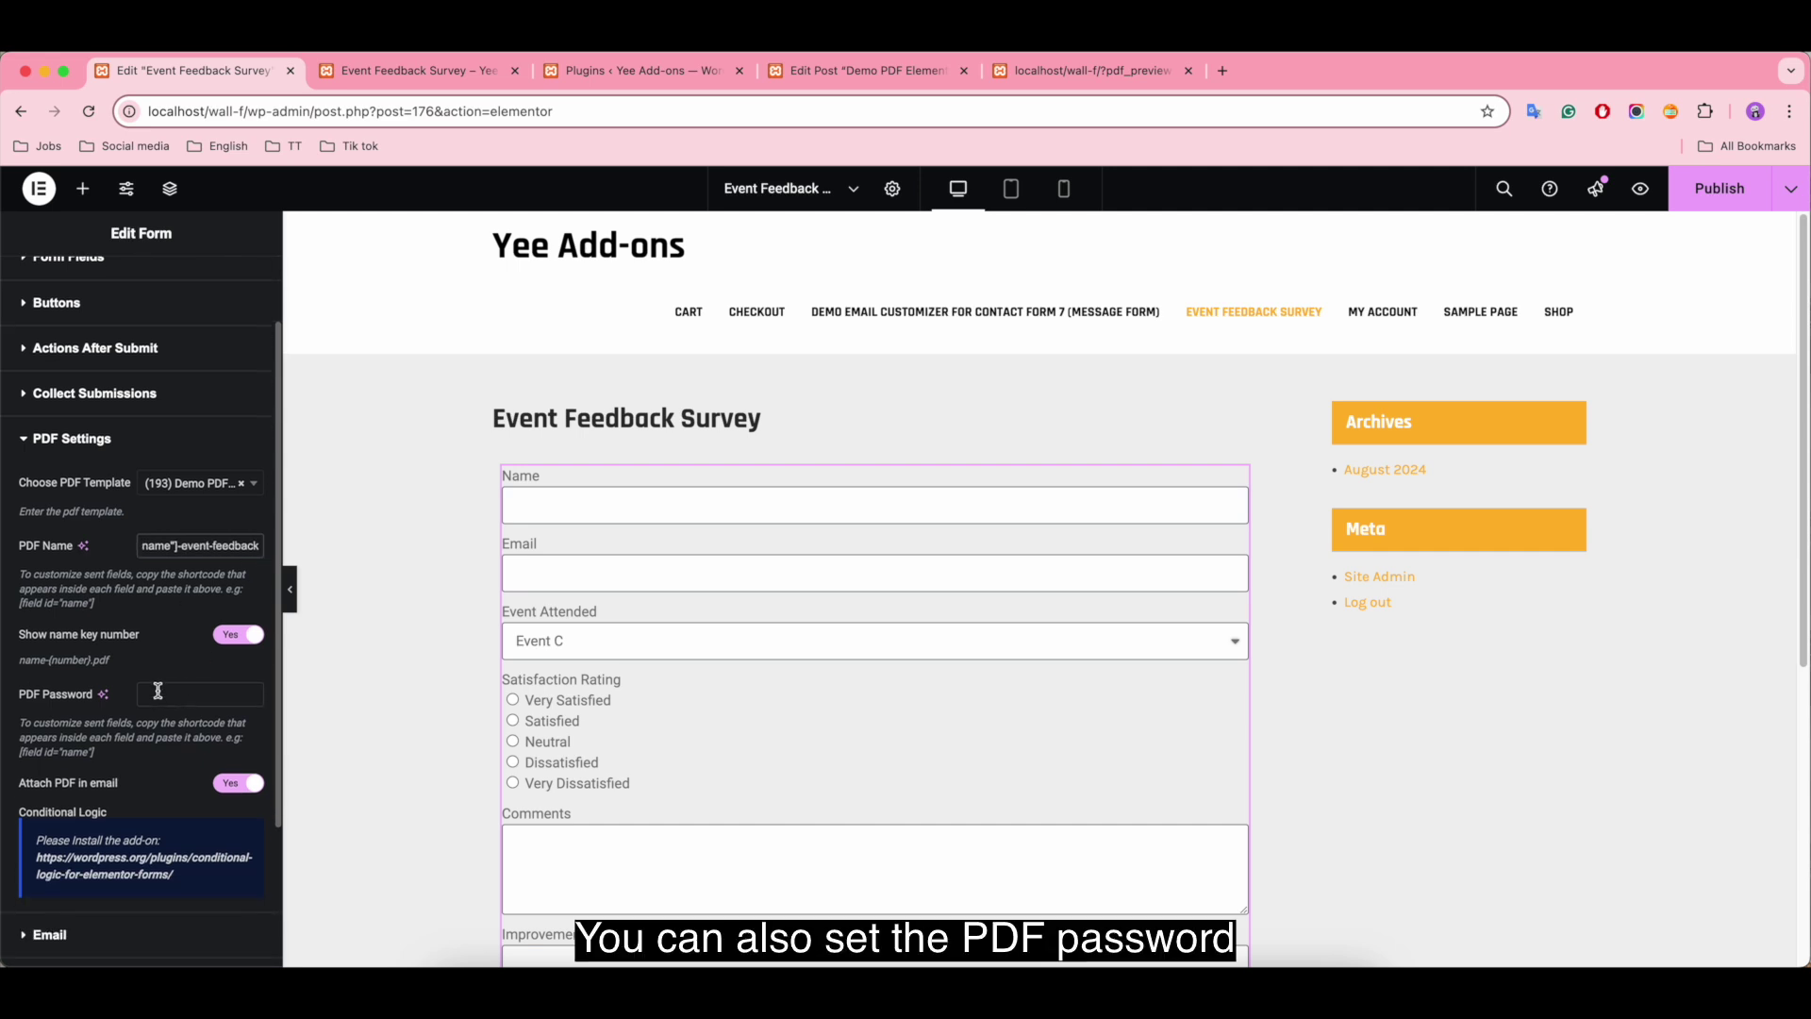
left_click(185, 694)
scroll(188, 693, "down", 1)
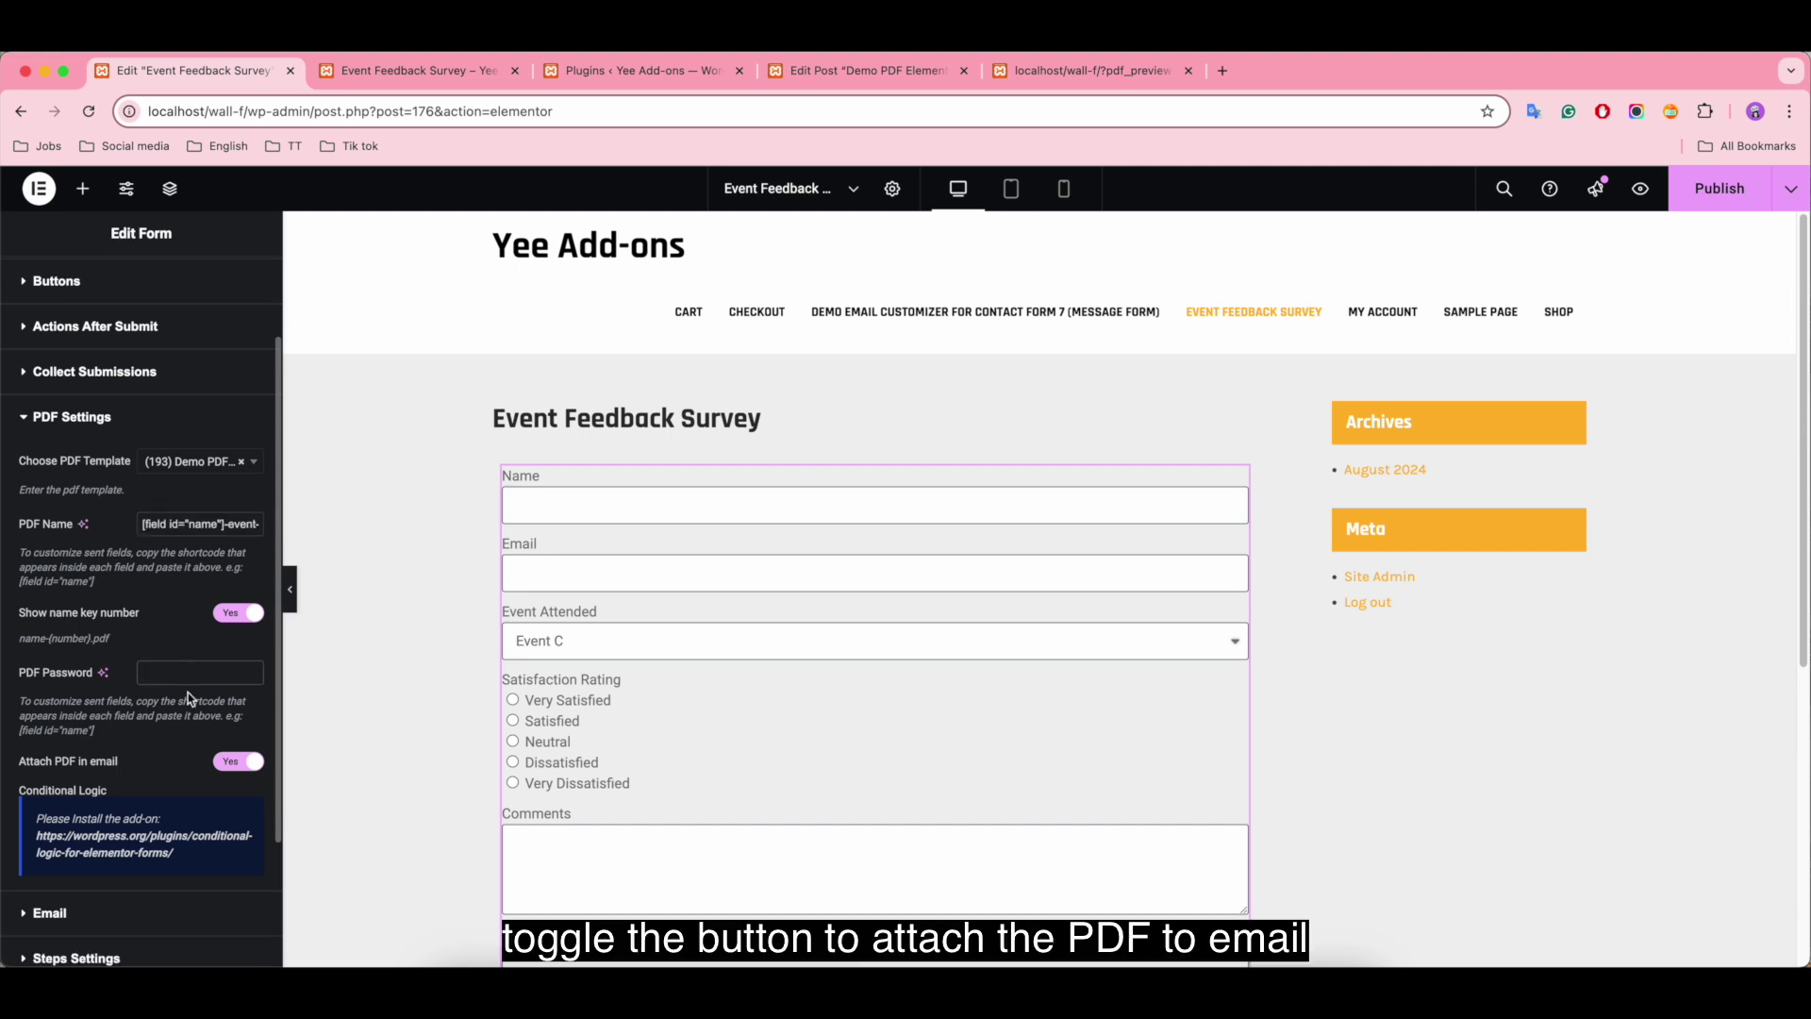
left_click(225, 764)
left_click(253, 767)
scroll(142, 755, "down", 4)
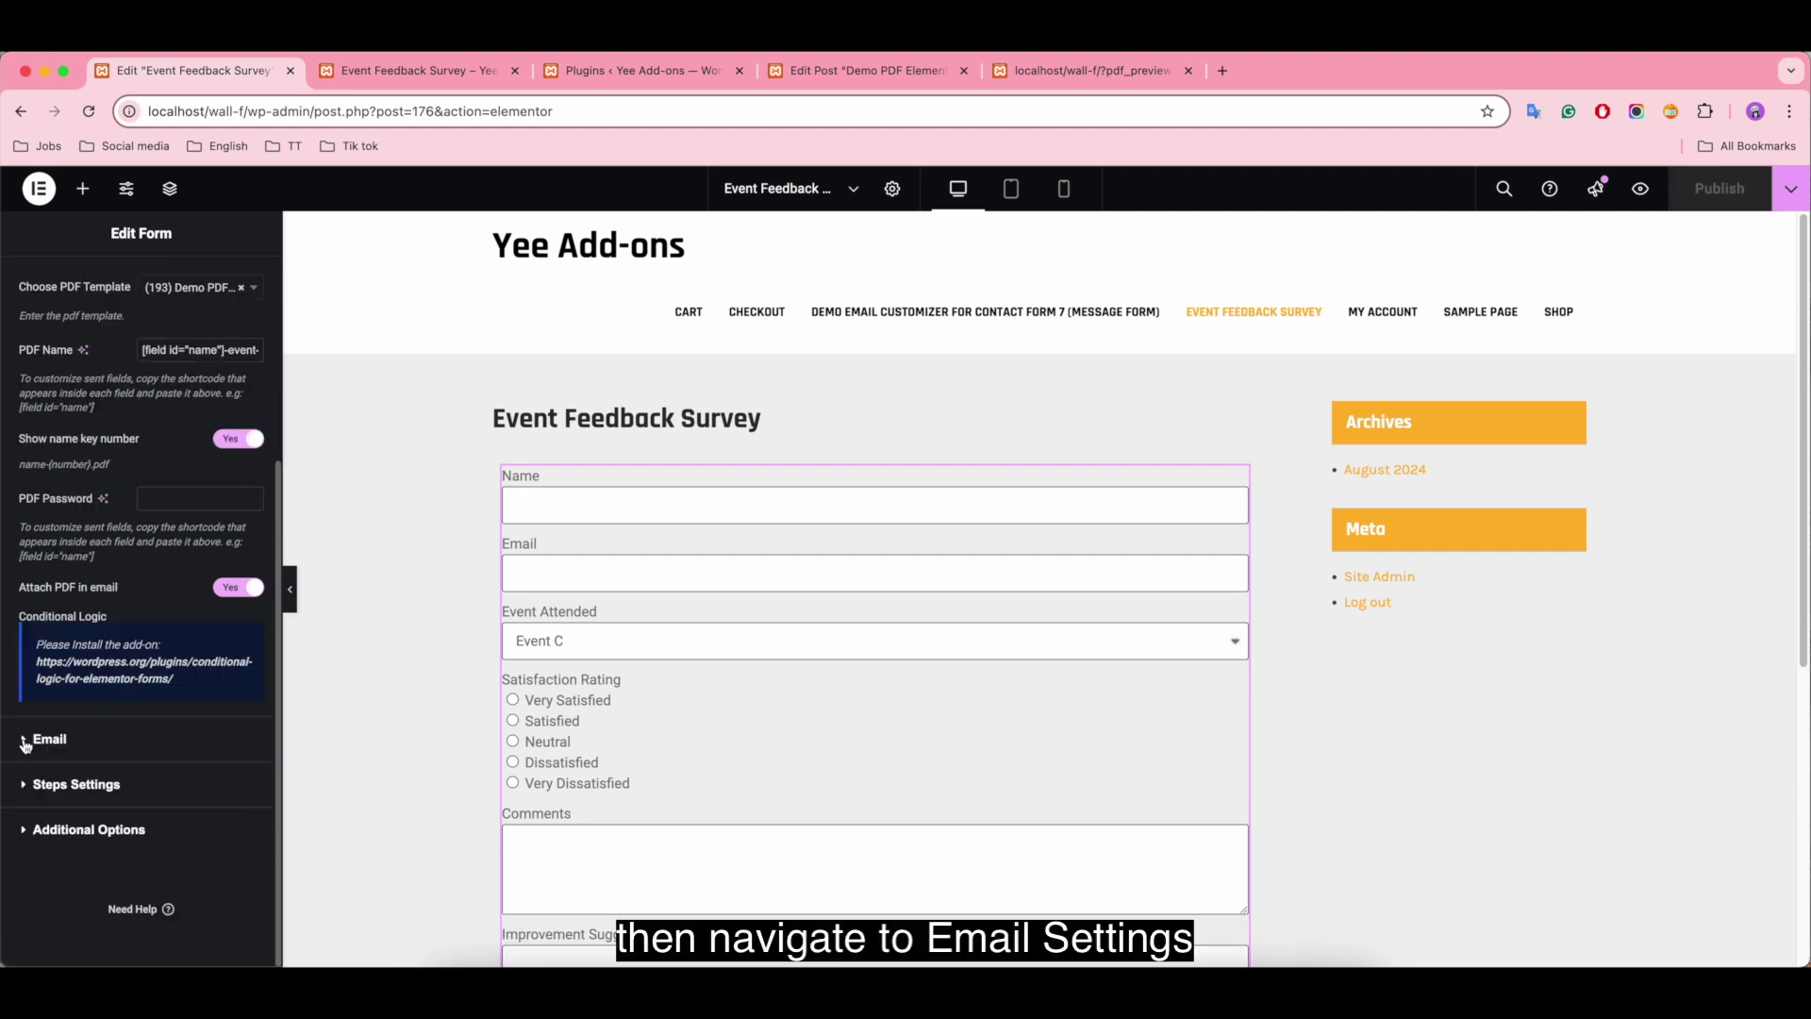
Step: Change the notification email subject to 'Demo PDF Elementor' and publish the page
left_click(50, 739)
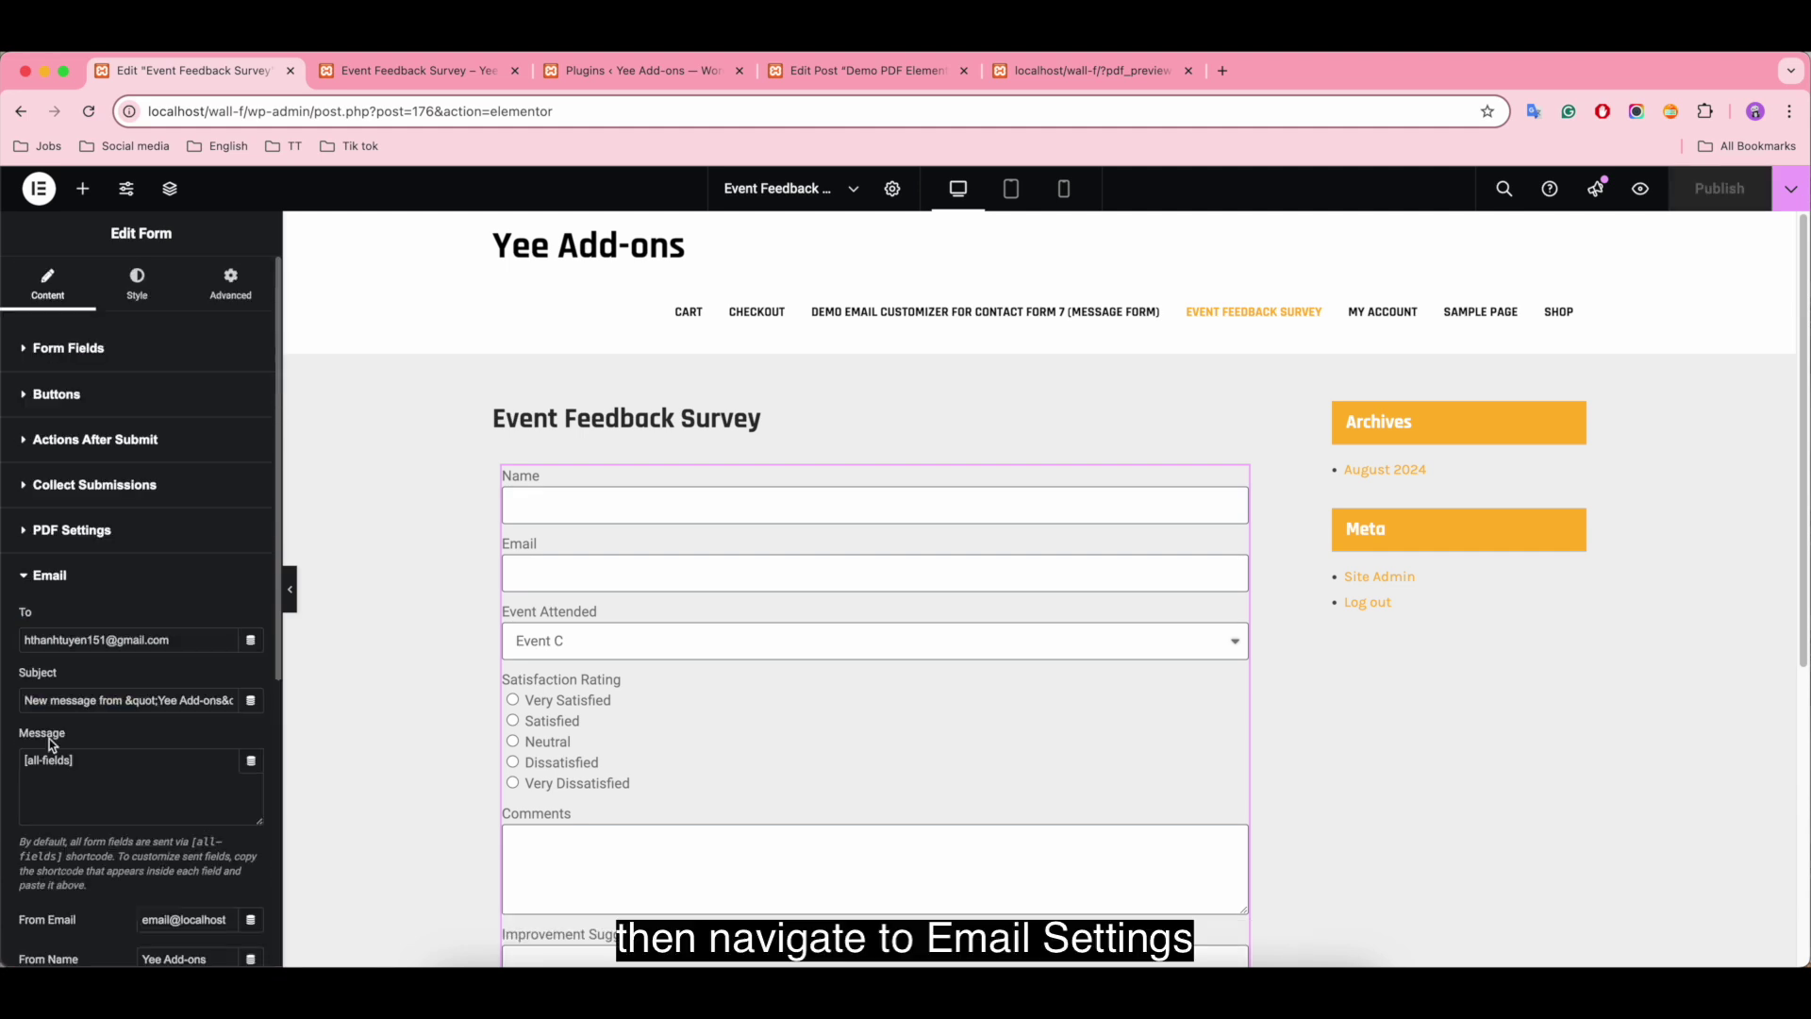
scroll(124, 707, "down", 4)
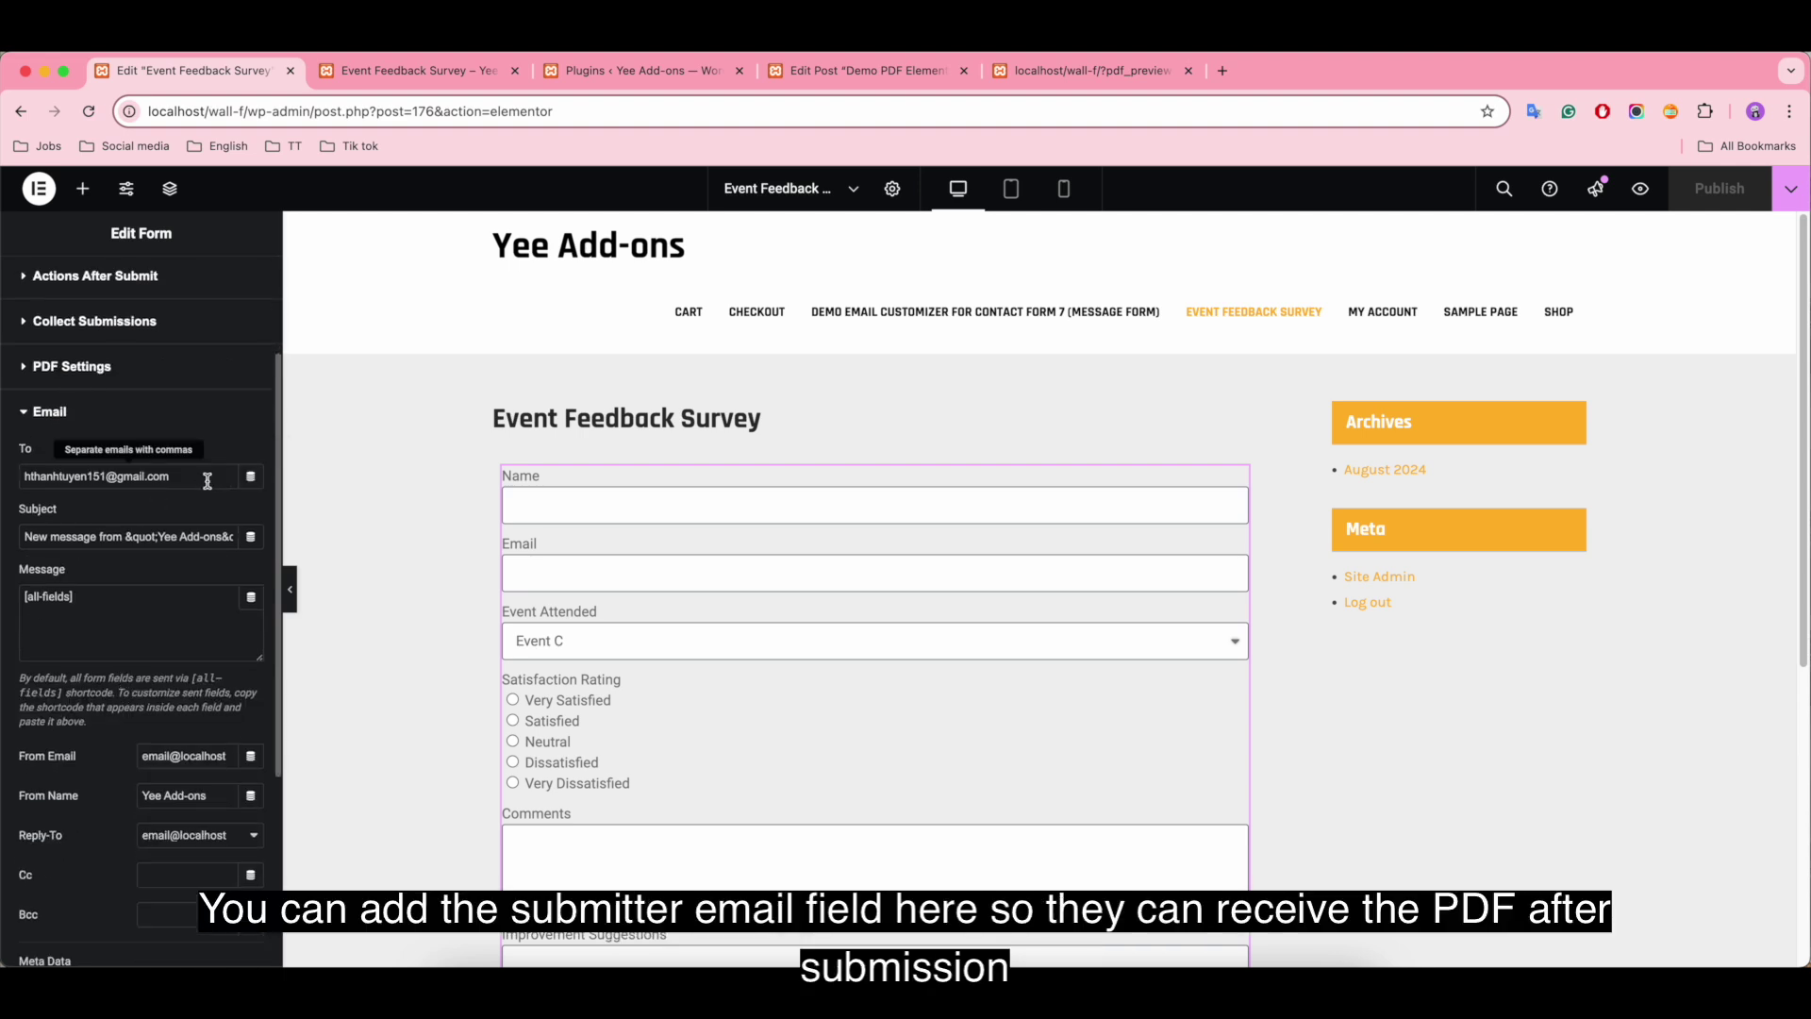
left_click(183, 535)
left_click_drag(133, 529, 83, 537)
key("BackSpace")
key("BackSpace")
key("BackSpace")
type("Demo PDF Elementor")
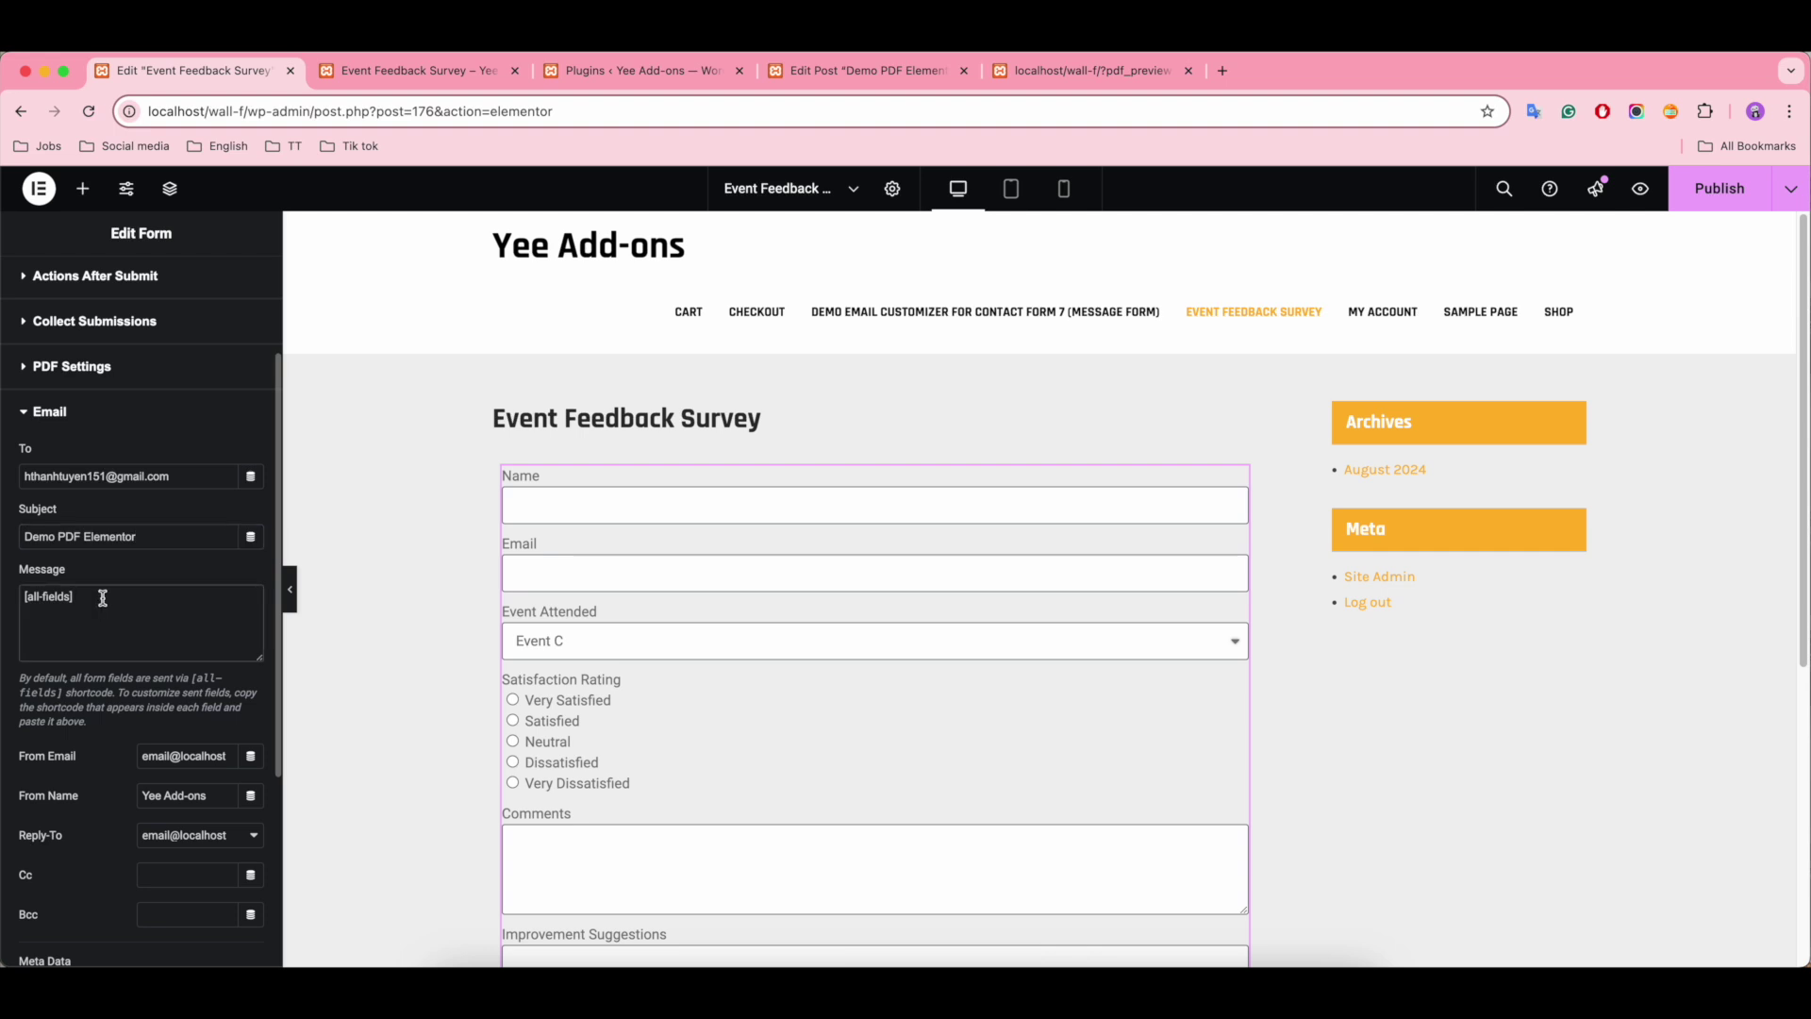
left_click(102, 604)
scroll(178, 636, "down", 4)
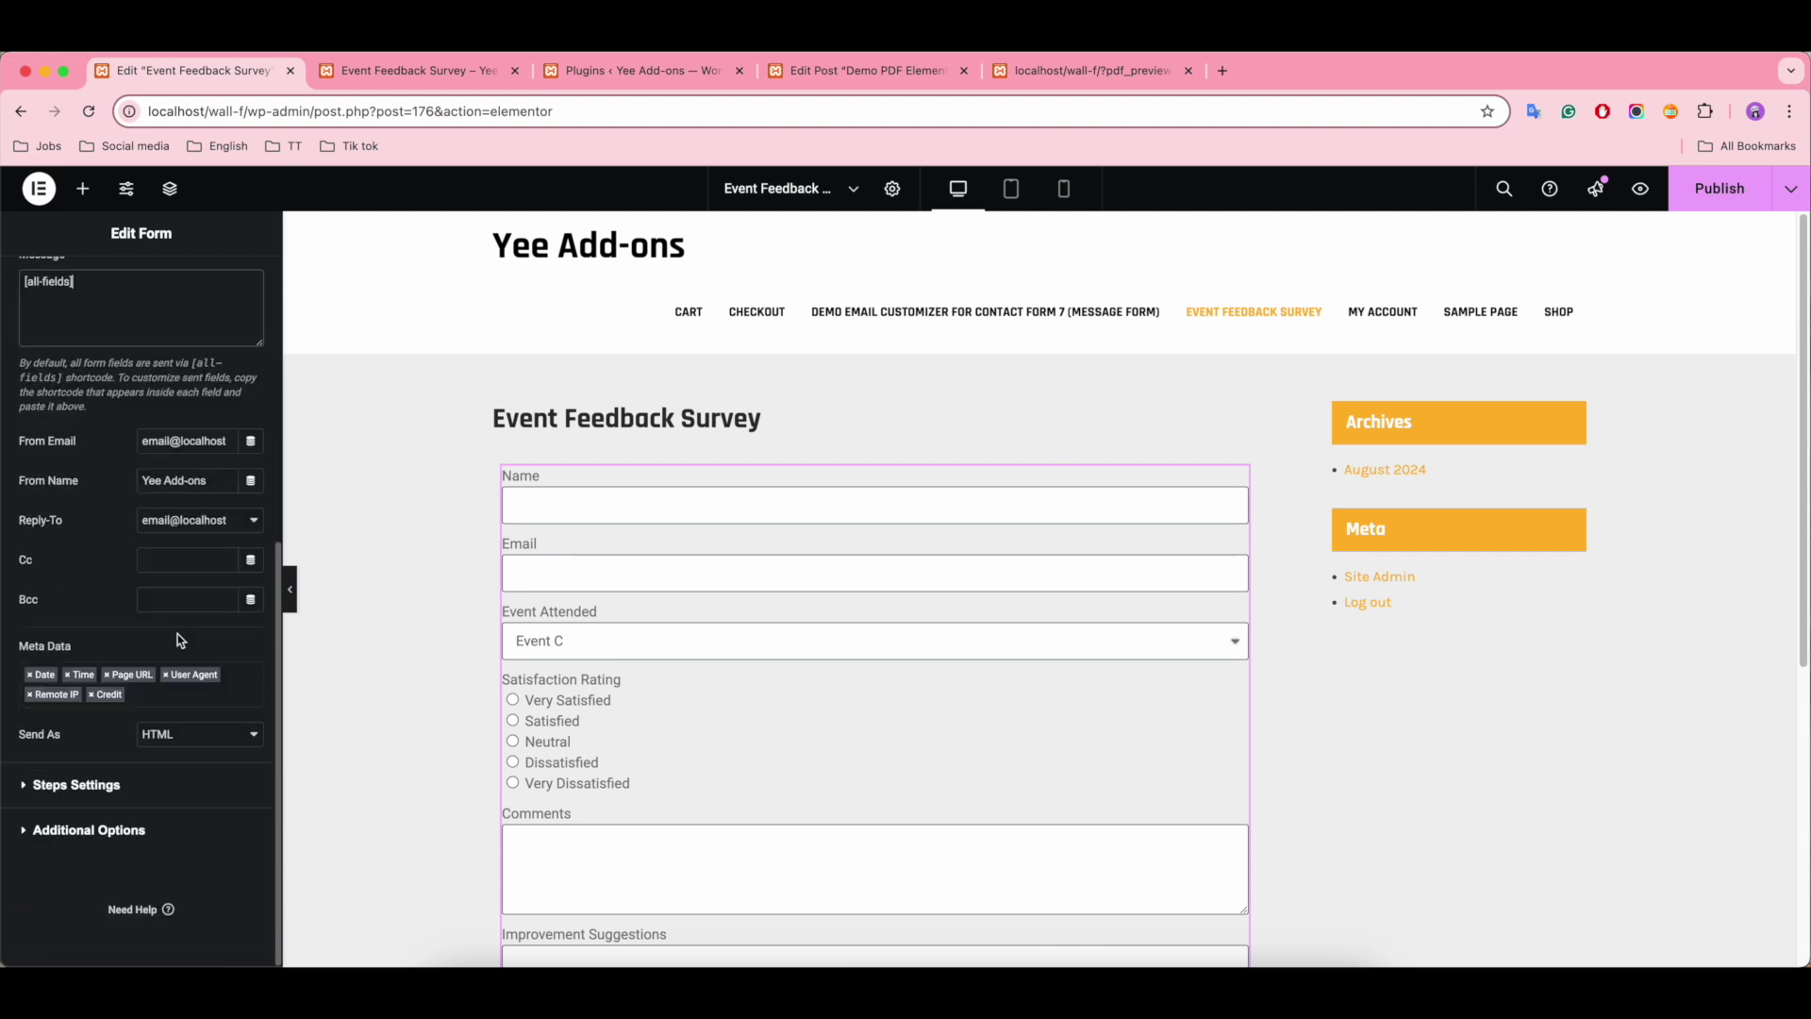
scroll(177, 634, "up", 6)
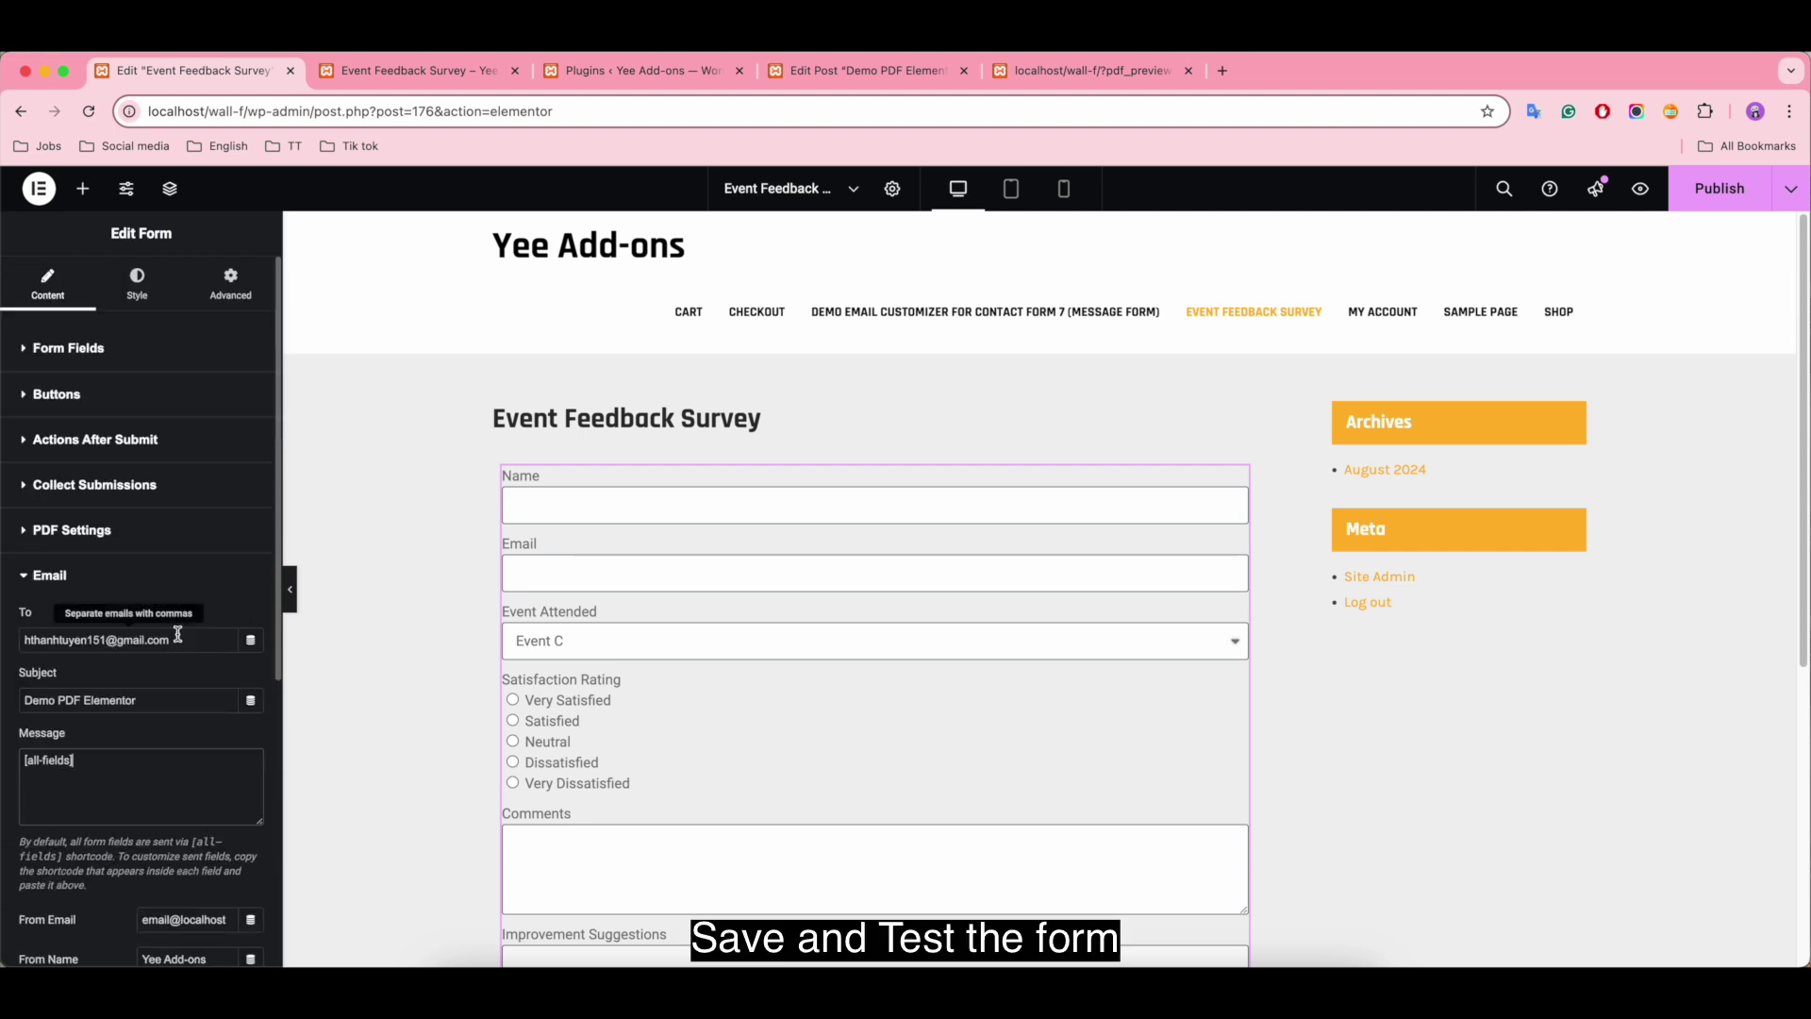
left_click(1720, 206)
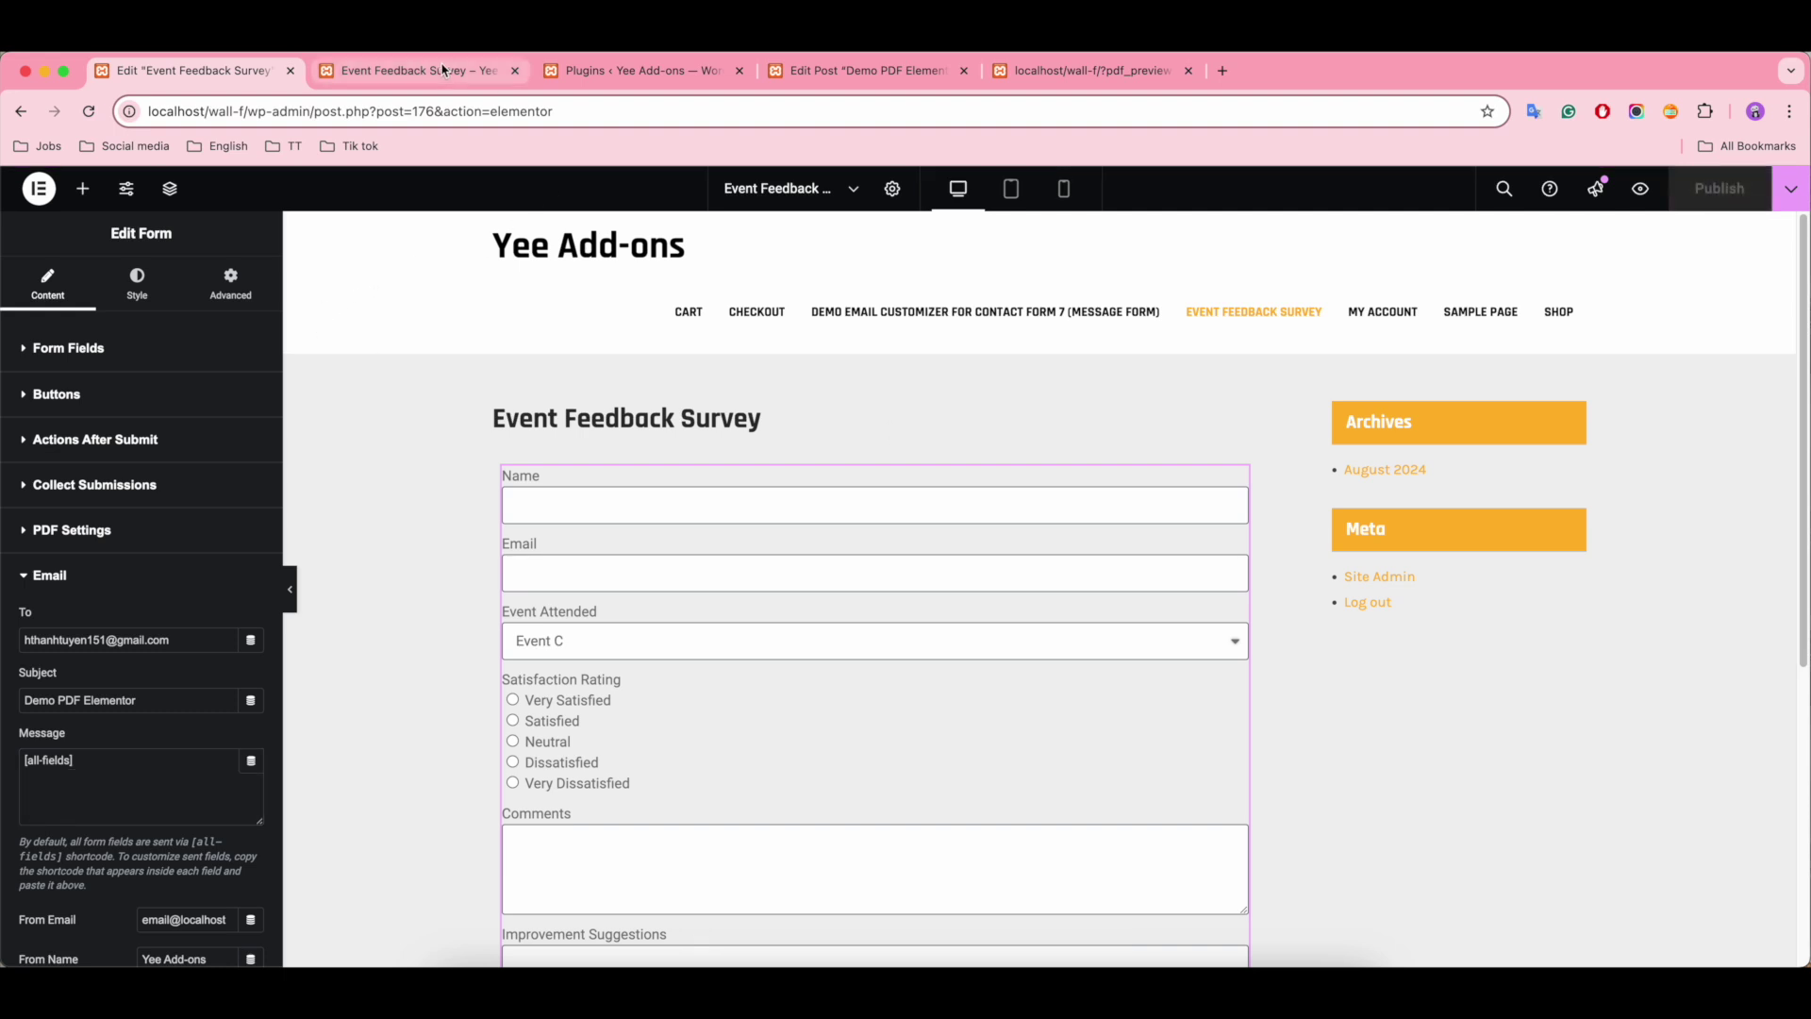
Step: Reload the survey preview and enter the respondent's name and e-mail address
left_click(387, 76)
left_click(90, 114)
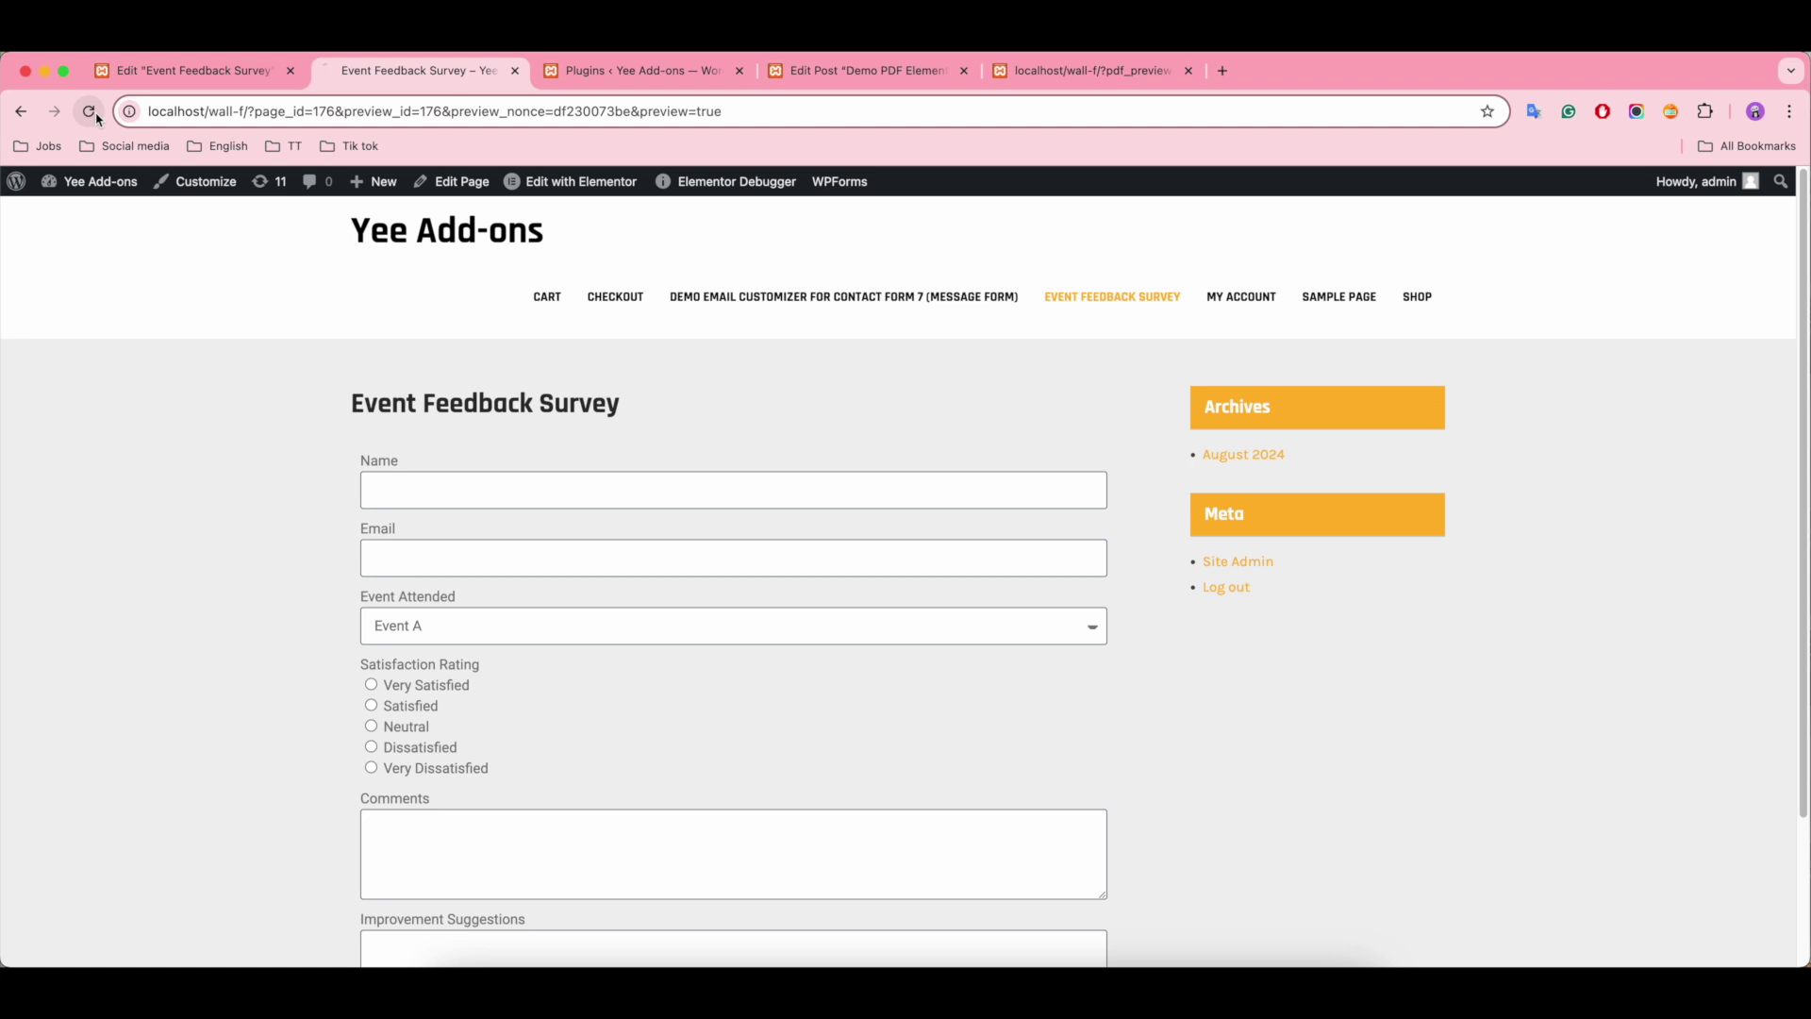
left_click(444, 484)
left_click(418, 543)
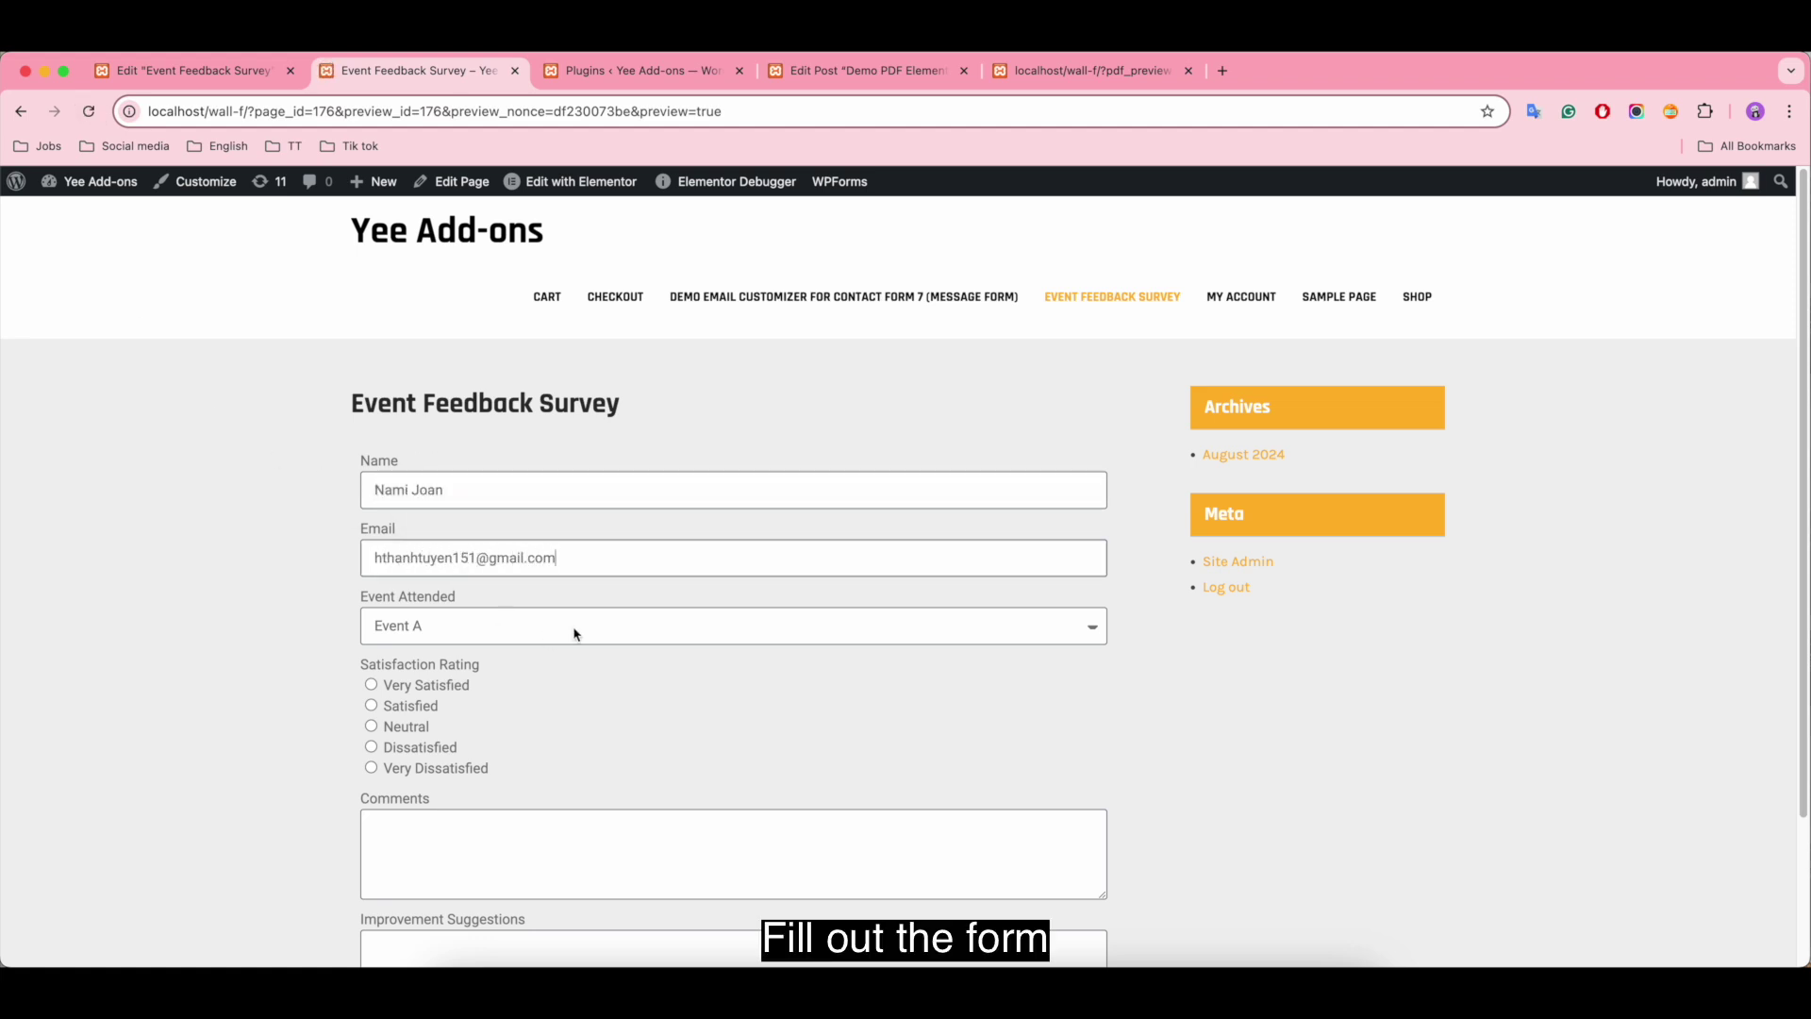
Step: Choose Event C, rate Satisfied, add 'Great event!' and 'More interactive sessions.', then send
left_click(577, 634)
left_click(597, 673)
left_click(371, 706)
left_click(374, 854)
type("Great event!")
scroll(671, 751, "down", 4)
left_click(467, 806)
type("More interacti")
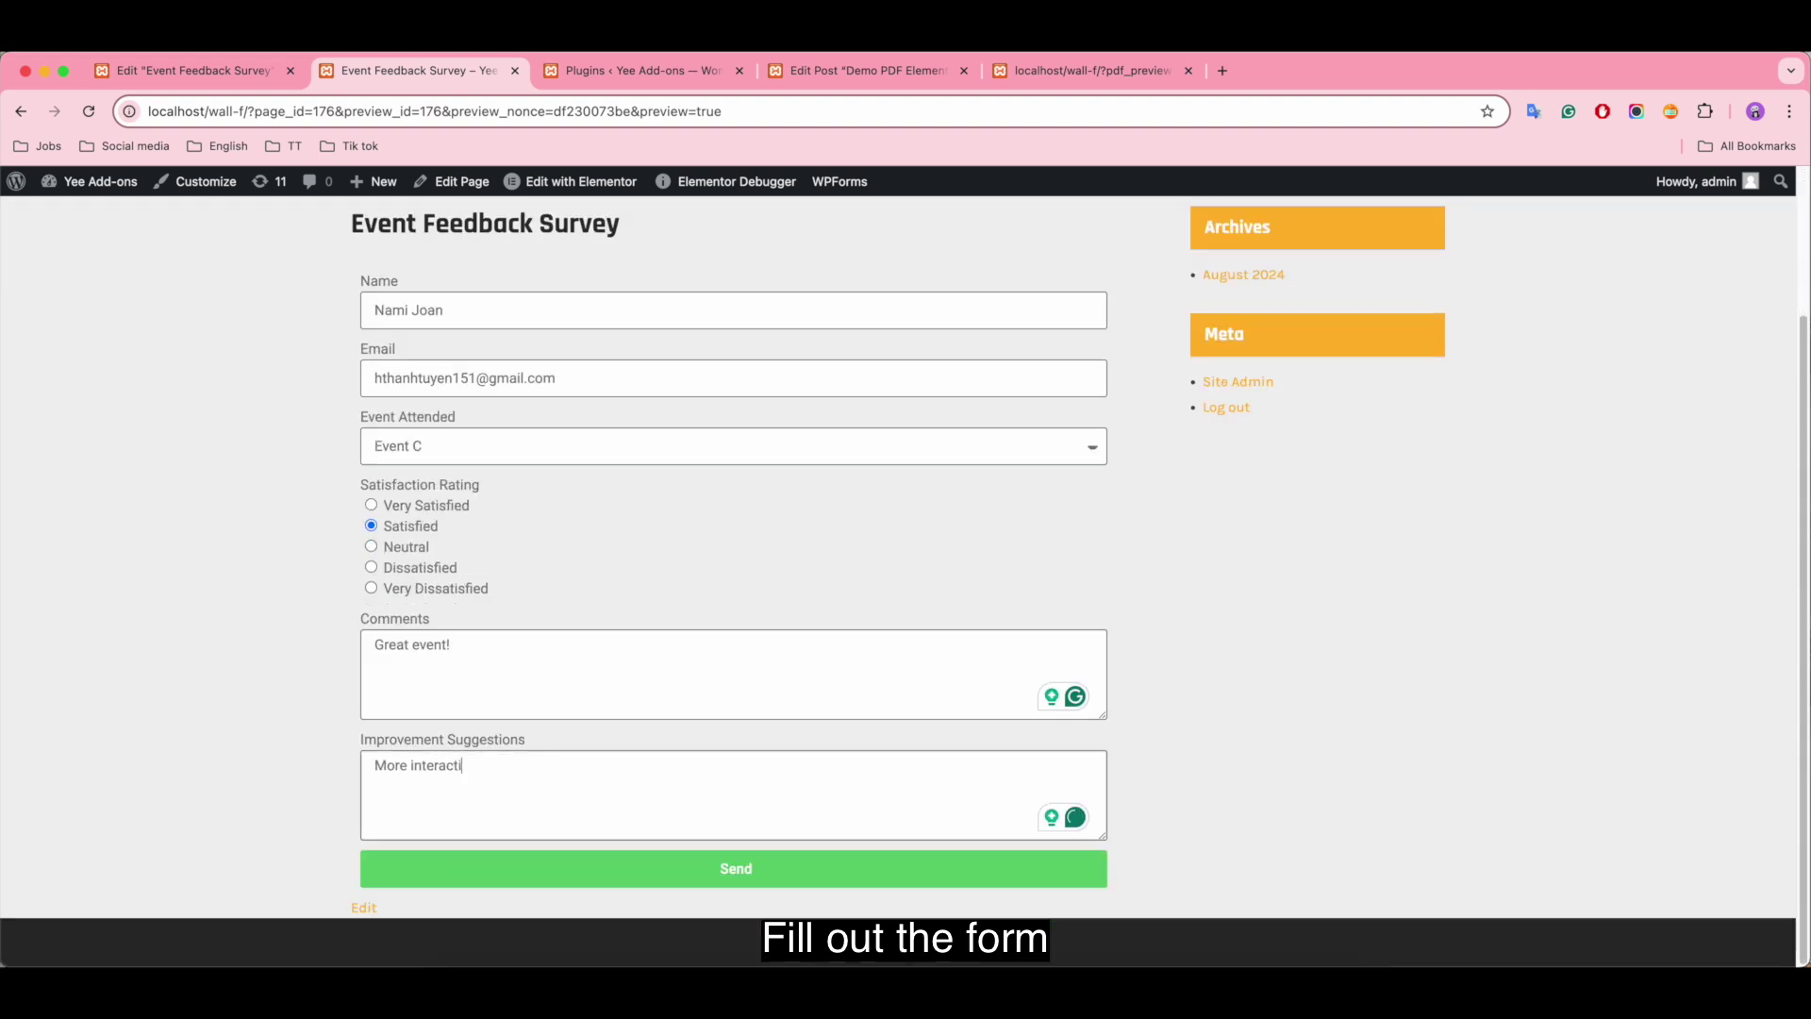
type("ve sessions.")
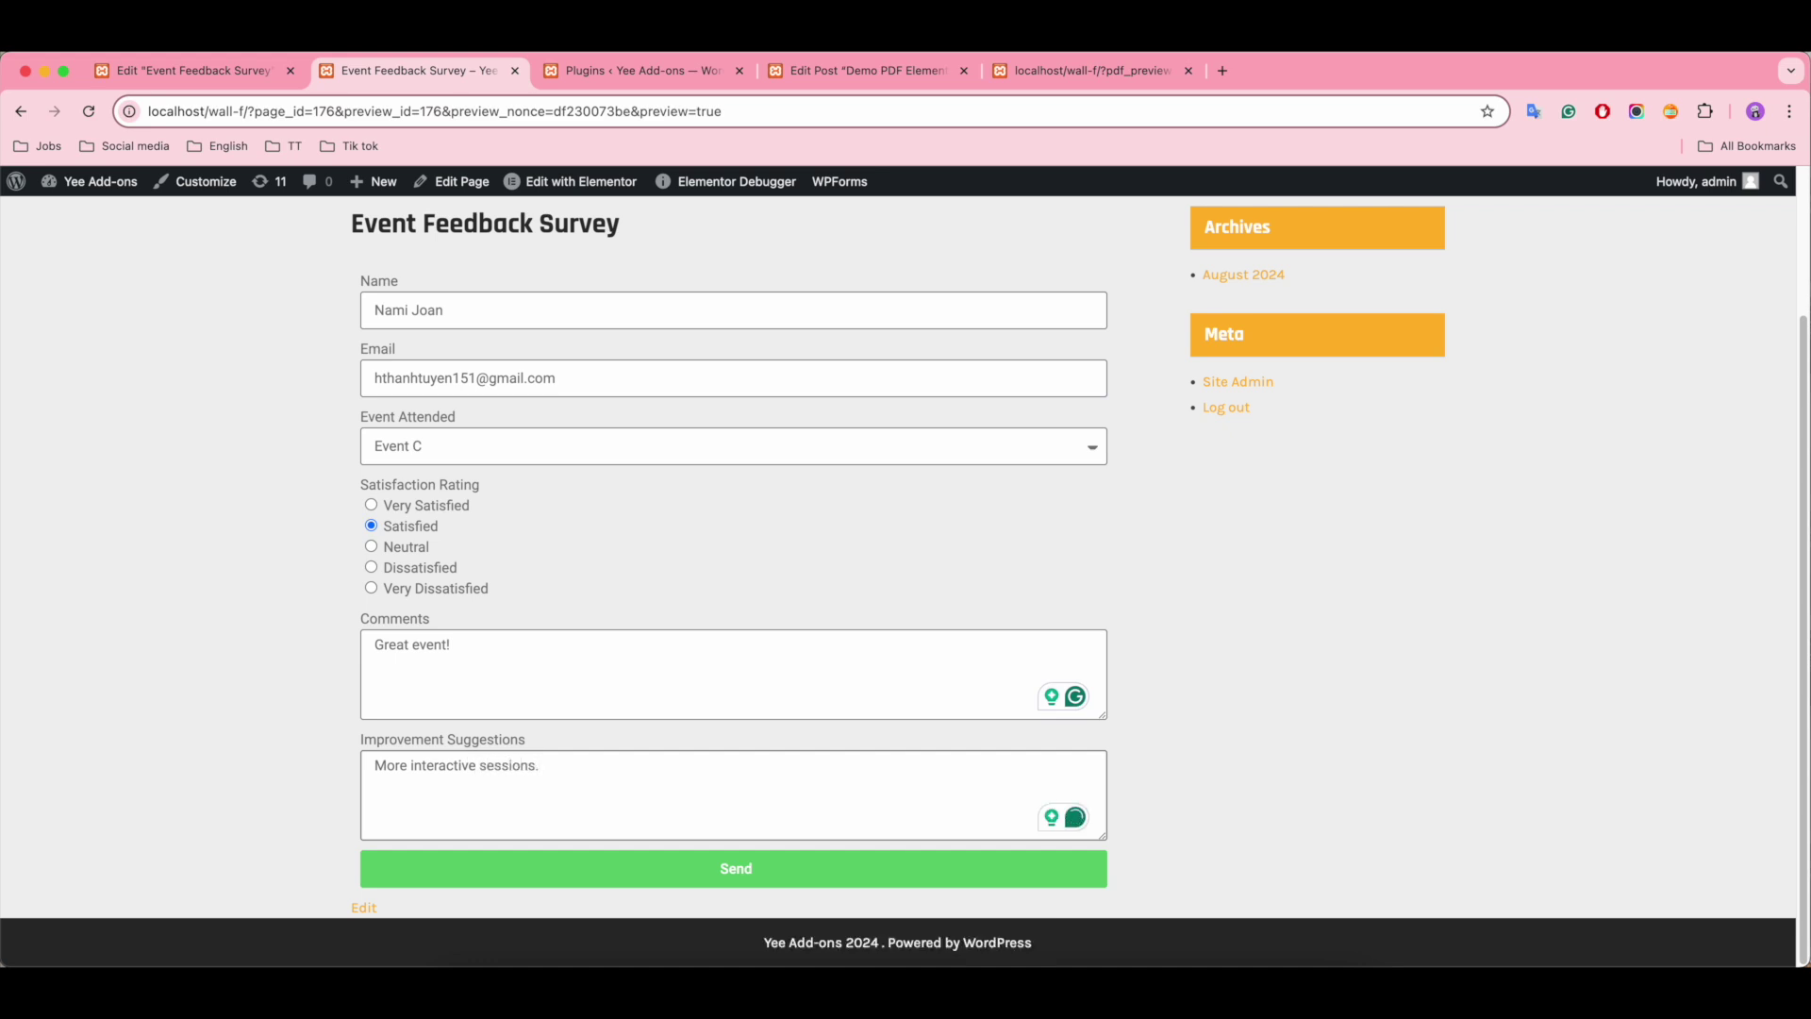
left_click(743, 872)
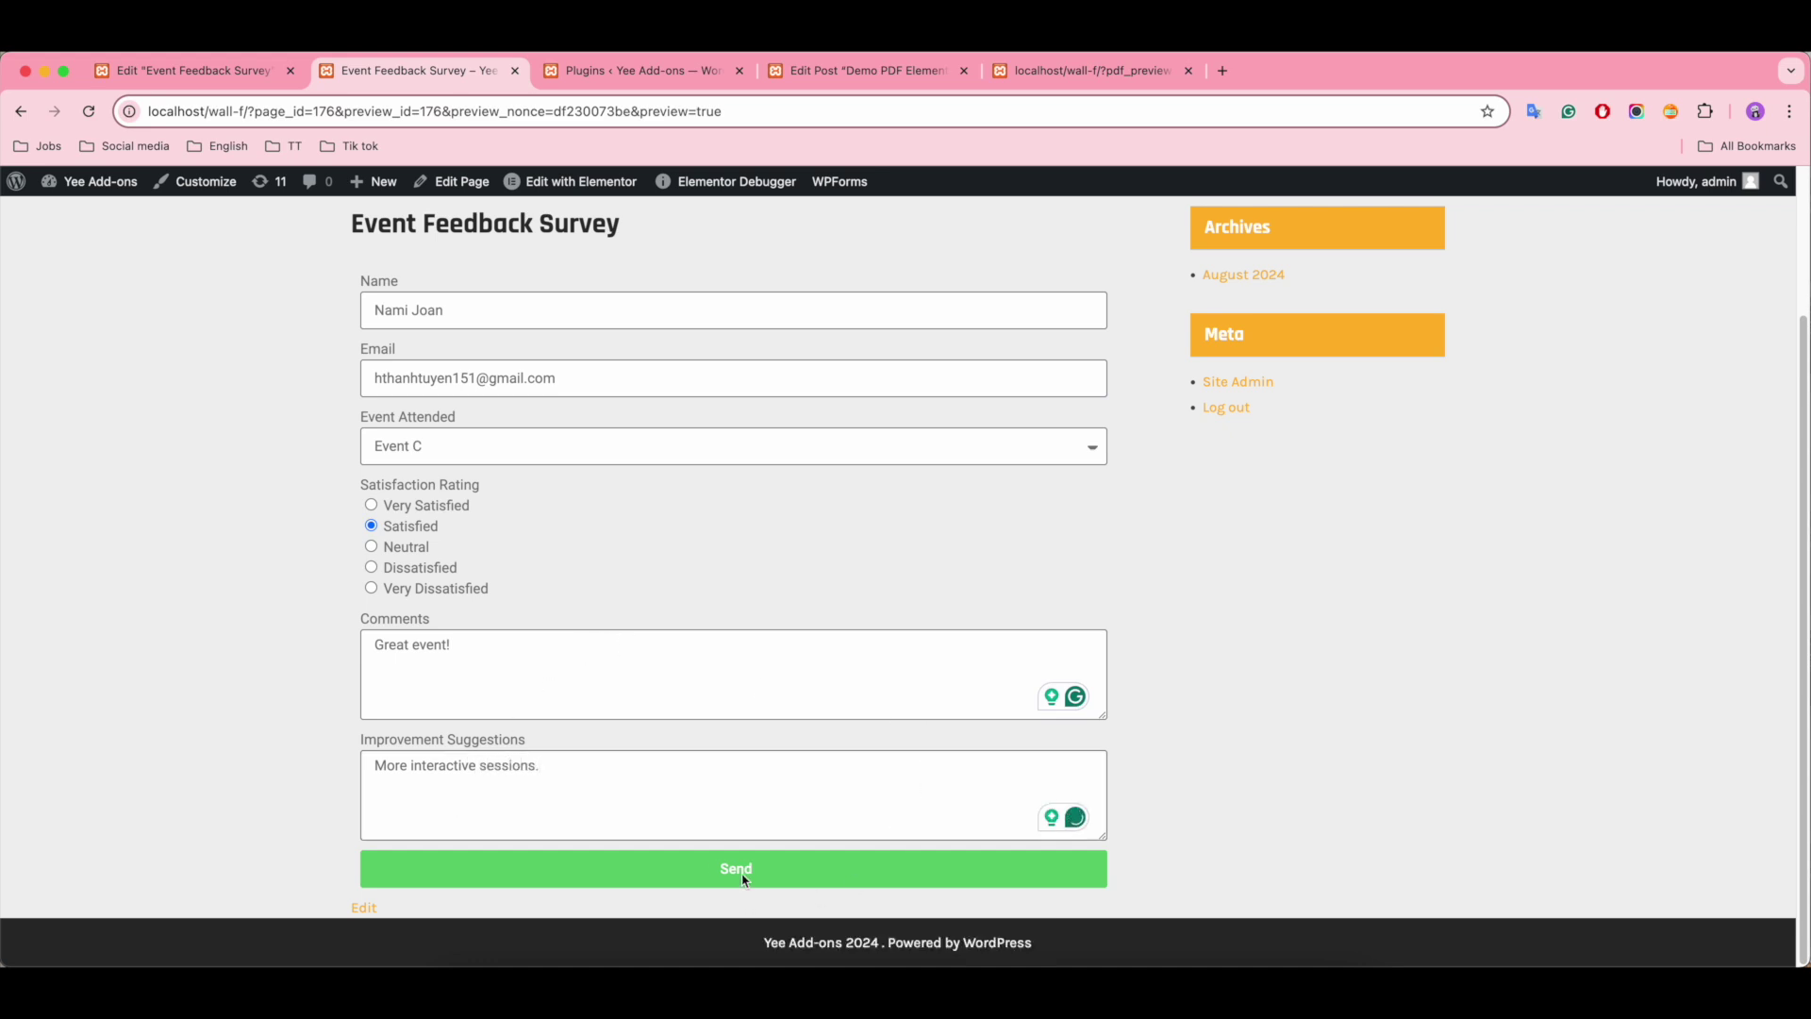
Step: In Gmail, open the new Demo PDF Elementor email and select its submitted answers
left_click(1223, 75)
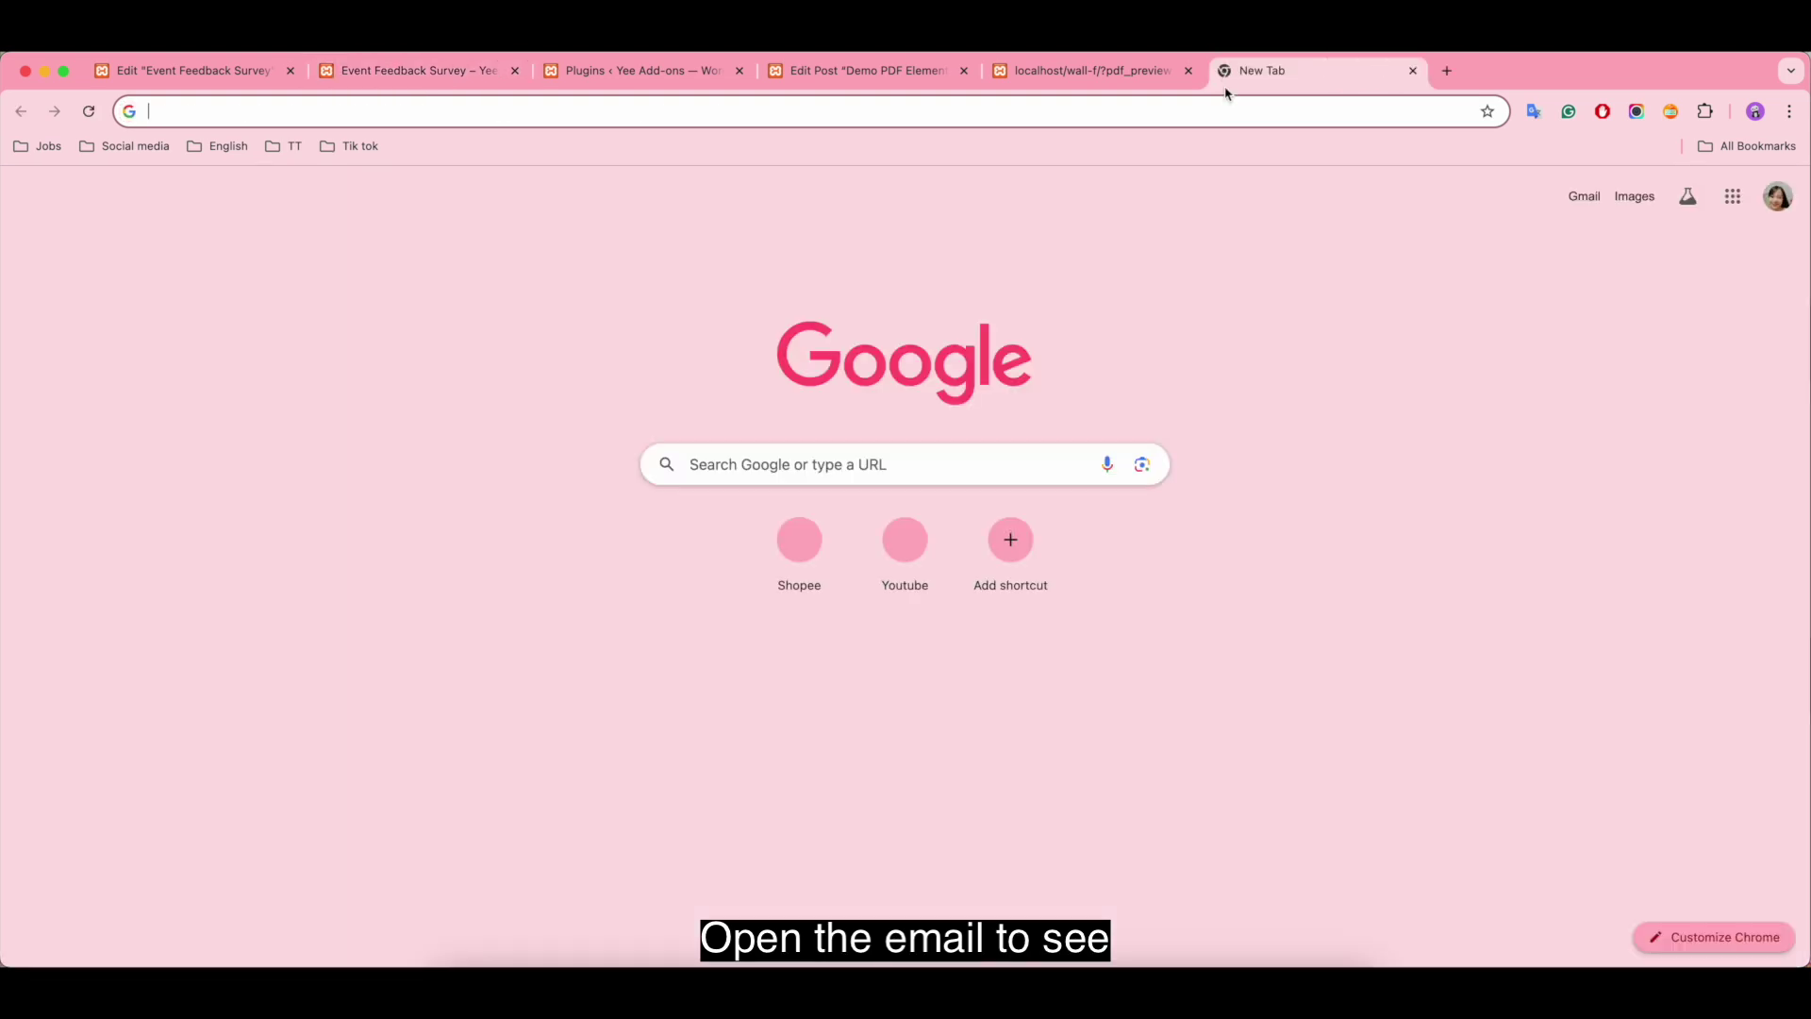
left_click(1582, 199)
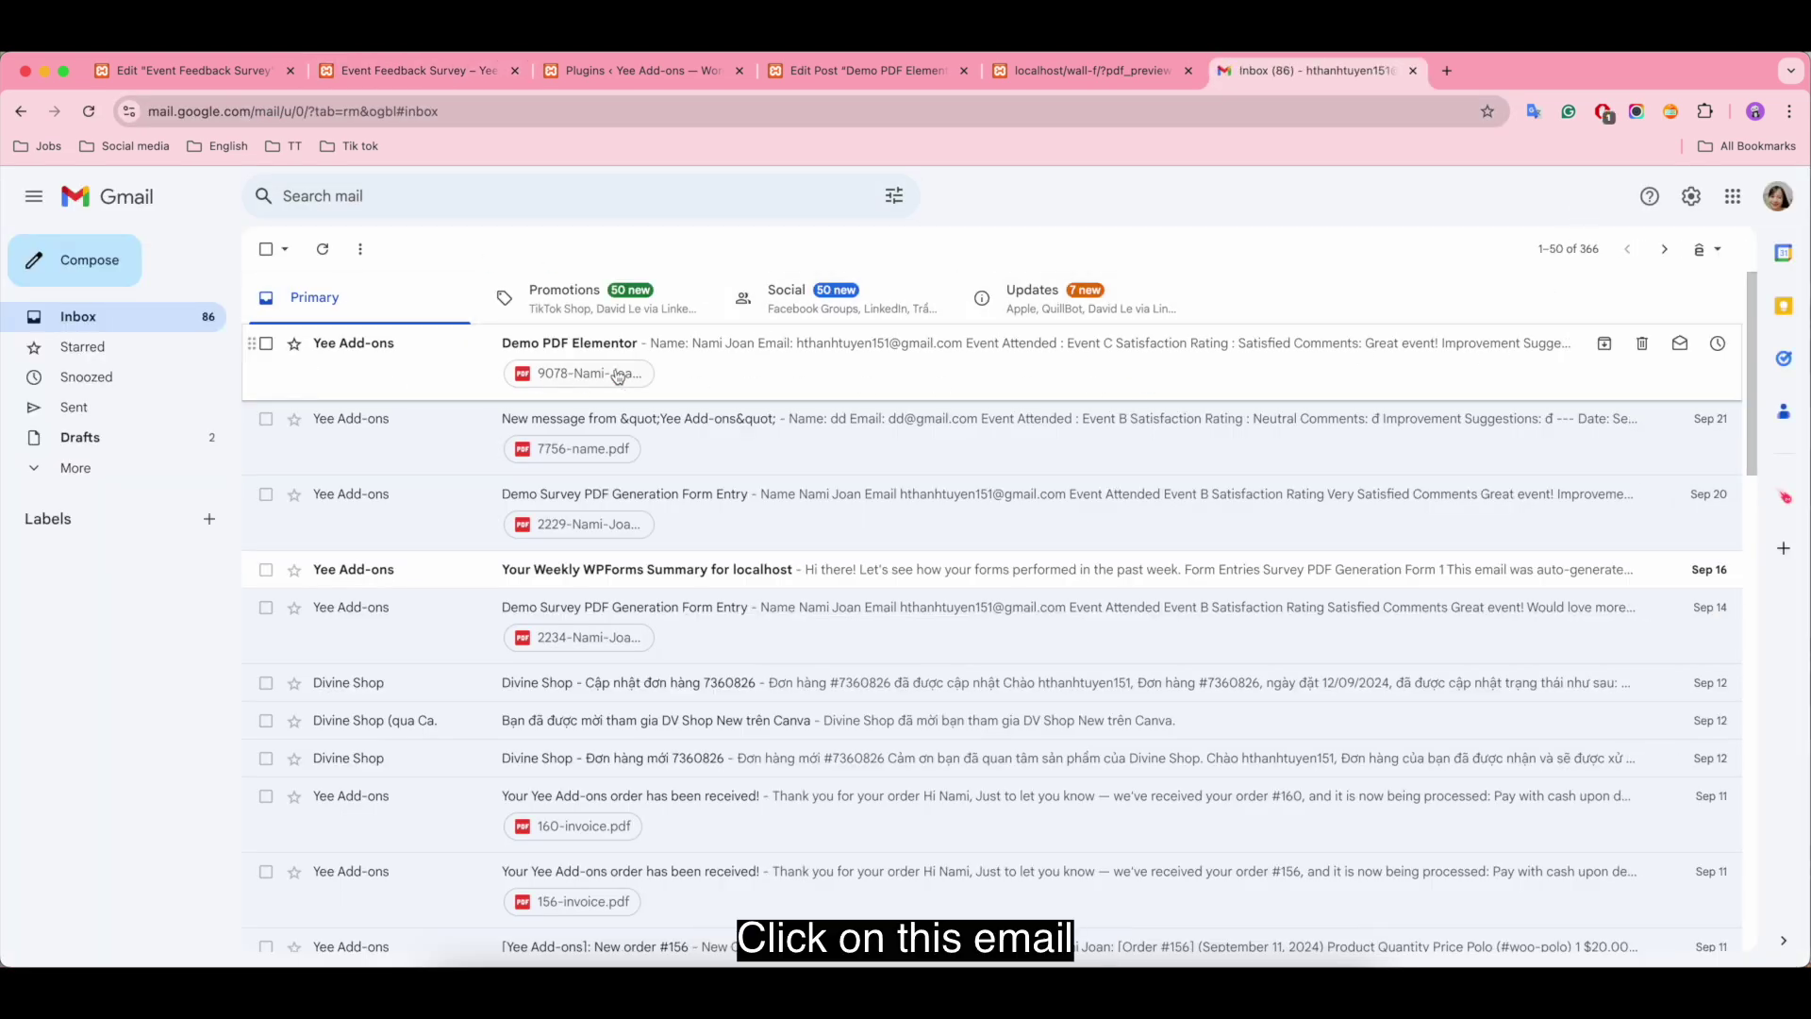
left_click(741, 381)
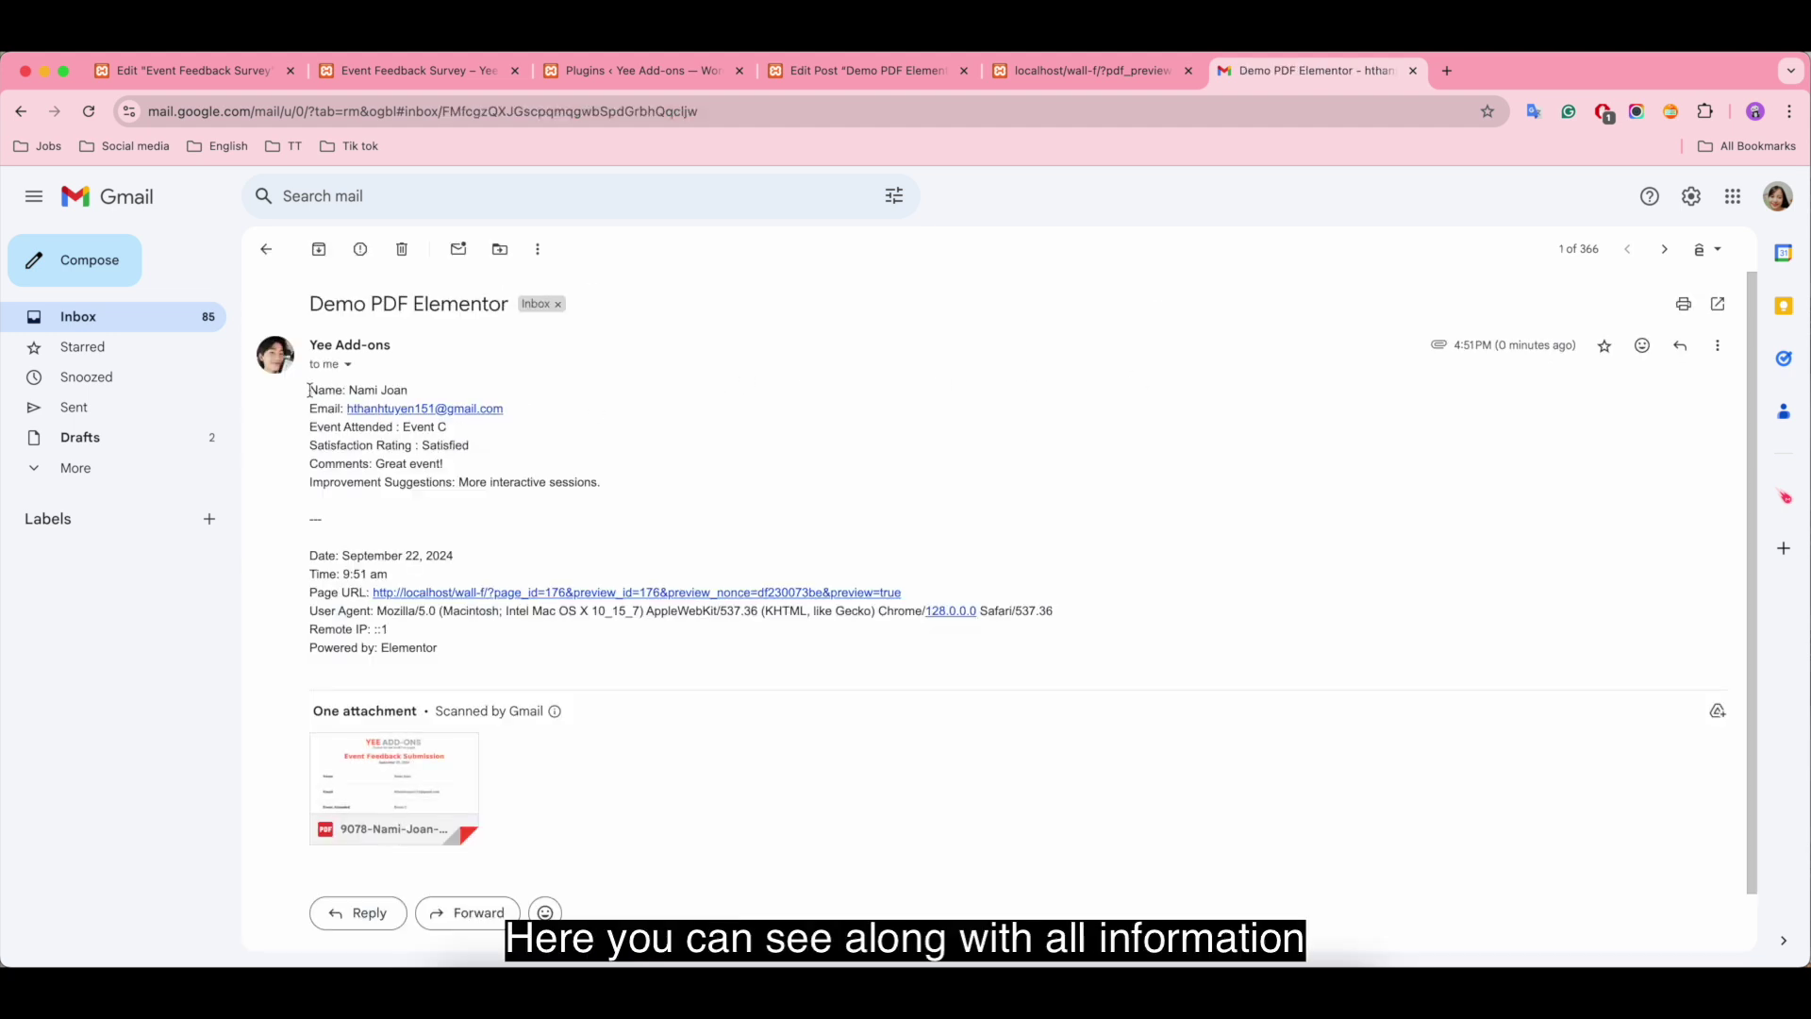
left_click_drag(310, 390, 690, 490)
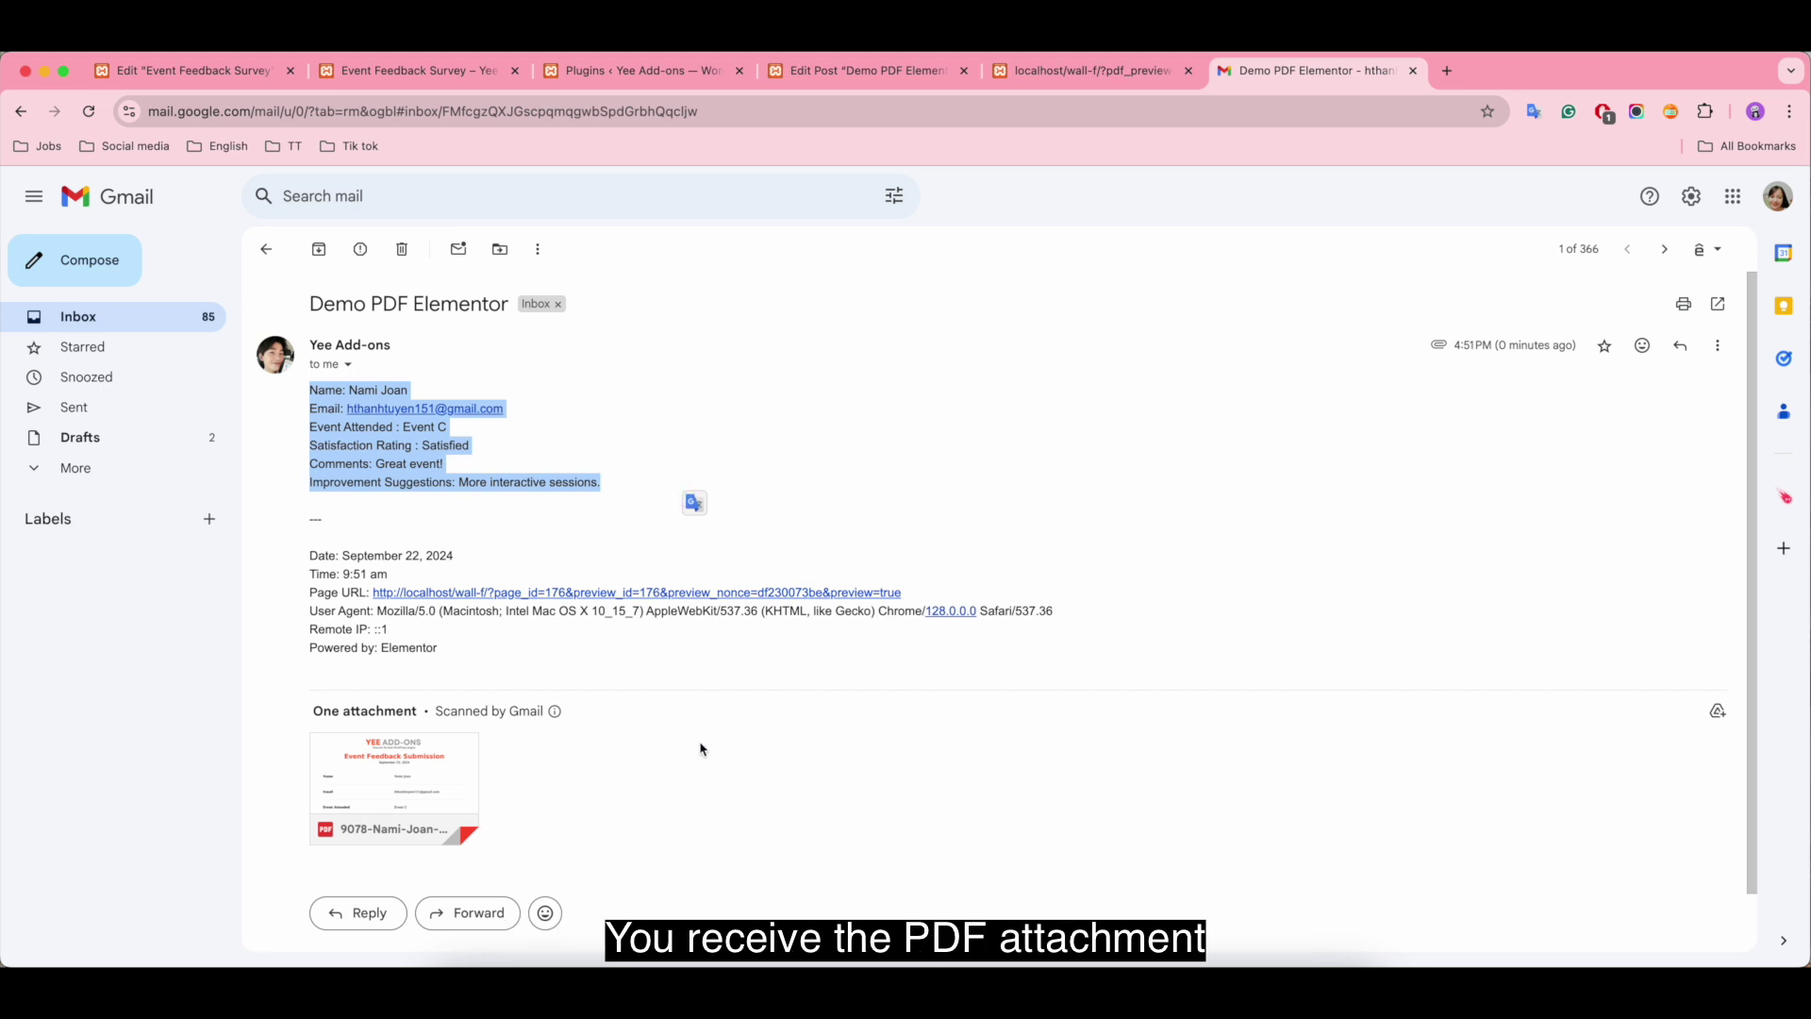
Step: Preview the attached Event Feedback Submission PDF showing the Event C answers
left_click(424, 774)
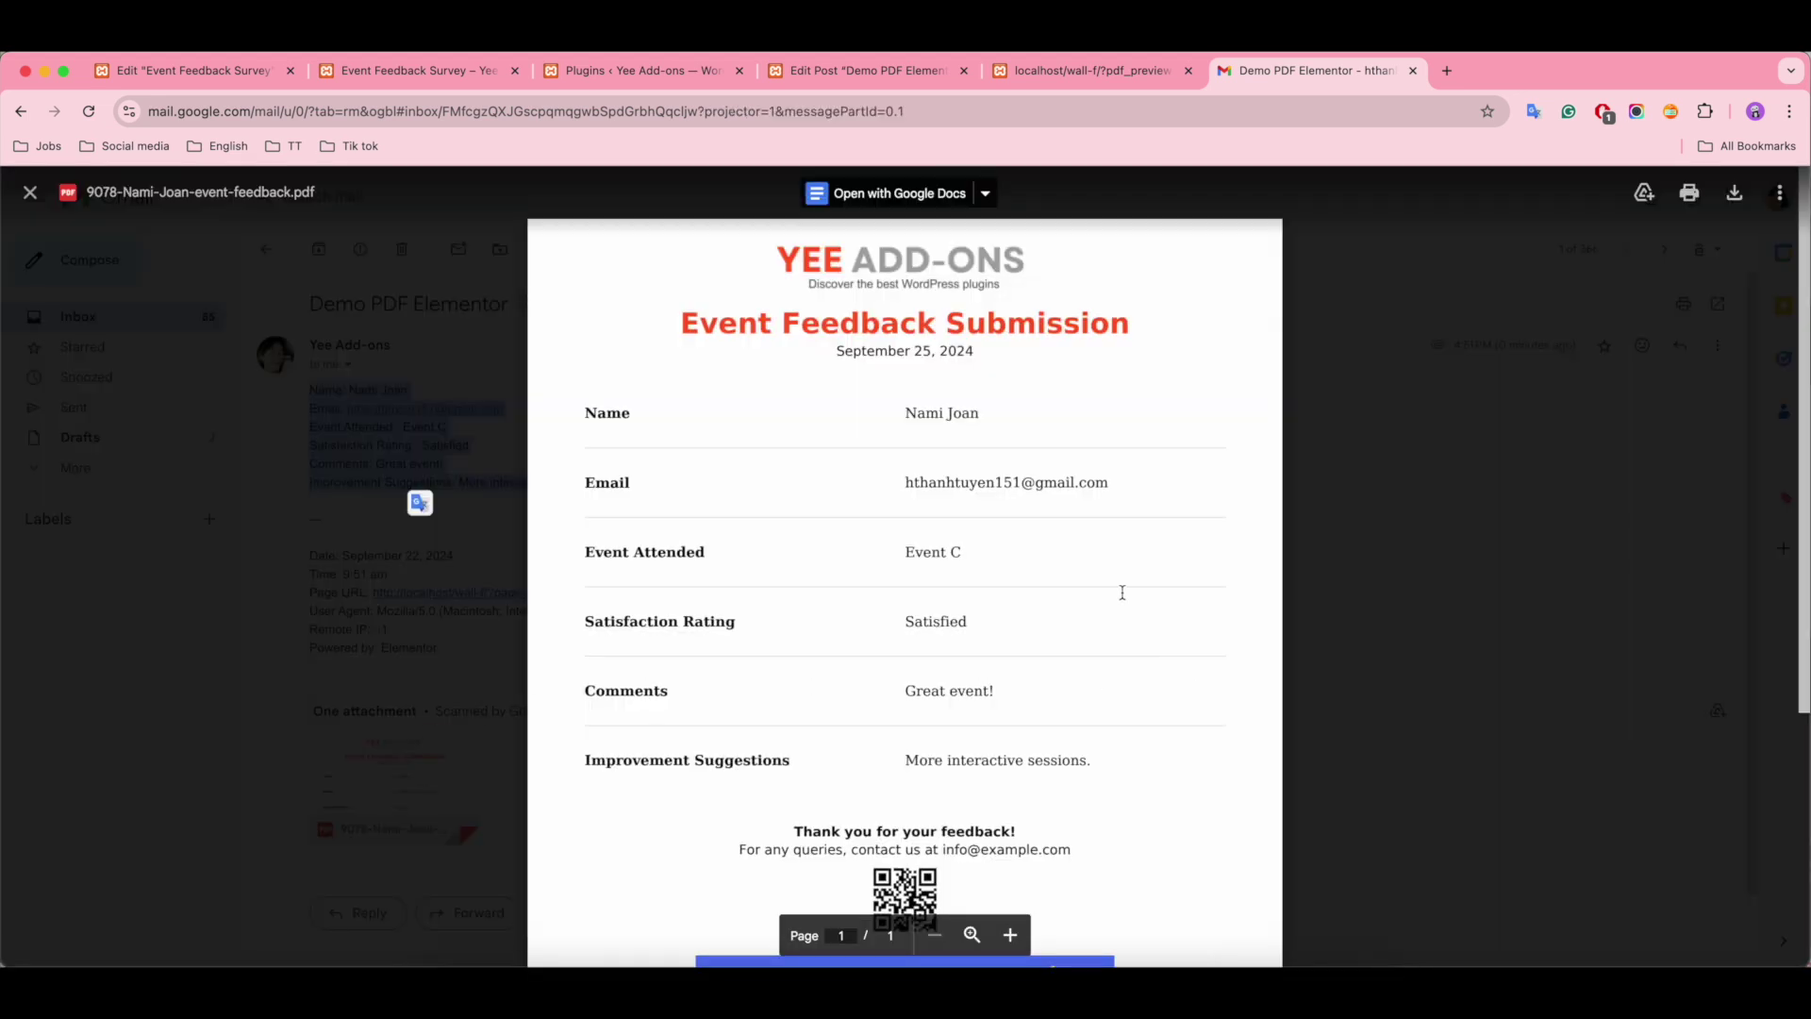
scroll(1193, 731, "down", 5)
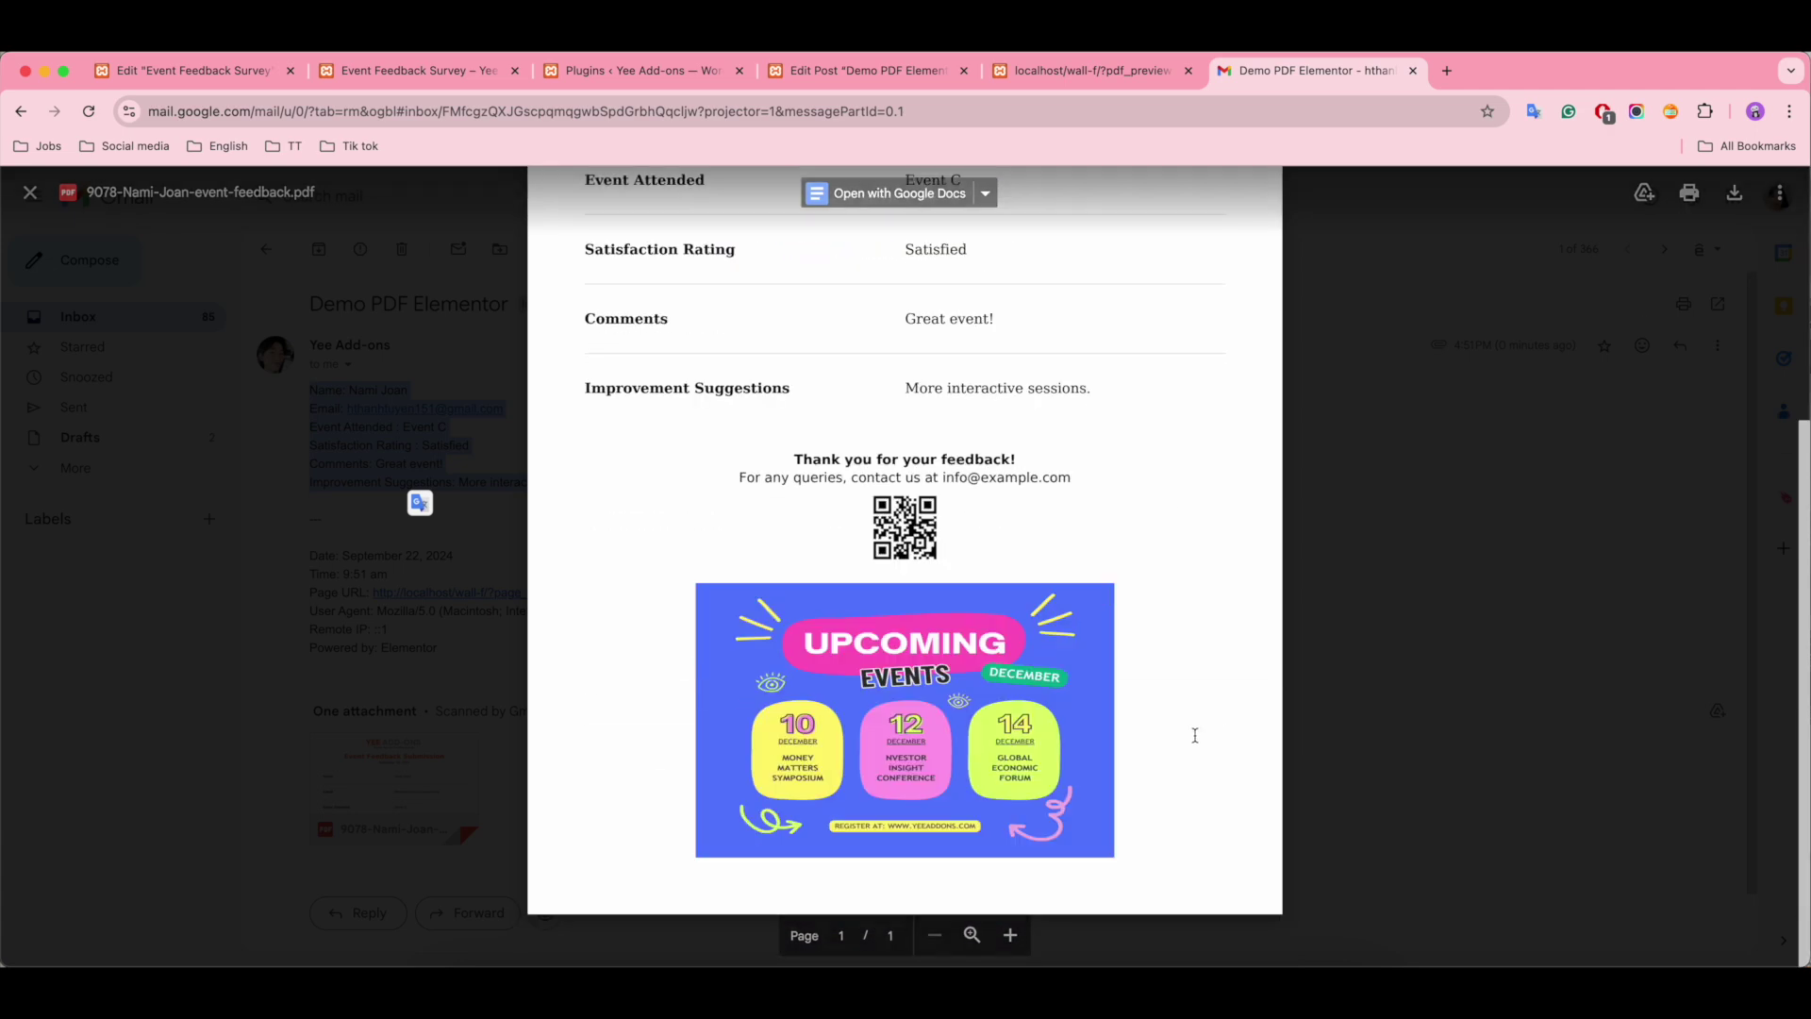
scroll(1193, 733, "up", 5)
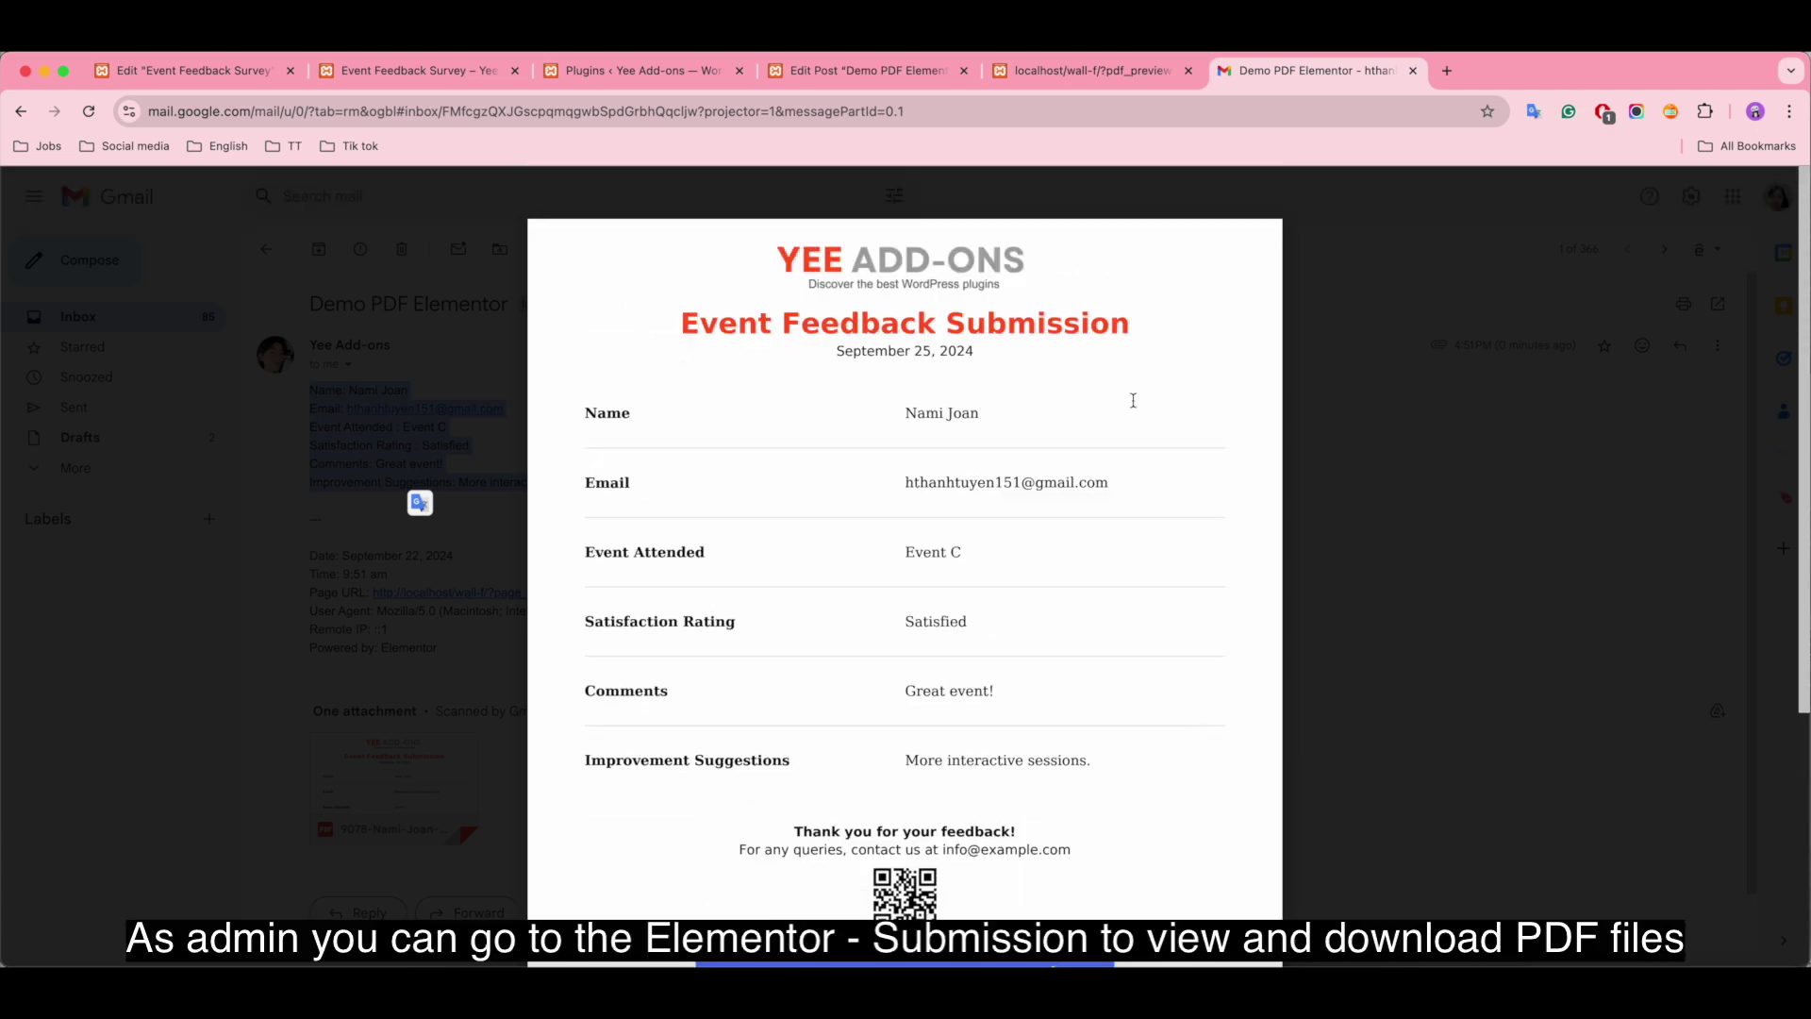
Step: In WordPress admin, open Elementor Submissions and view submission #5's details
left_click(620, 80)
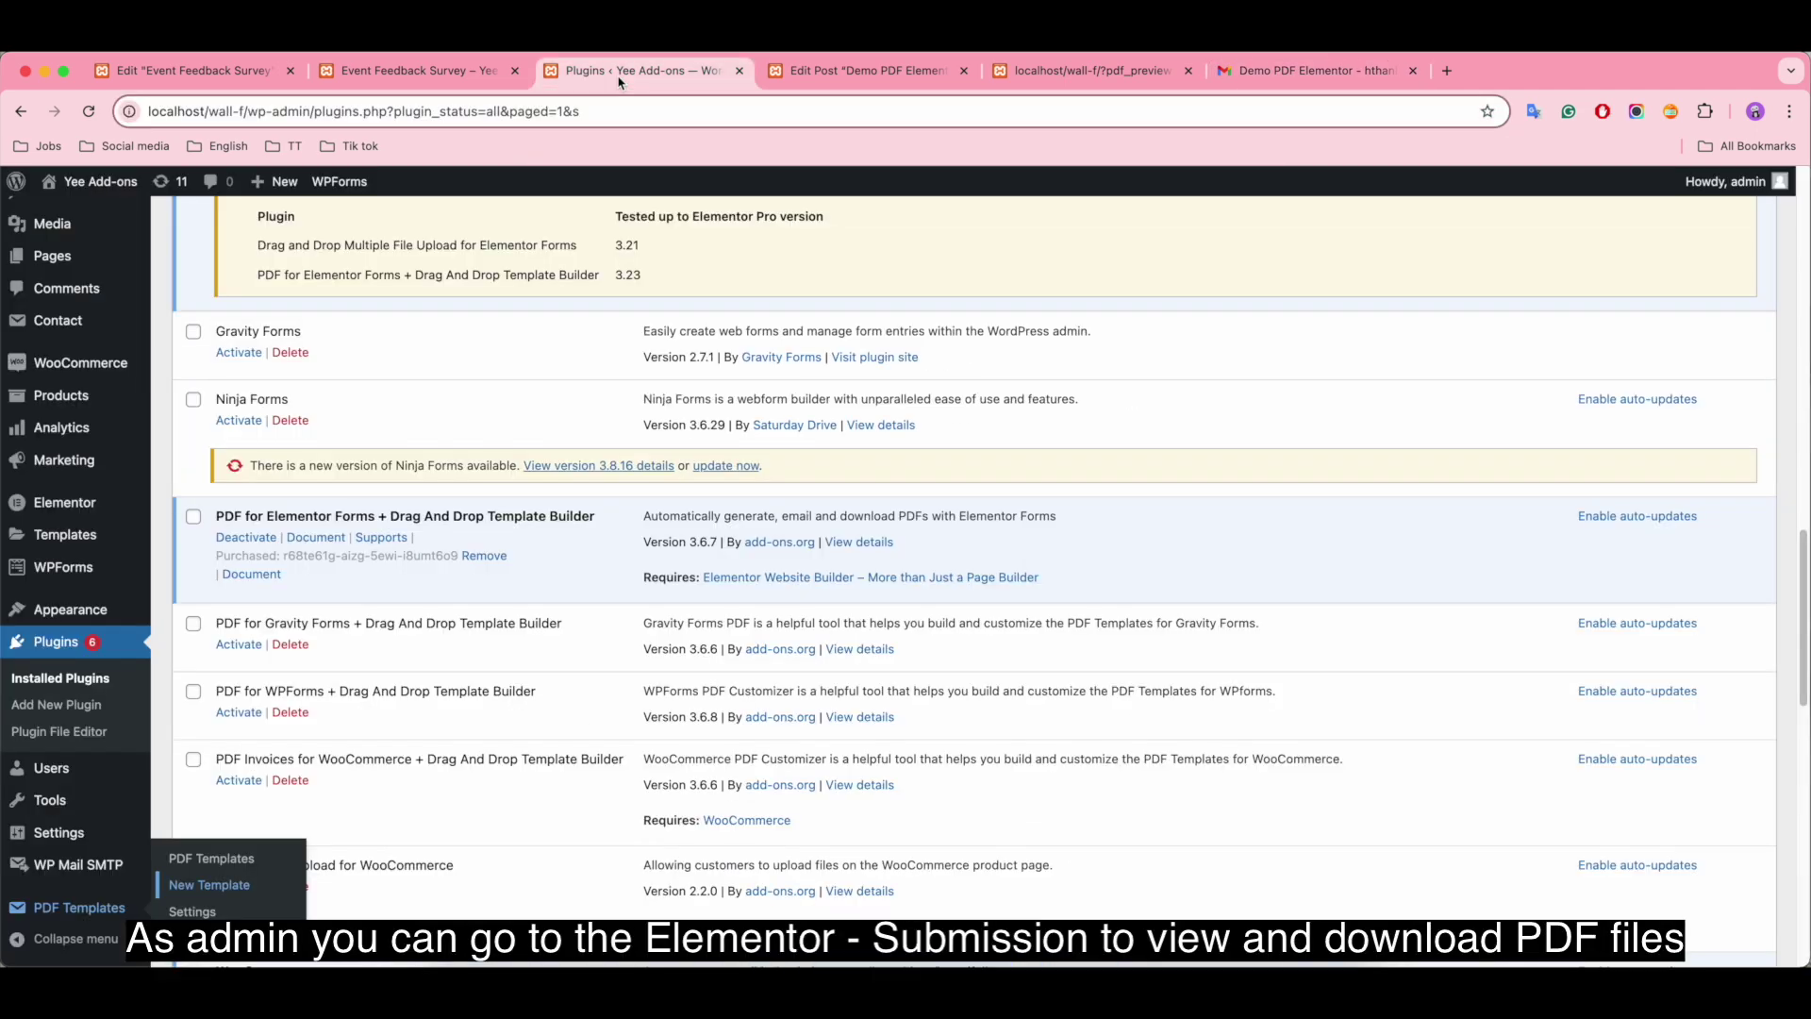
mouse_move(50, 509)
left_click(226, 558)
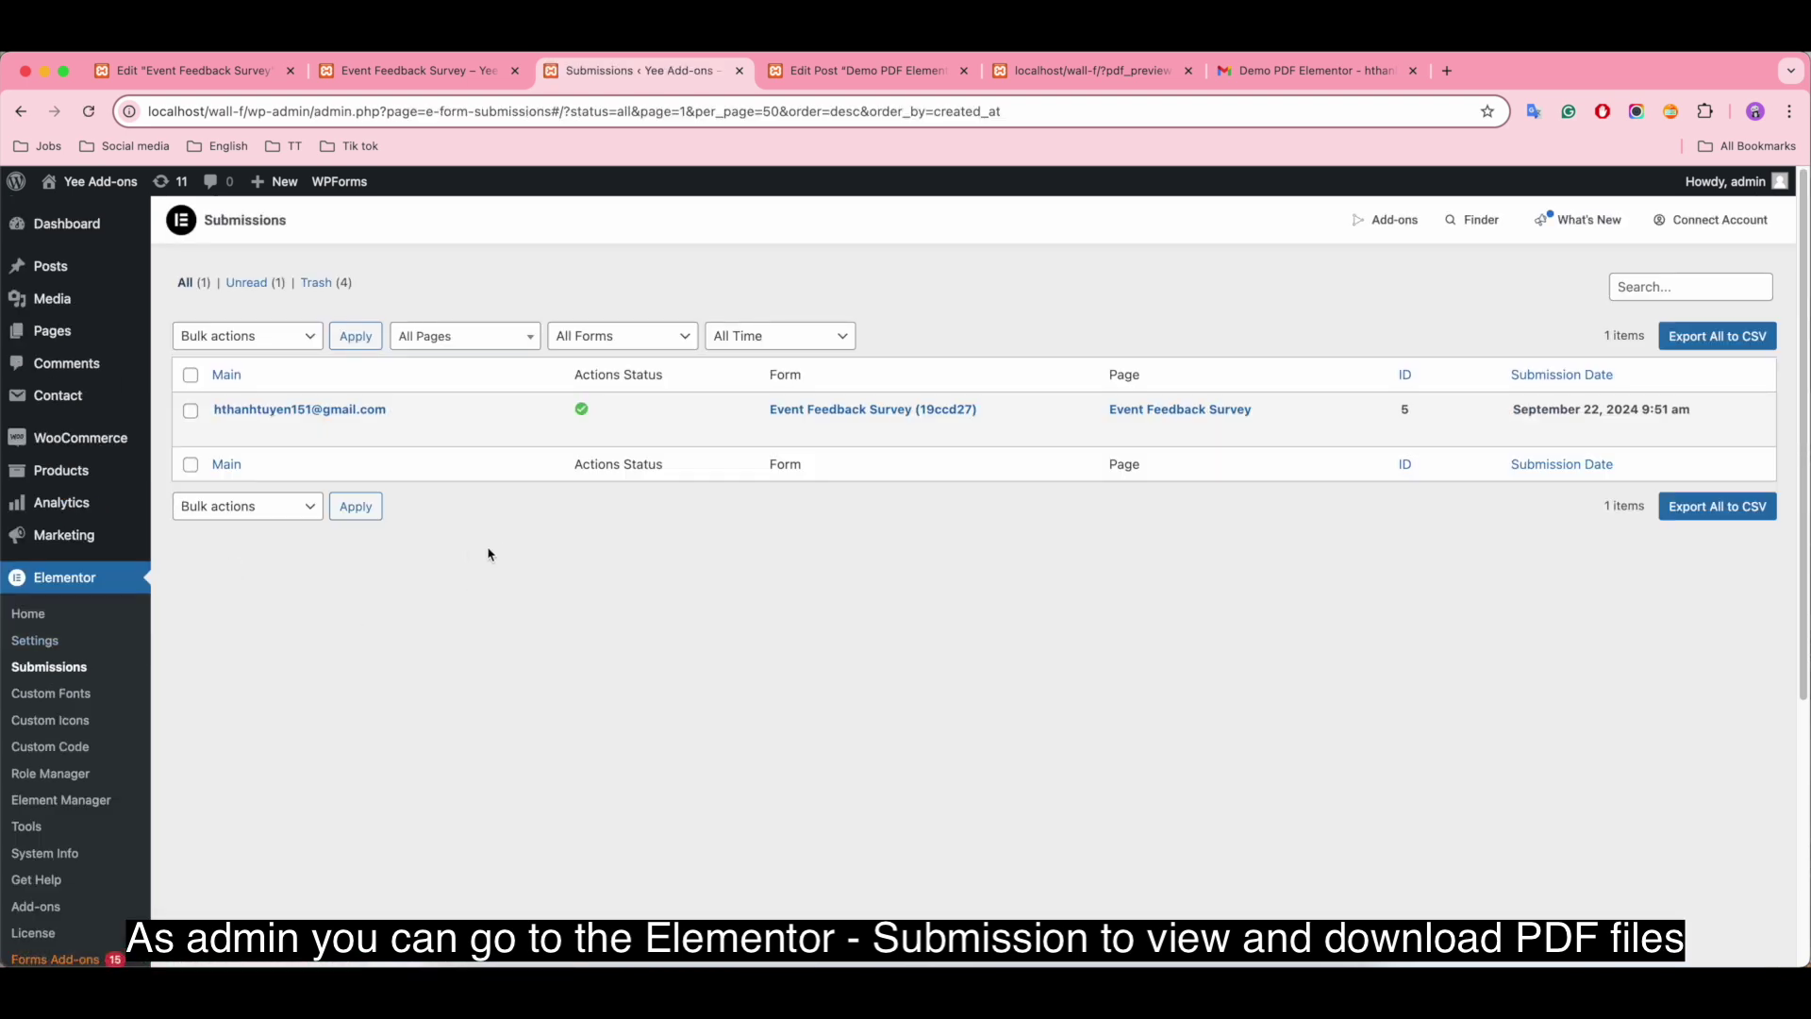
mouse_move(347, 411)
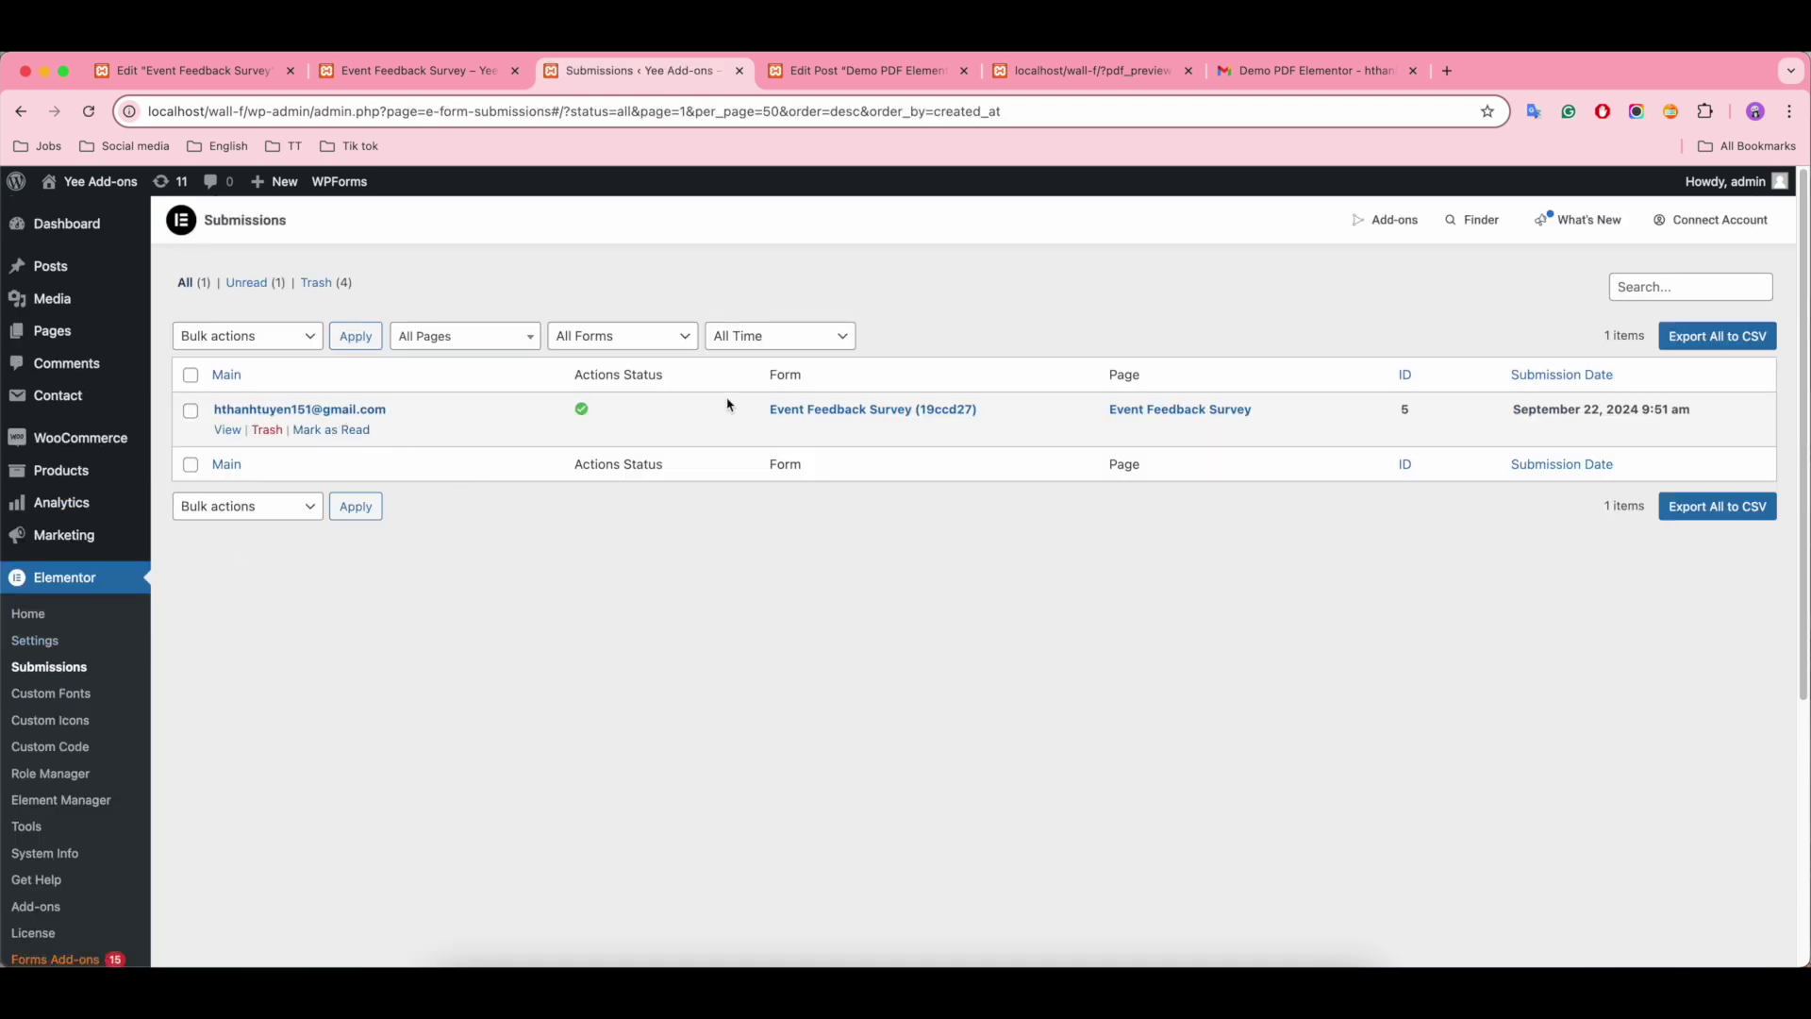
left_click(227, 431)
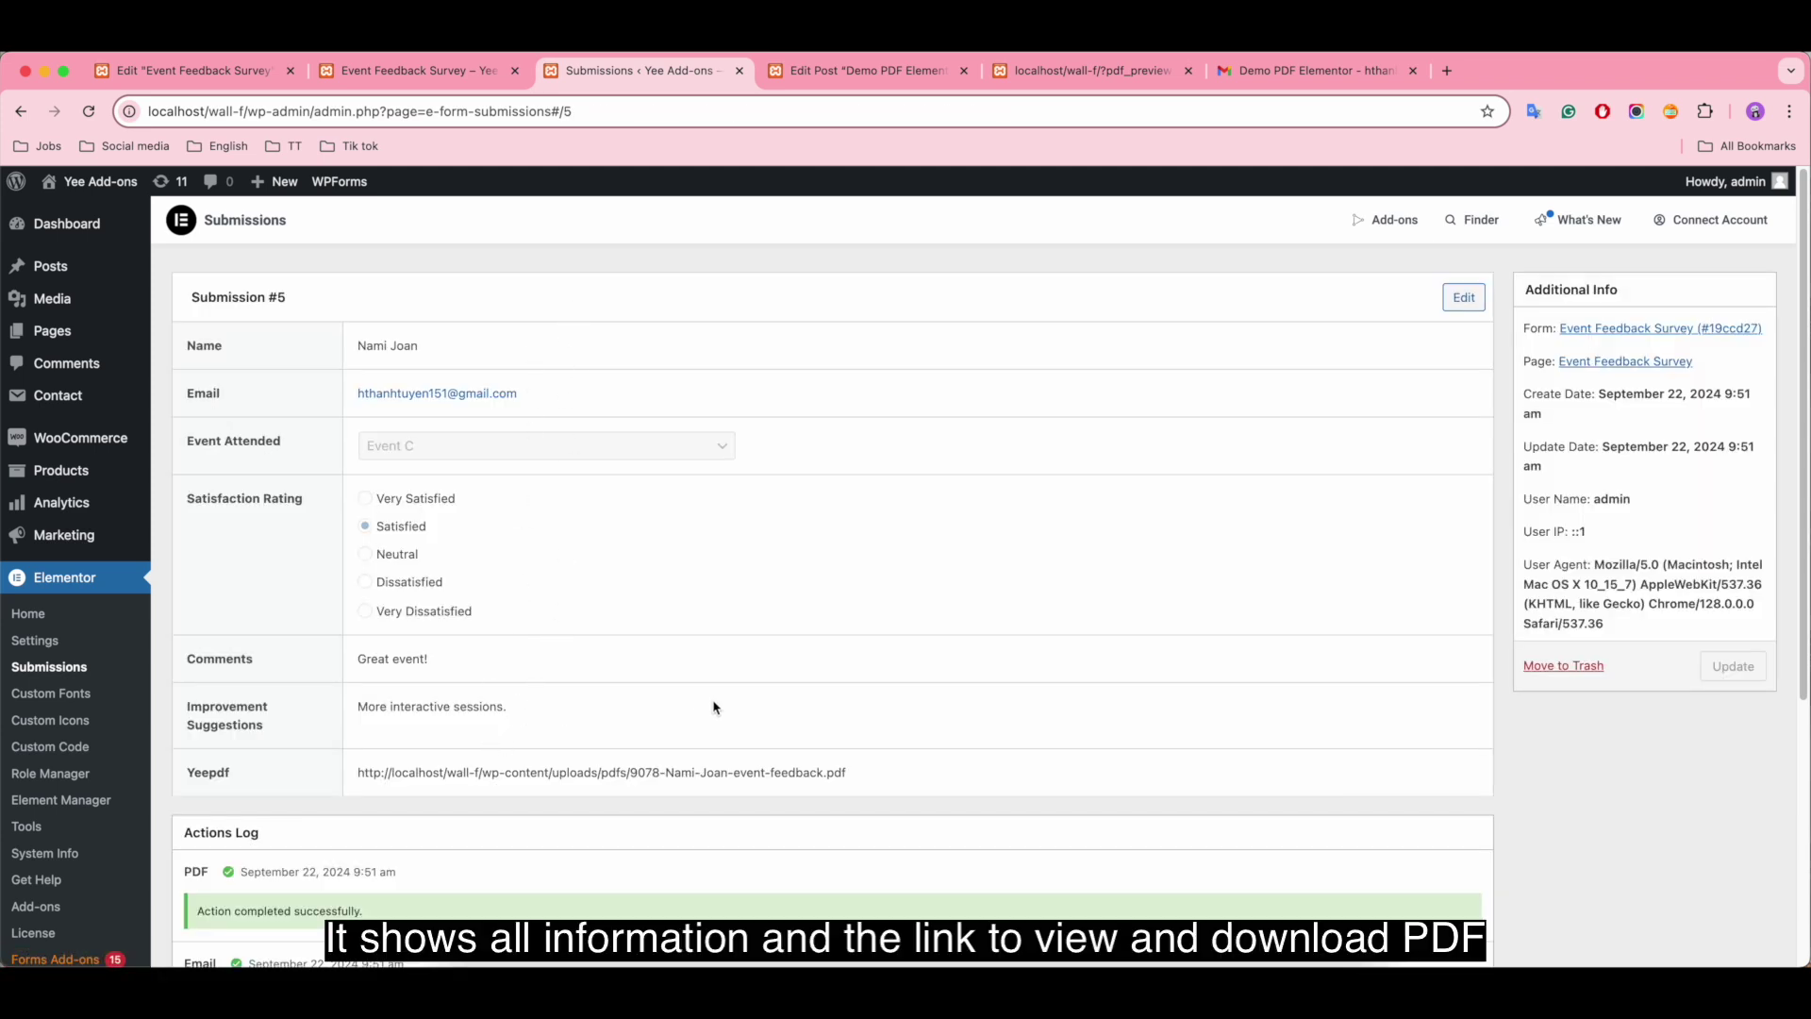
Step: Review submission #5's answers and select its stored Yeepdf PDF link
scroll(906, 708, "down", 5)
scroll(1058, 708, "up", 5)
left_click_drag(358, 775, 905, 779)
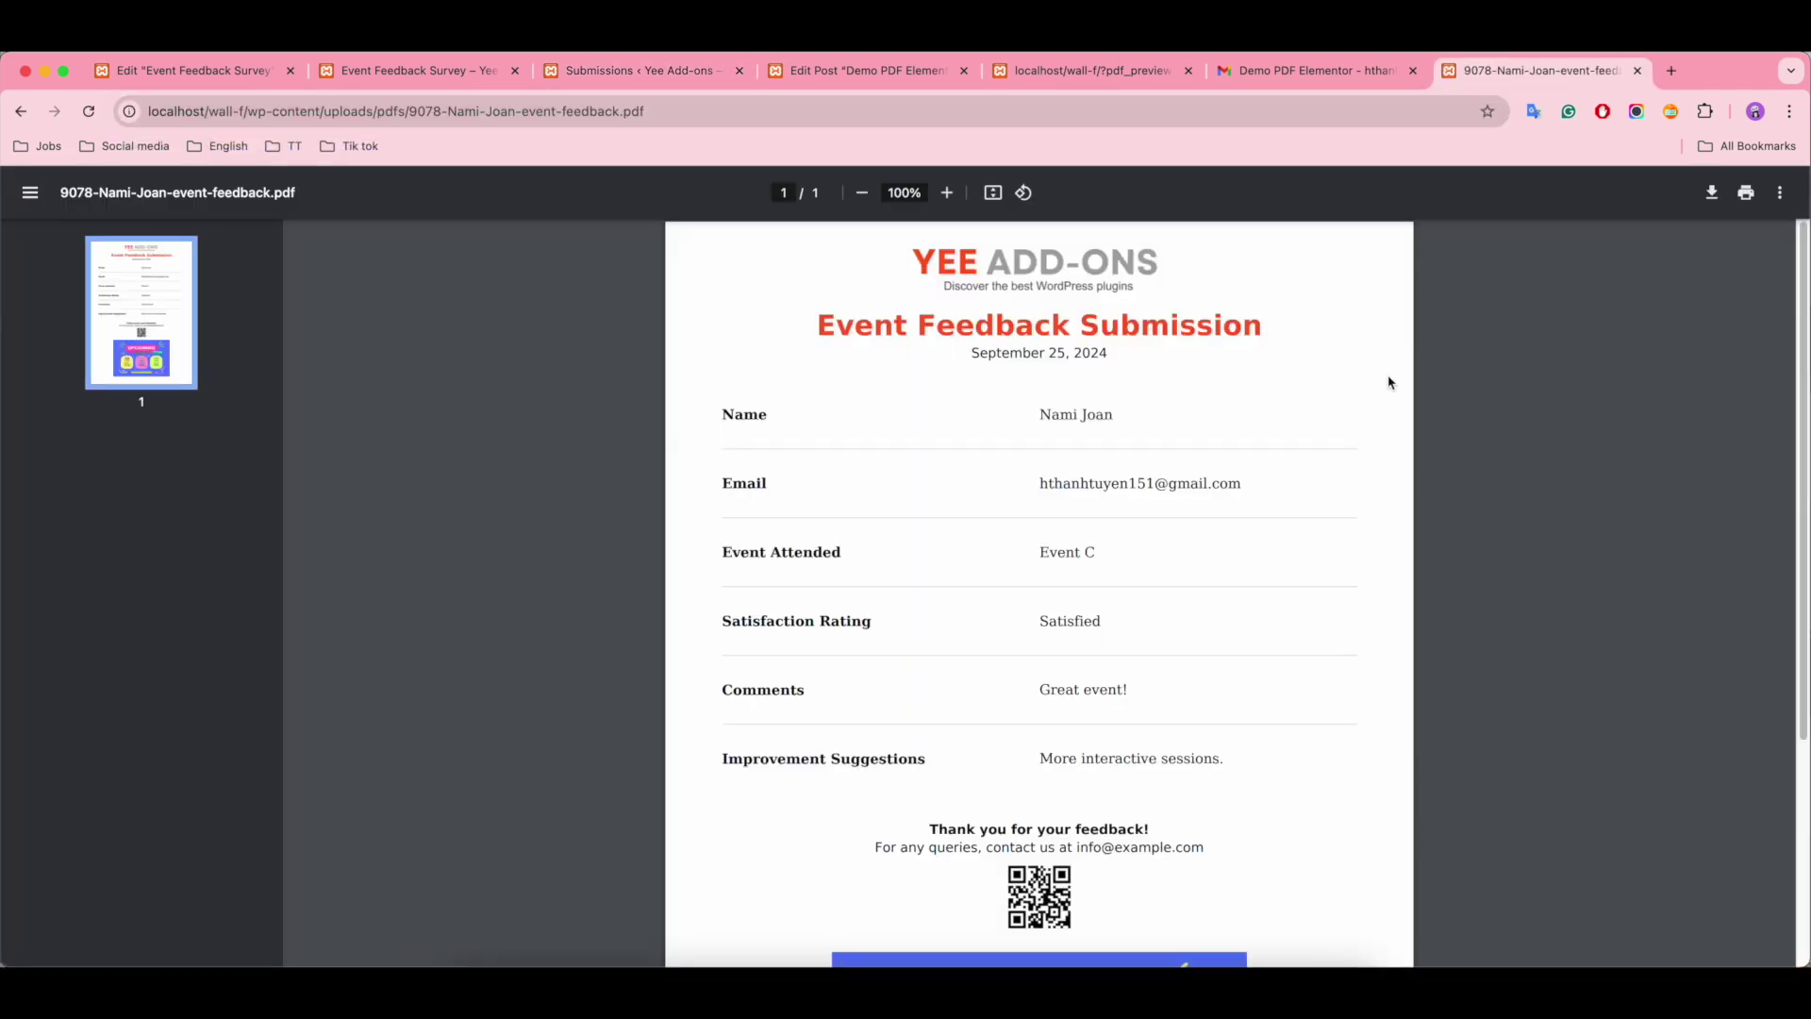
Step: Scroll through the one-page Event Feedback Submission PDF, from the heading down to the Upcoming Events image
scroll(1317, 614, "down", 3)
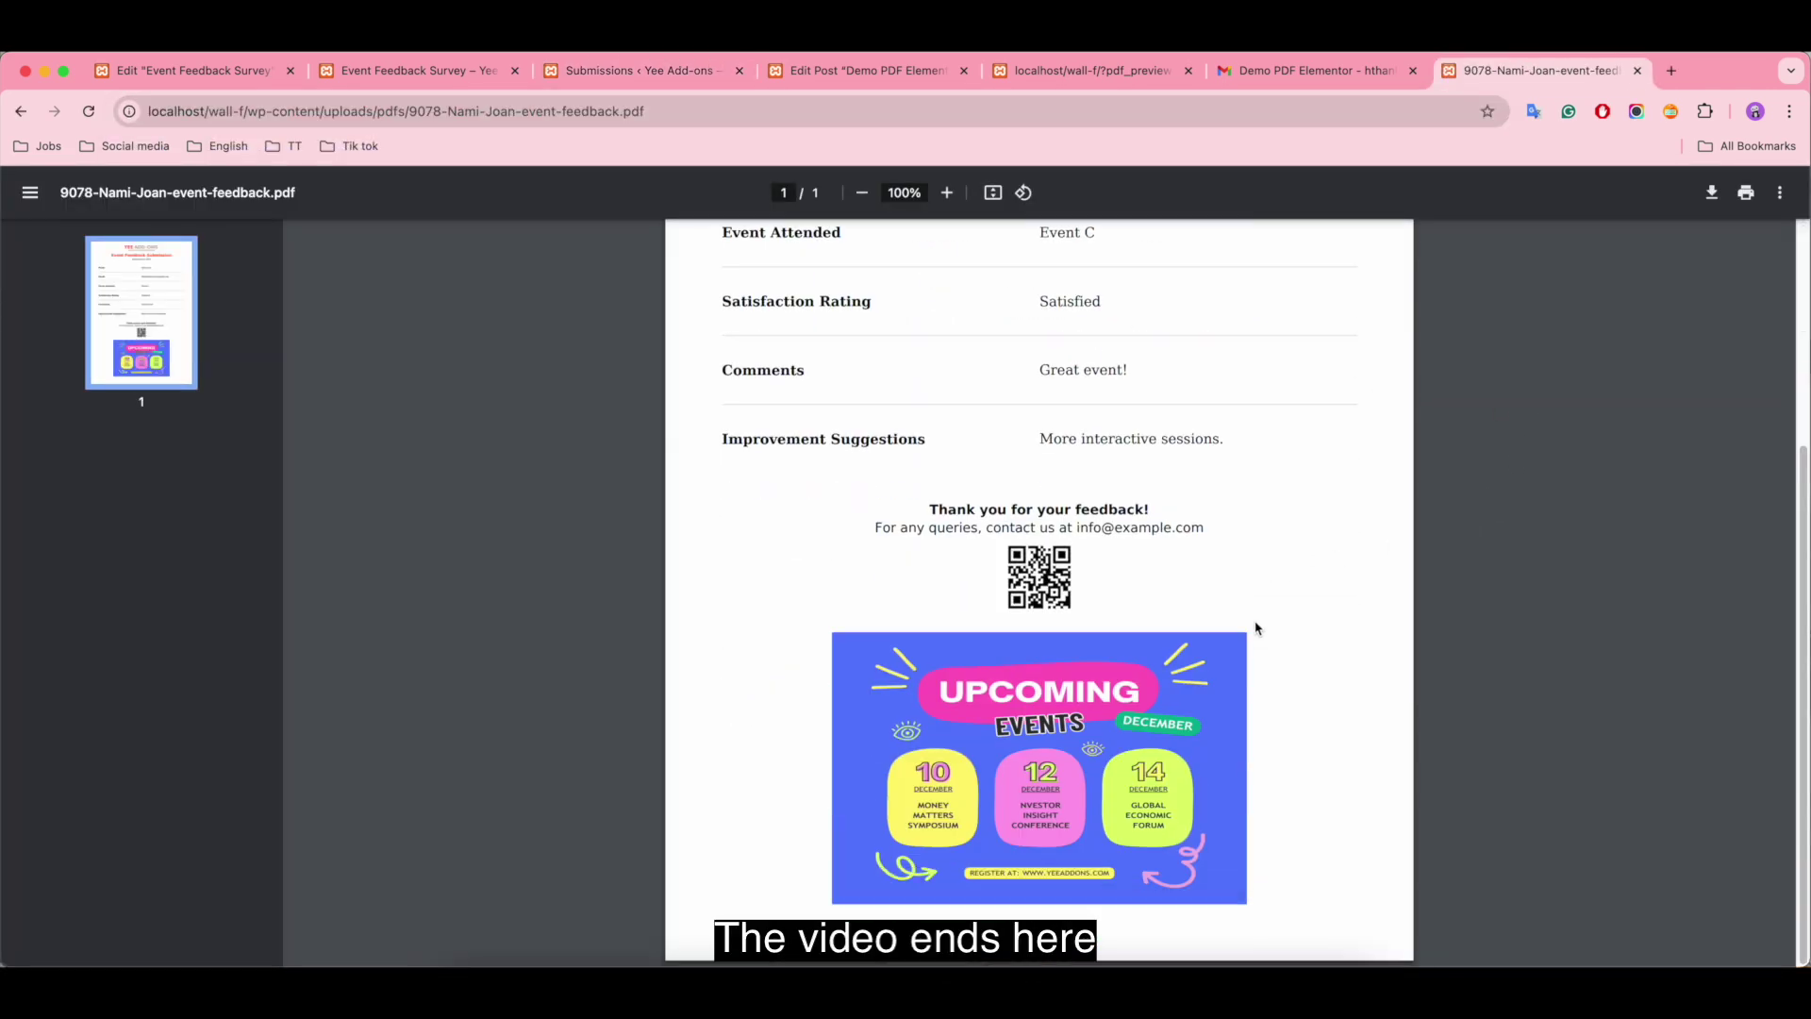
scroll(1255, 629, "up", 3)
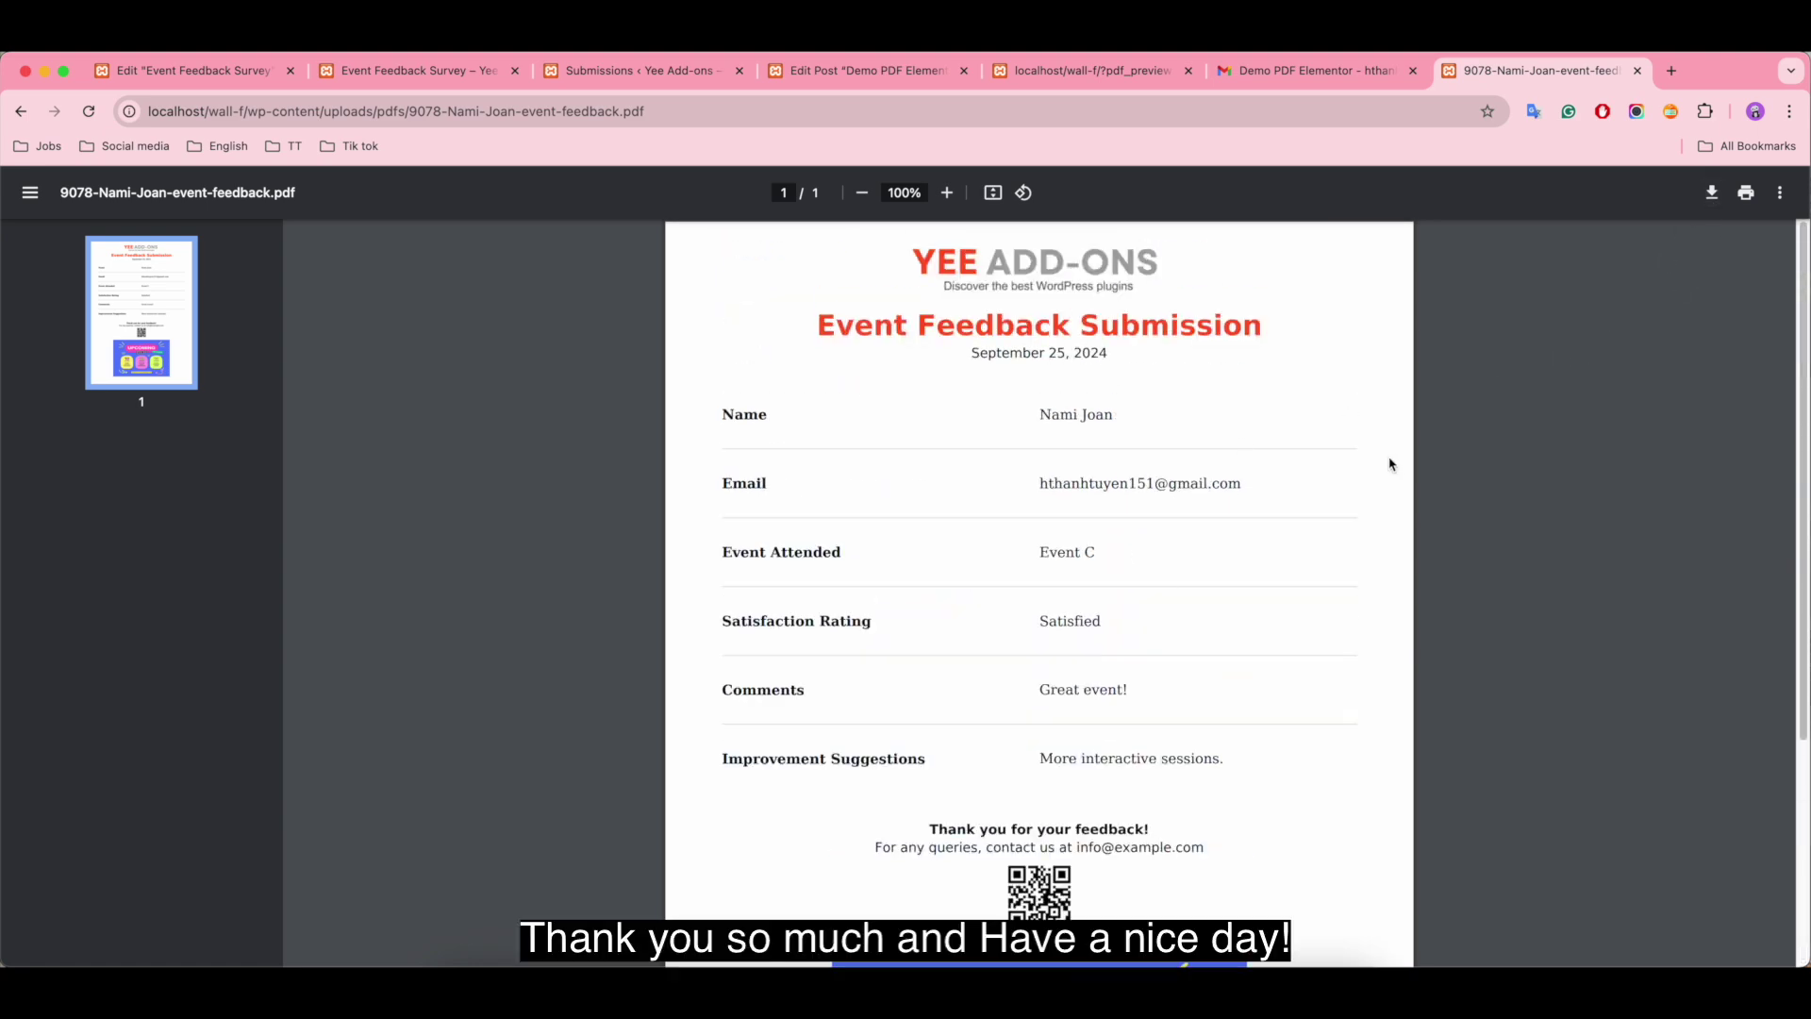
scroll(1390, 462, "down", 3)
scroll(1390, 466, "up", 3)
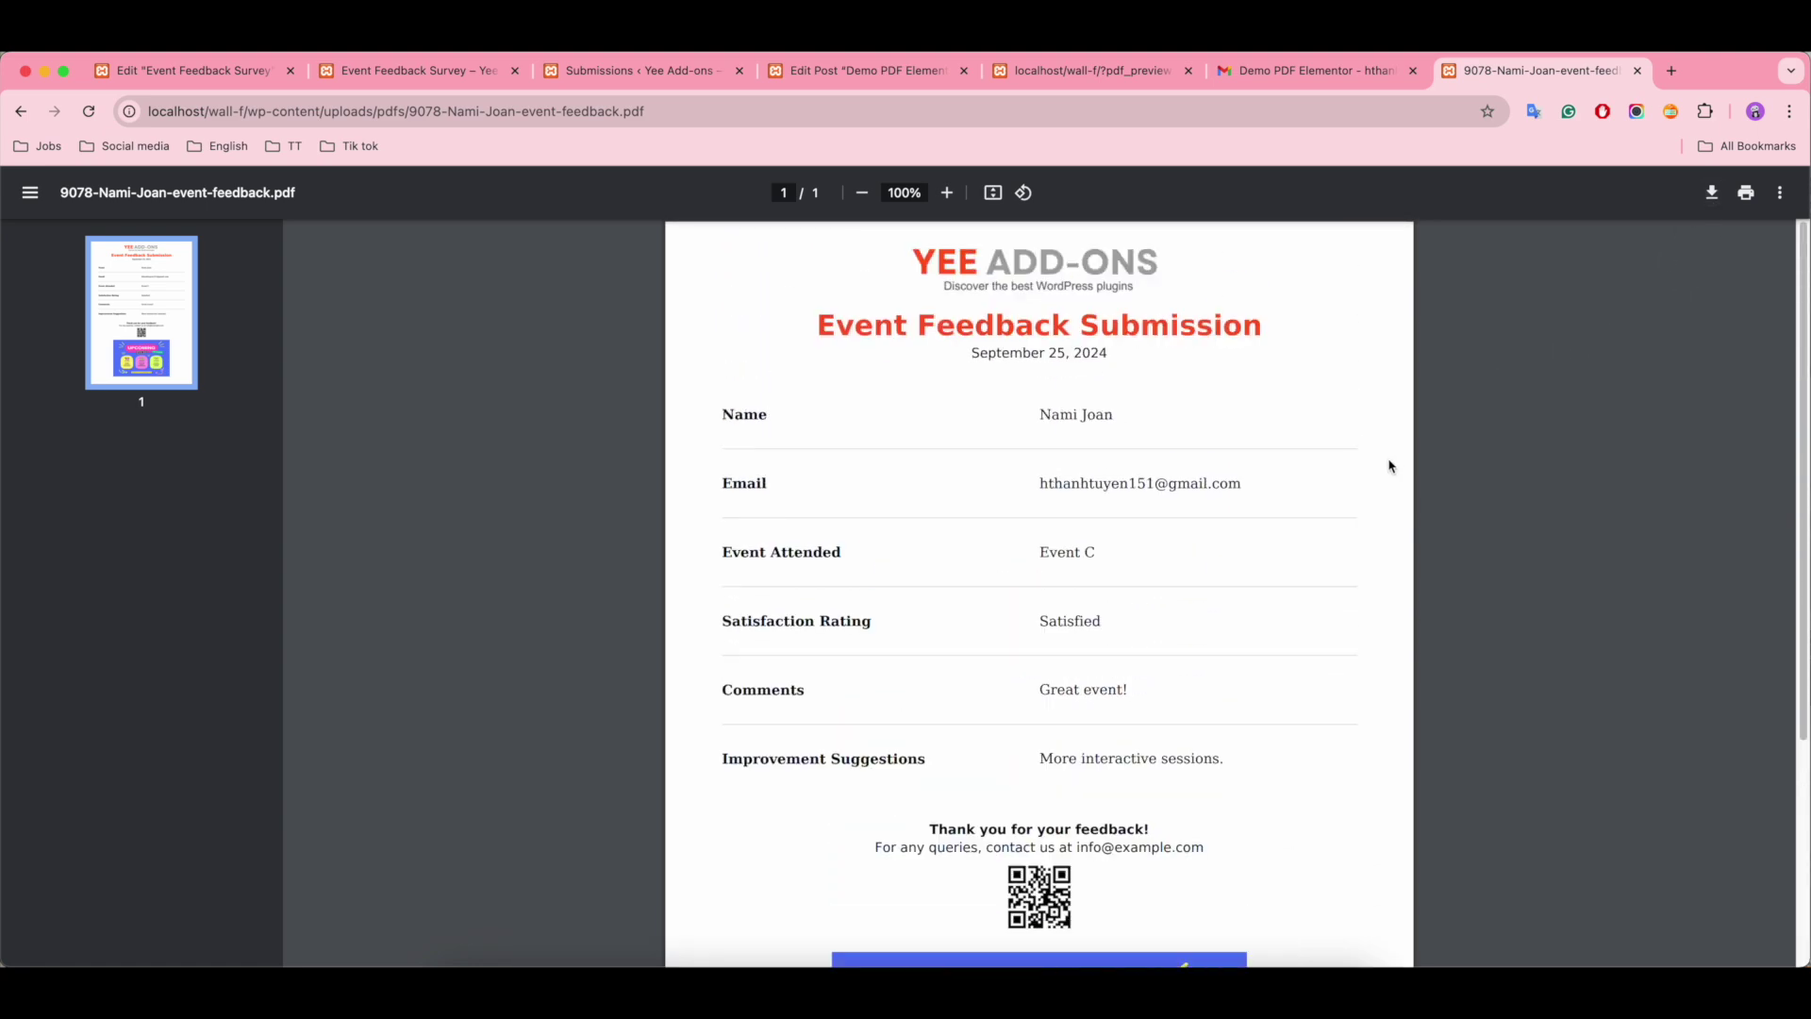